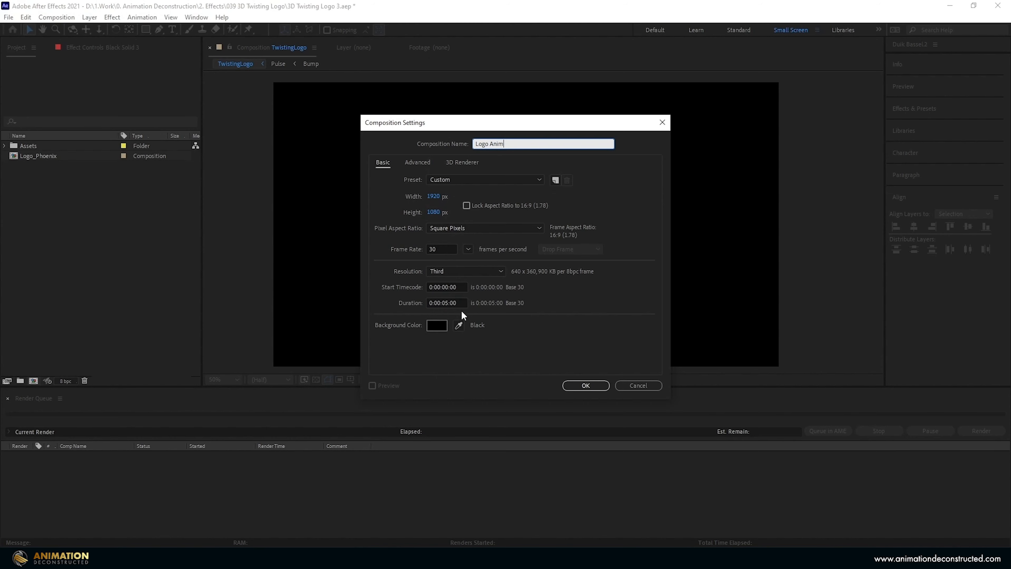
Create the 1920×1080, 30 fps, five-second composition Logo Anim and add a comp-sized white solid named BG.
left_click(585, 384)
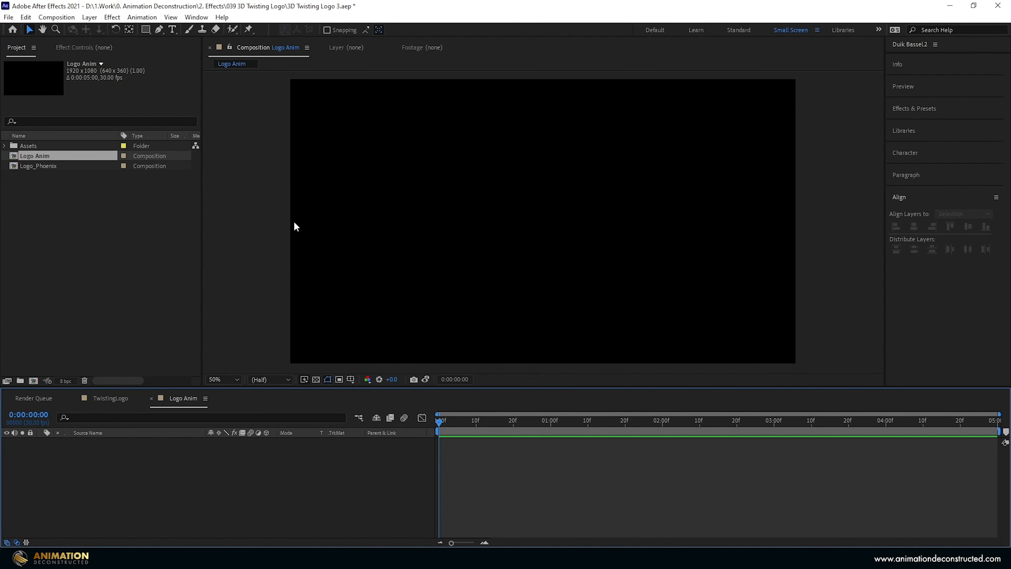
right_click(145, 470)
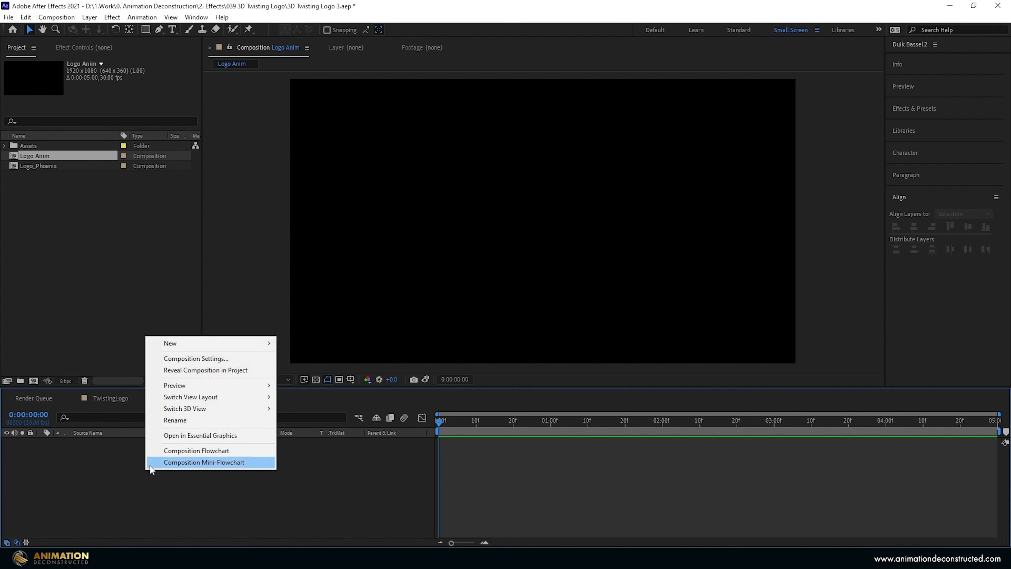
mouse_move(247, 343)
left_click(344, 369)
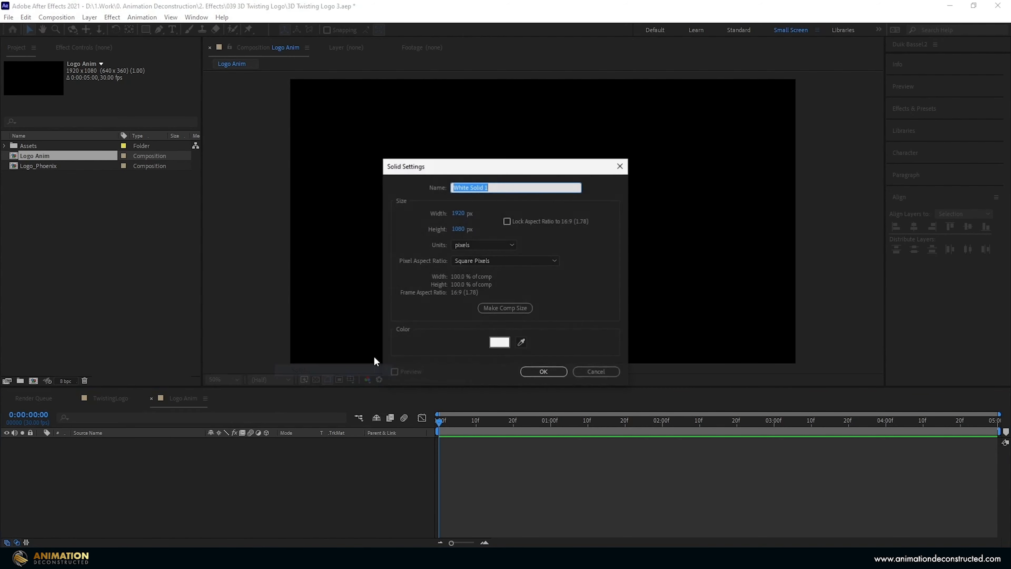
type("BG")
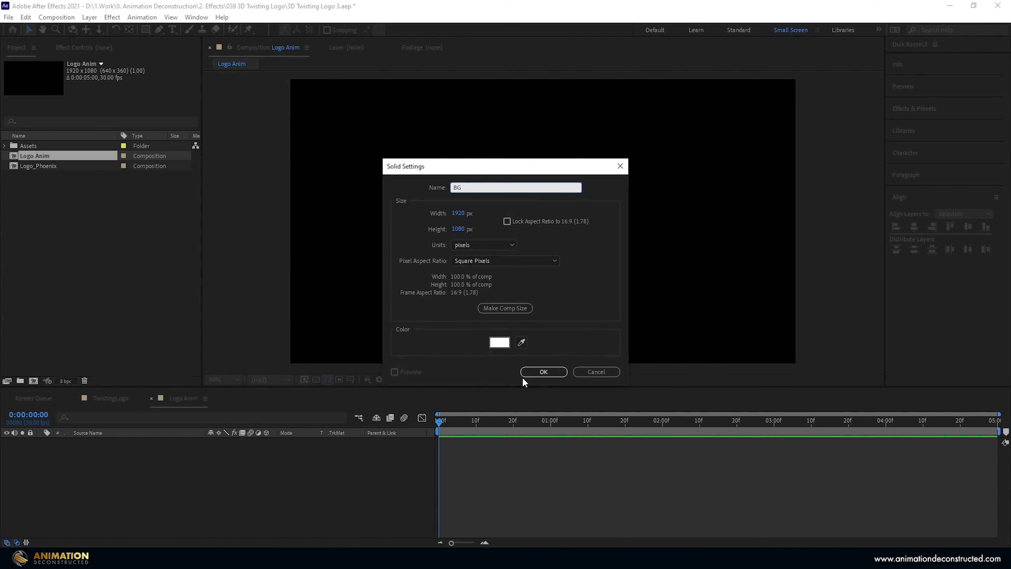
left_click(542, 372)
Find the Gradient Ramp effect and apply it to the BG solid.
left_click(921, 108)
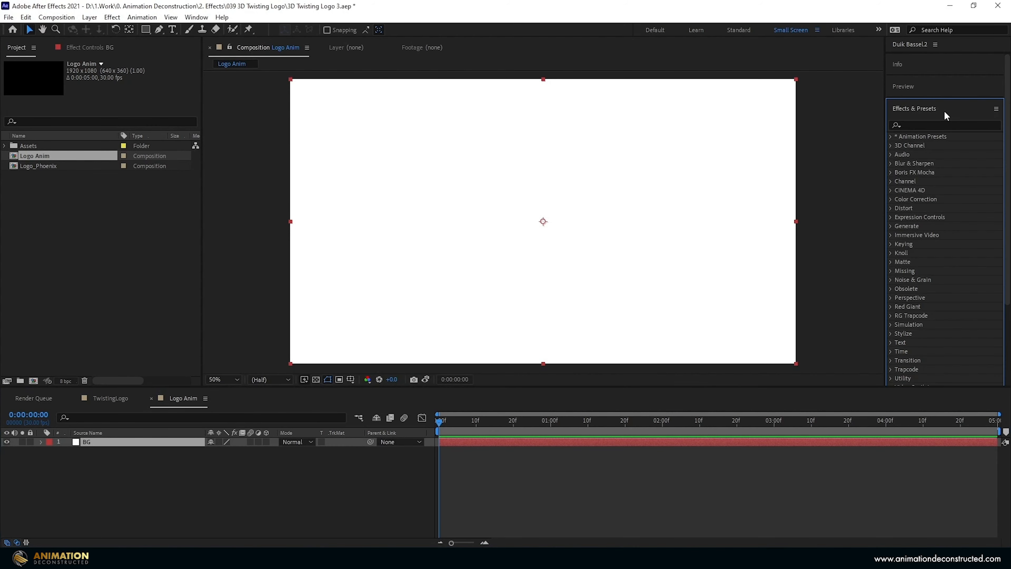
left_click(922, 124)
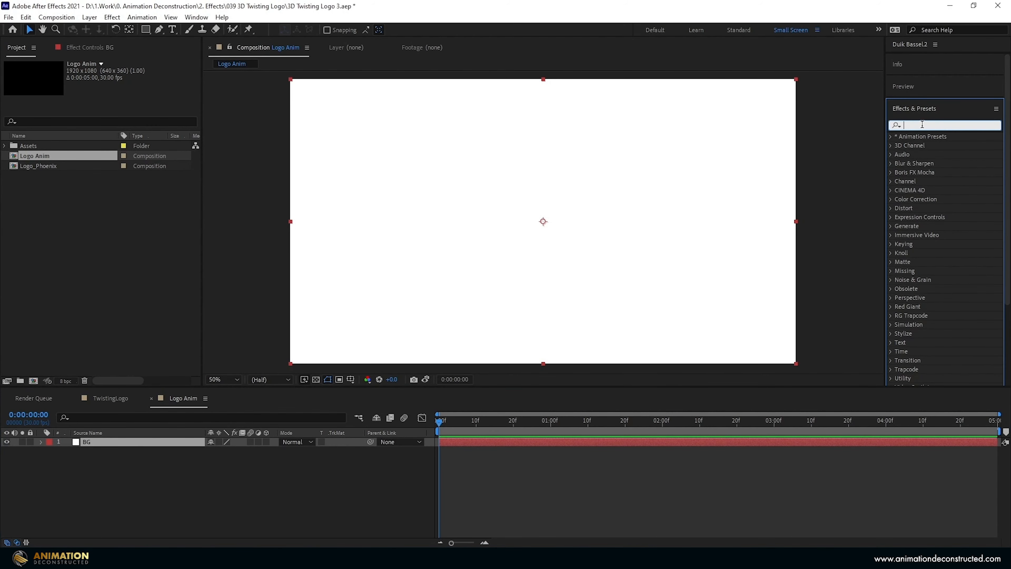
type("gradi")
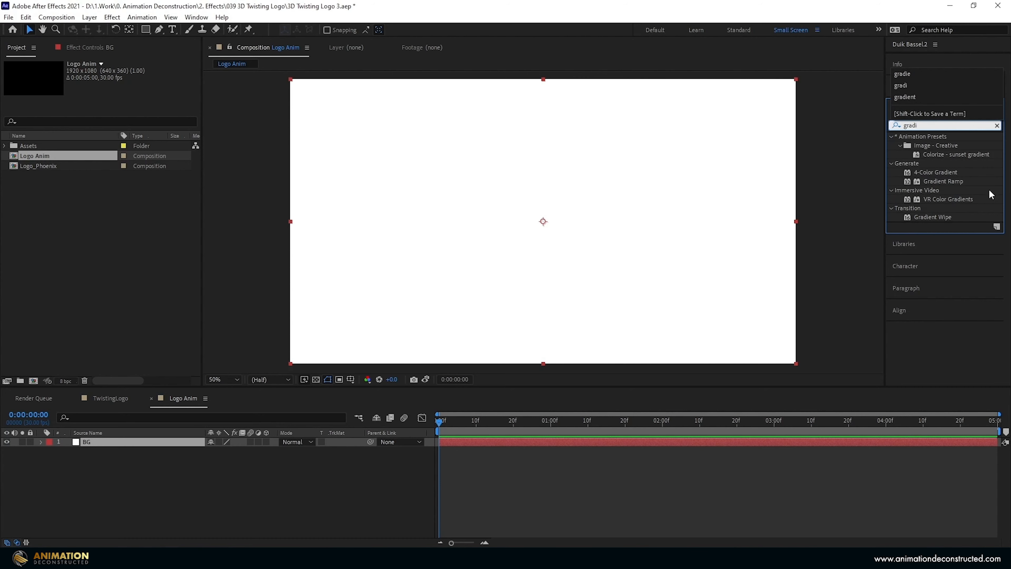
double_click(944, 180)
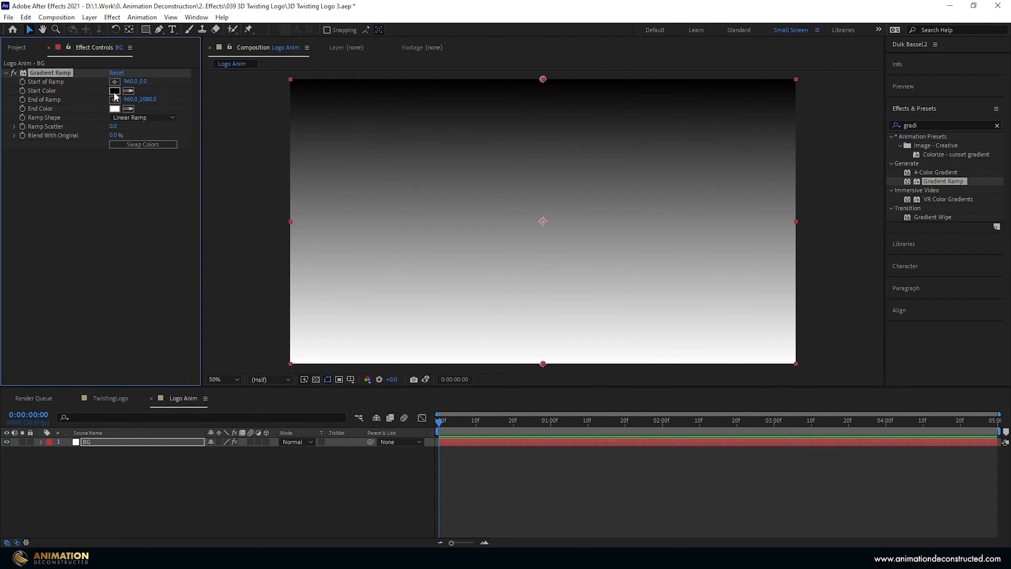
Set the Gradient Ramp's start color to 080010 and its end color to 0C0010.
left_click(114, 91)
type("0800")
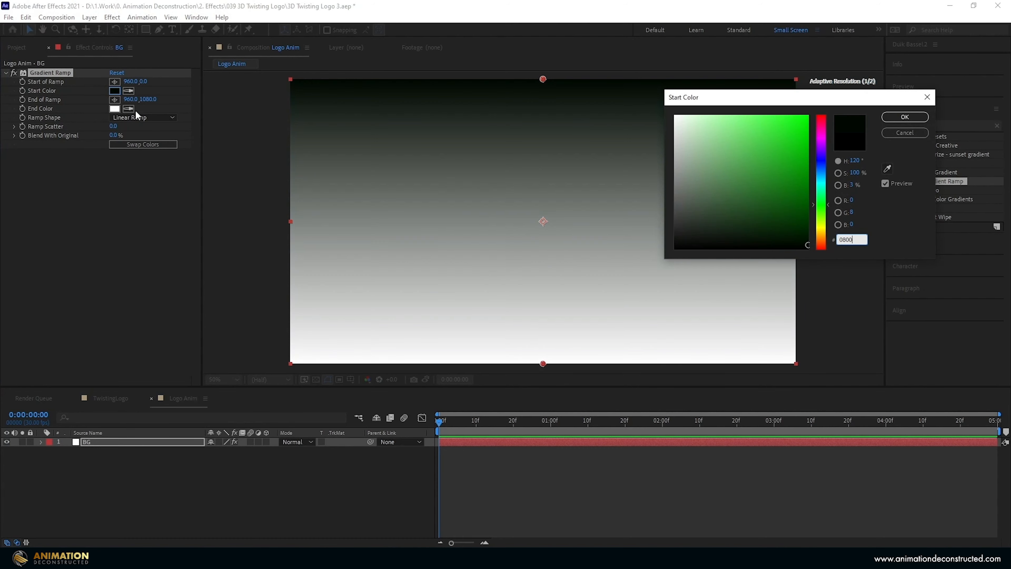
type("10")
key("Return")
left_click(114, 109)
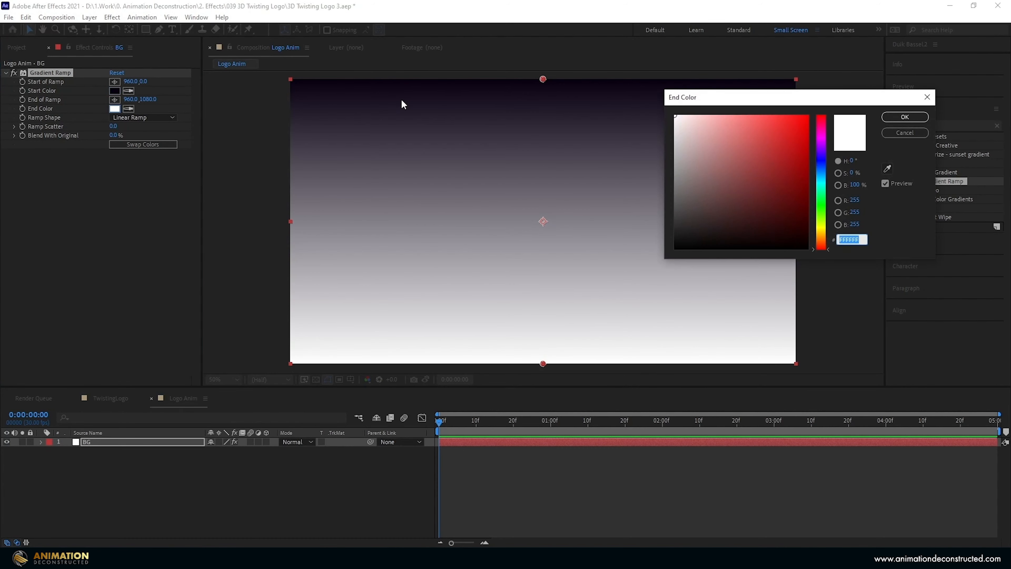
type("0C0")
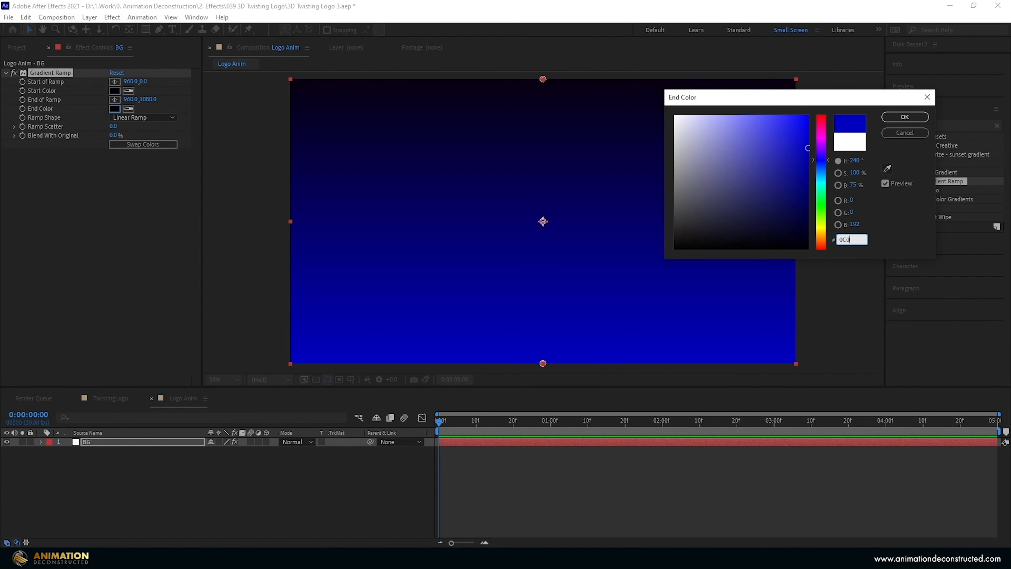
type("010")
key("Return")
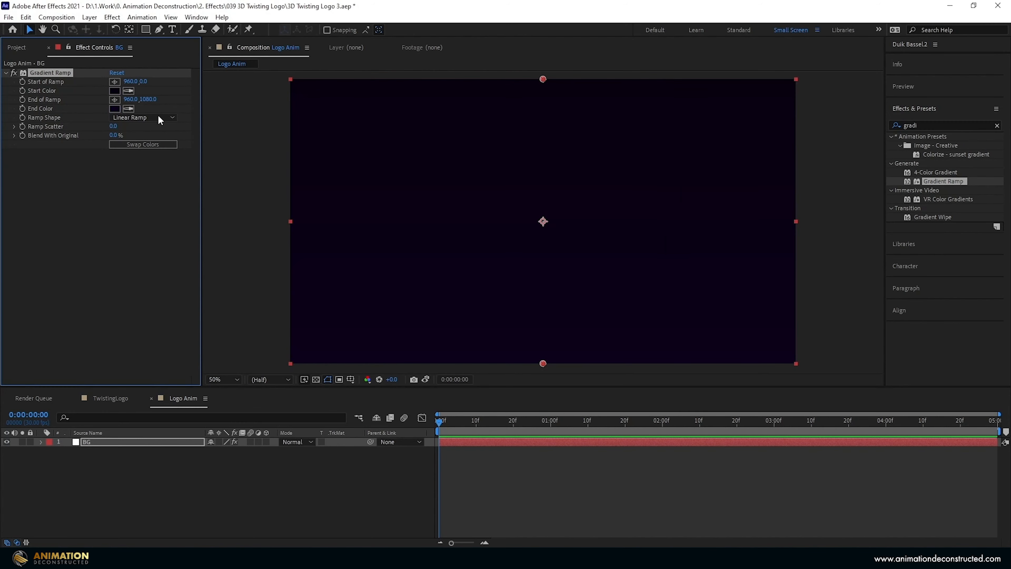
Change the gradient to Radial Ramp, starting at the bottom center (960, 1080) and ending just above the frame at about (764, -50).
left_click(158, 117)
left_click(154, 143)
left_click_drag(543, 78, 532, 123)
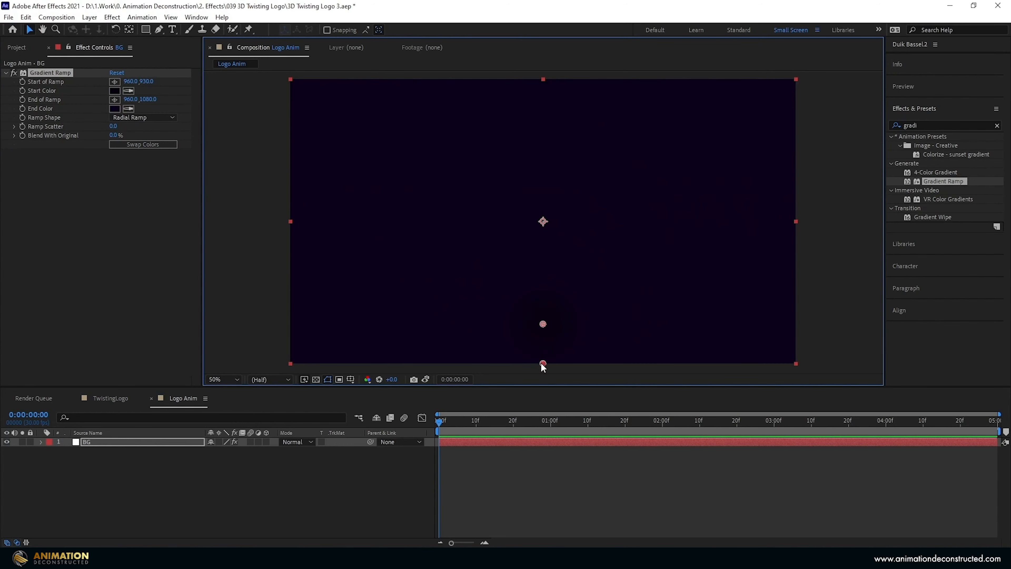
left_click_drag(542, 362, 677, 221)
left_click_drag(543, 324, 542, 361)
key("comma")
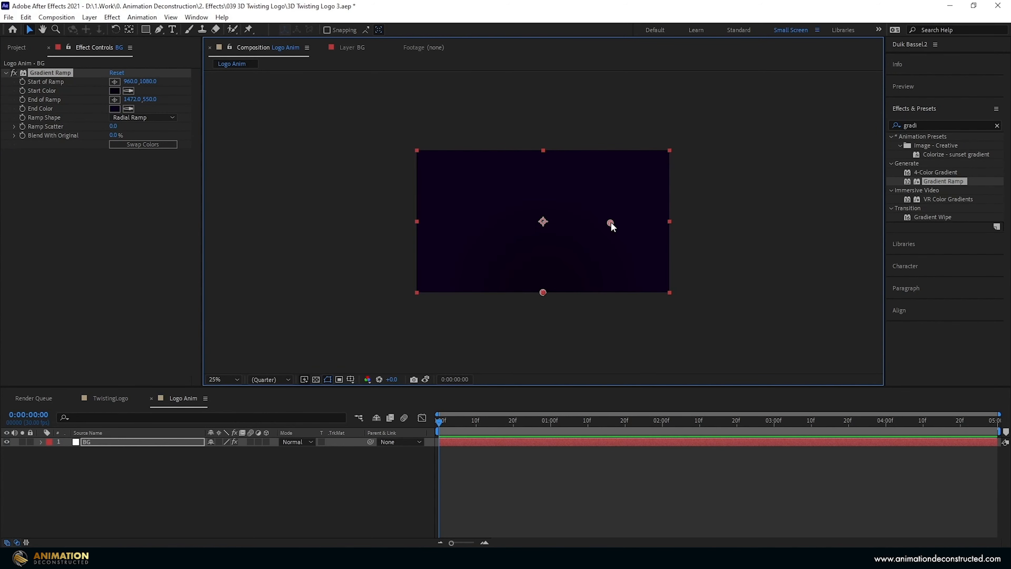
left_click_drag(610, 223, 517, 146)
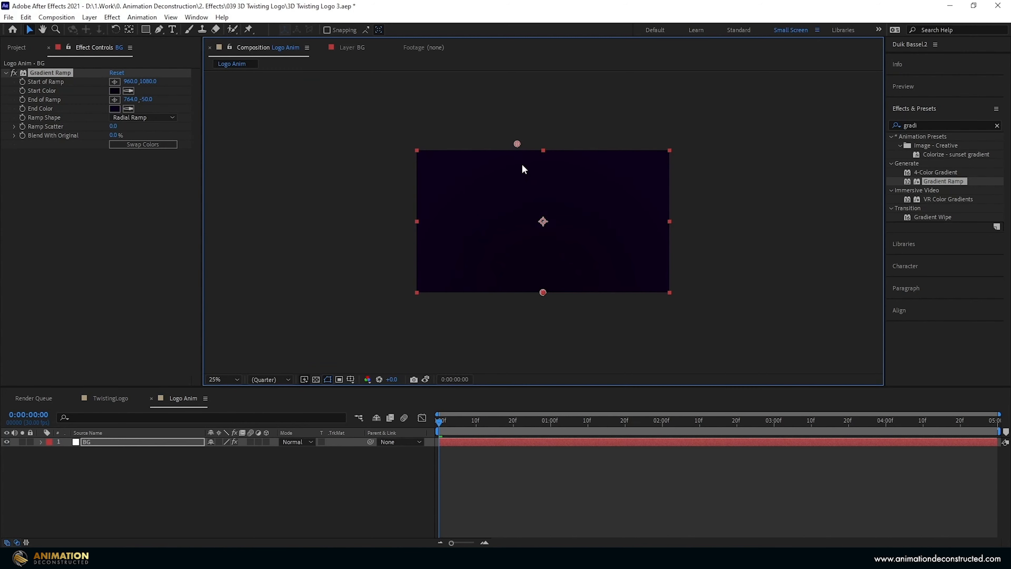
key("period")
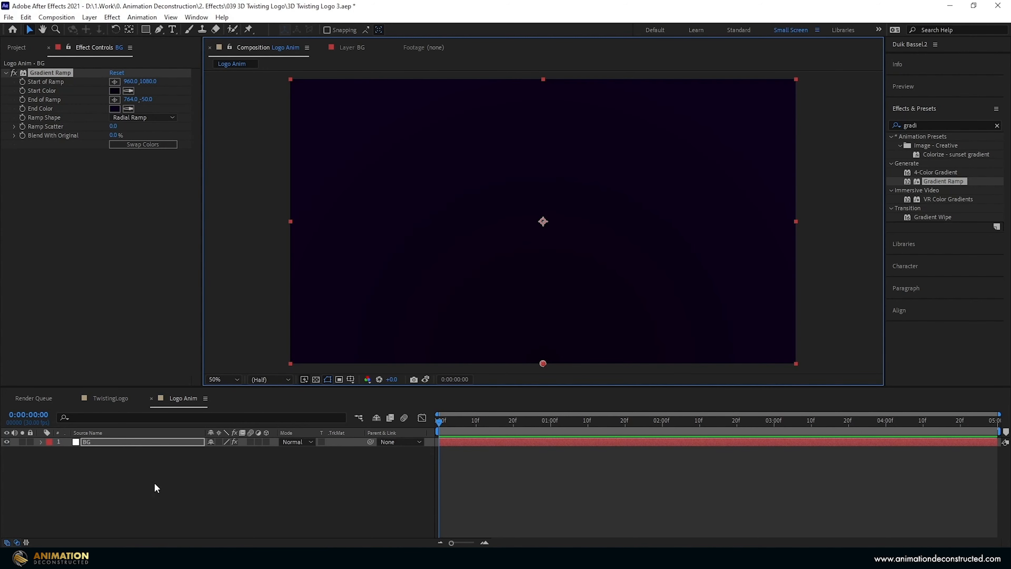
Set the BG layer's opacity to 0% and keyframe it at 0:00:00:00.
key("t")
left_click(213, 451)
type("00")
key("Return")
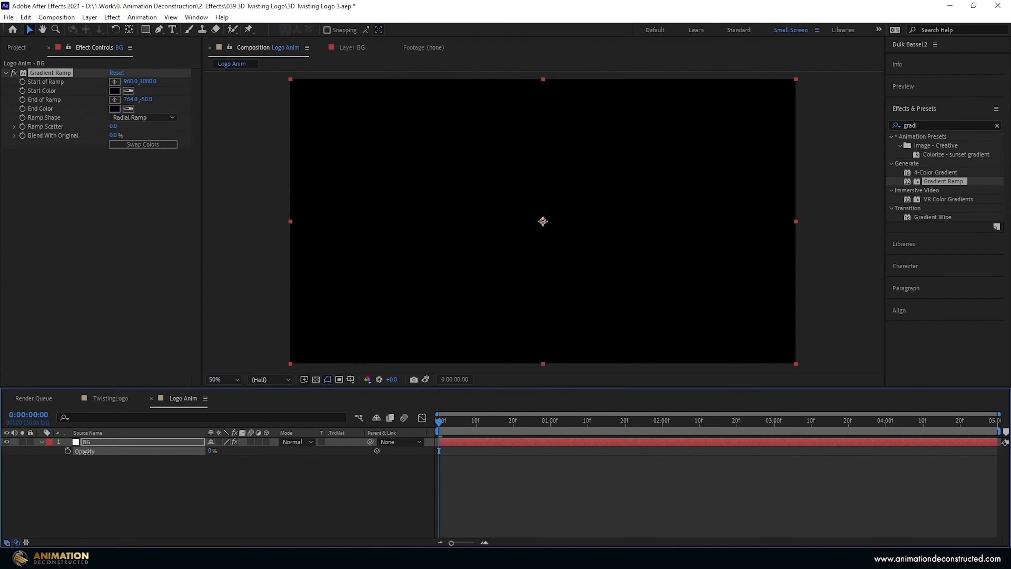
left_click(67, 451)
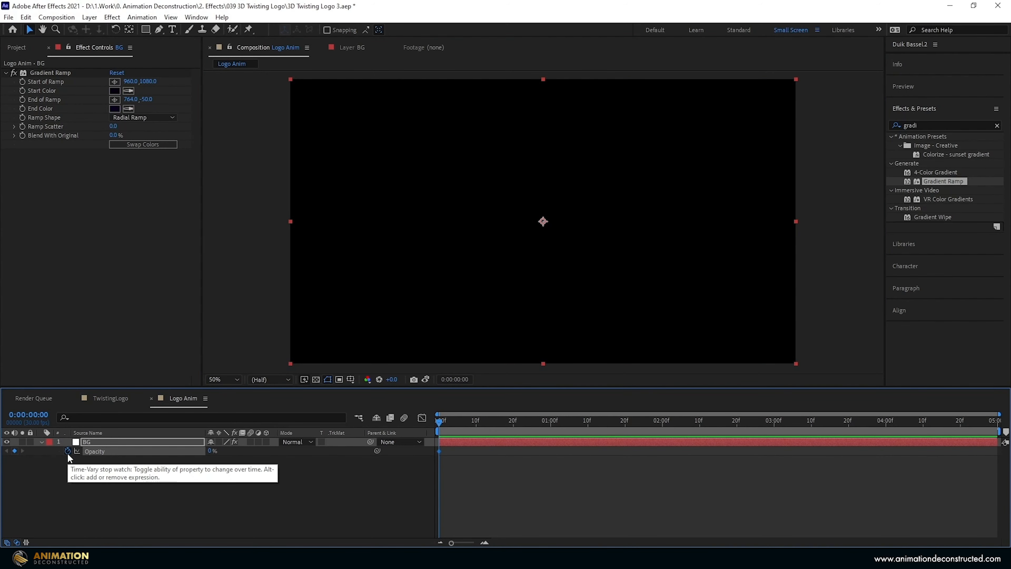
Keyframe the BG layer's opacity at 100% at 0:00:00:20.
key("shift+Page_Down")
key("shift+Page_Down")
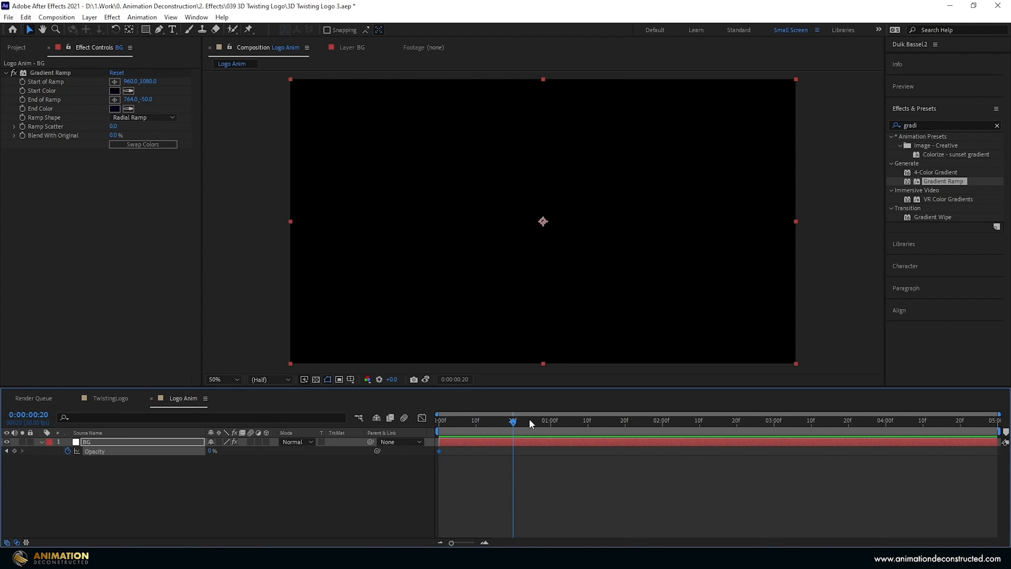
left_click(212, 450)
type("100")
key("Return")
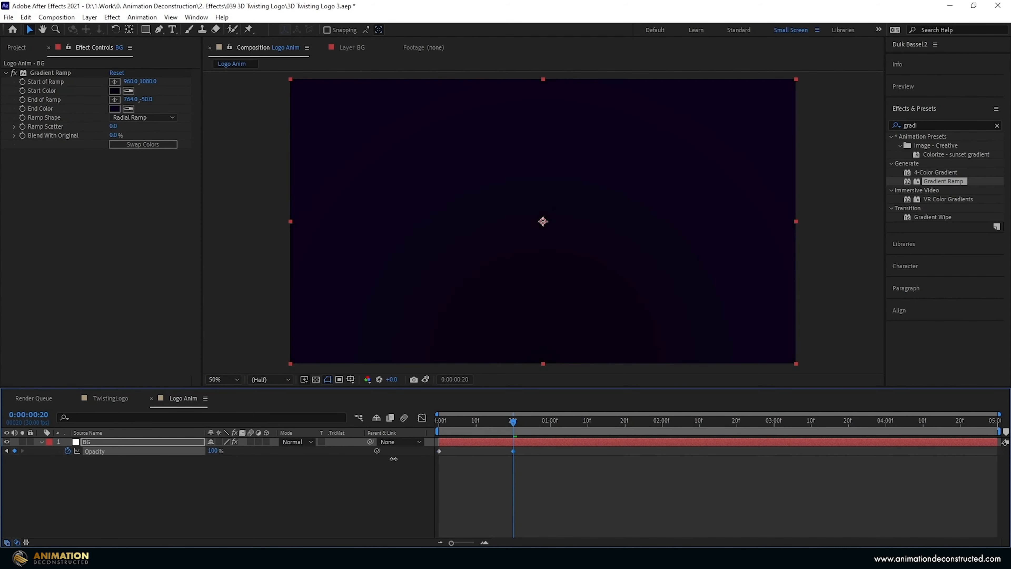
Apply Easy Ease to both BG opacity keyframes, preview the fade-in from the start and return to frame 20.
left_click_drag(548, 467, 417, 447)
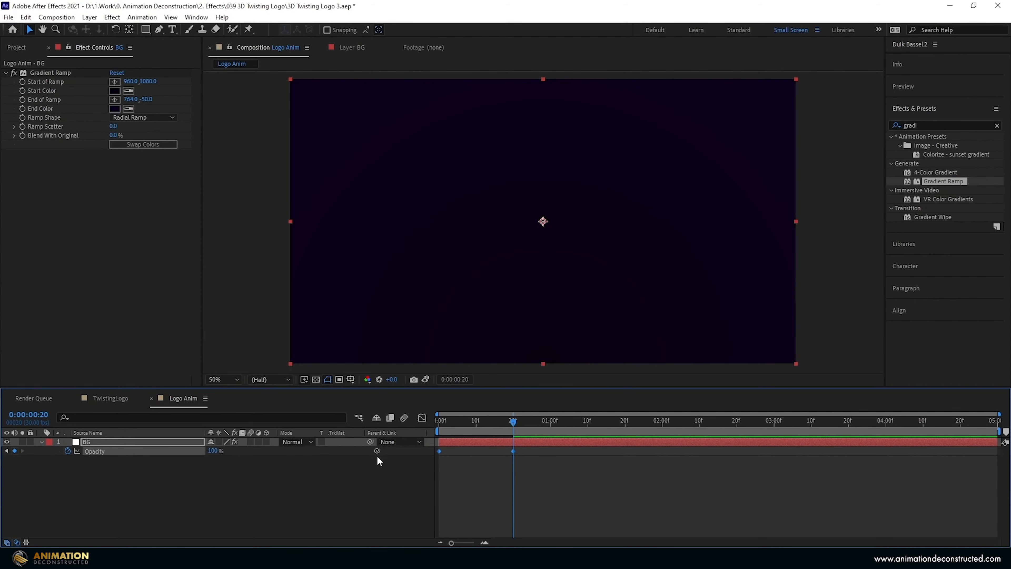
key("F9")
left_click_drag(514, 422, 404, 419)
key("space")
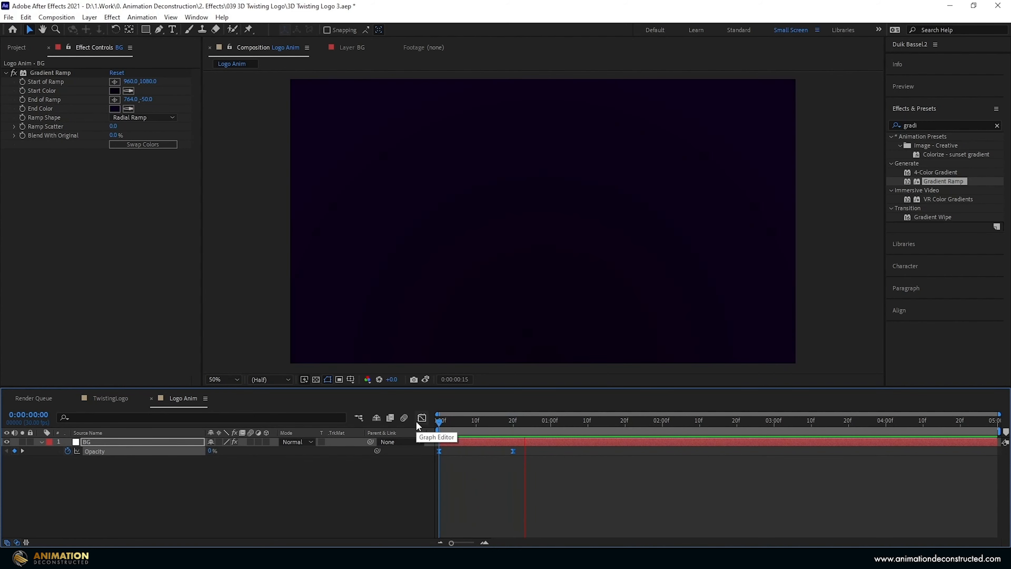
left_click(513, 423)
With no layer selected, create a frame-filling white polygon on a new shape layer with the Polygon Tool.
left_click(205, 473)
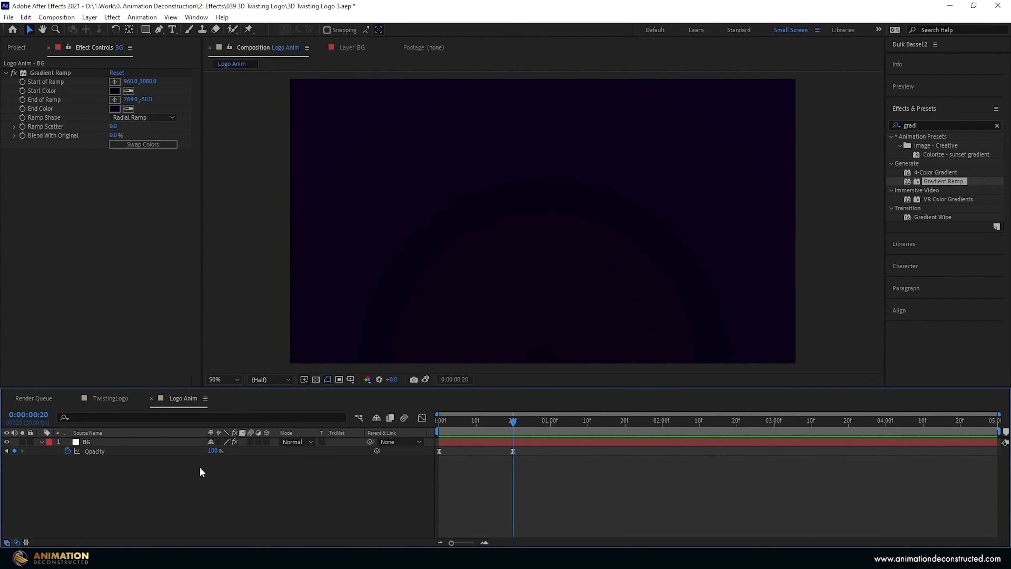
left_click(146, 31)
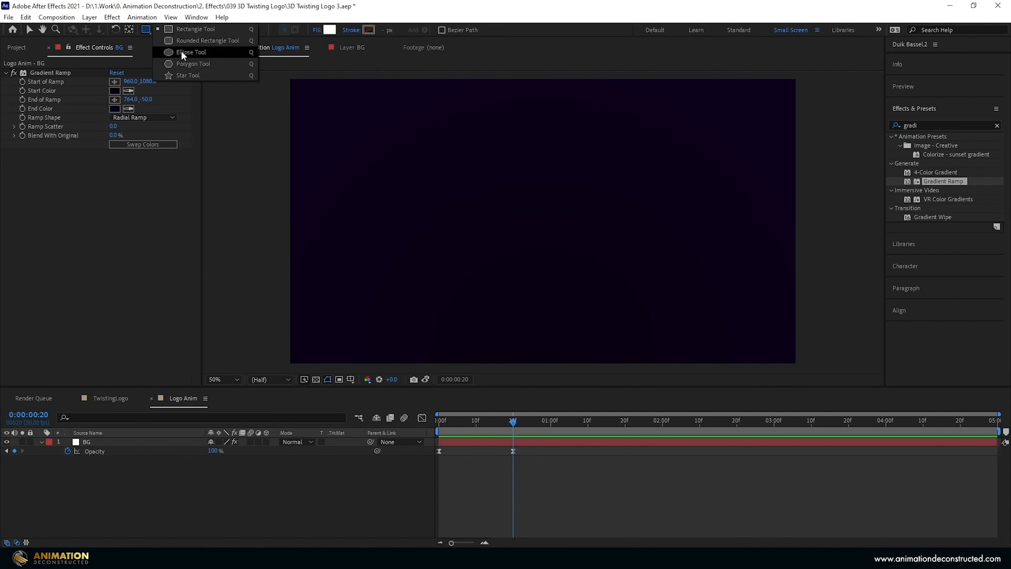
left_click(205, 64)
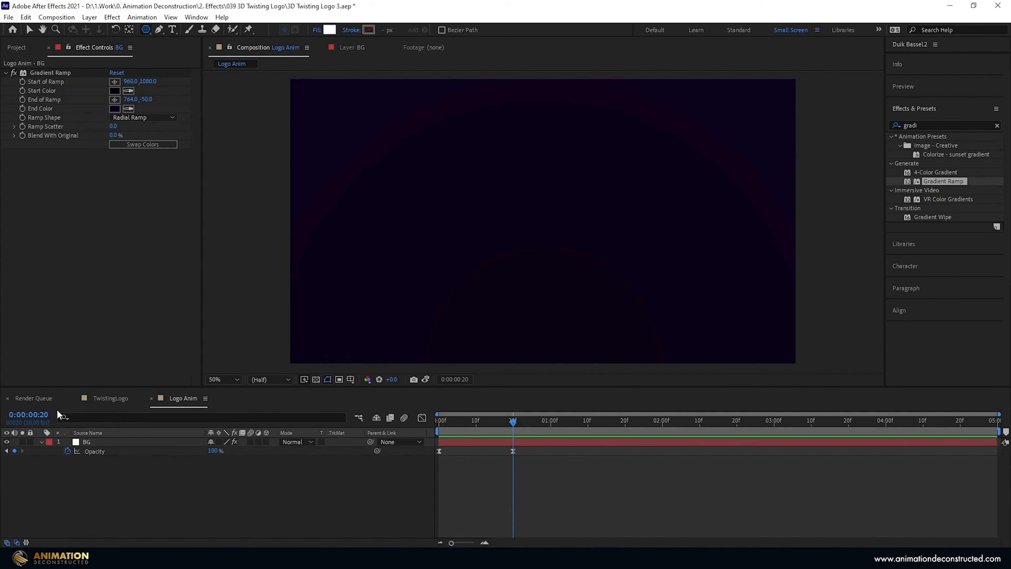
left_click(114, 444)
key("F2")
double_click(144, 29)
key("v")
Set the polygon's Polystar Path to 6 points with an outer radius of 20.
left_click(60, 459)
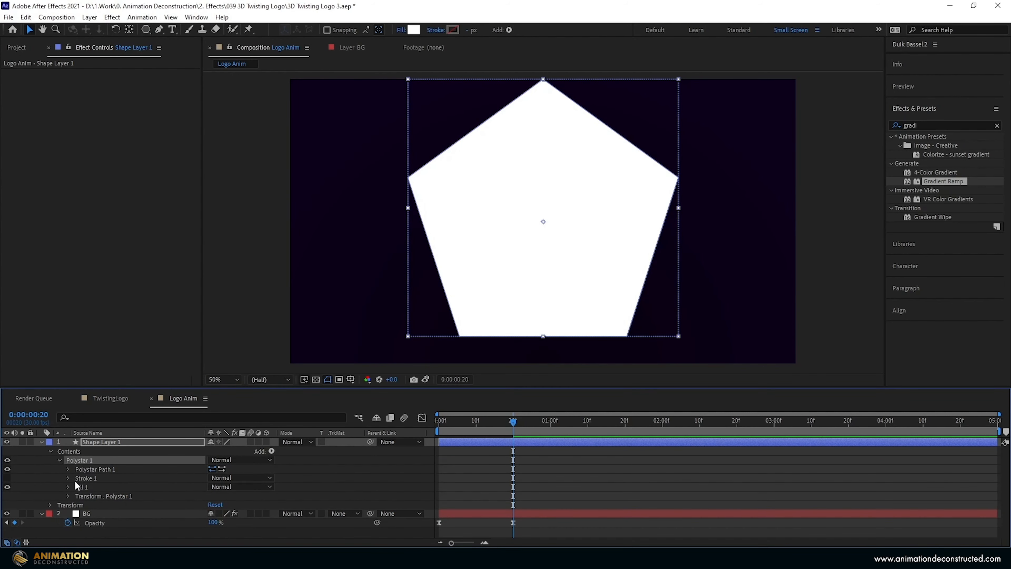
left_click(67, 470)
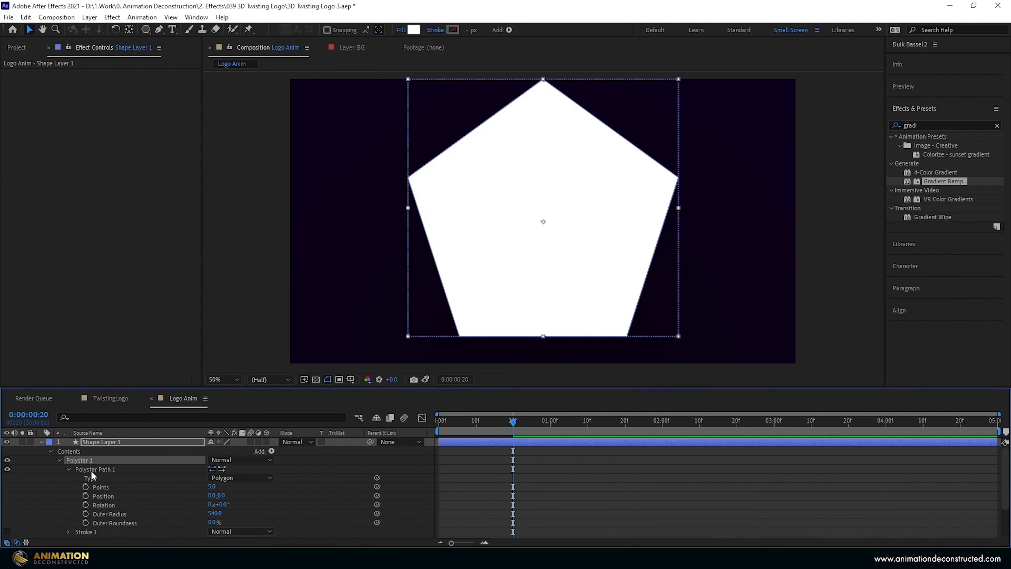
left_click(211, 485)
type("6")
key("Return")
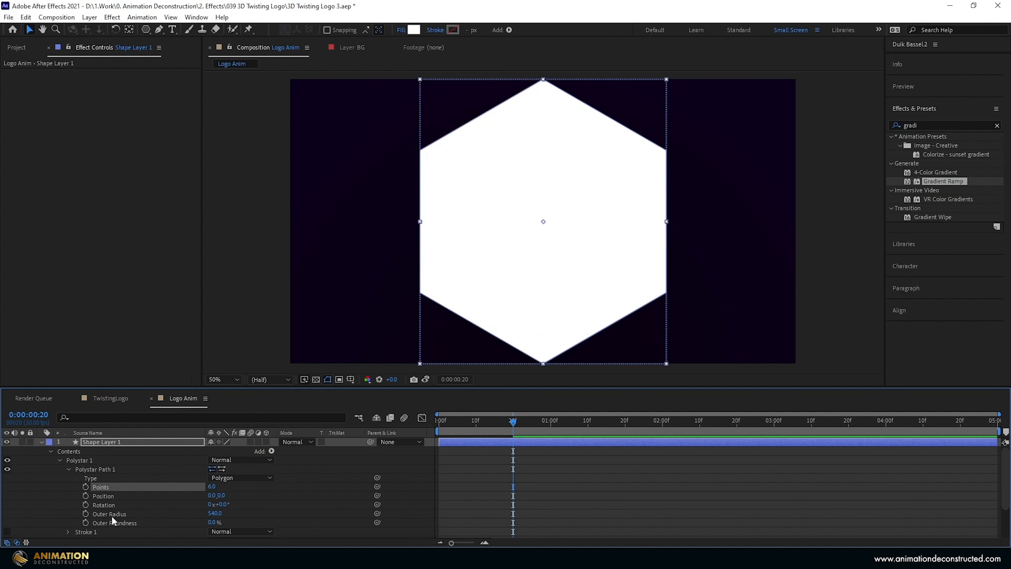
left_click(212, 514)
type("20")
key("Return")
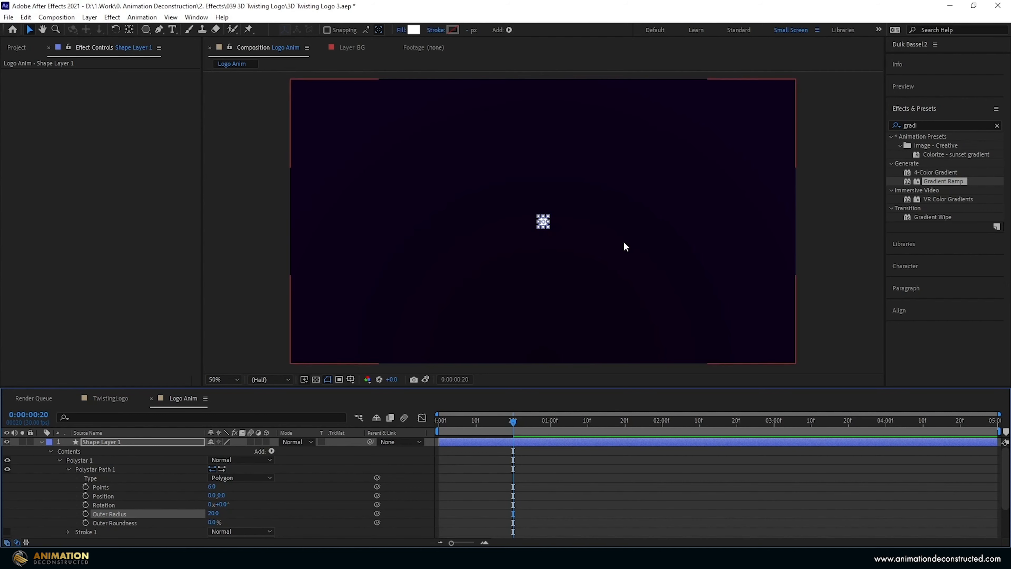
Move the small hexagon into the composition's upper-left corner and add a Repeater to it.
left_click_drag(542, 221, 299, 91)
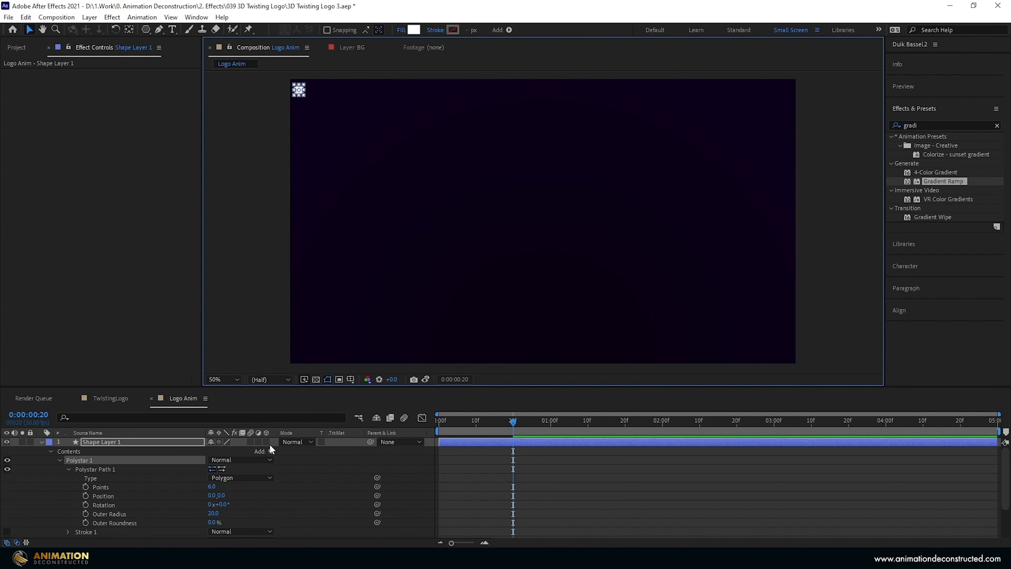
left_click(273, 451)
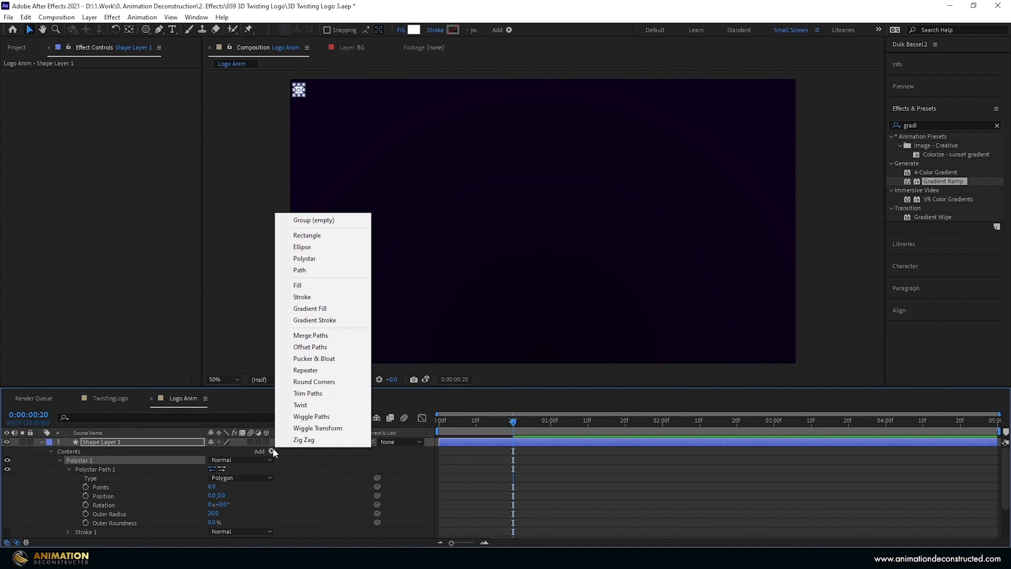
left_click(313, 370)
scroll(332, 92, "up", 1)
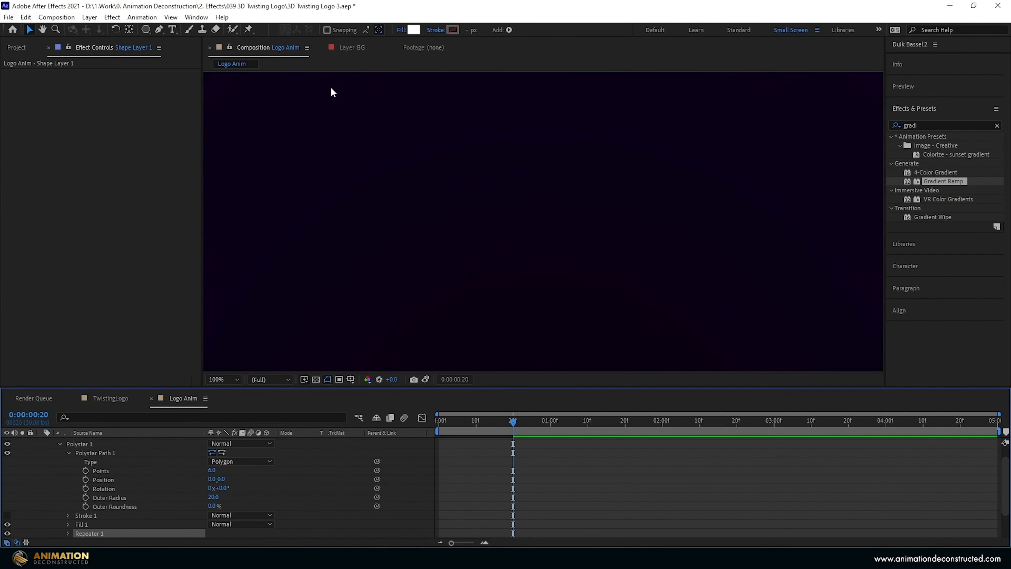
left_click_drag(335, 94, 512, 205)
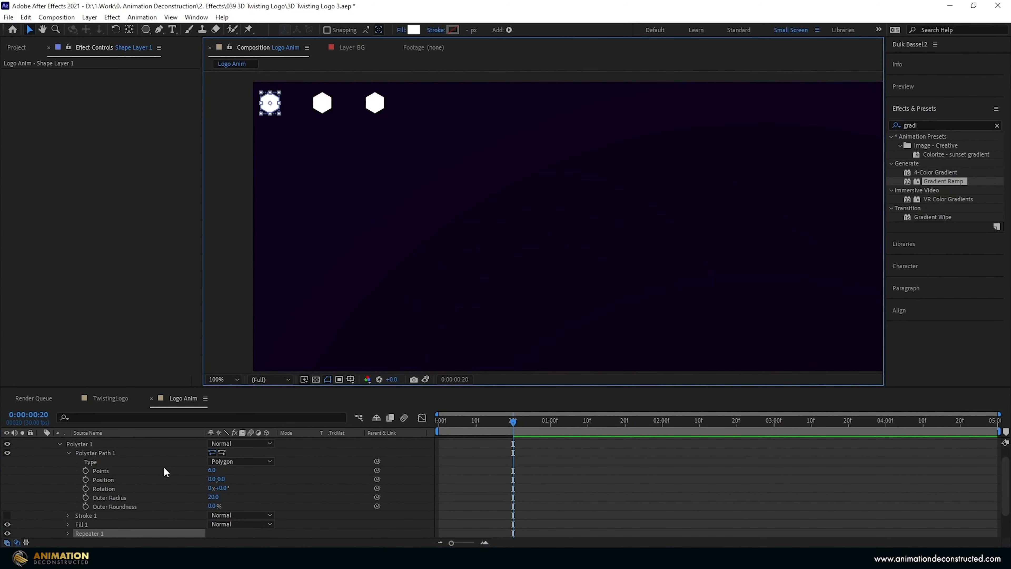
Set Repeater 1's transform position to 40, 0 so the hexagon copies sit side by side.
left_click(67, 533)
scroll(104, 494, "down", 2)
scroll(105, 491, "down", 1)
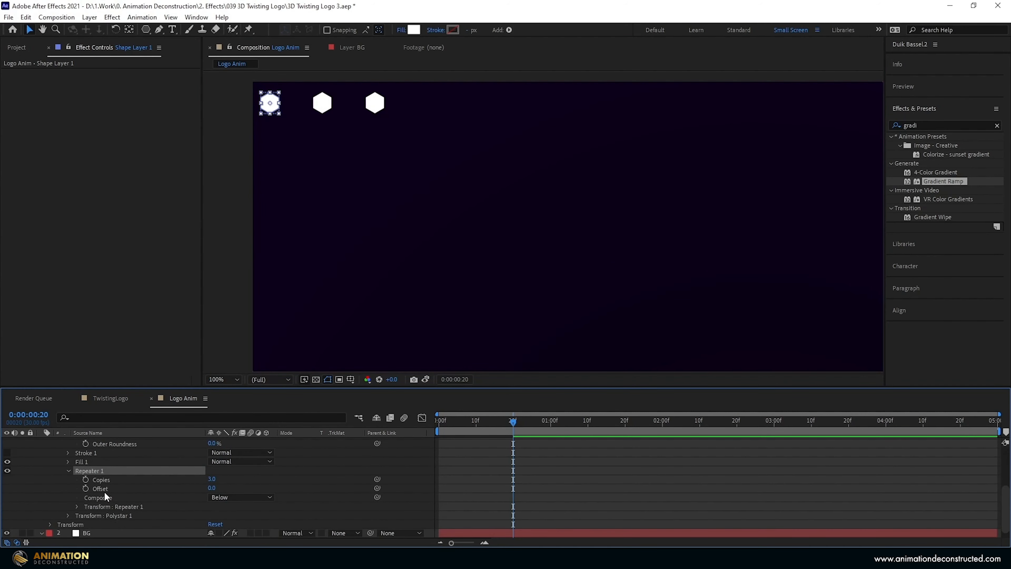
left_click(78, 505)
left_click(210, 497)
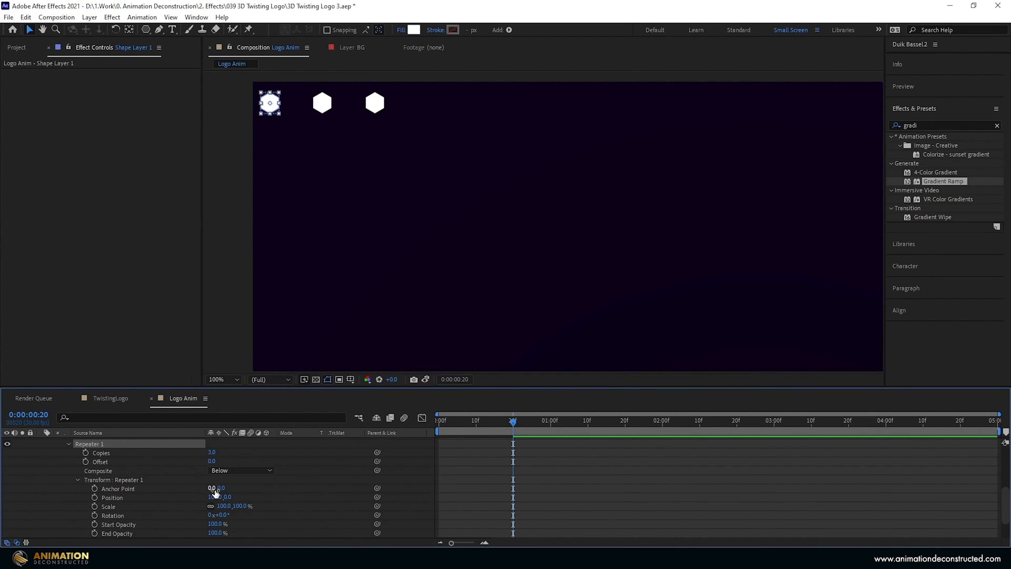
type("100.0")
key("Return")
left_click(218, 497)
type("40")
key("Return")
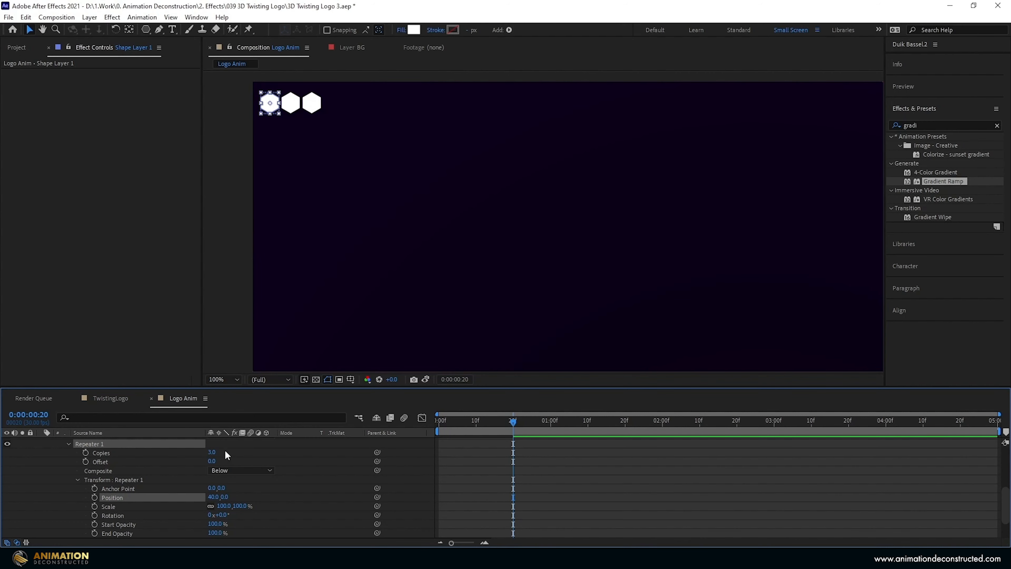
Set Repeater 1's number of copies to 49 to fill the row across the composition's width.
left_click(212, 453)
type("49")
key("Return")
scroll(266, 143, "down", 1)
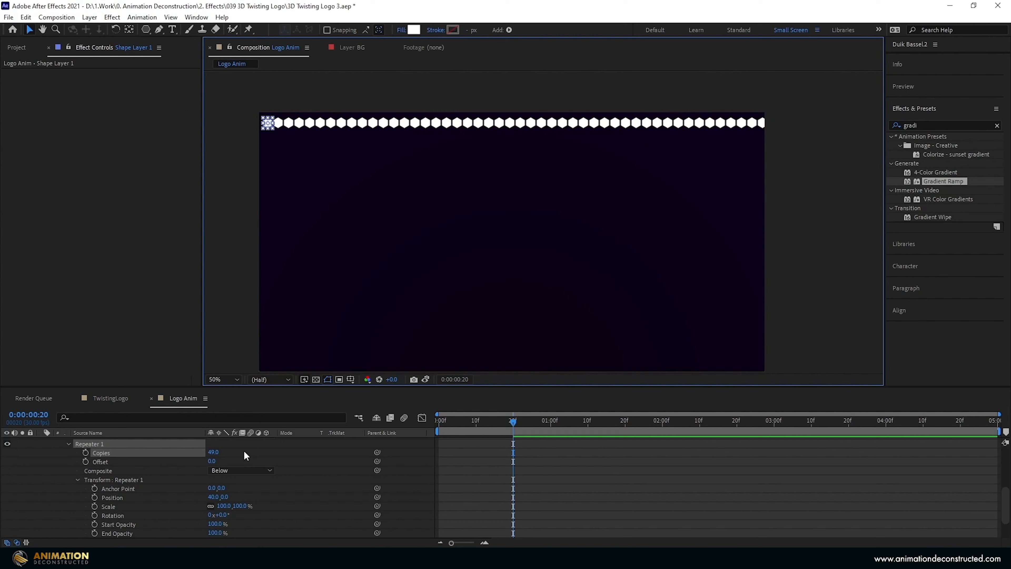
Add a second Repeater to the hexagon shape layer and set it to 2 copies.
scroll(247, 465, "up", 1)
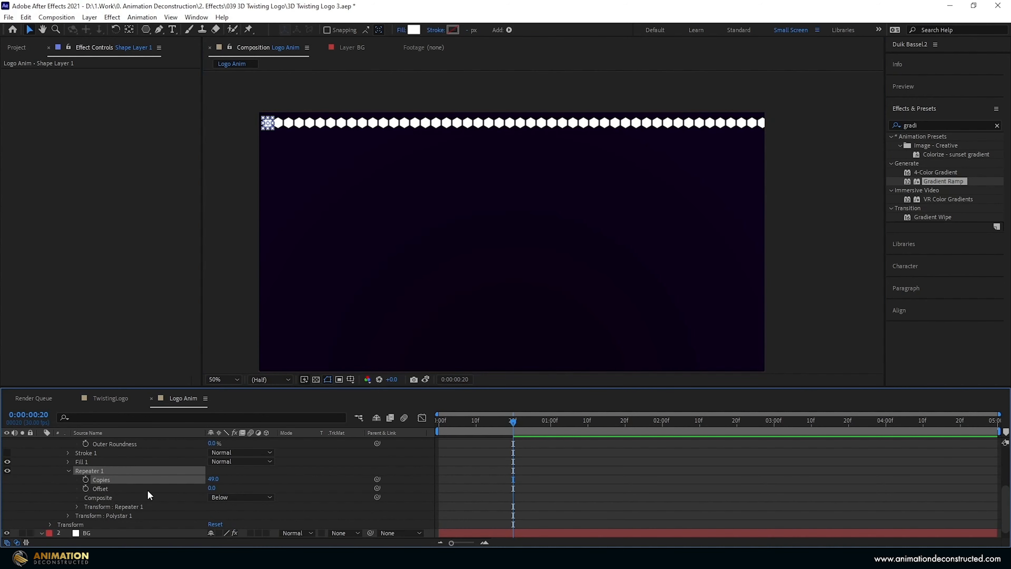
scroll(147, 490, "up", 3)
left_click(271, 450)
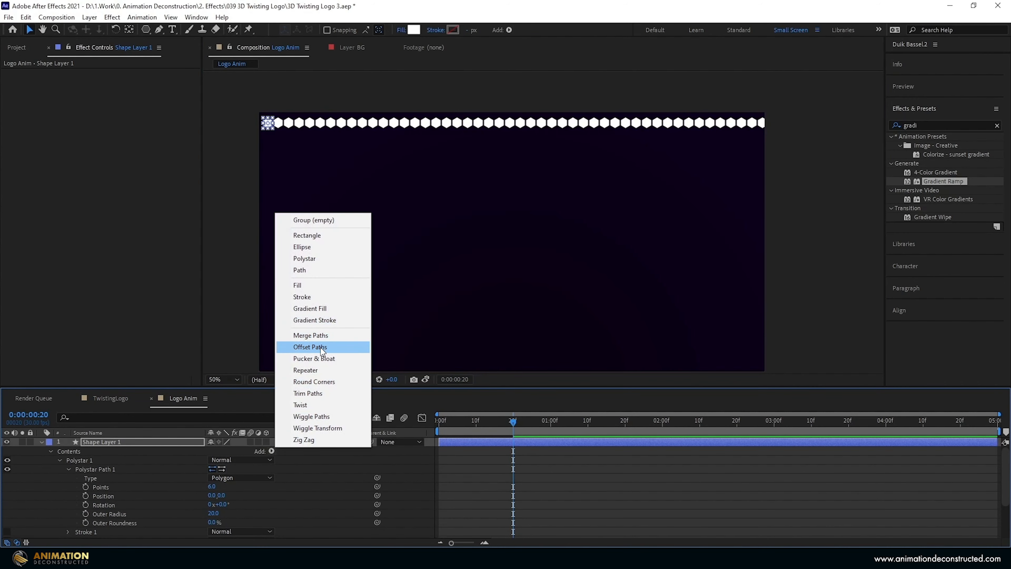
left_click(305, 370)
scroll(60, 508, "down", 1)
left_click(67, 506)
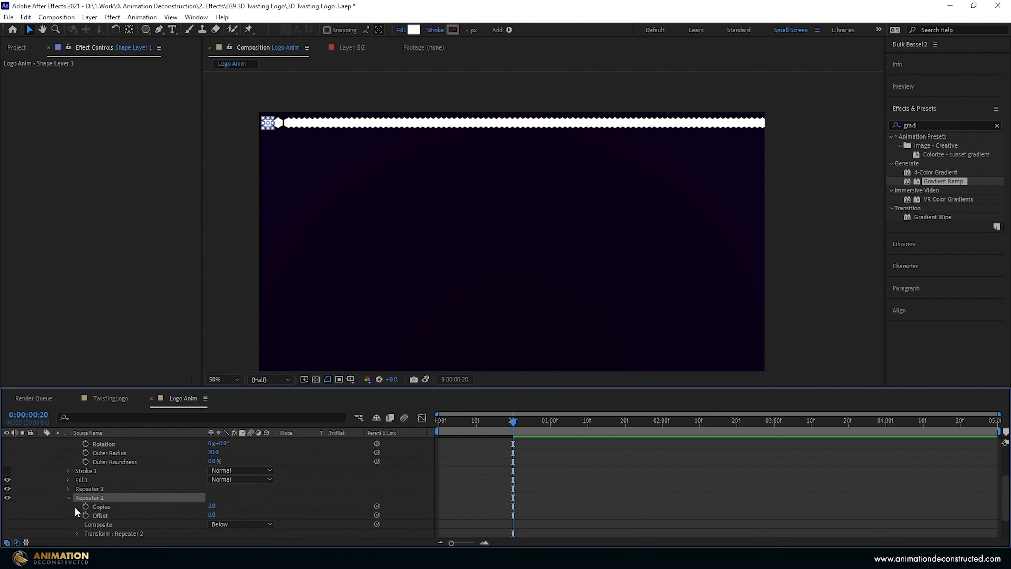
left_click(77, 533)
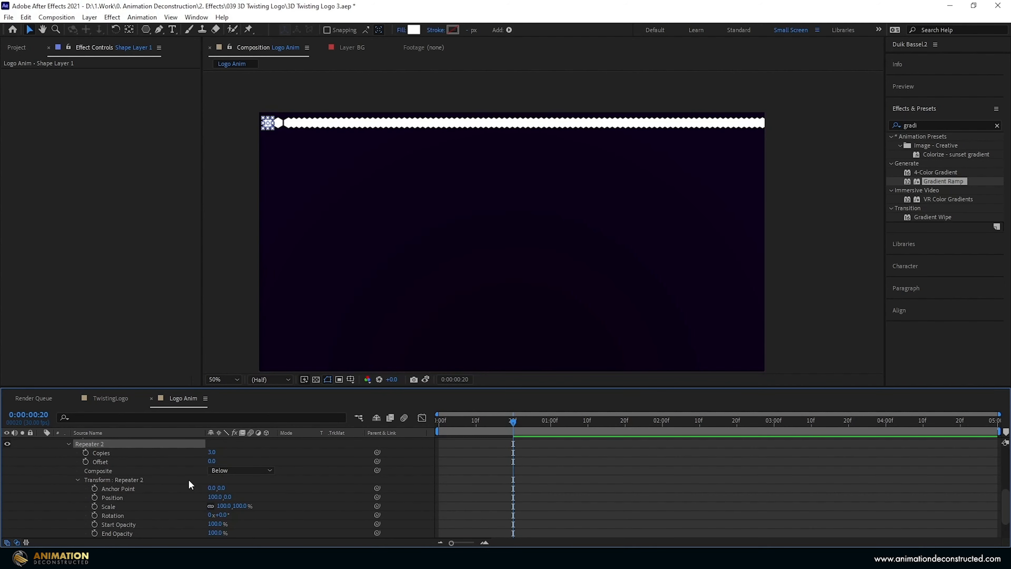
left_click(211, 452)
type("2")
key("Return")
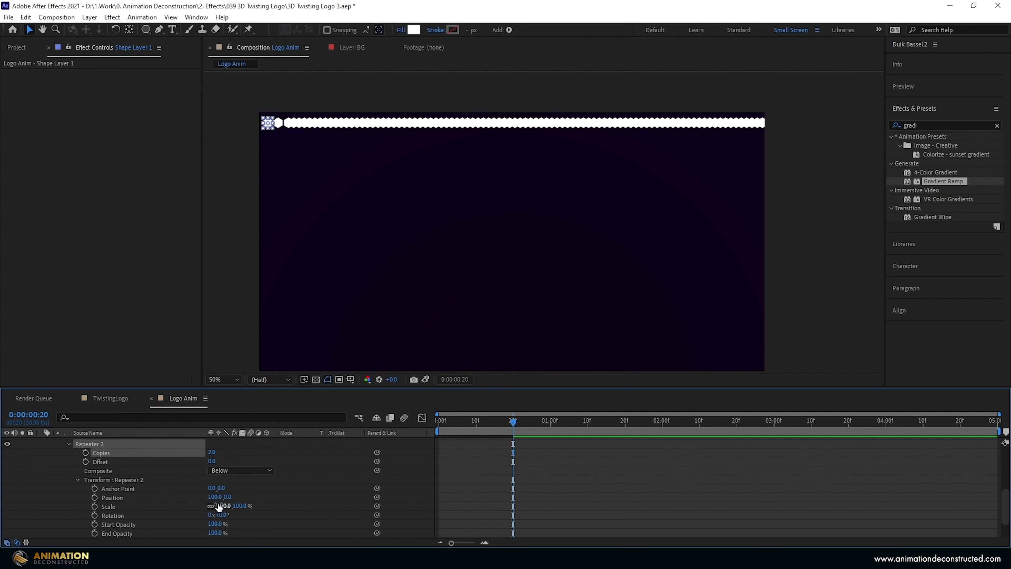
Set Repeater 2's transform position to 20, 36 to place a staggered second row of hexagons.
left_click(214, 497)
type("0")
key("Return")
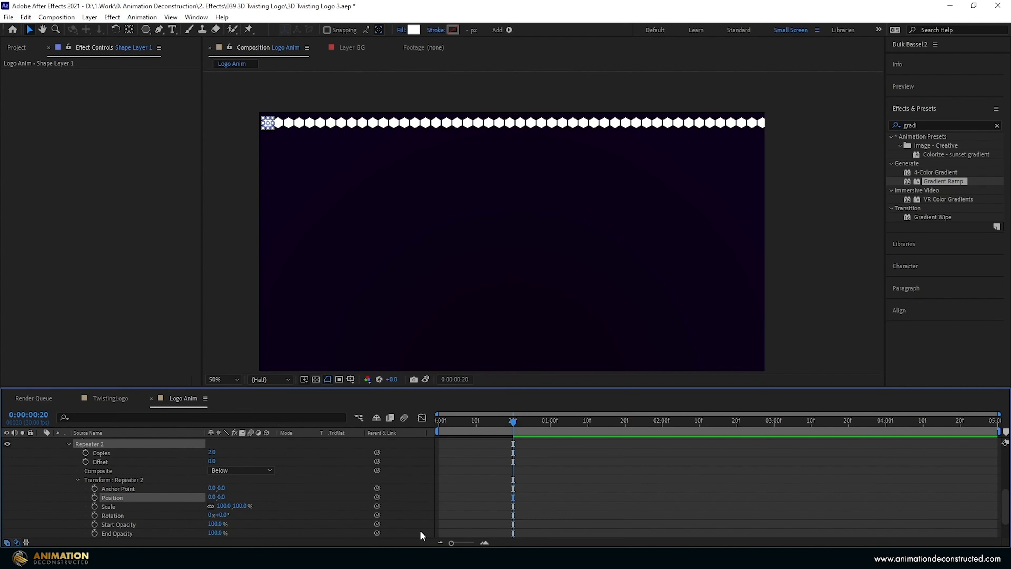
mouse_move(222, 498)
left_mouse_down()
mouse_move(238, 495)
mouse_move(222, 494)
left_mouse_up()
left_click(223, 498)
type("36")
key("Return")
left_click(214, 498)
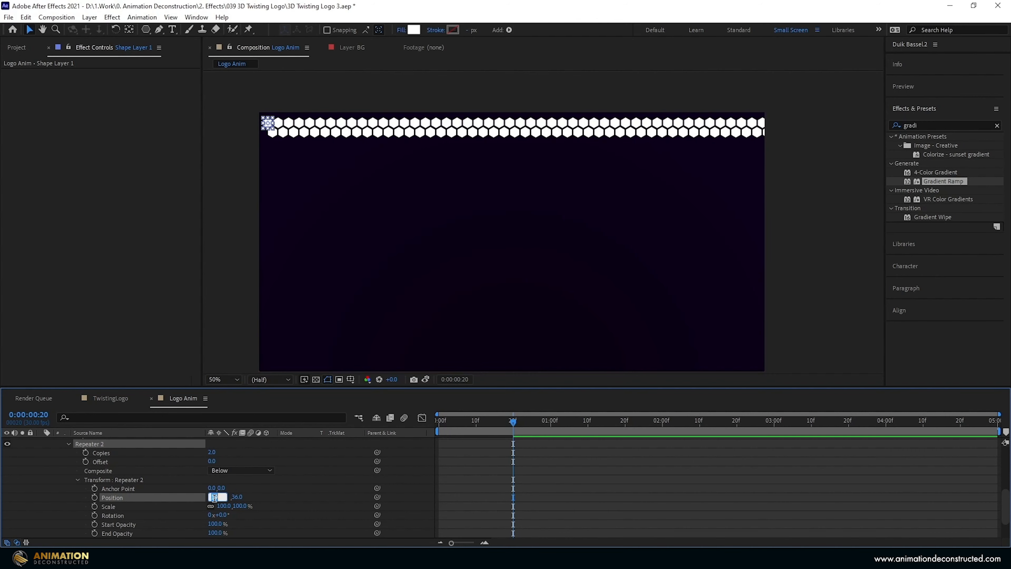
type("20")
key("Return")
scroll(371, 137, "up", 2)
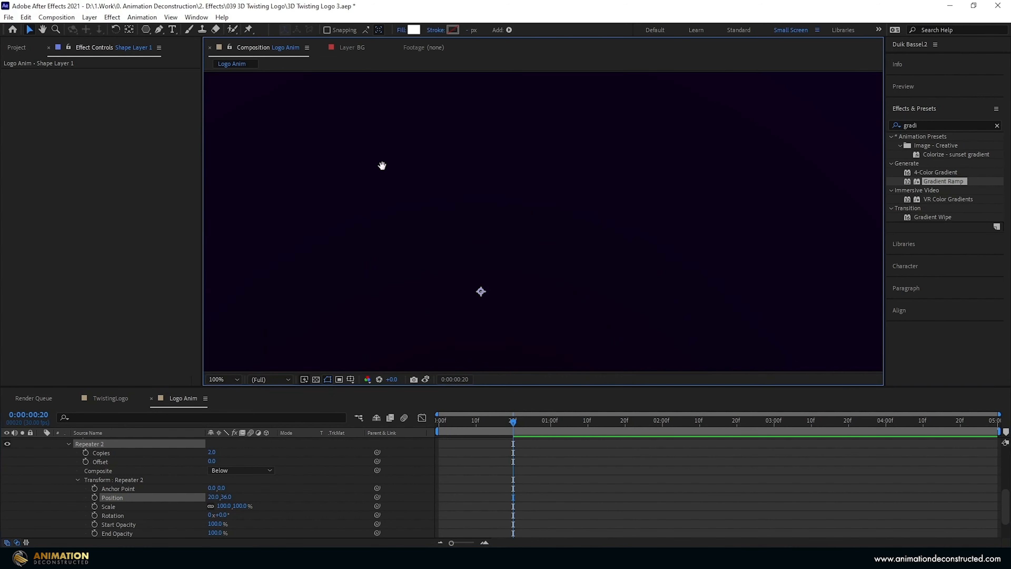
scroll(444, 213, "down", 2)
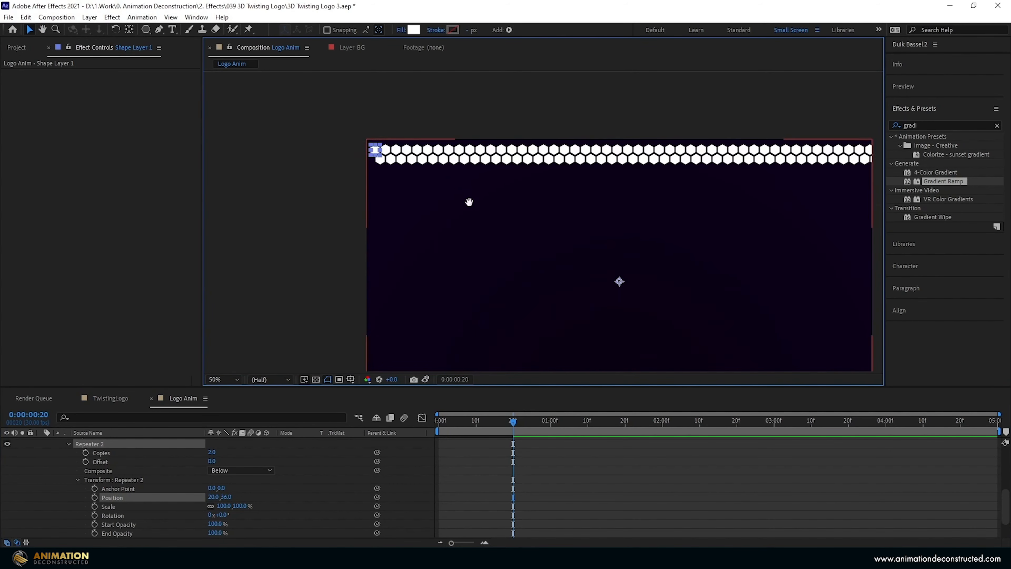
Collapse Repeater 2, add a third Repeater to the shape layer and expand its transform properties.
left_click(68, 444)
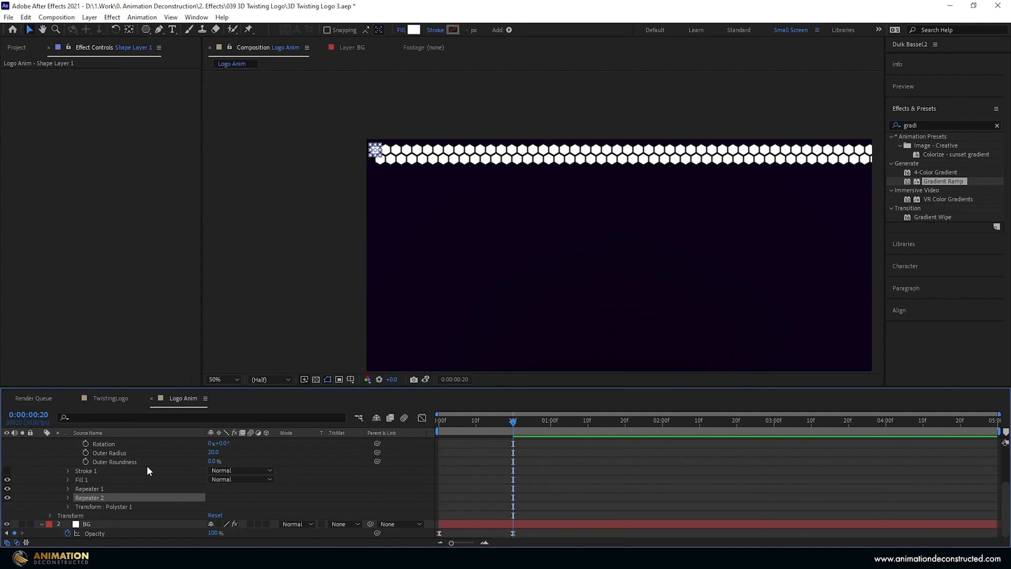
scroll(277, 463, "up", 5)
left_click(272, 452)
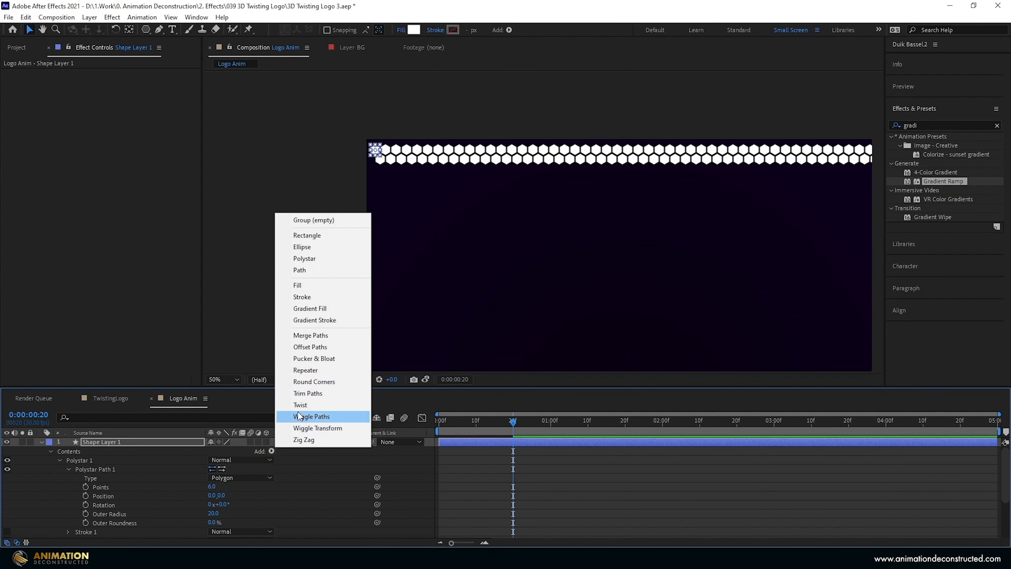
left_click(312, 369)
scroll(191, 450, "down", 1)
left_click(69, 505)
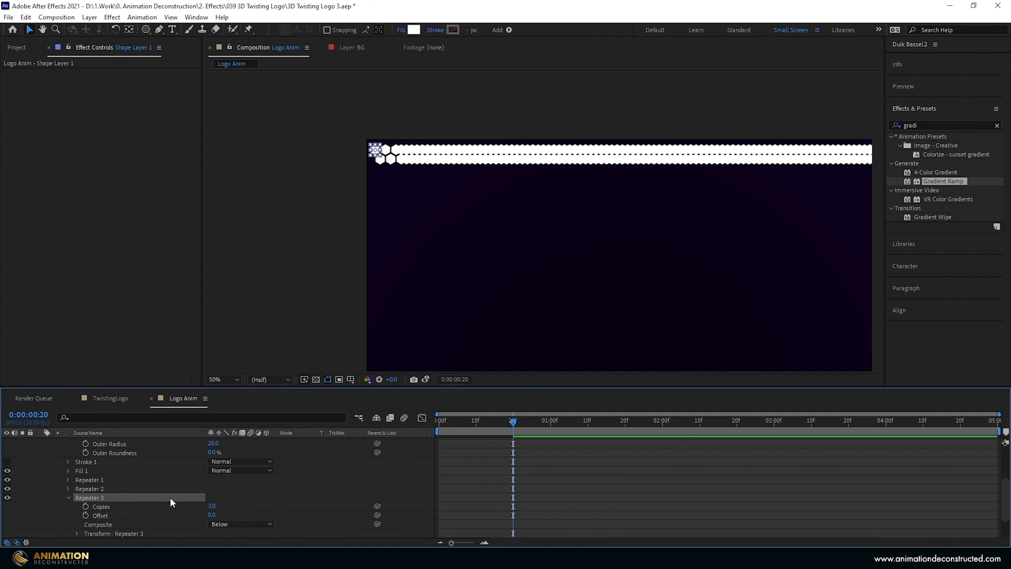
left_click(77, 533)
scroll(131, 506, "down", 2)
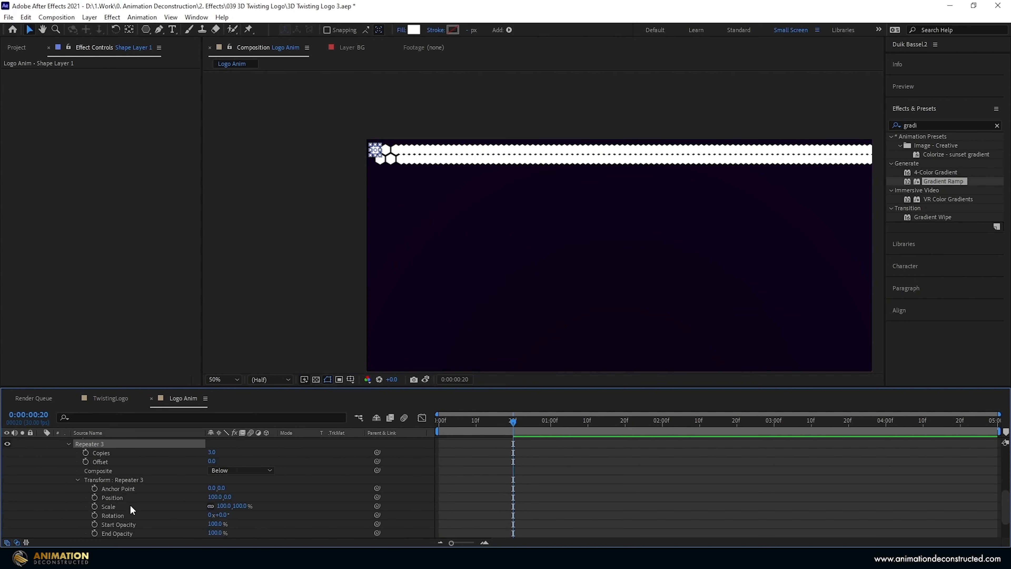
Set Repeater 3's transform position to 0, 72 and its copies to 17 to fill the frame with hexagon rows.
left_click(213, 496)
type("0")
key("Return")
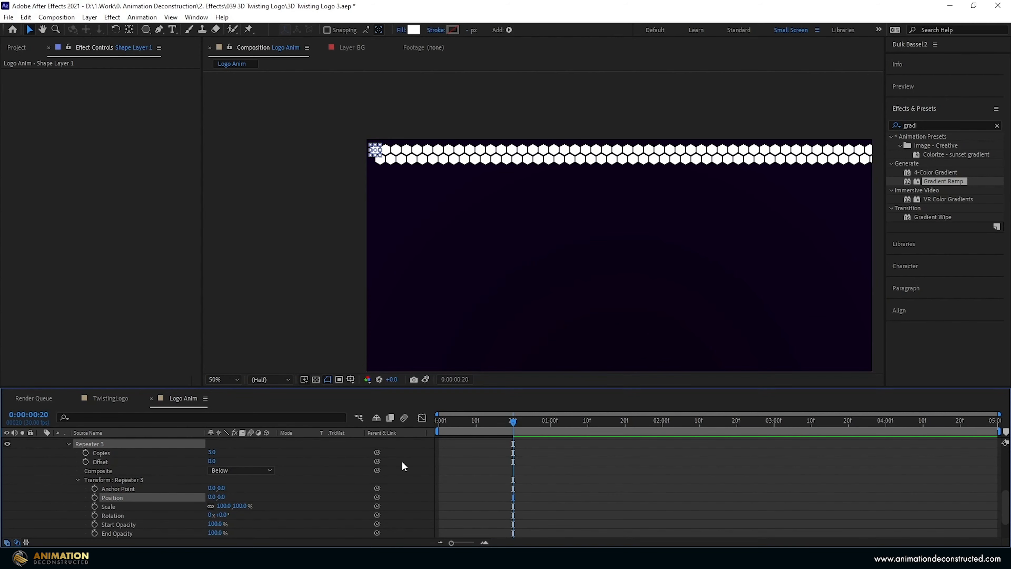
left_click_drag(223, 500, 261, 498)
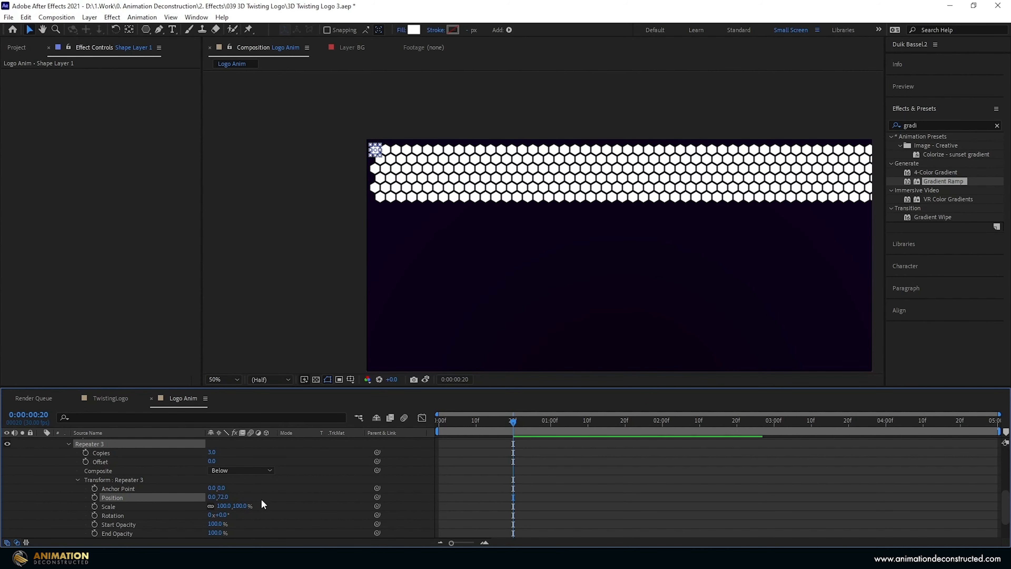
left_click(214, 453)
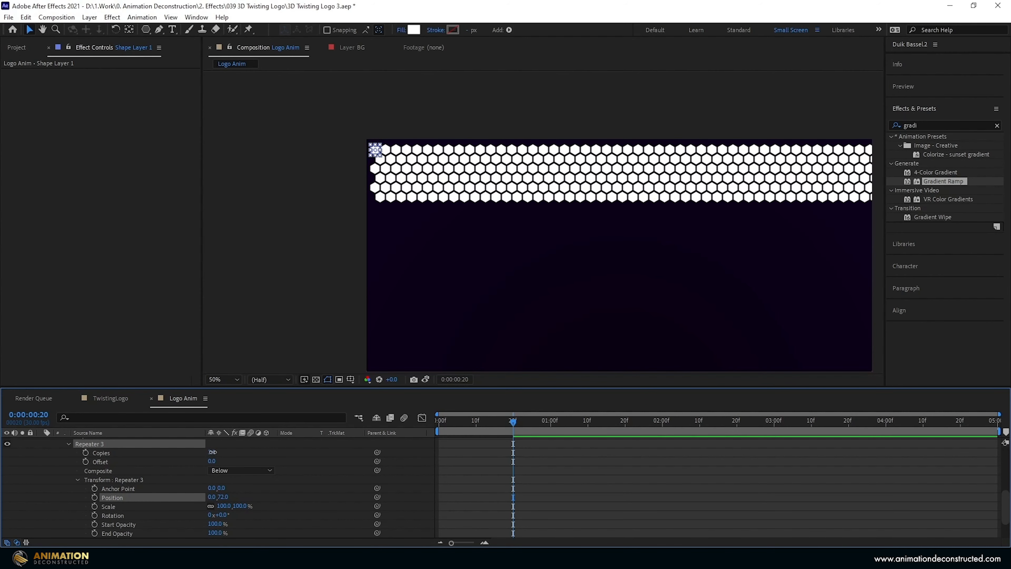
type("17")
key("Return")
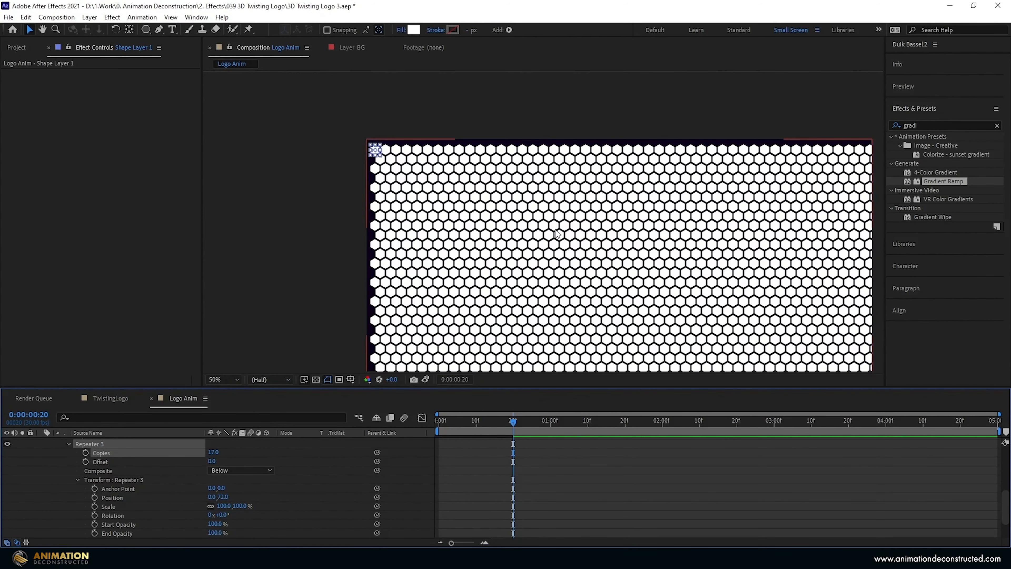
Nudge the hexagon pattern up and to the left until it covers the gaps along the composition's upper and left edges.
left_click_drag(559, 235, 584, 234)
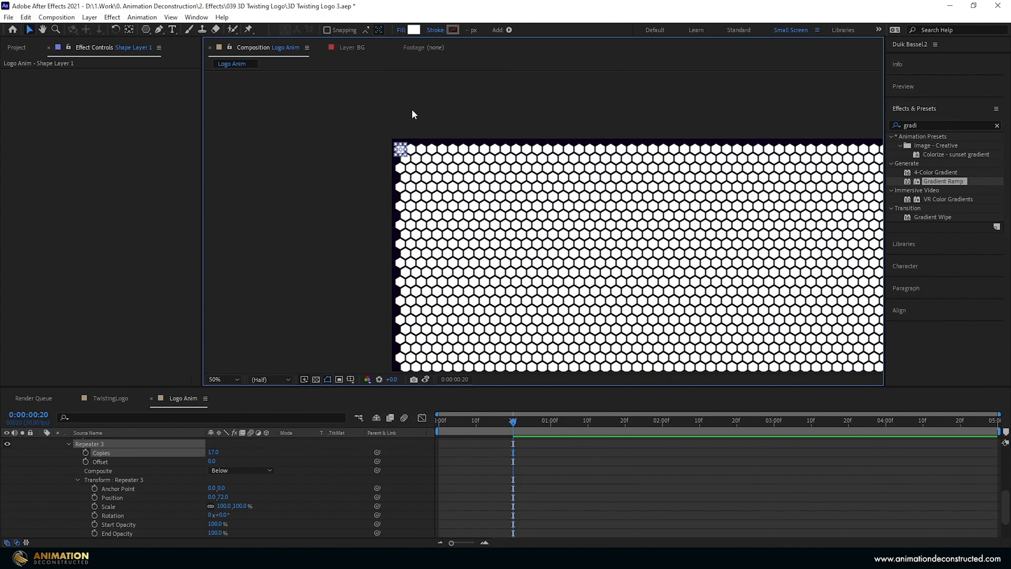
key("shift+Up")
key("shift+Up")
key("shift+Left")
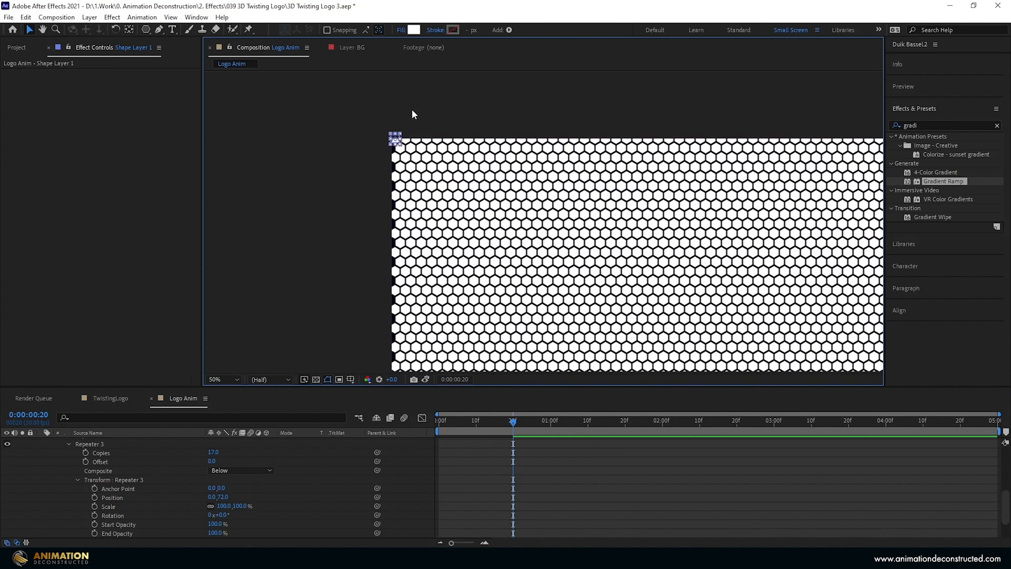
key("shift+Up")
key("shift+Left")
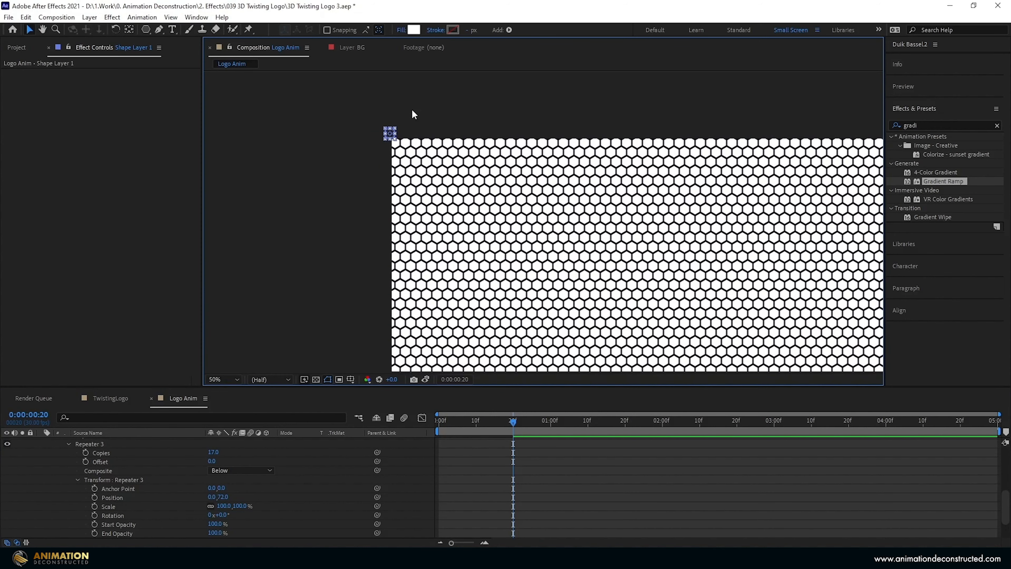
key("shift+Up")
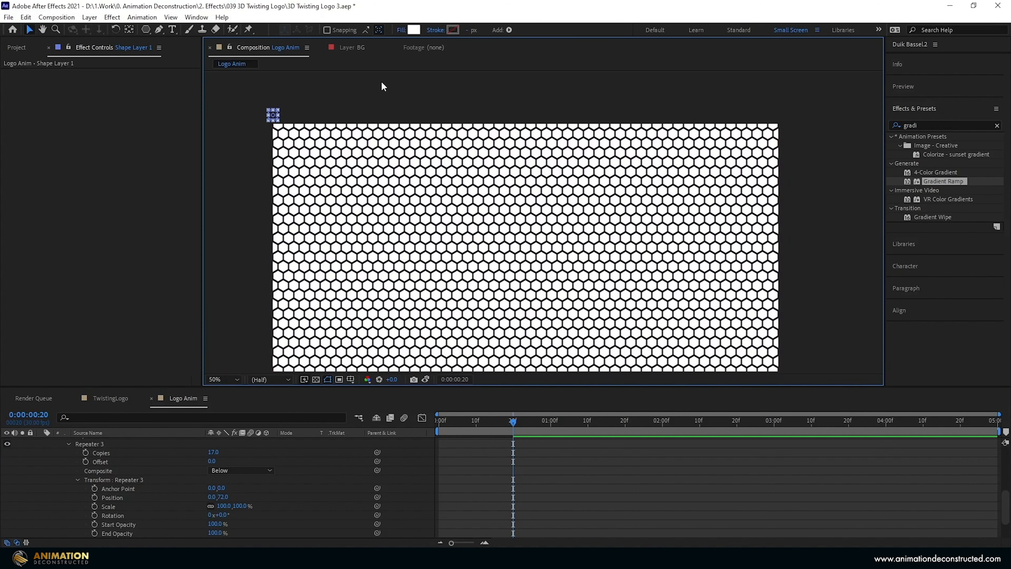
Keep the hexagons' stroke at None and fill type at Solid Color, and set the fill colour to 140033.
left_click(434, 31)
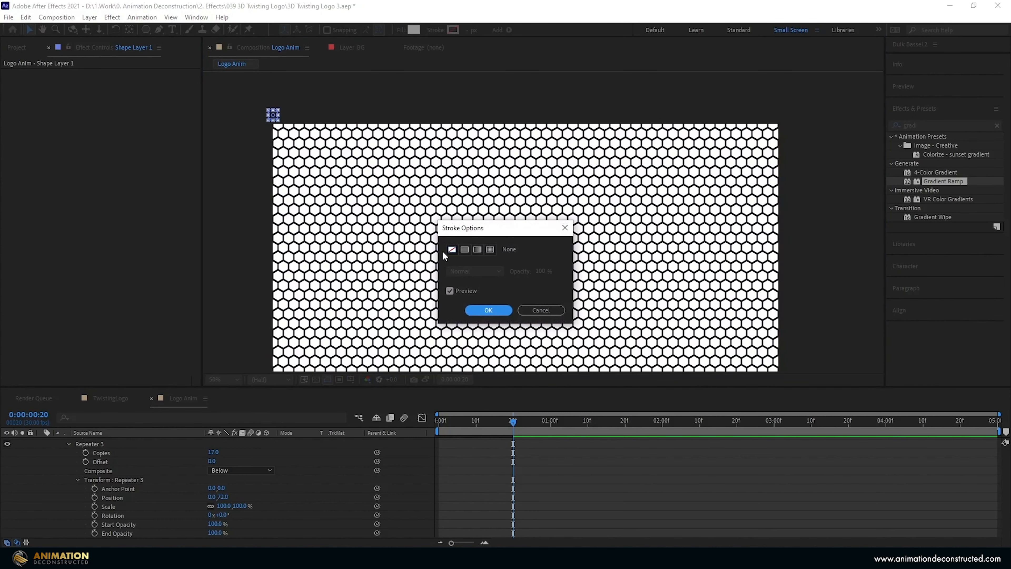
left_click(501, 308)
left_click(401, 31)
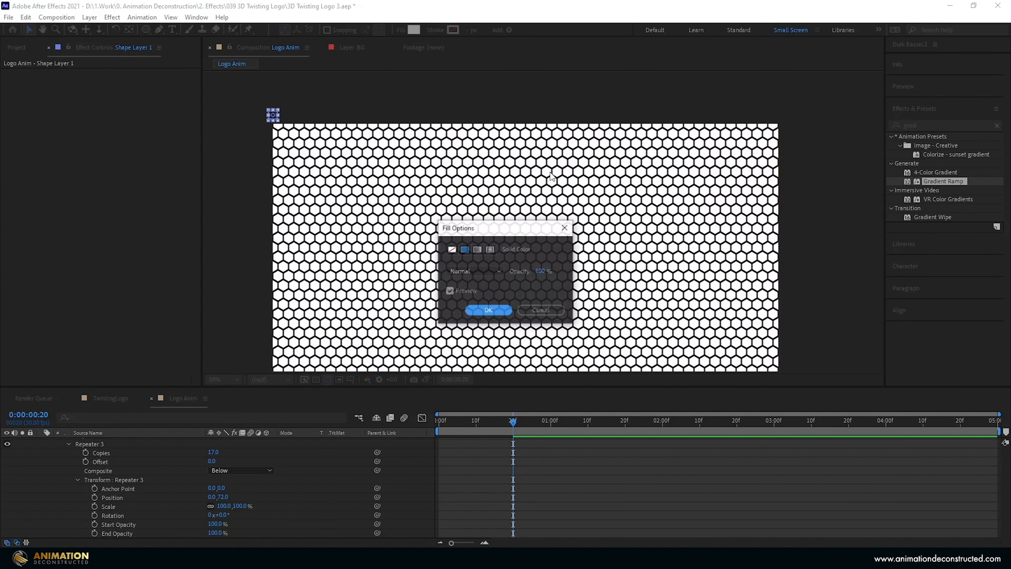
left_click(489, 310)
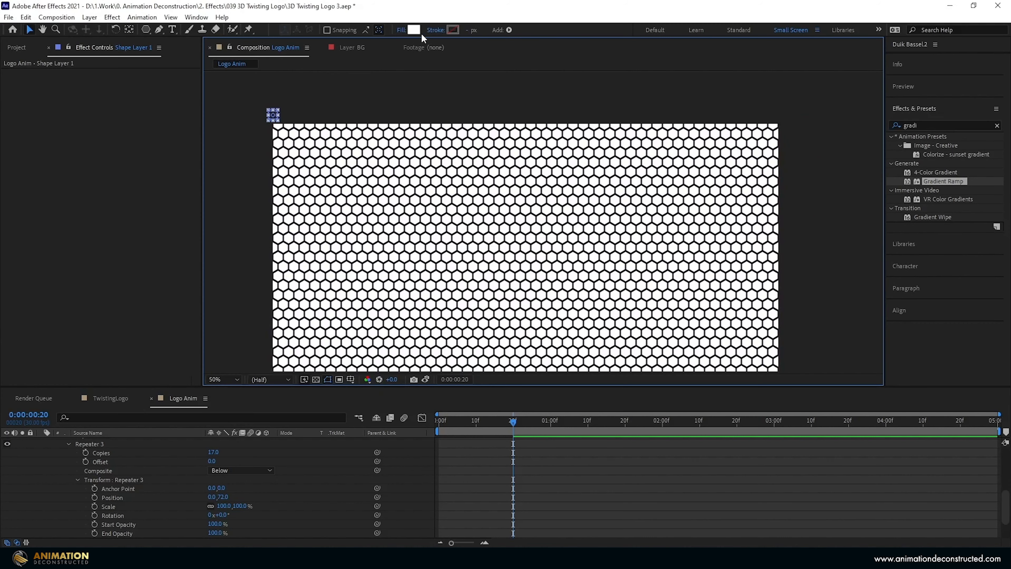
left_click(413, 31)
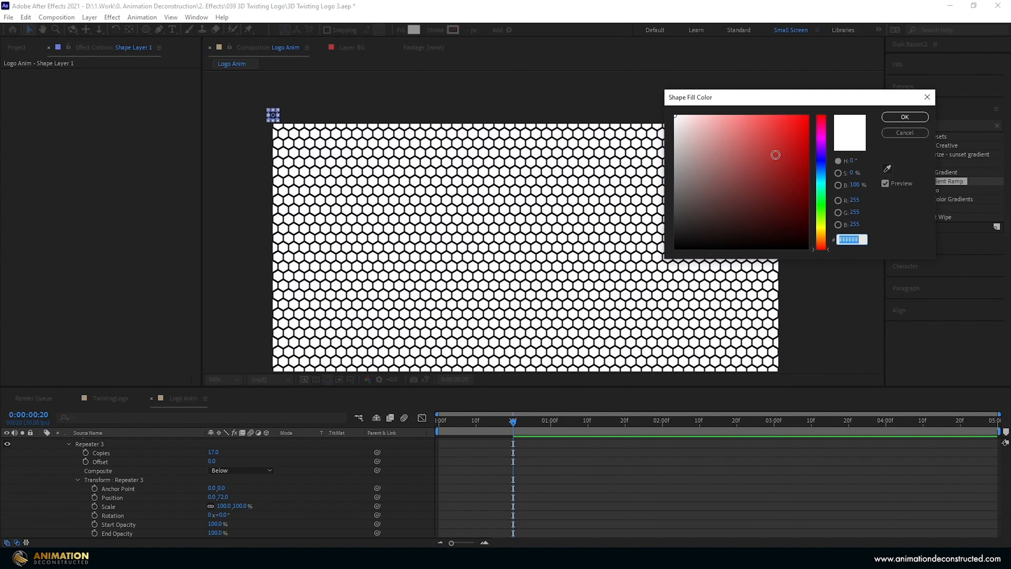
type("140033")
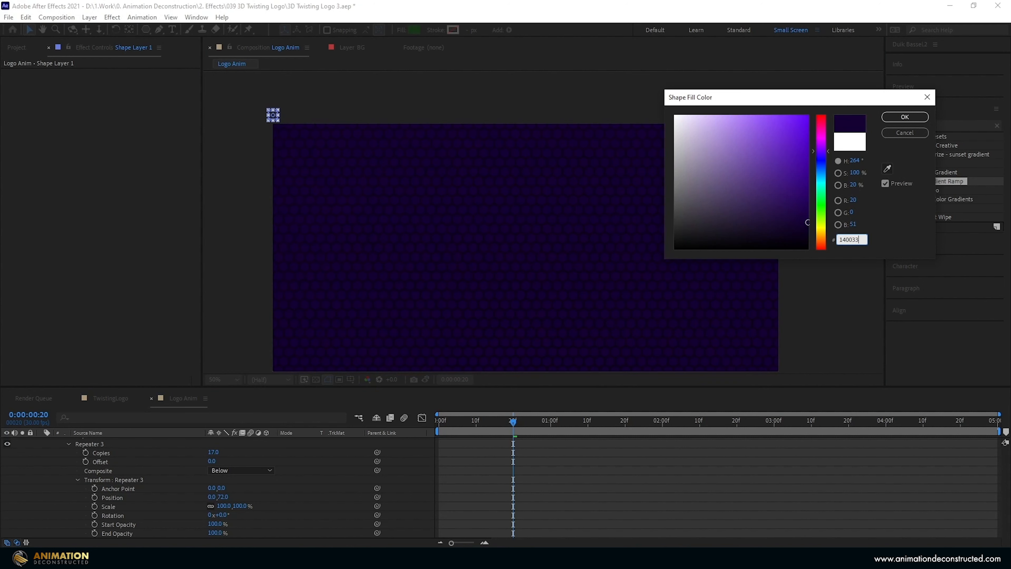
key("Return")
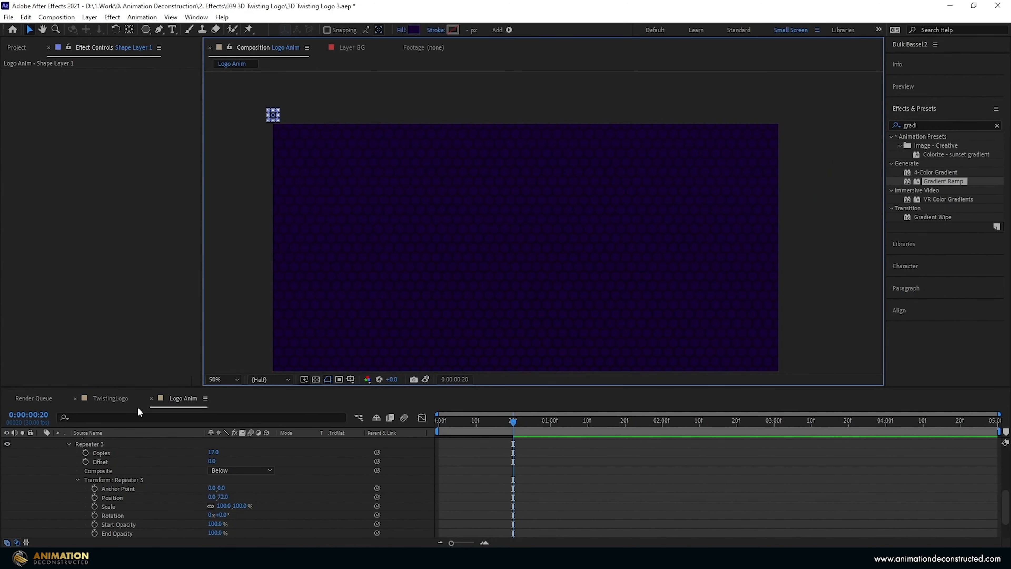
Pre-compose Shape Layer 1 as "Pattern", moving all attributes into the new composition.
scroll(122, 456, "up", 10)
left_click(103, 444)
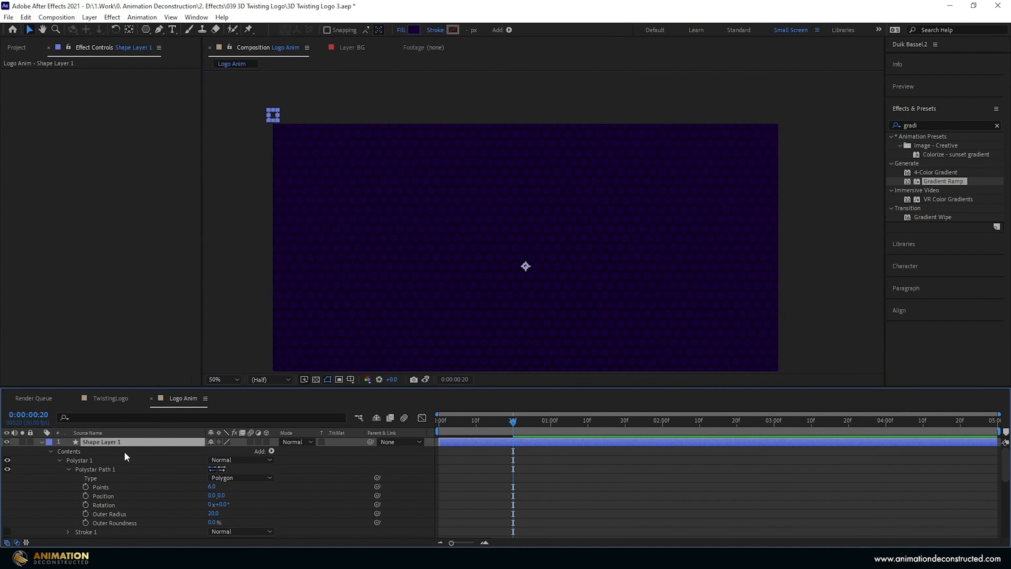
key("ctrl+shift+c")
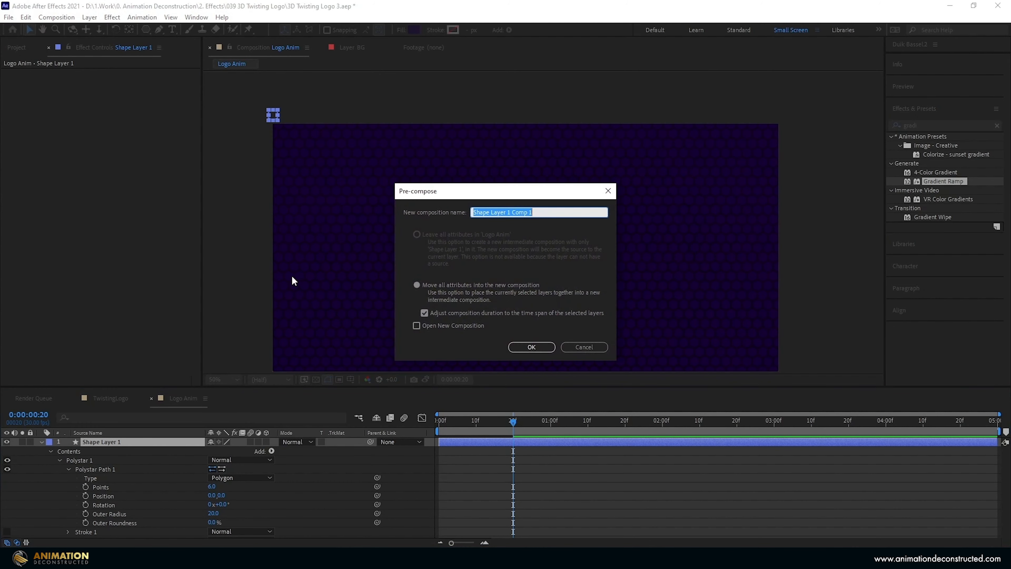
type("Pattern")
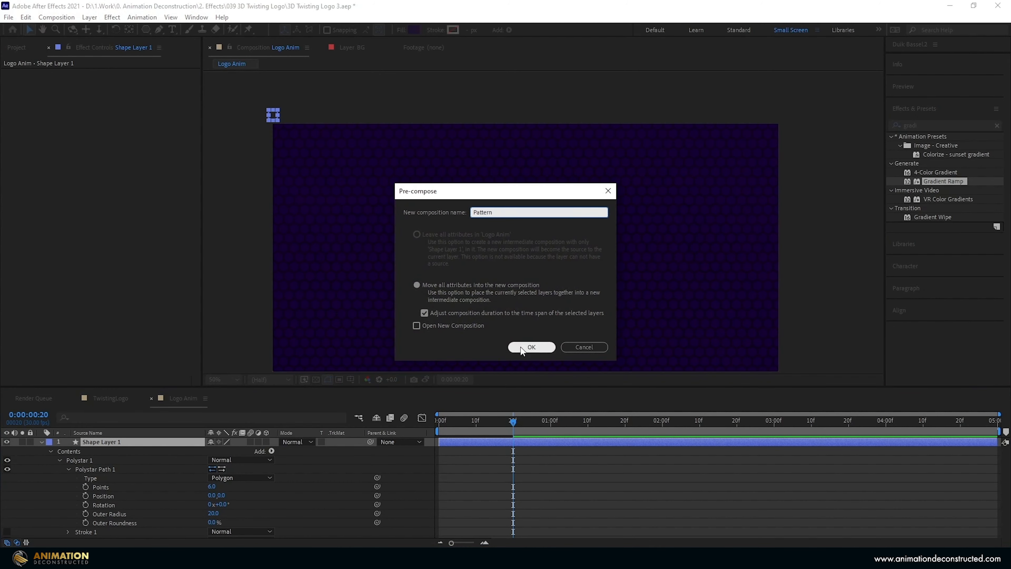
left_click(550, 347)
Duplicate the BG layer beneath the Pattern layer and hide Pattern.
left_click_drag(430, 199, 455, 224)
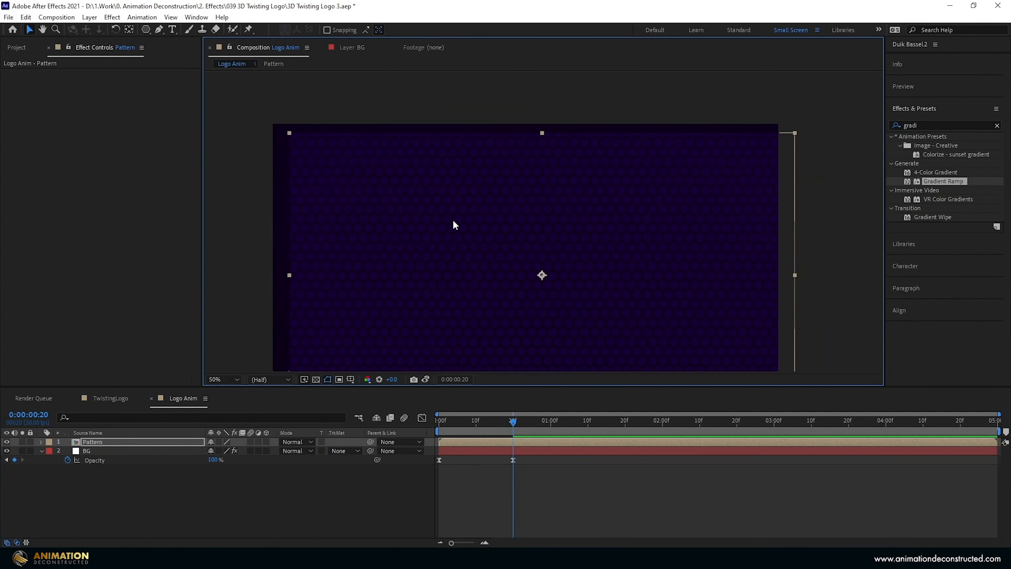
key("ctrl+z")
left_click(93, 451)
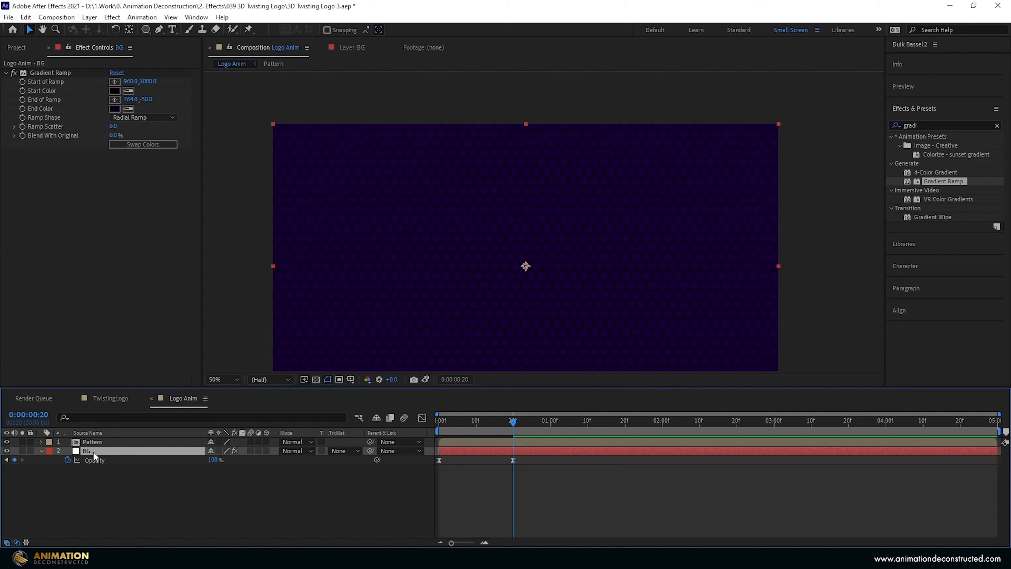
key("ctrl+d")
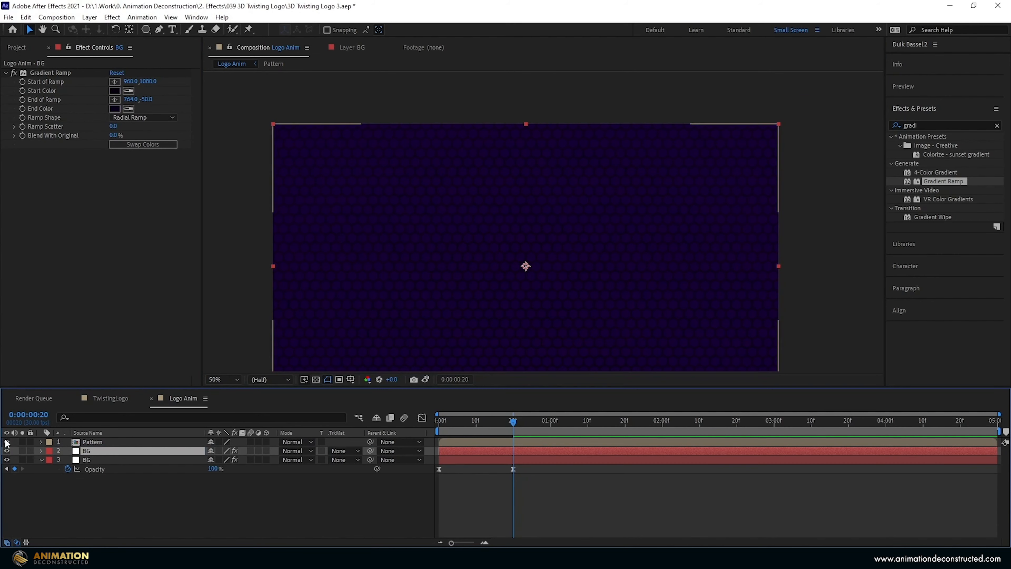
left_click(6, 441)
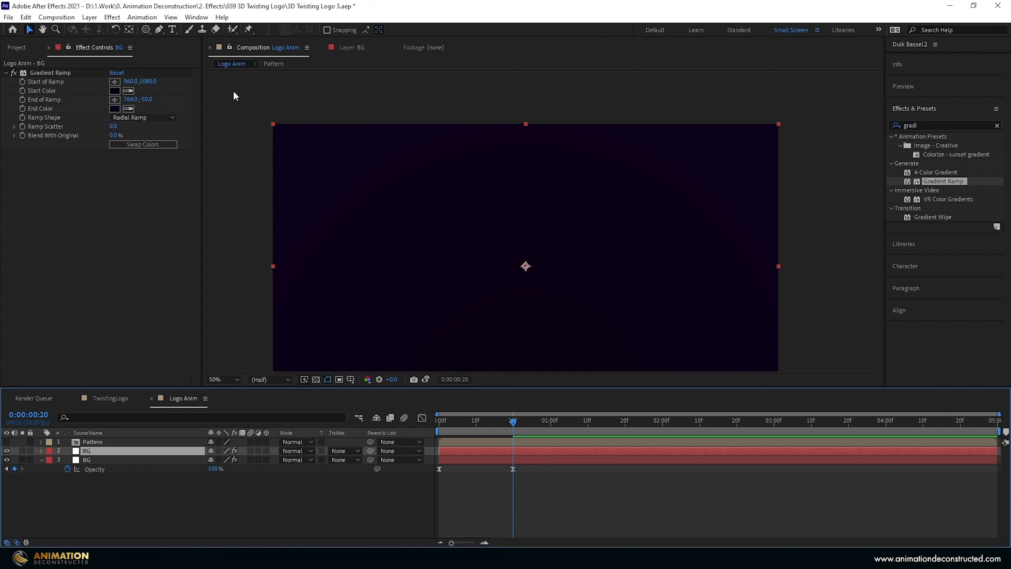
Move the upper BG copy's Gradient Ramp start to the frame centre, about 960, 538, and its end to the upper-right corner, about 1918, 0.
left_click(115, 82)
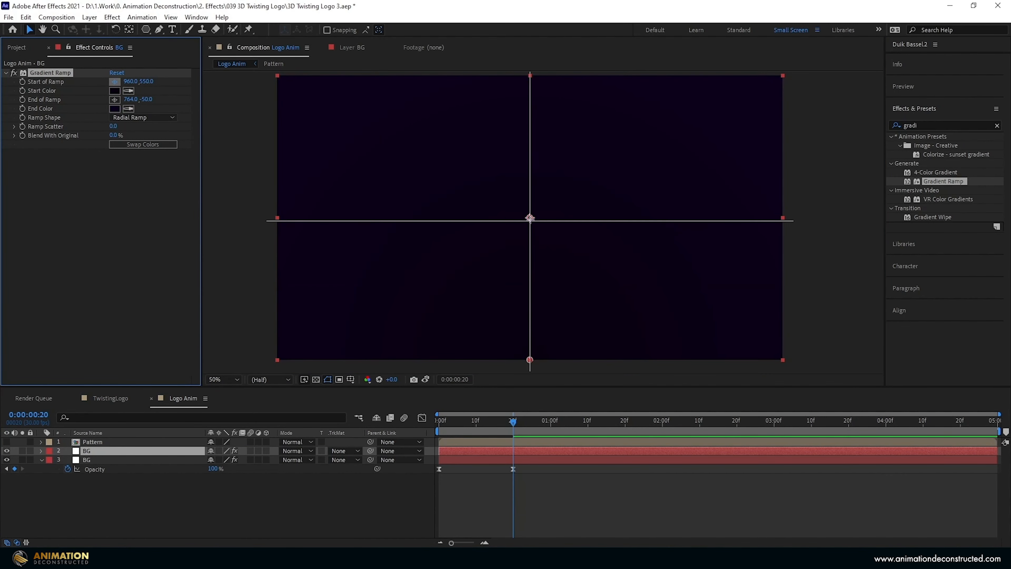
left_click(529, 217)
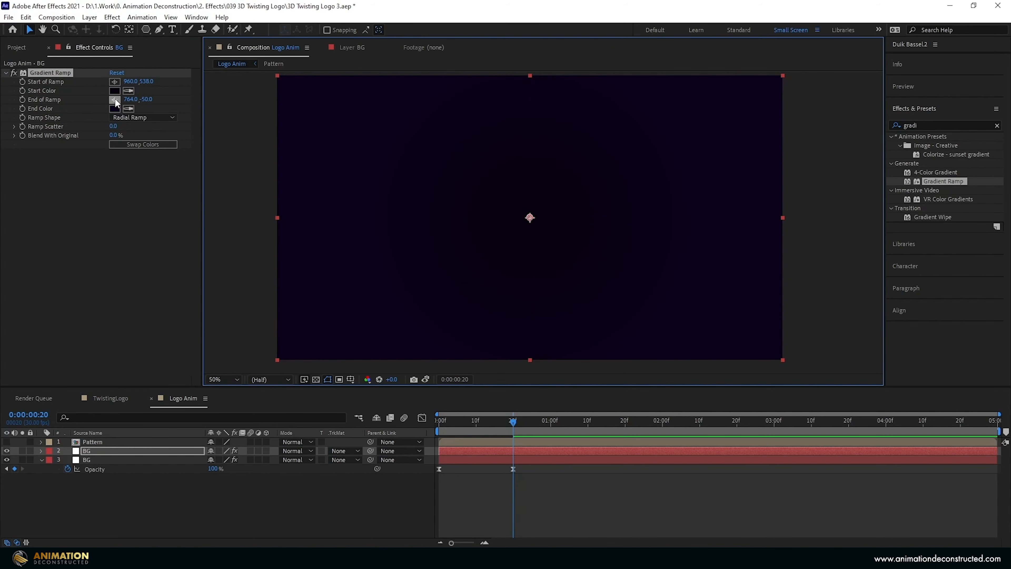
left_click(115, 98)
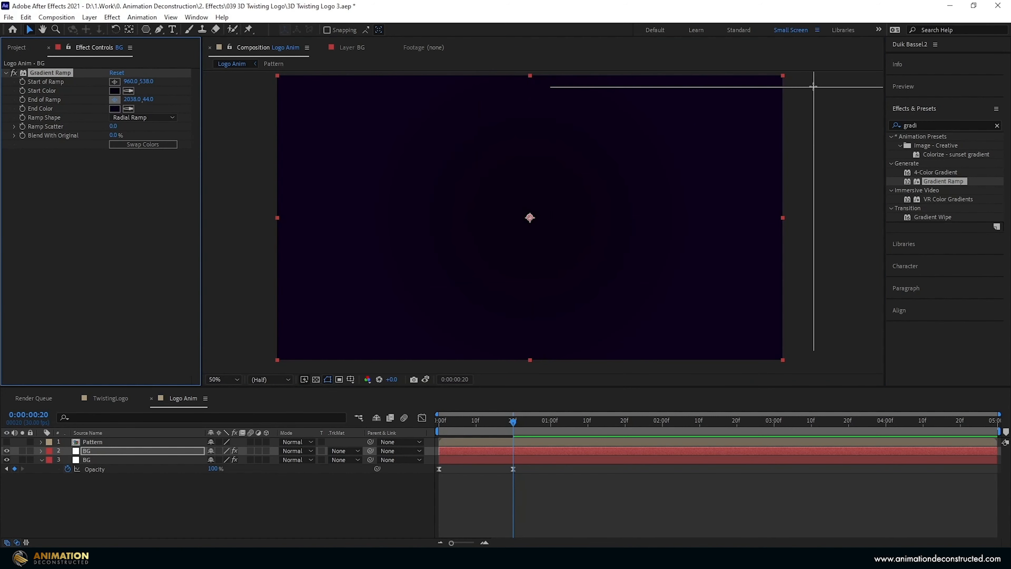
left_click(782, 75)
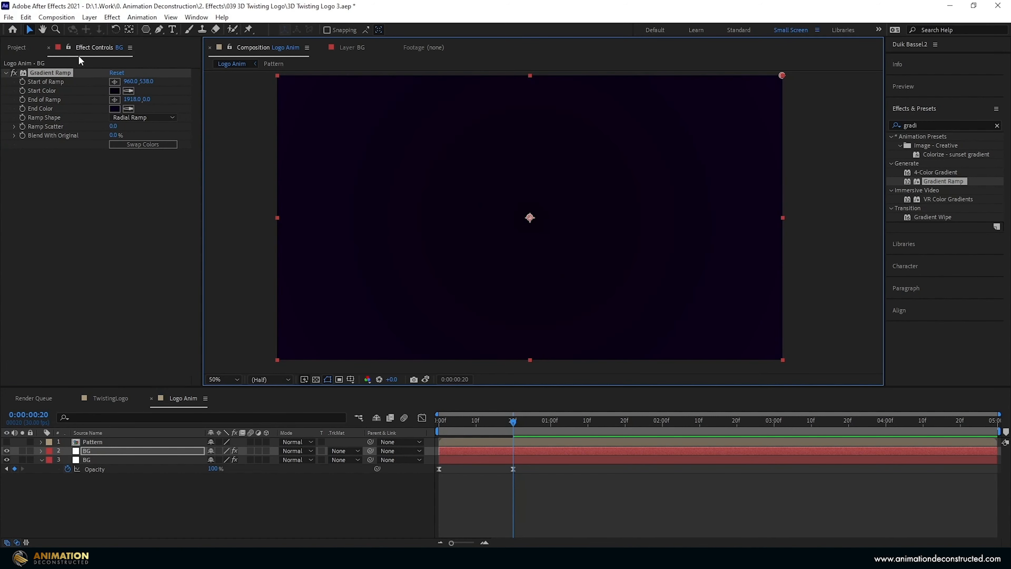
Set the upper BG copy's Gradient Ramp start color to 400050 and its end color to 040005.
left_click(114, 90)
type("4")
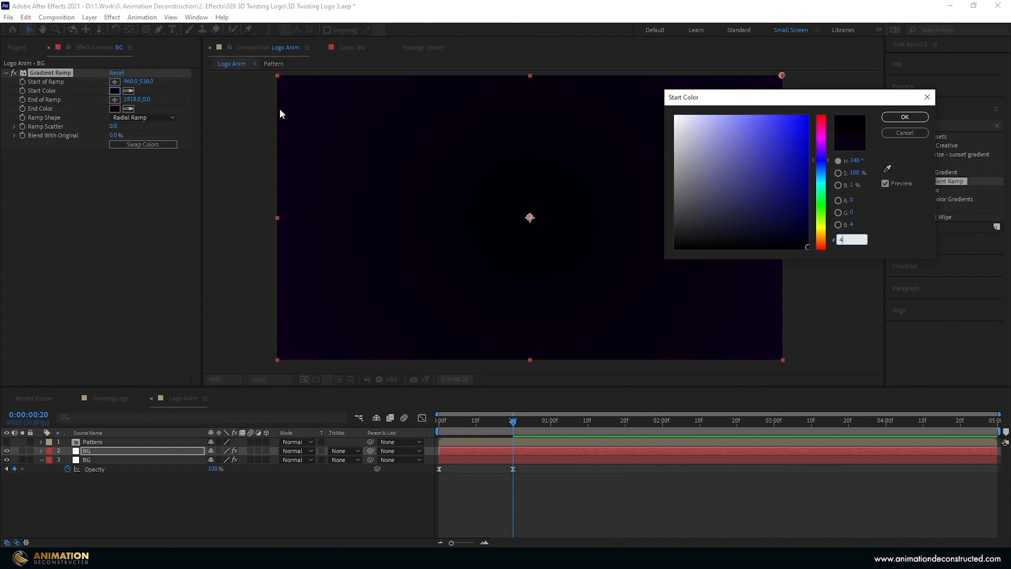
type("000400050")
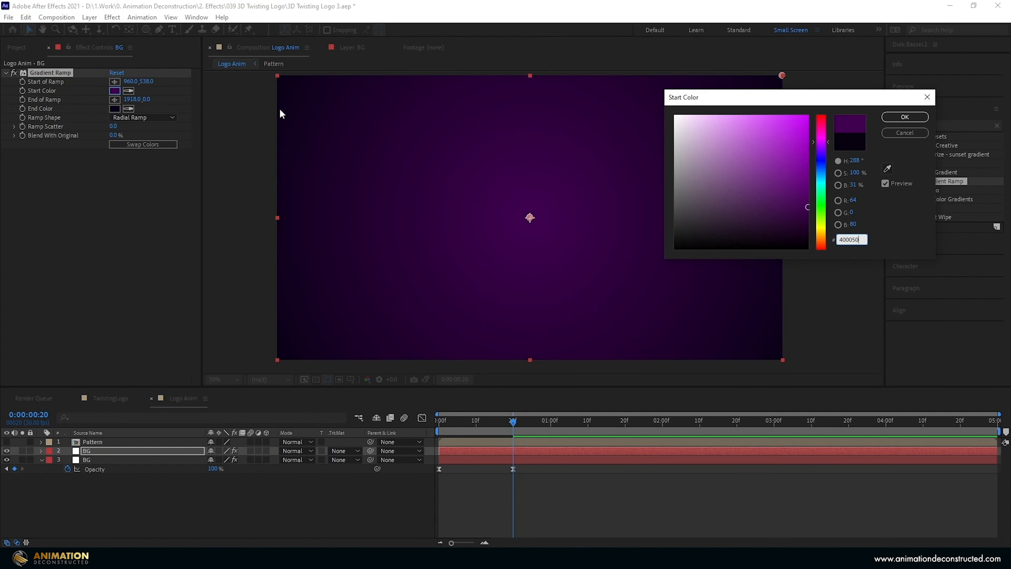
key("Return")
left_click(113, 108)
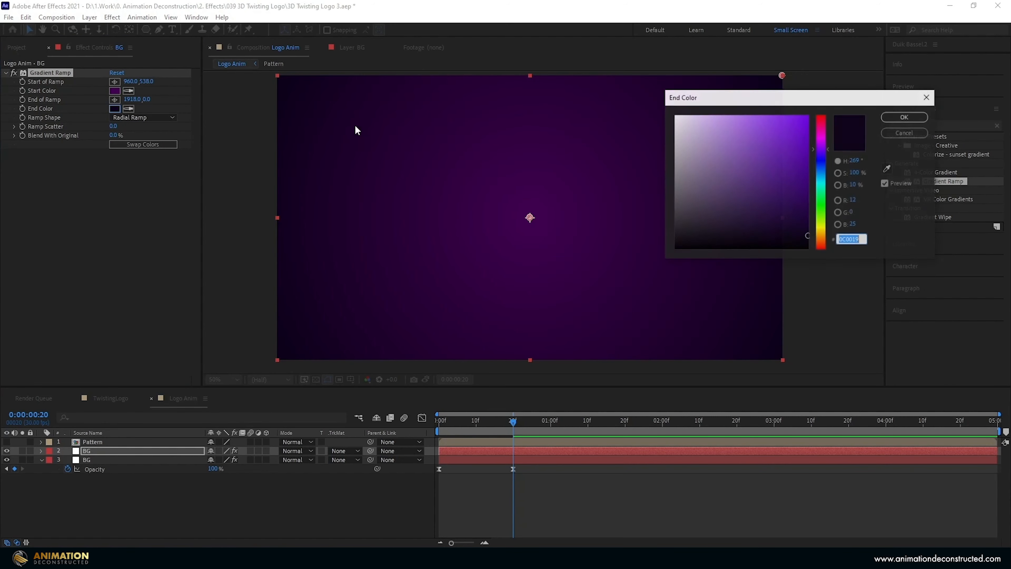
type("0")
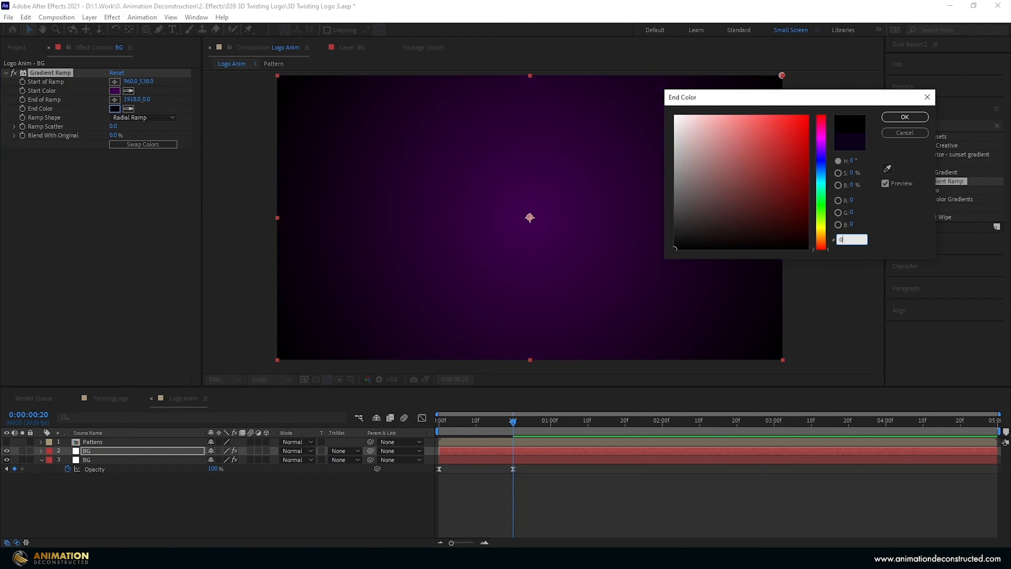
type("40005")
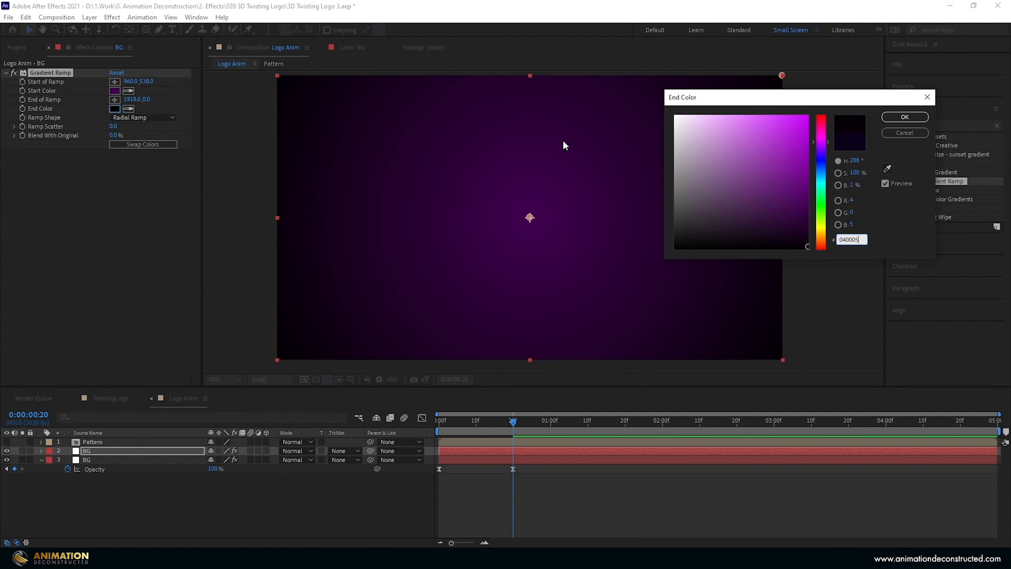
key("Return")
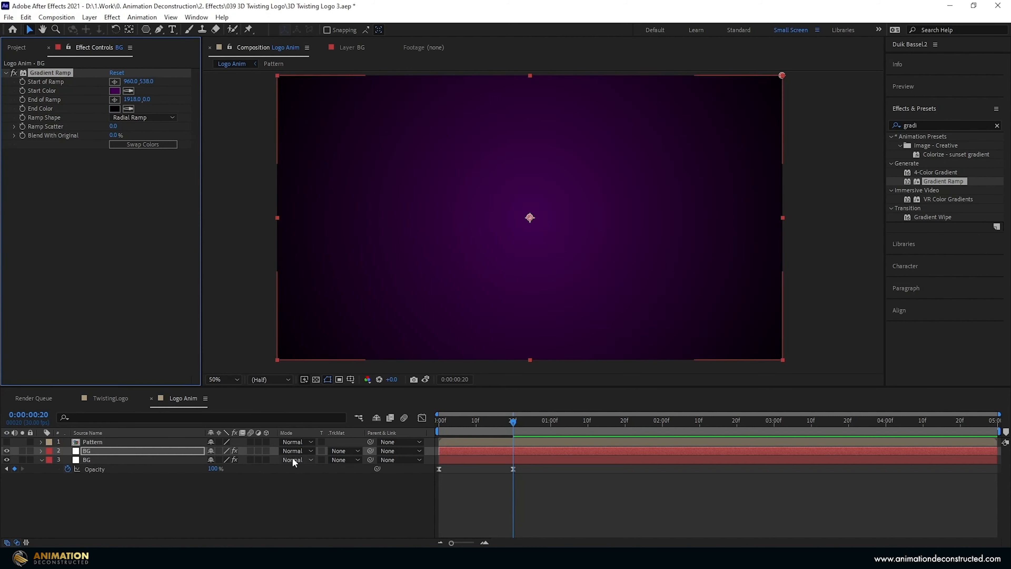
Give the upper BG copy an Alpha Inverted Matte from "Pattern" and set its opacity keyframe at 0:00:00:20 to 30%.
left_click(341, 450)
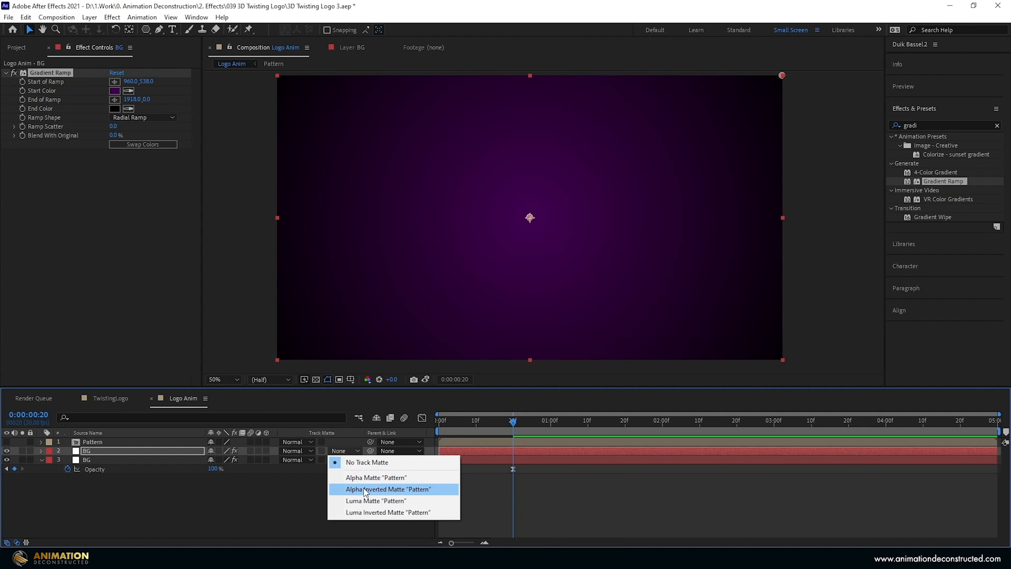
left_click(353, 488)
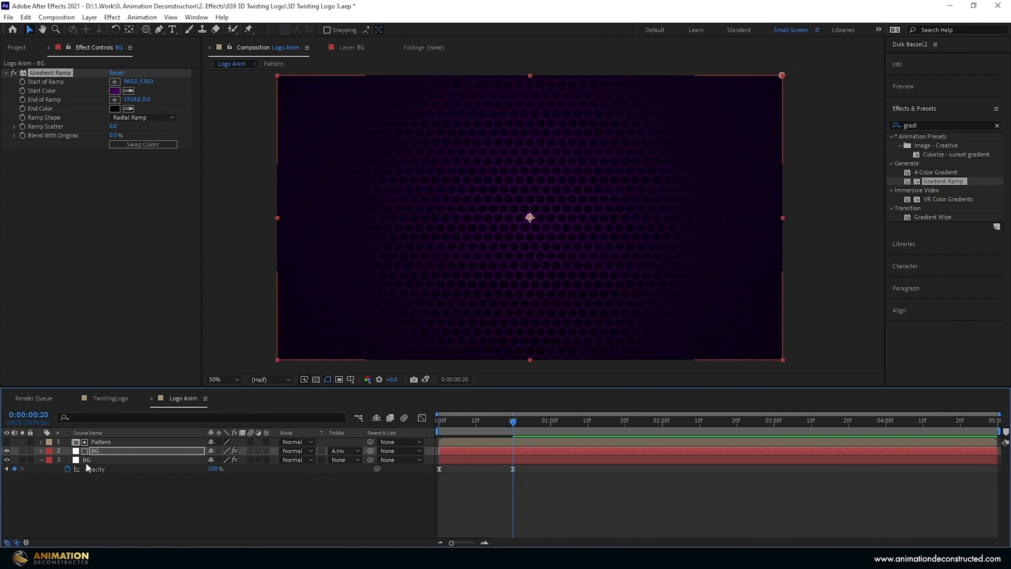
left_click(95, 453)
key("t")
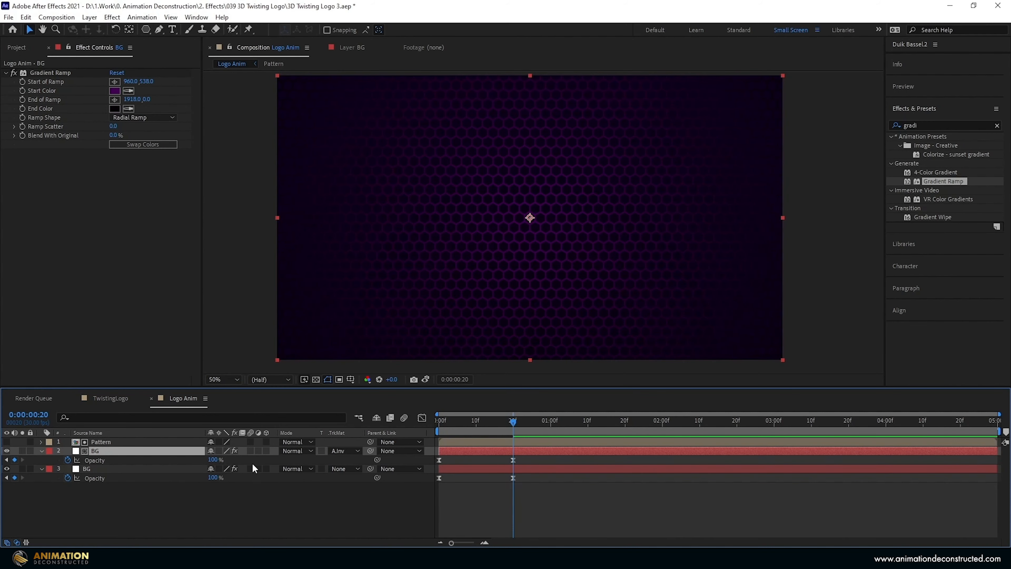
left_click(212, 460)
type("30")
key("Return")
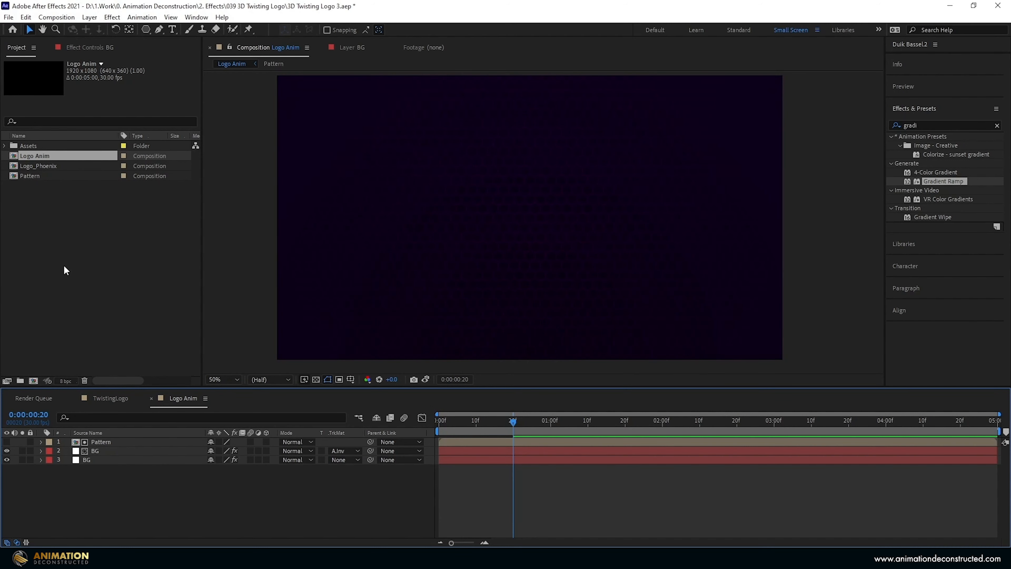
Create a new composition named "Texture" with a width and height of 400 px.
left_click(48, 270)
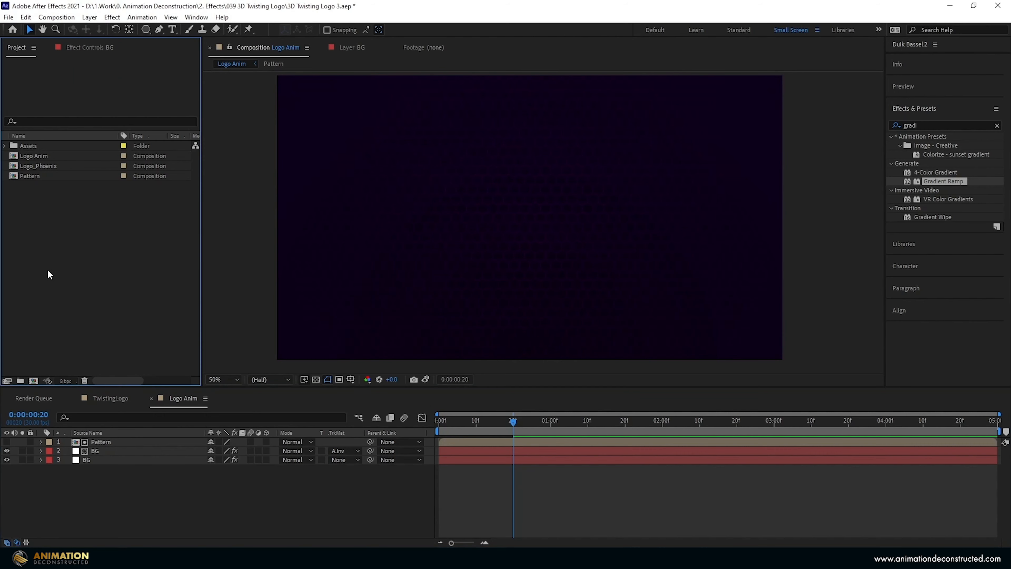
left_click(34, 380)
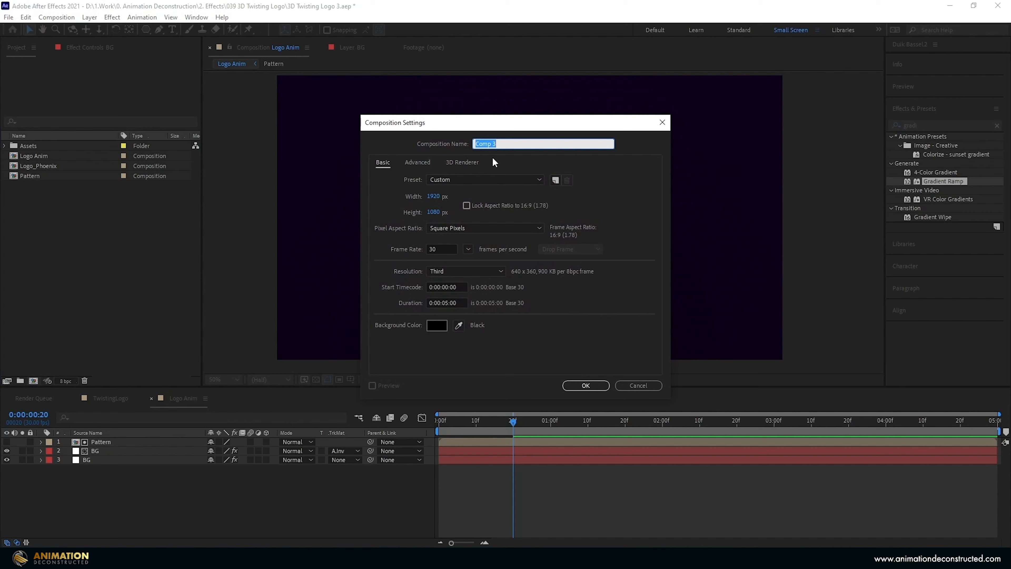
type("Texture")
left_click(435, 197)
type("400")
key("Tab")
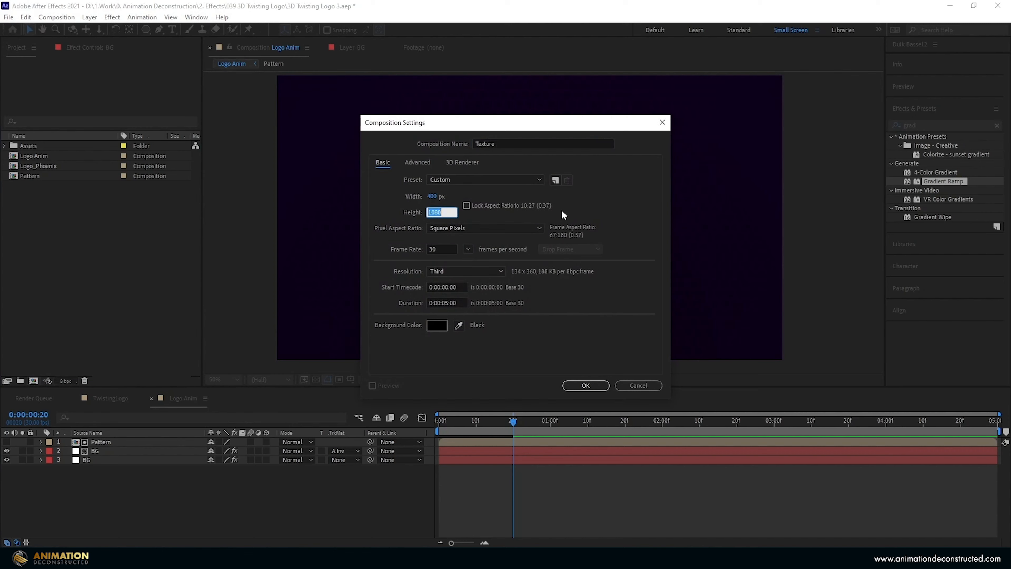
type("400")
key("Return")
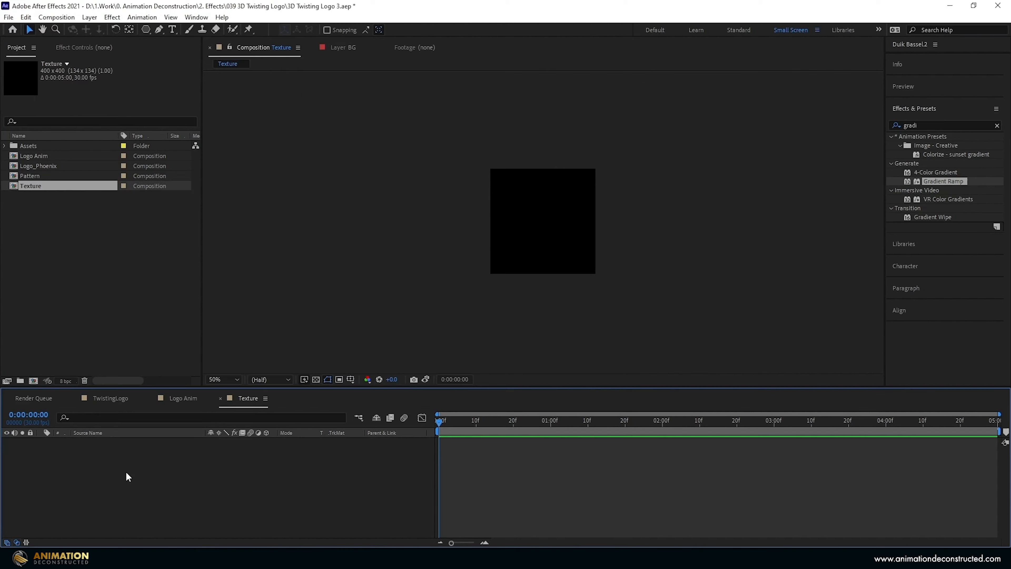
Add a rectangle shape layer that fills the whole Texture composition.
left_click(146, 31)
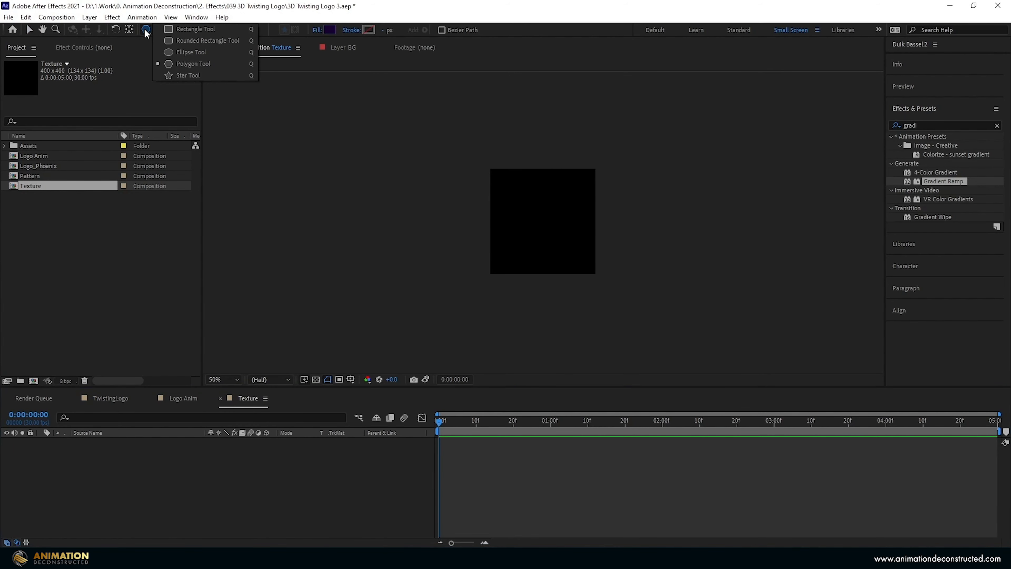
left_click(197, 28)
double_click(146, 30)
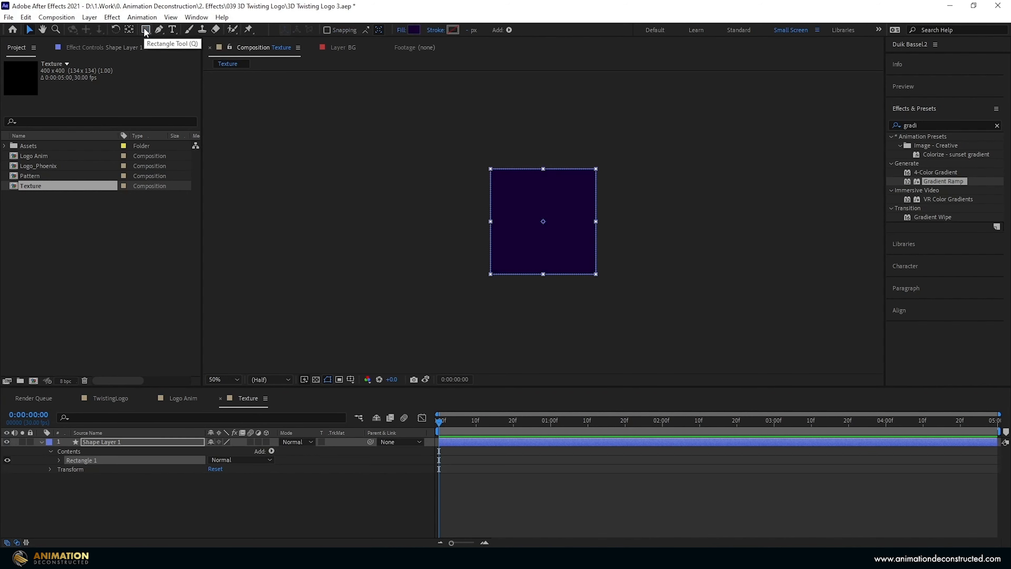
Change the rectangle's fill to a Radial Gradient and extend the gradient's end point to about 150, 0.
left_click(401, 30)
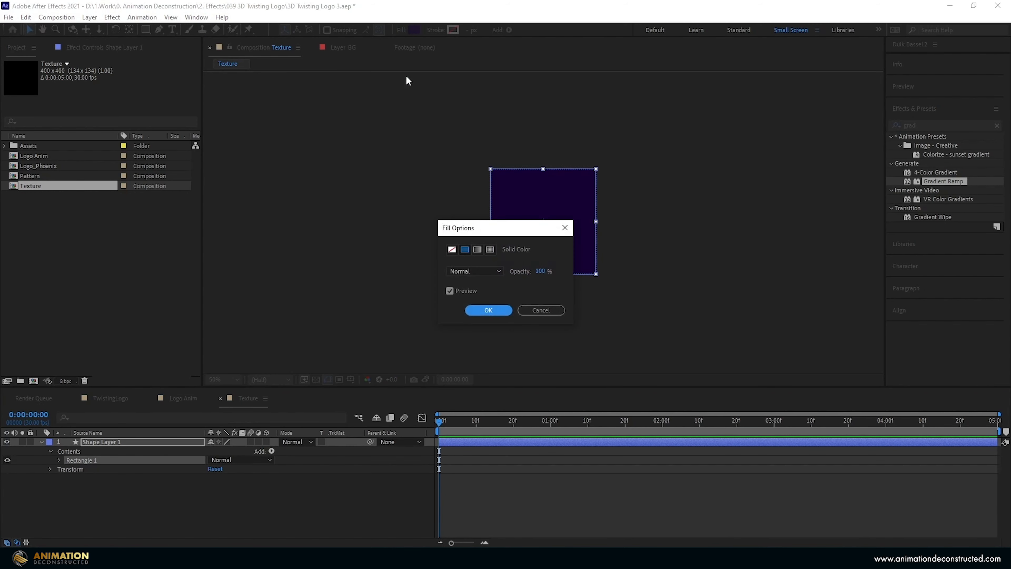
left_click(489, 248)
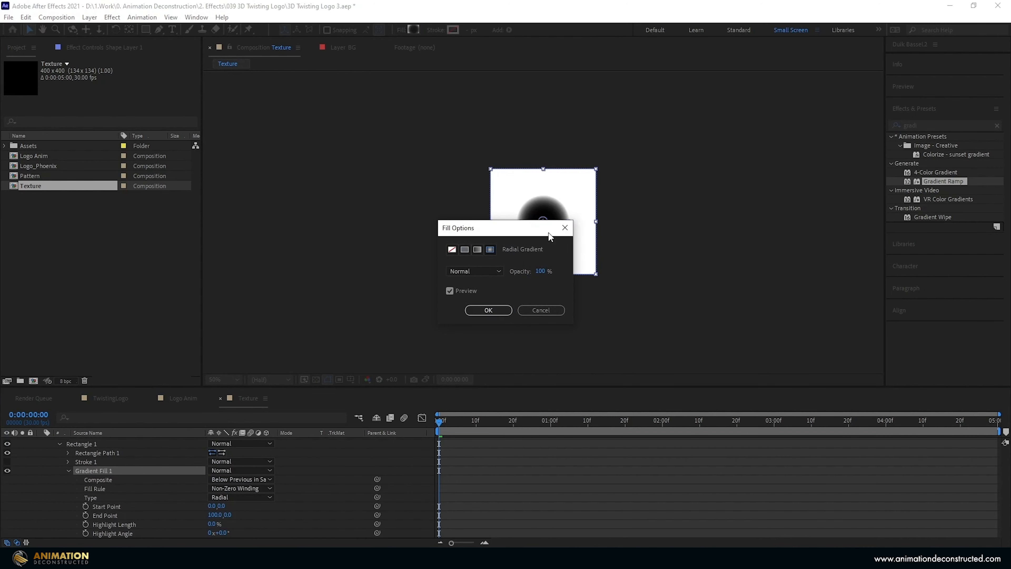
left_click(498, 310)
left_click_drag(570, 222, 582, 223)
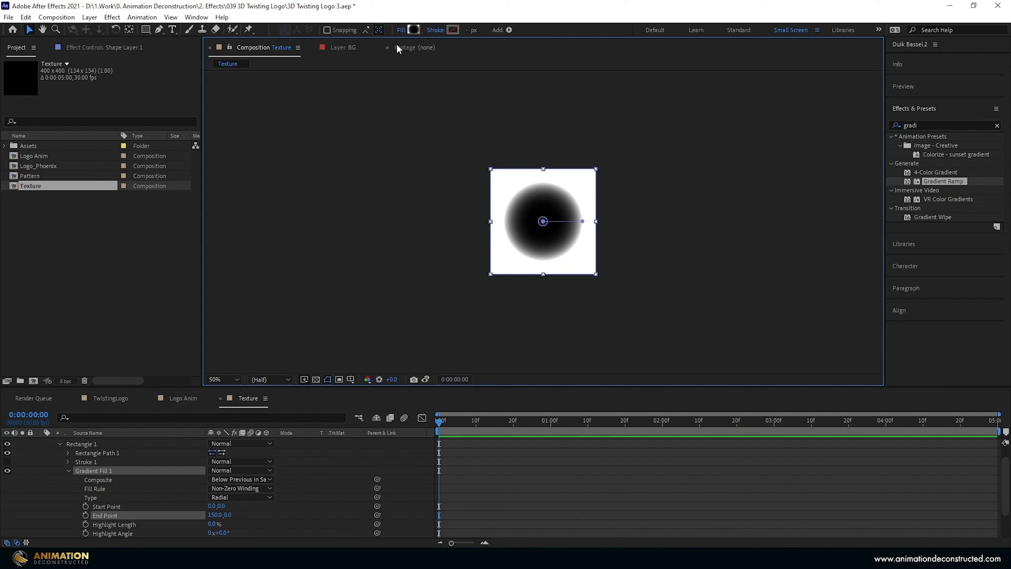
Open the rectangle's gradient for editing and move the colour midpoint to 50%.
left_click(414, 30)
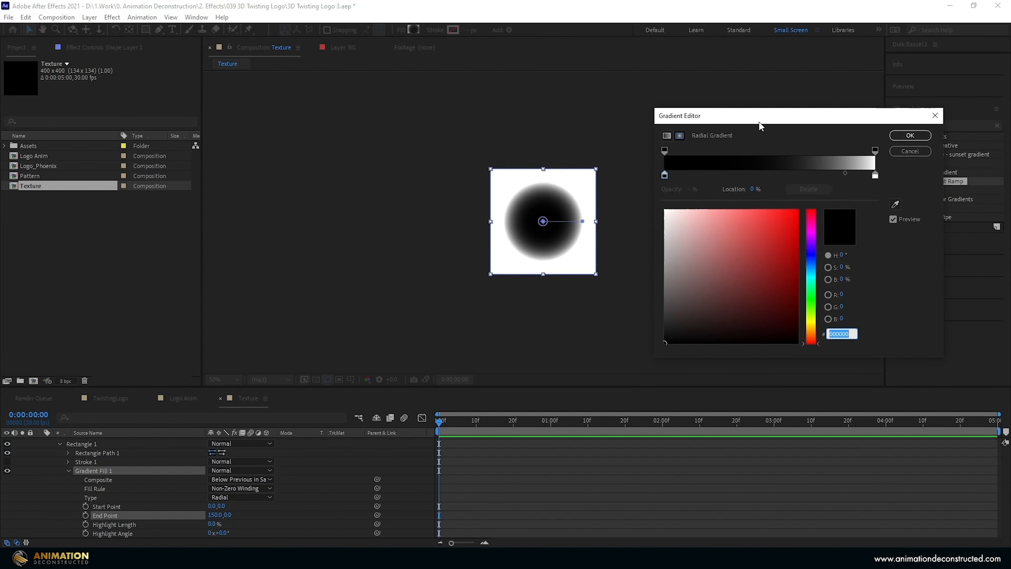
left_click_drag(760, 122, 737, 106)
left_click(822, 155)
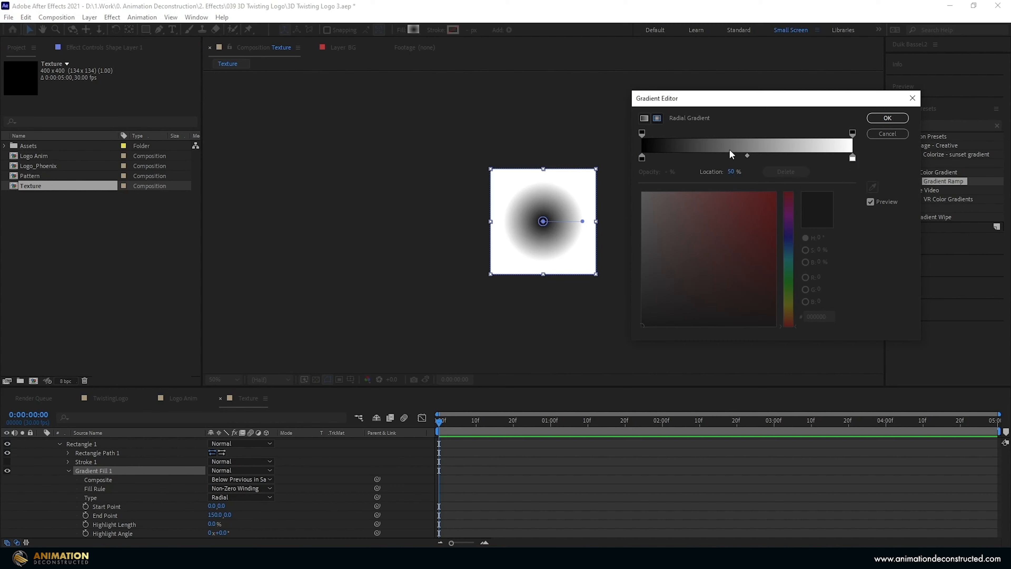
Set the gradient's inner colour stop to FF0042 and its outer stop to black, 000000.
left_click(642, 157)
left_click(819, 316)
type("FF")
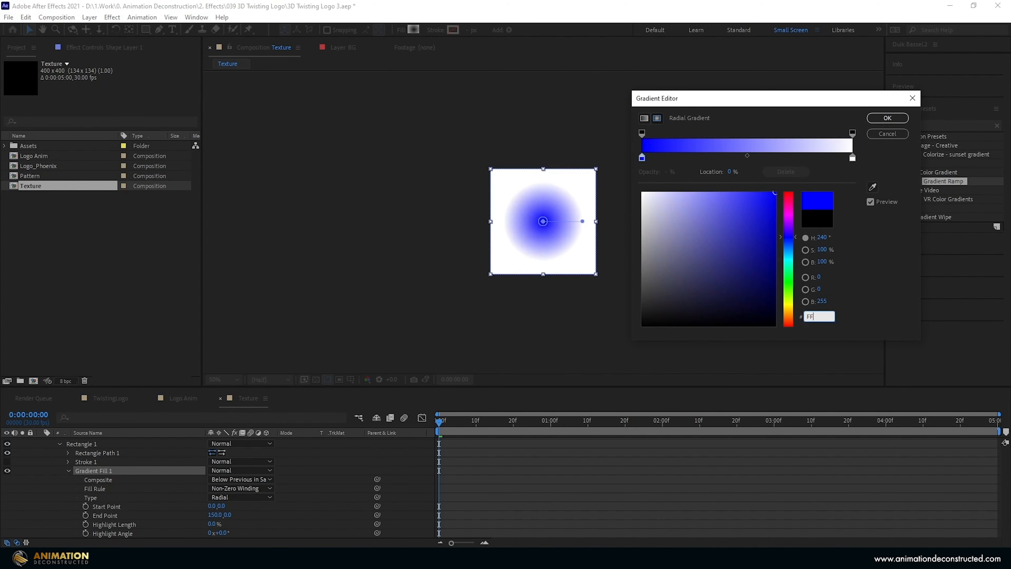
type("0042")
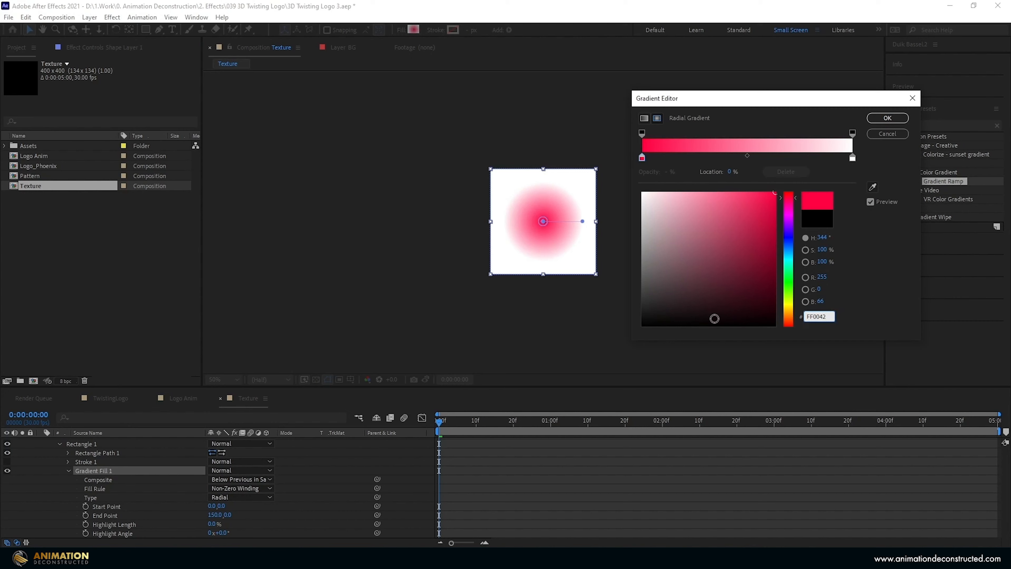
left_click(852, 157)
left_click_drag(736, 233, 587, 372)
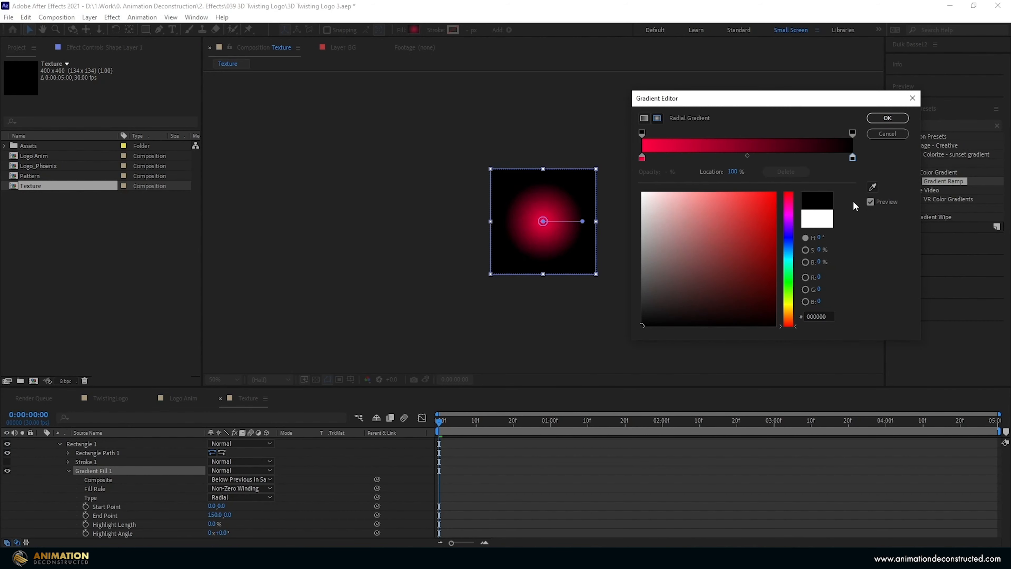
left_click(887, 118)
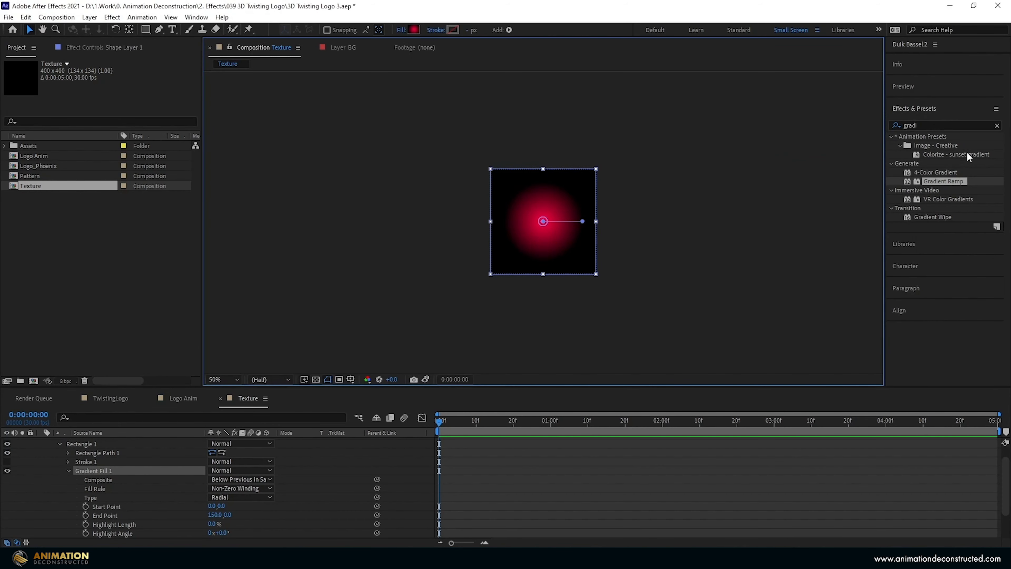
Find the CC Ball Action effect and apply it to the radial-gradient shape layer.
left_click(939, 126)
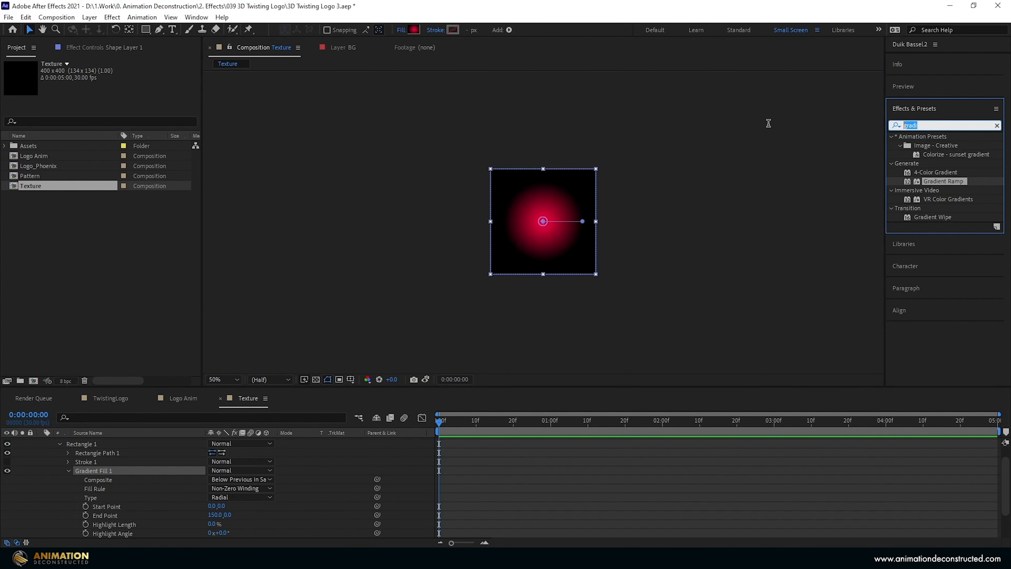
type("cc ba")
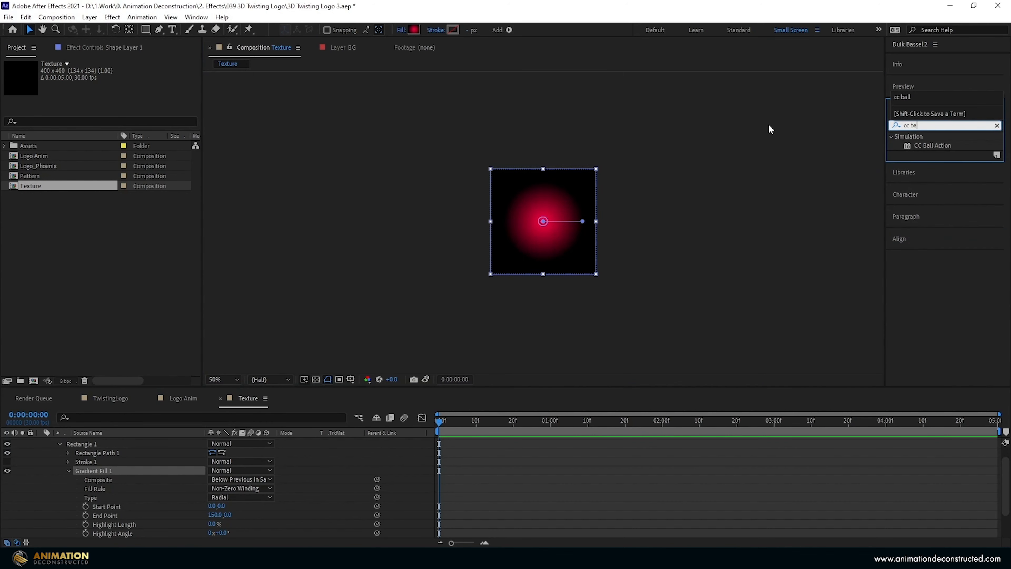
double_click(943, 145)
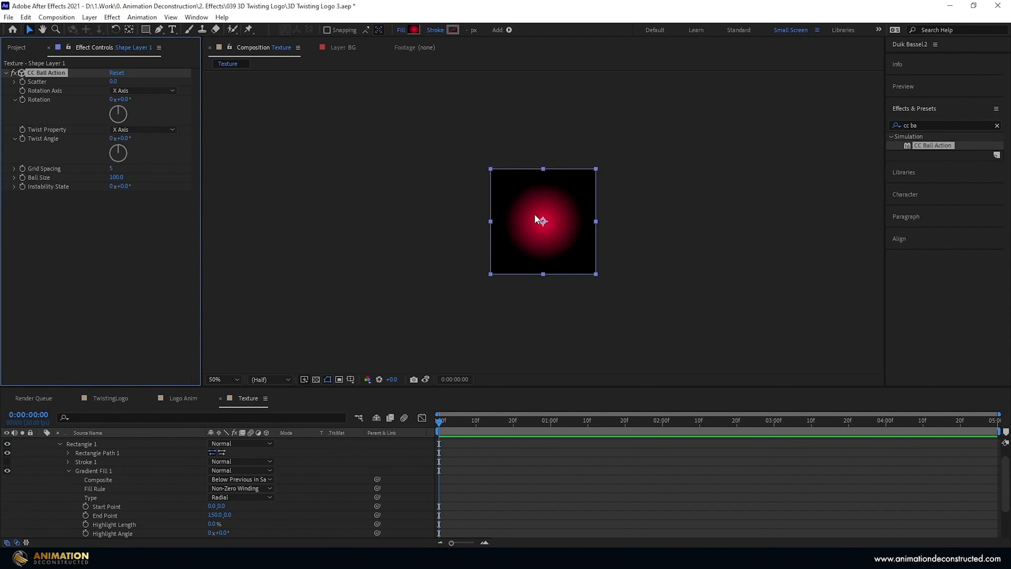
Set CC Ball Action's Grid Spacing to 15 and Ball Size to 41 on the shape layer.
key("slash")
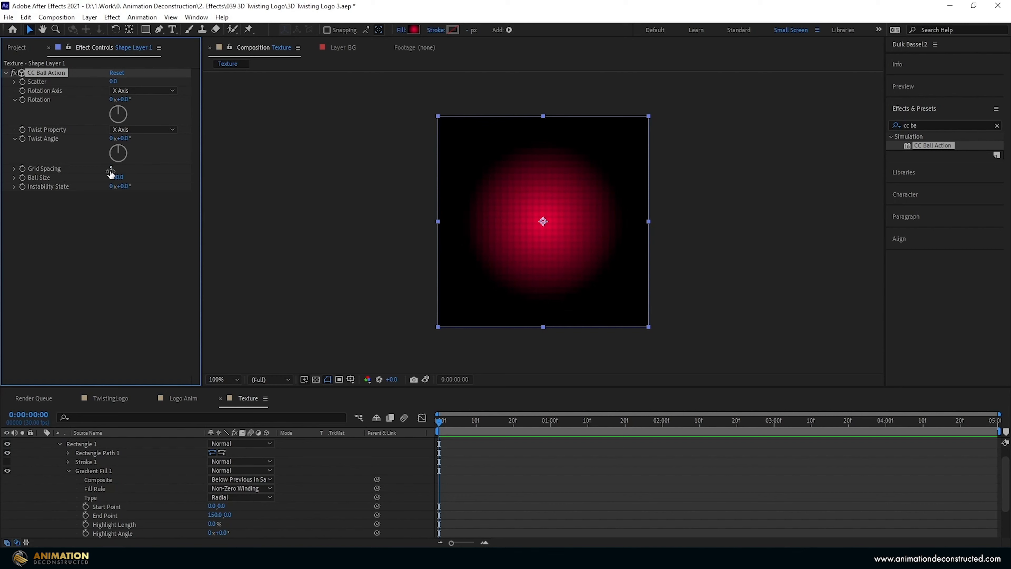
left_click_drag(110, 172, 90, 184)
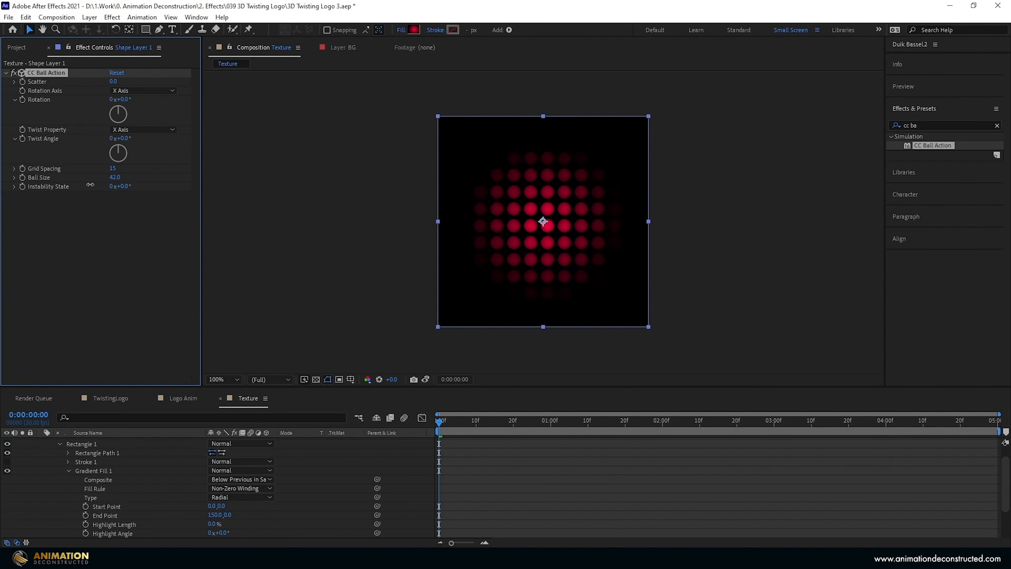
left_click(115, 178)
type("41")
key("Return")
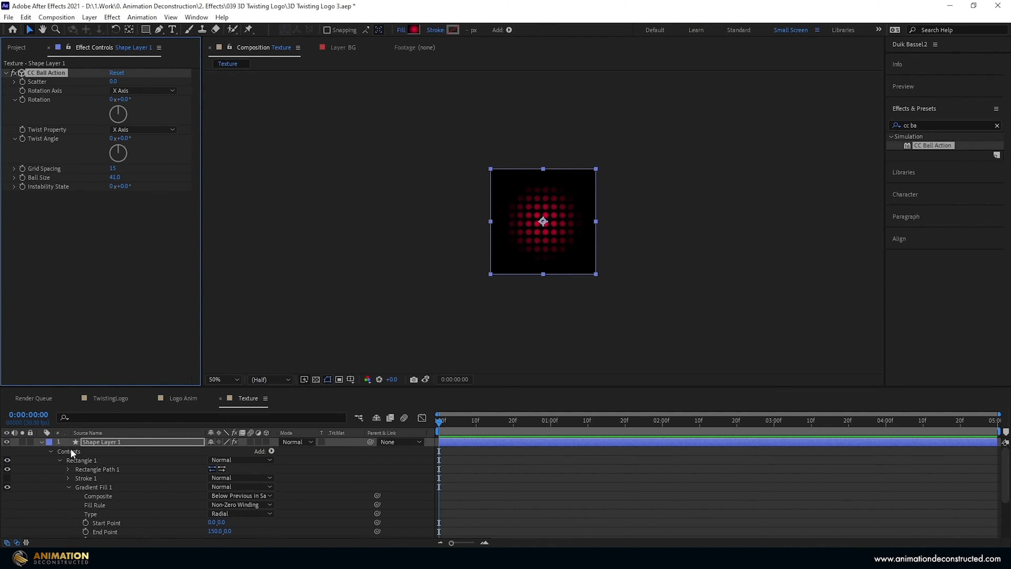
Collapse the shape layer's properties and check the gaps between the balls against the transparency grid.
left_click(41, 441)
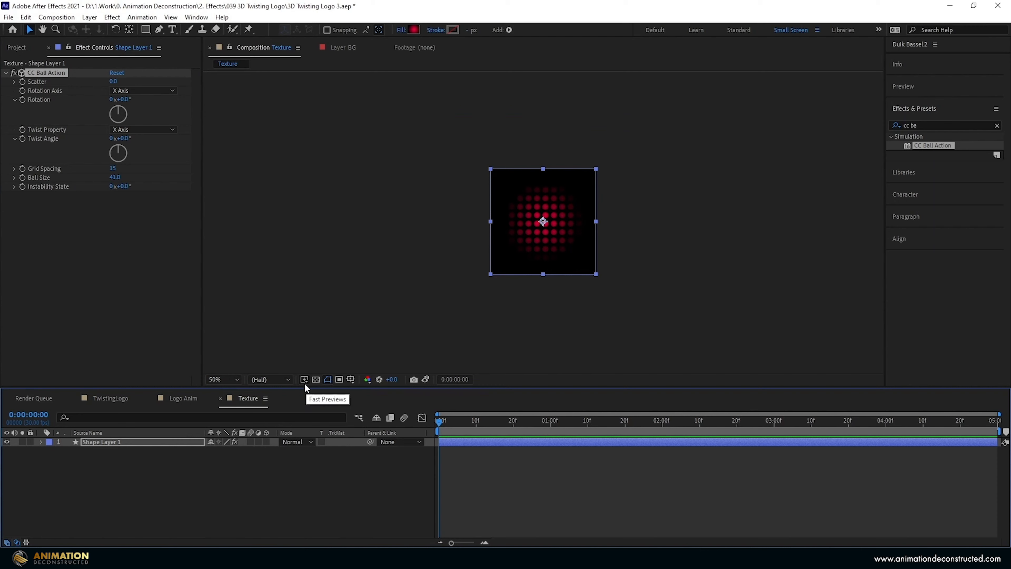
left_click(316, 379)
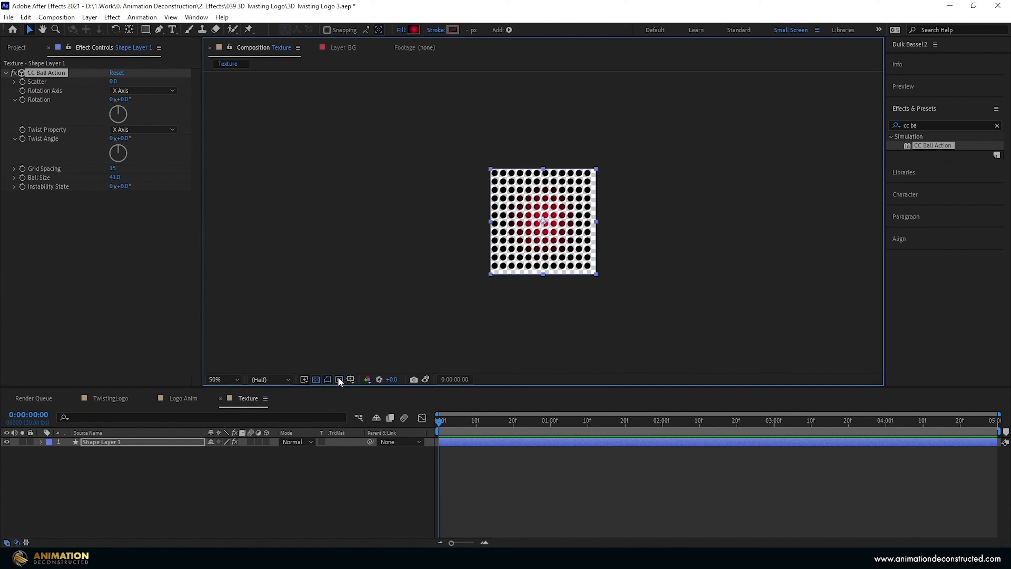
left_click(316, 378)
Add a black solid named BG Black to the Texture composition and place it beneath the shape layer.
right_click(89, 466)
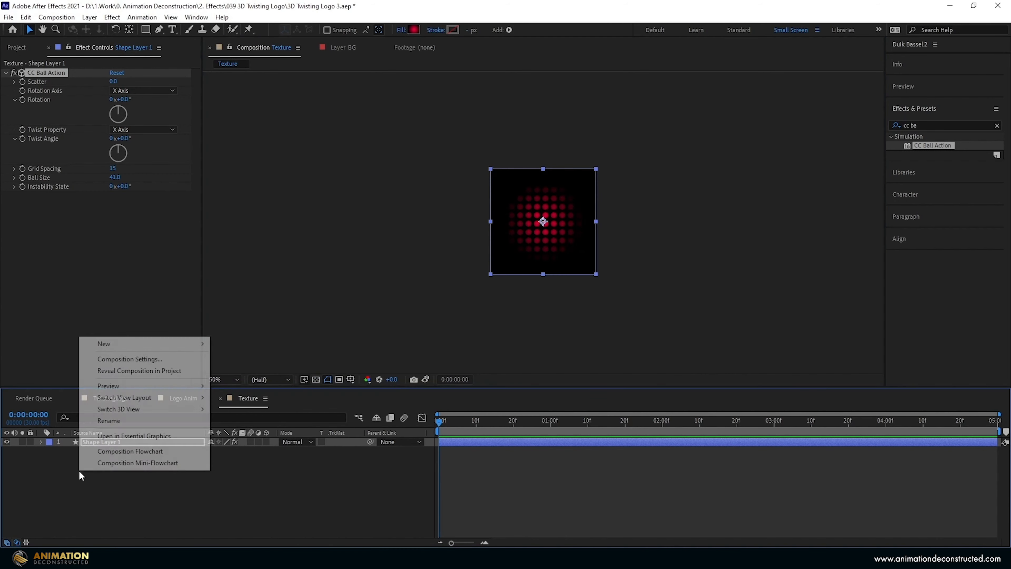
mouse_move(113, 343)
left_click(278, 377)
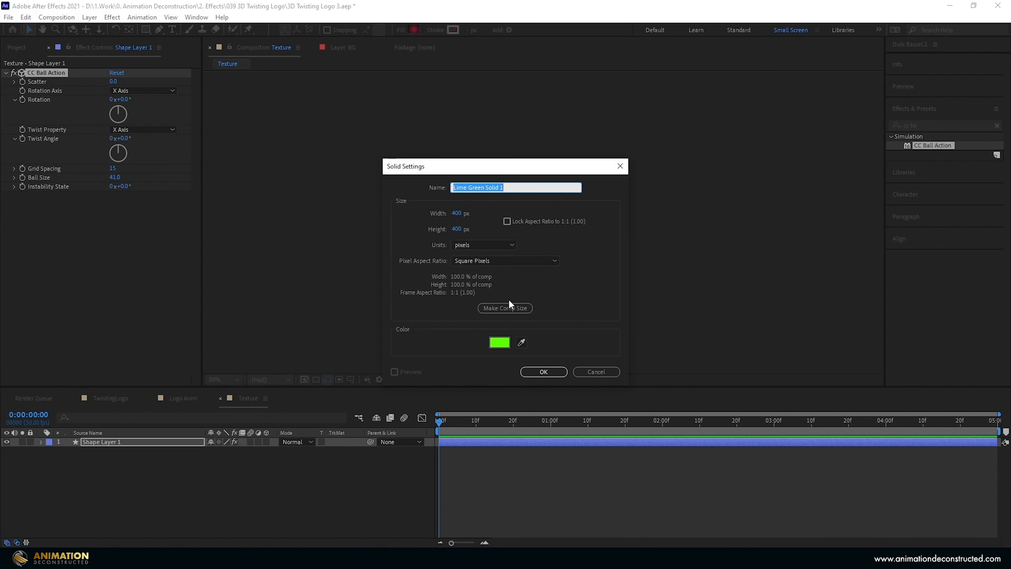
type("BG Black")
left_click(501, 343)
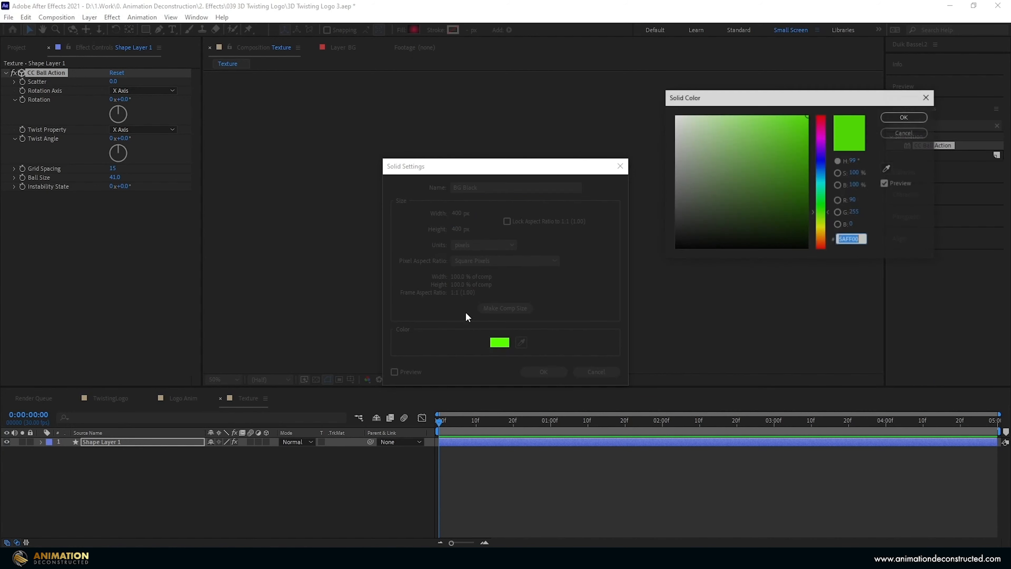
left_click_drag(725, 206, 672, 231)
key("Return")
left_click(543, 371)
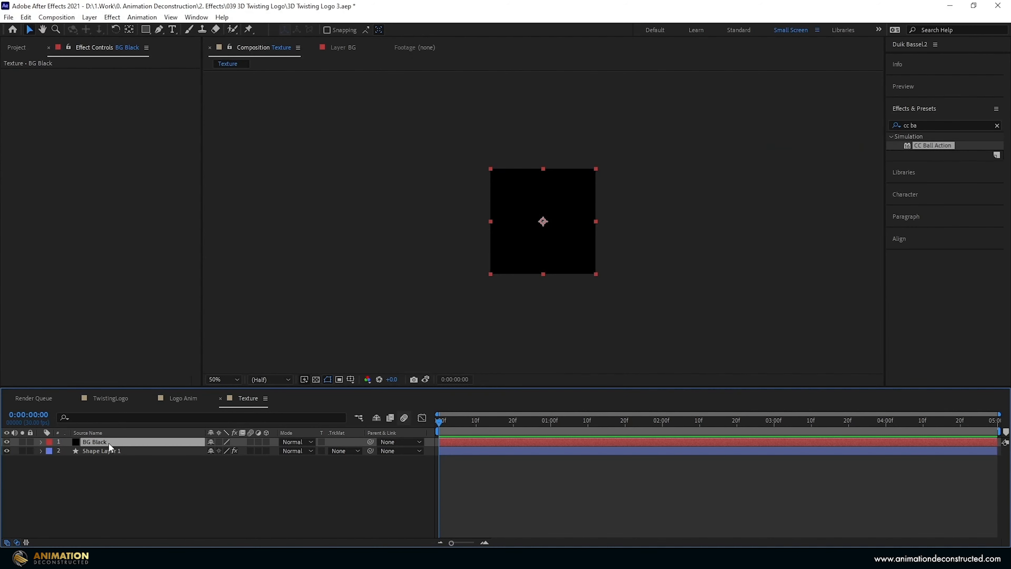
left_click_drag(109, 443, 108, 486)
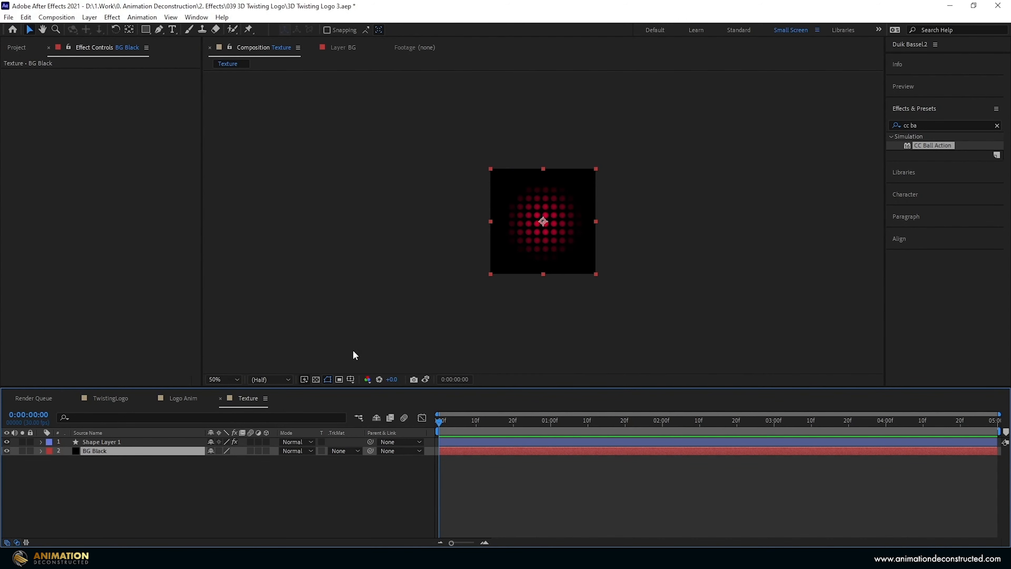
Close the Texture composition, add it as the lowest layer of Logo Anim and hide that layer.
left_click(220, 398)
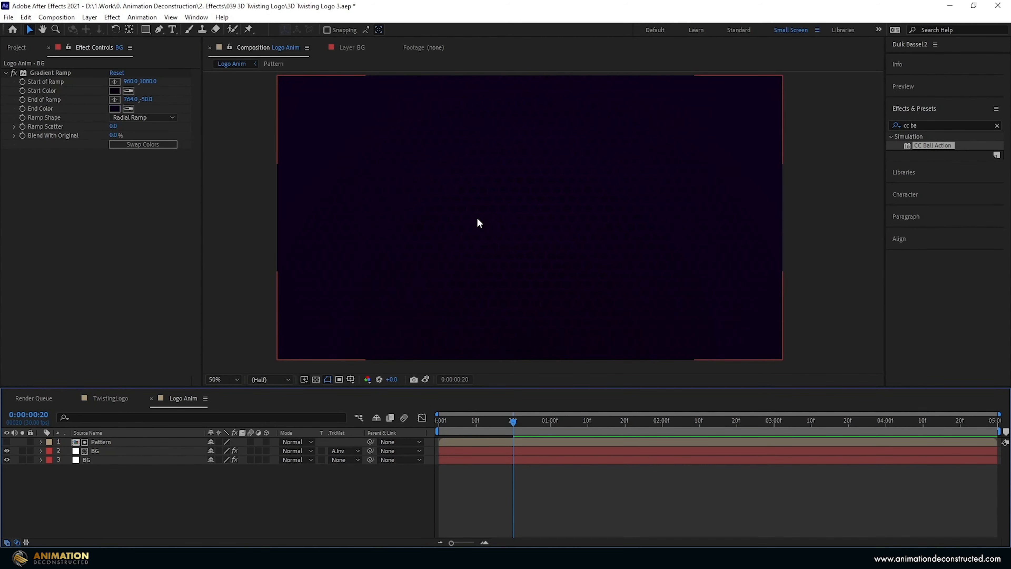
left_click(17, 47)
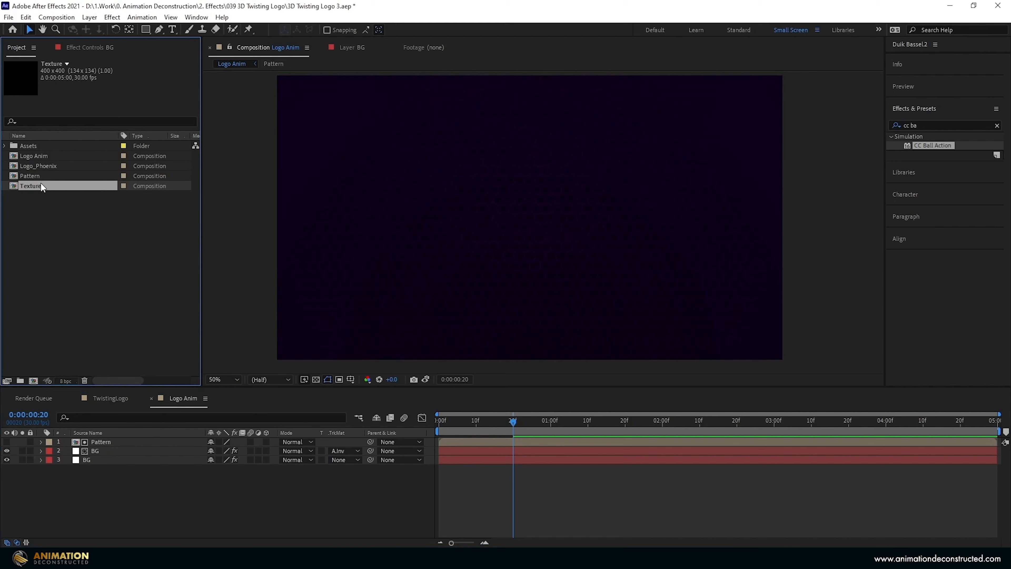
left_click_drag(41, 182, 114, 486)
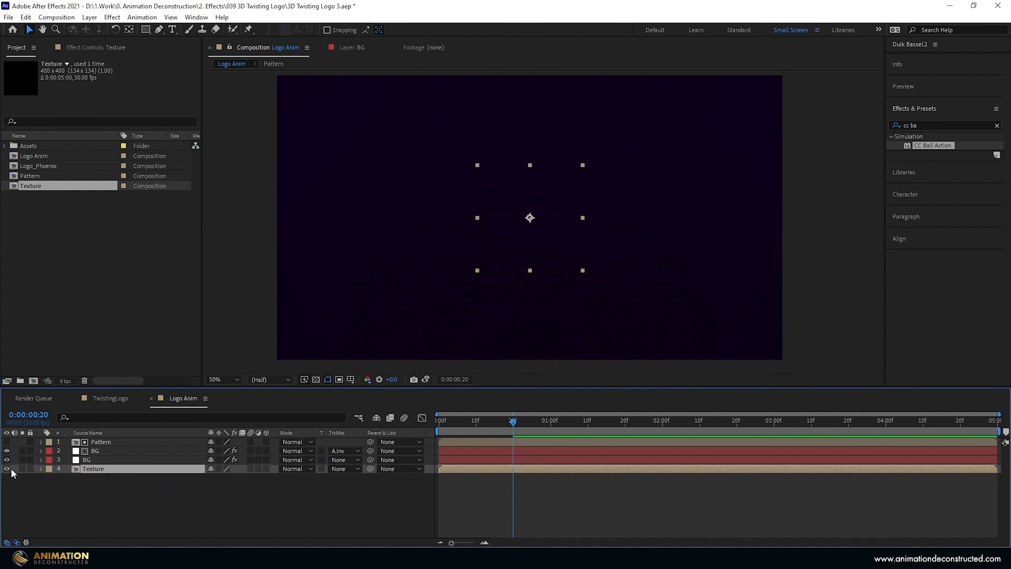
left_click(7, 468)
left_click(123, 490)
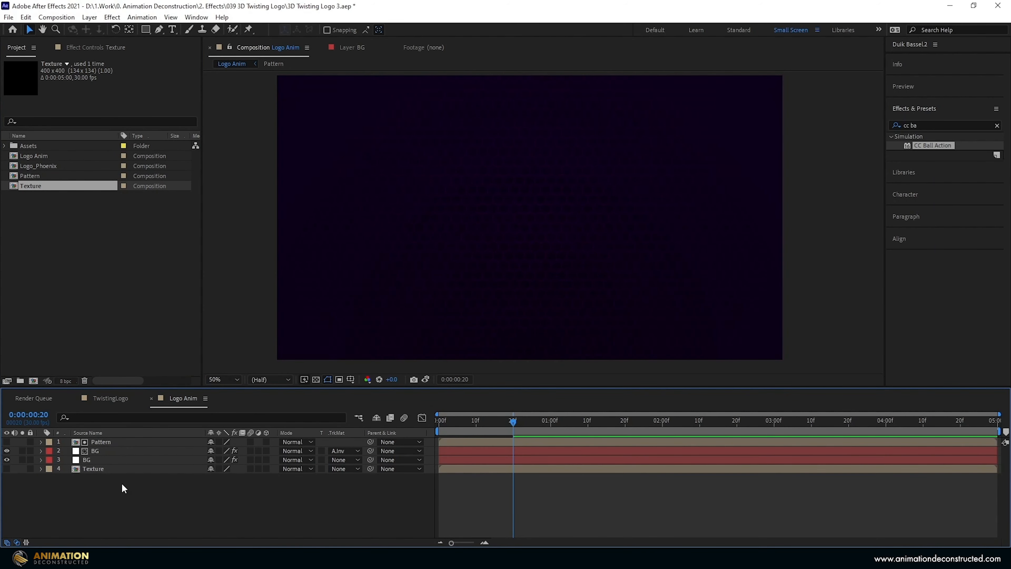
Create a 1920 × 1080 solid named Element 3D in Logo Anim with the bright green colour 3CFF00.
right_click(120, 480)
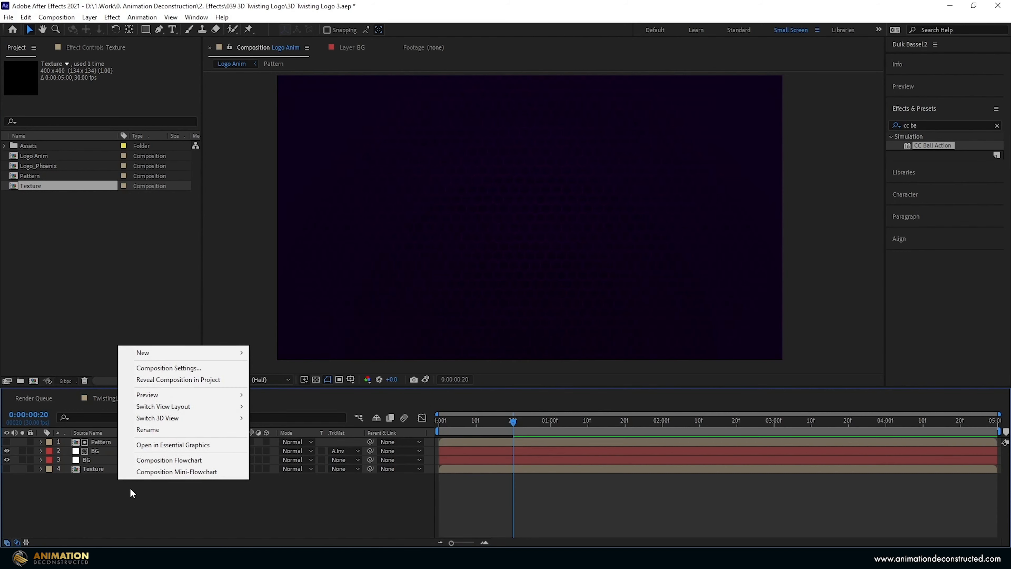
mouse_move(163, 352)
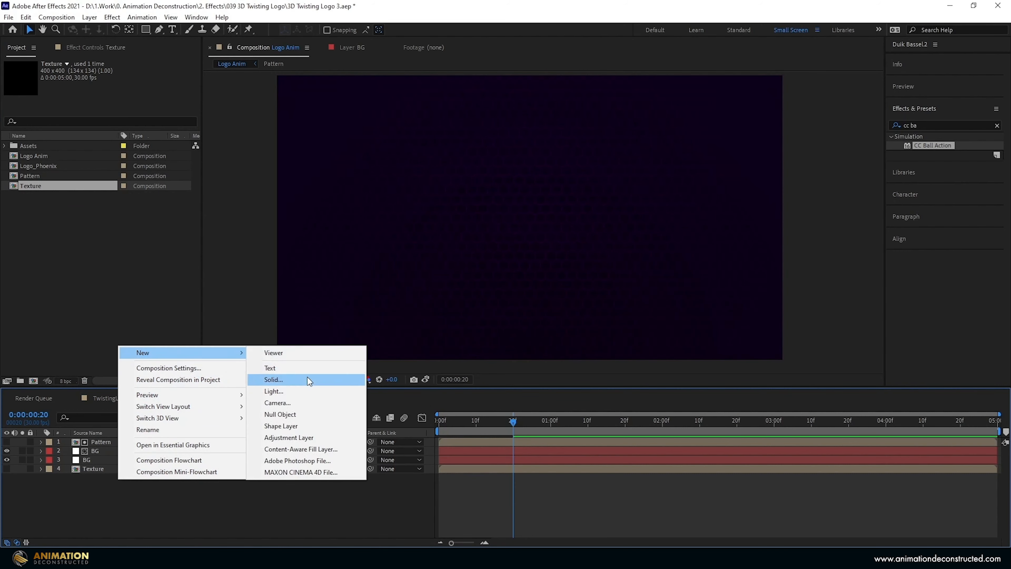
left_click(308, 377)
type("Eleme")
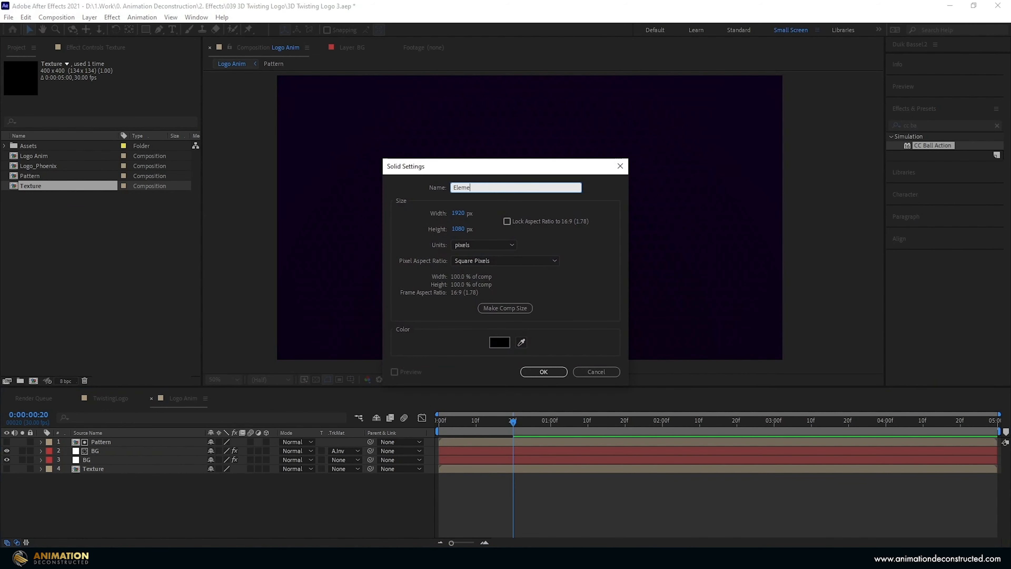
type("nt 3D")
left_click(499, 342)
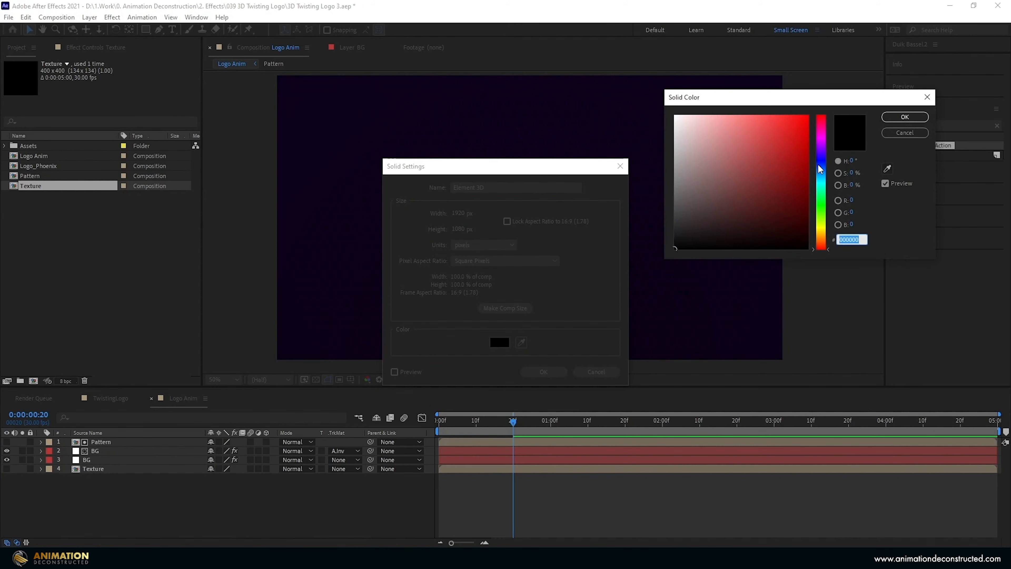
left_click(822, 187)
left_click_drag(823, 194, 822, 210)
left_click(807, 116)
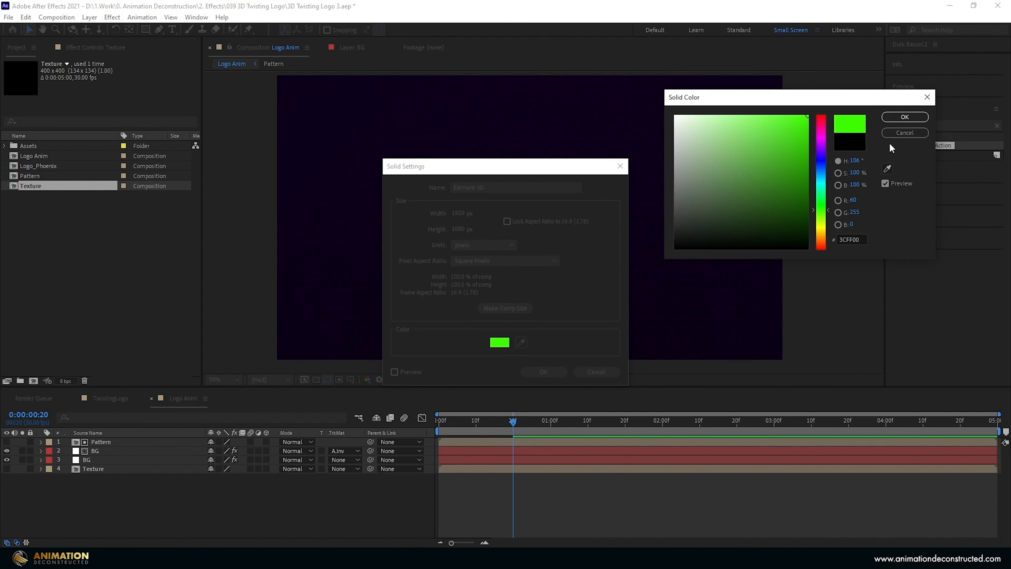
left_click(902, 118)
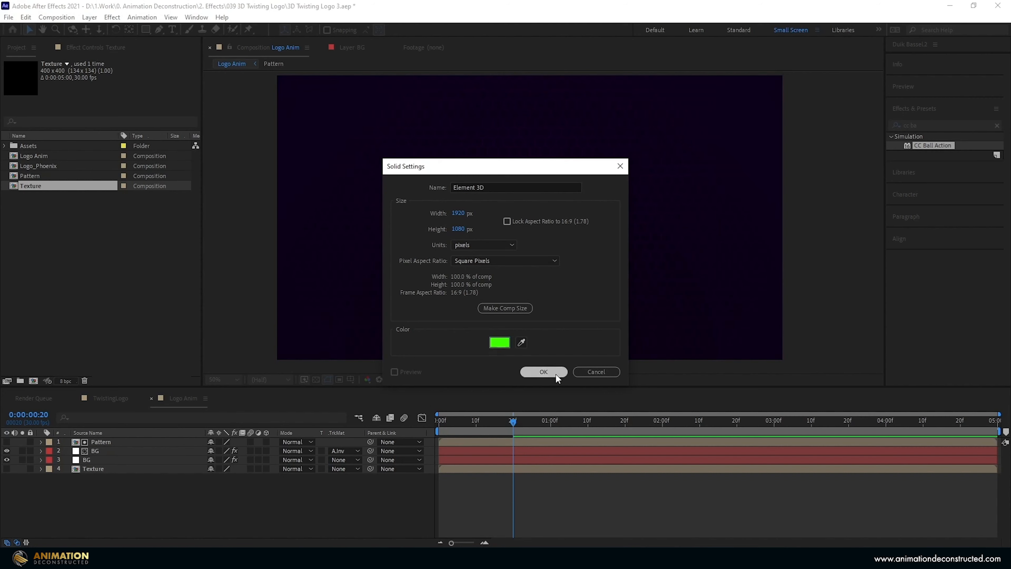
left_click(543, 372)
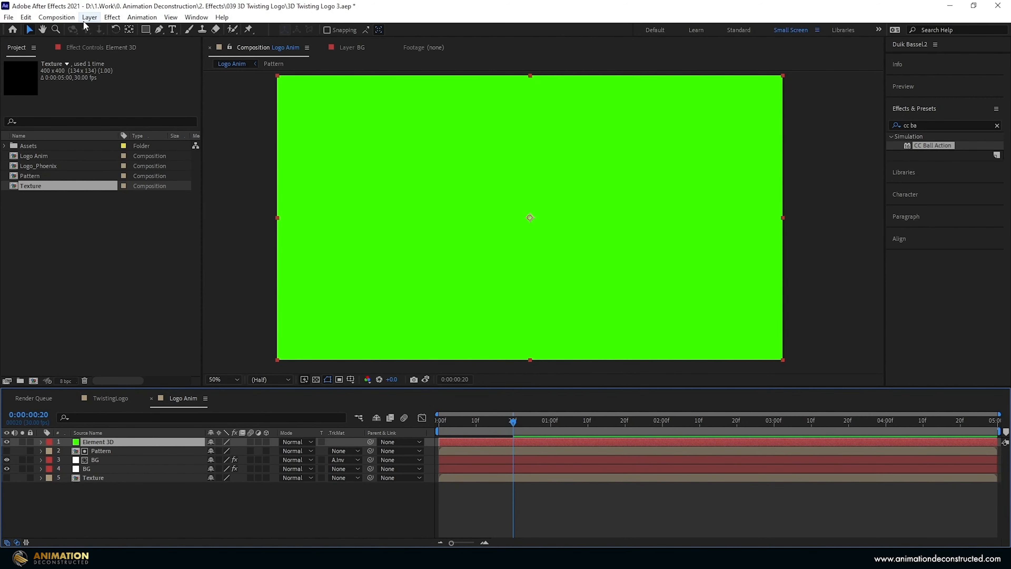
Apply the Video Copilot Element effect to the Element 3D solid.
left_click(112, 17)
mouse_move(175, 372)
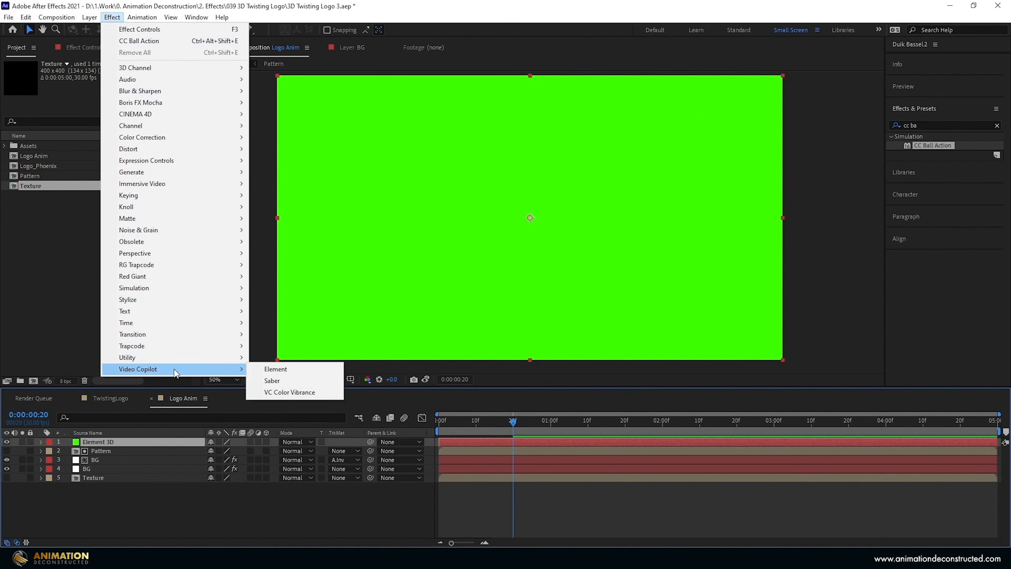
left_click(288, 371)
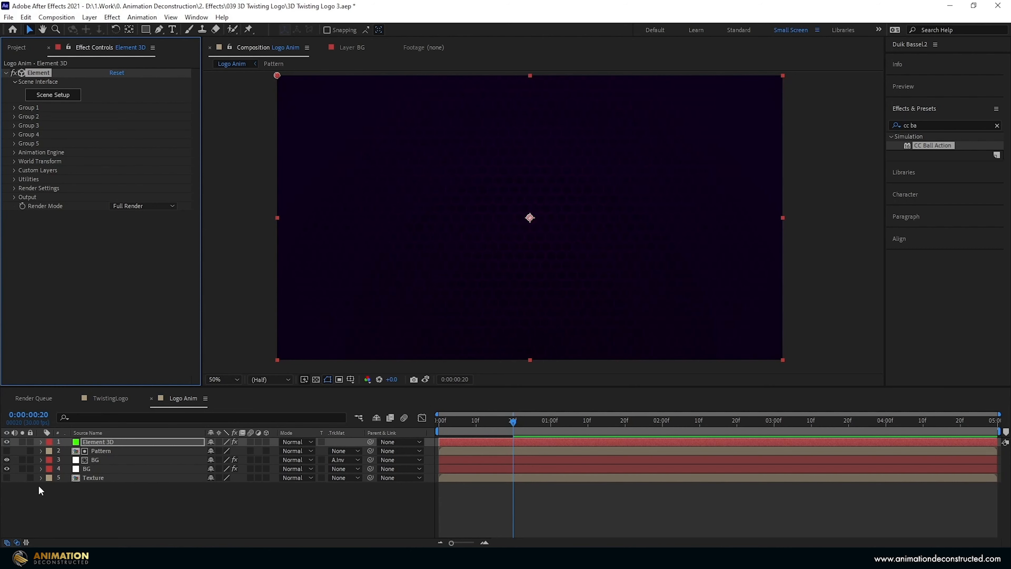
Assign the Texture layer to Layer 1 of Element's Custom Texture Maps.
left_click(14, 171)
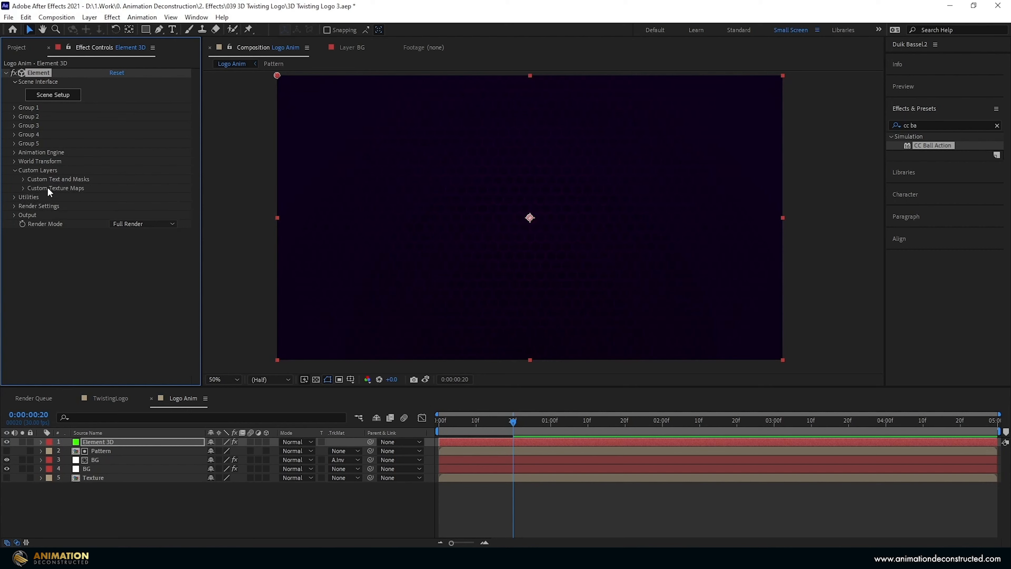
left_click(23, 188)
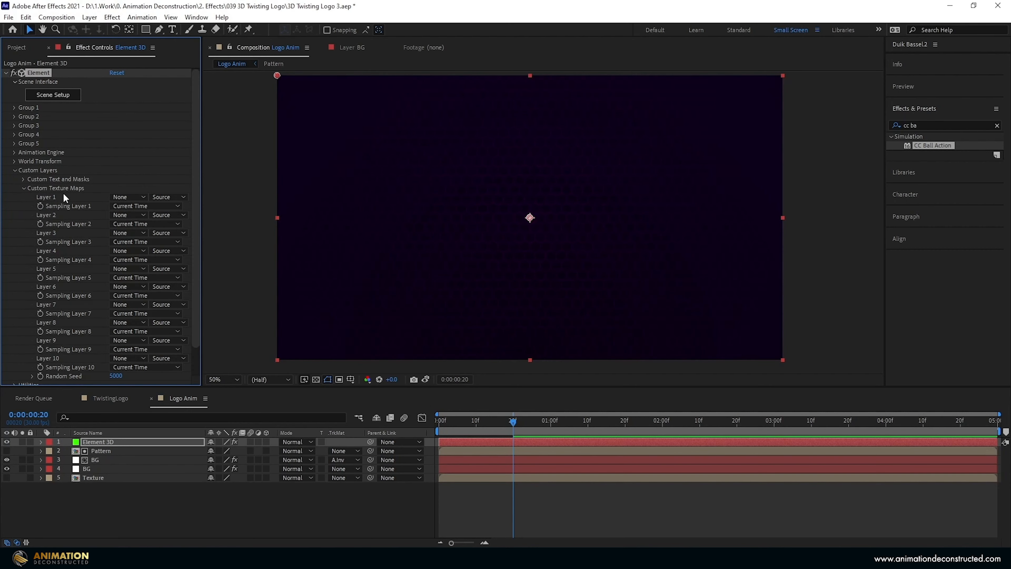
left_click(116, 197)
left_click(145, 267)
left_click(14, 170)
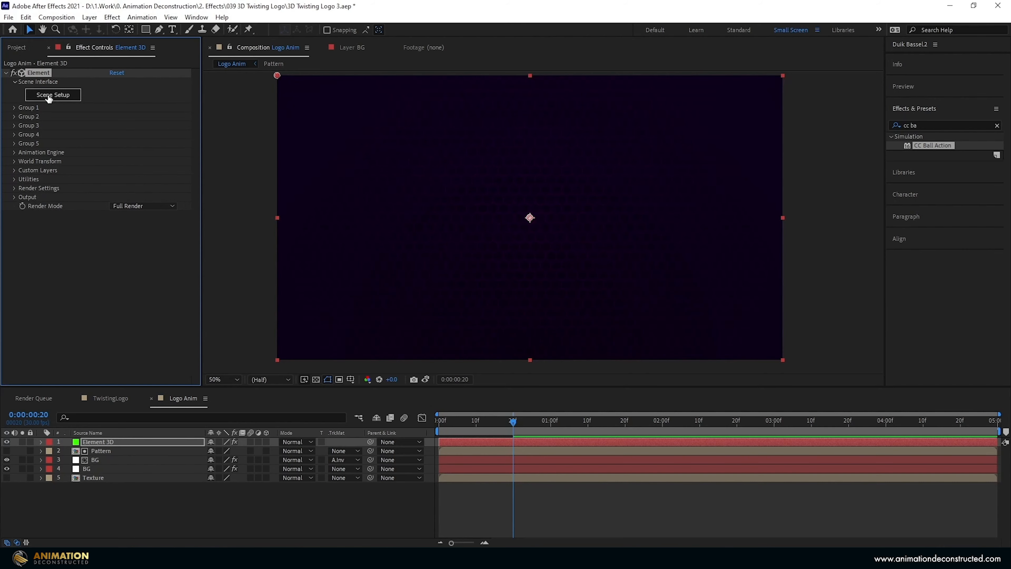
Open Element's Scene Setup and create a cylinder model.
left_click(49, 96)
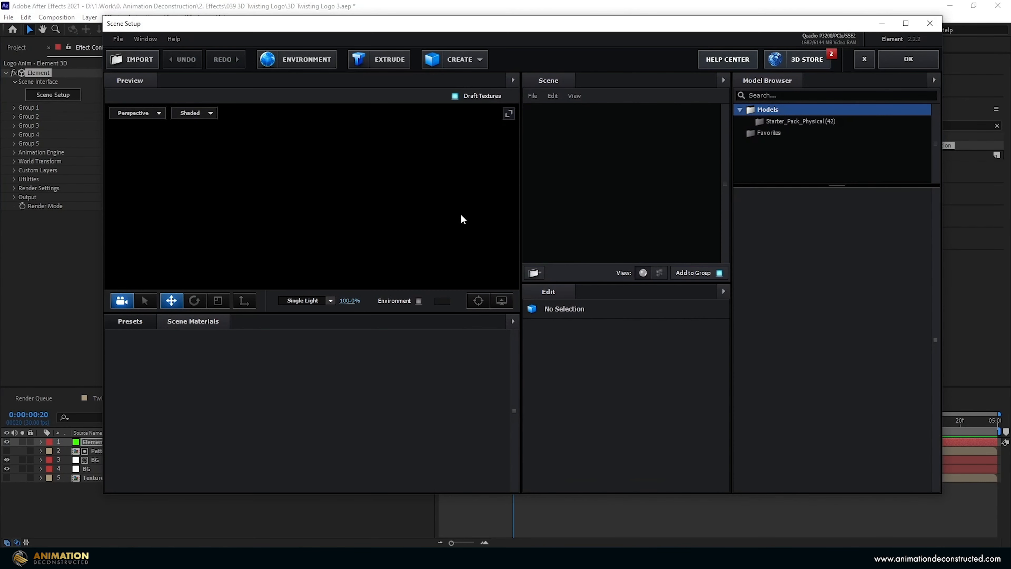
left_click(479, 62)
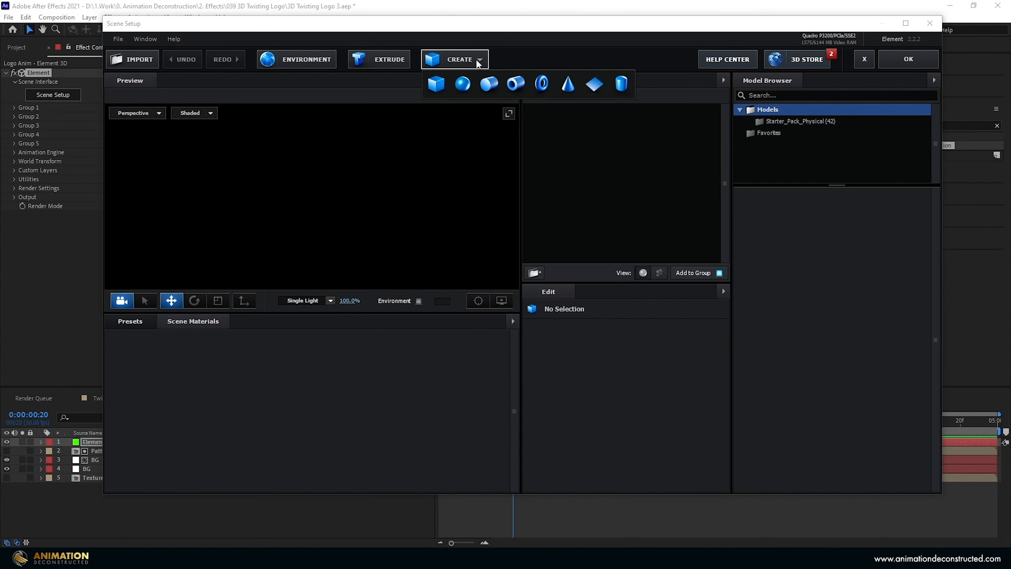
left_click(491, 85)
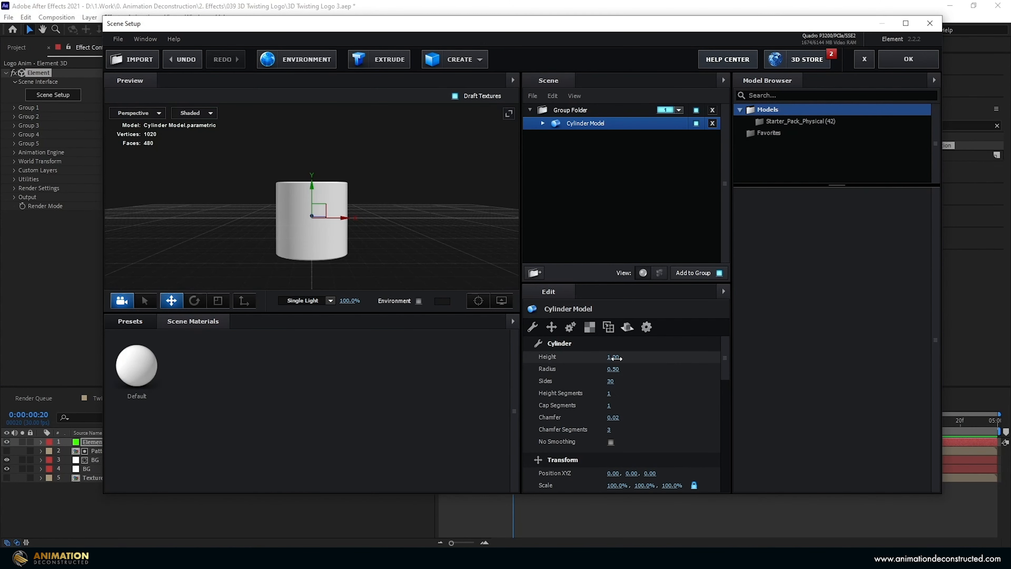
Set the cylinder model's height to 0.14.
left_click_drag(615, 357, 575, 358)
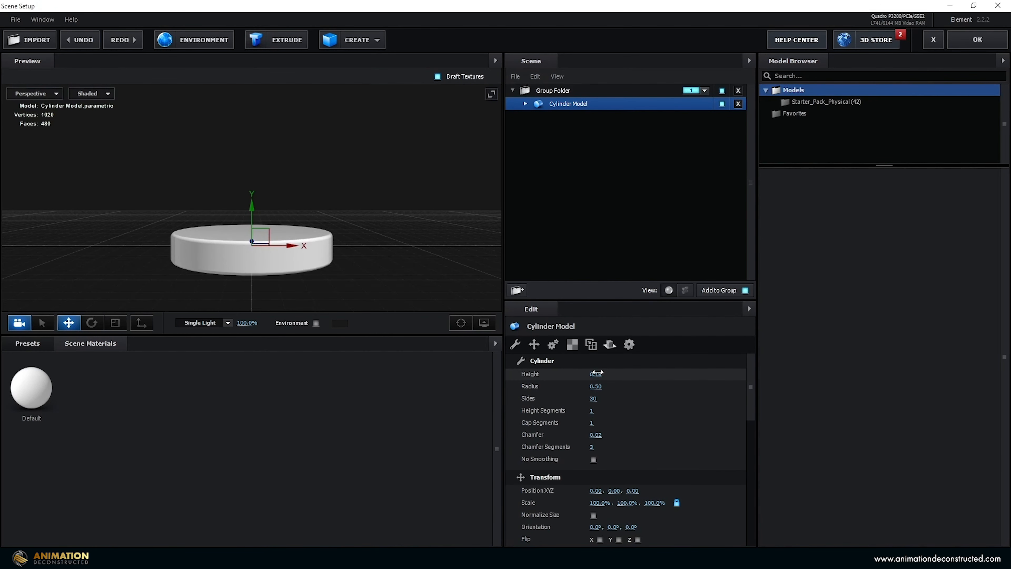
left_click_drag(603, 373, 602, 373)
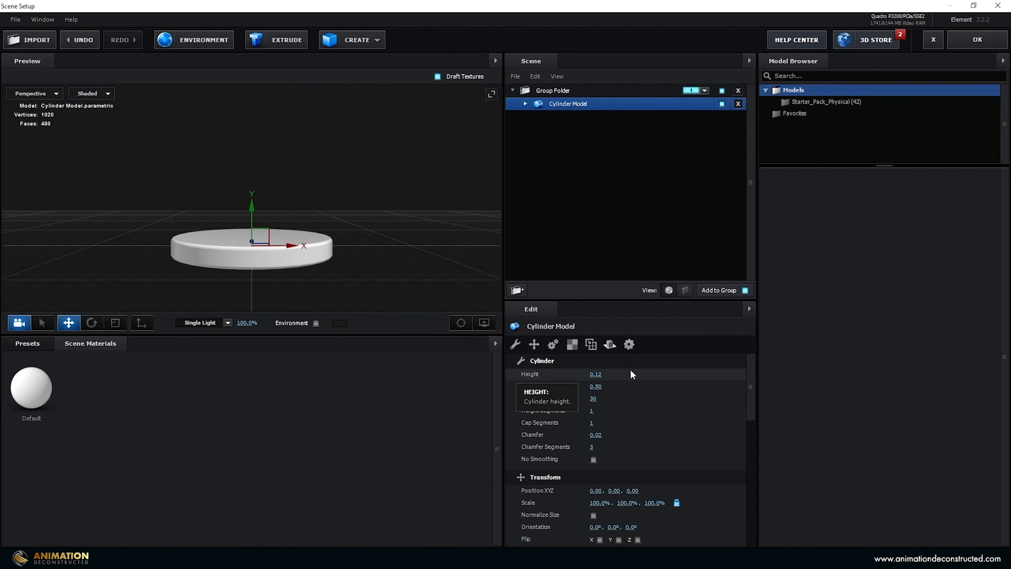
left_click(596, 373)
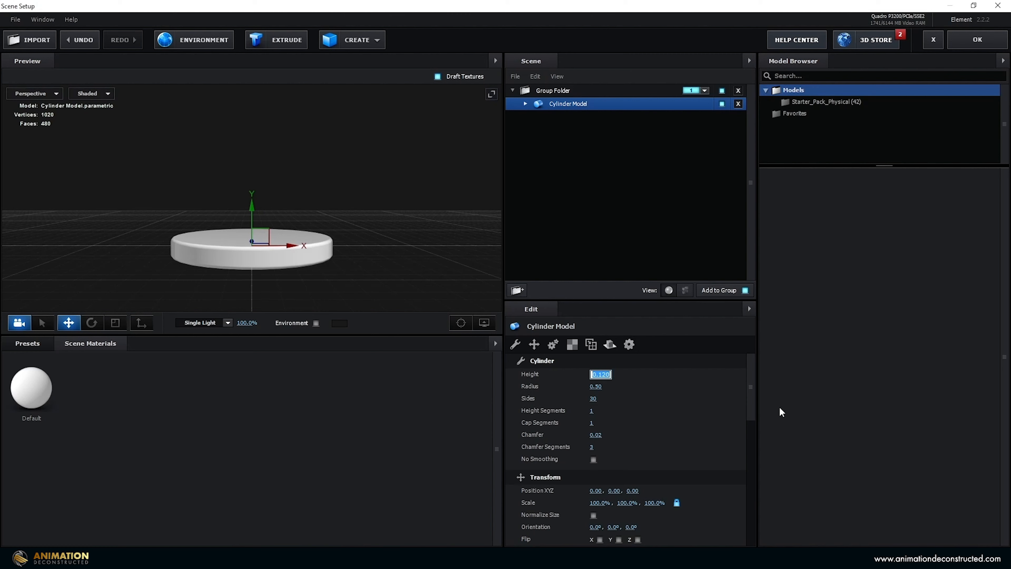
type(".14")
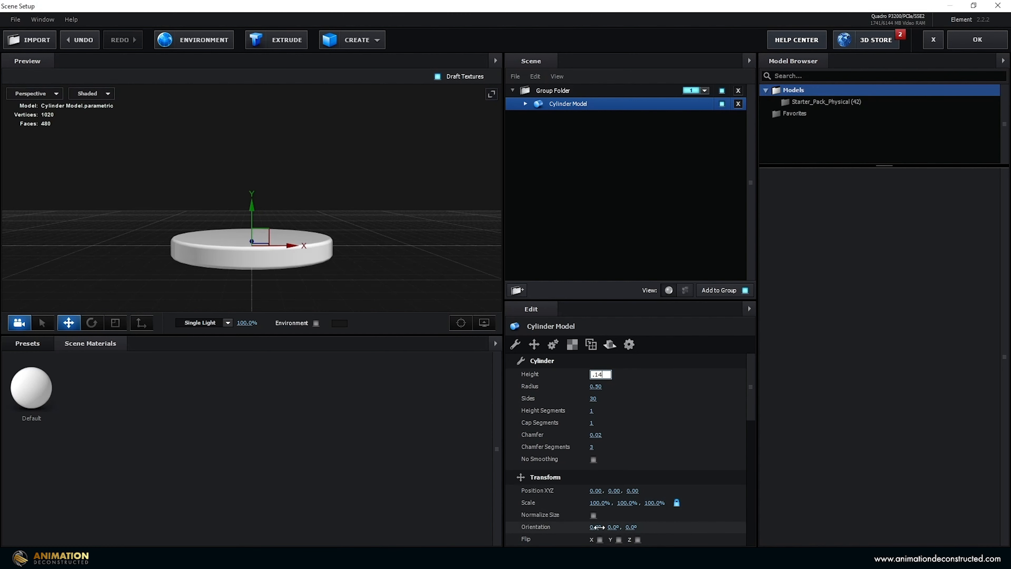
Rotate the cylinder to face the front by setting its X orientation to 270°.
left_click_drag(595, 527, 550, 545)
left_click(593, 527)
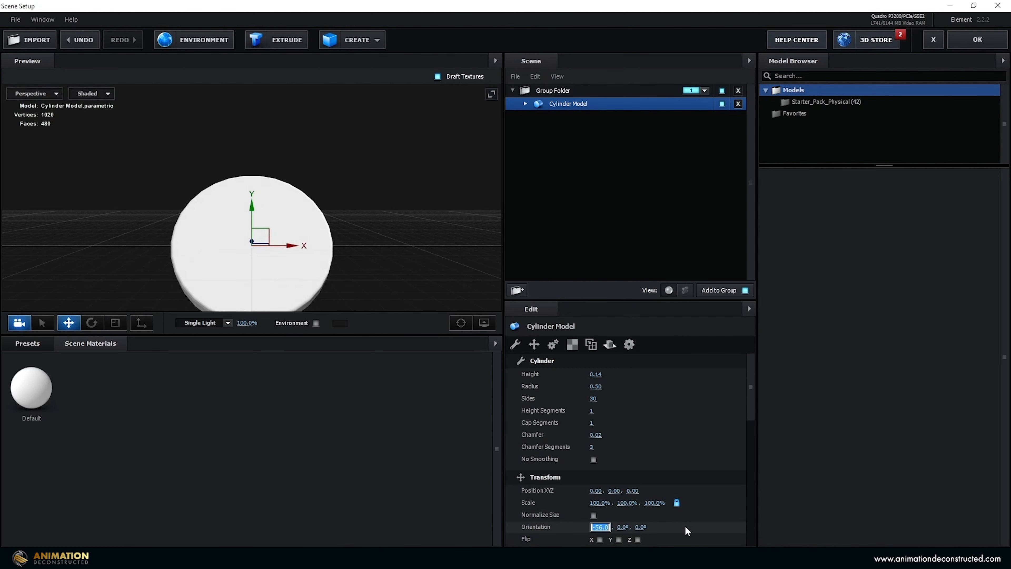
type("270")
key("Tab")
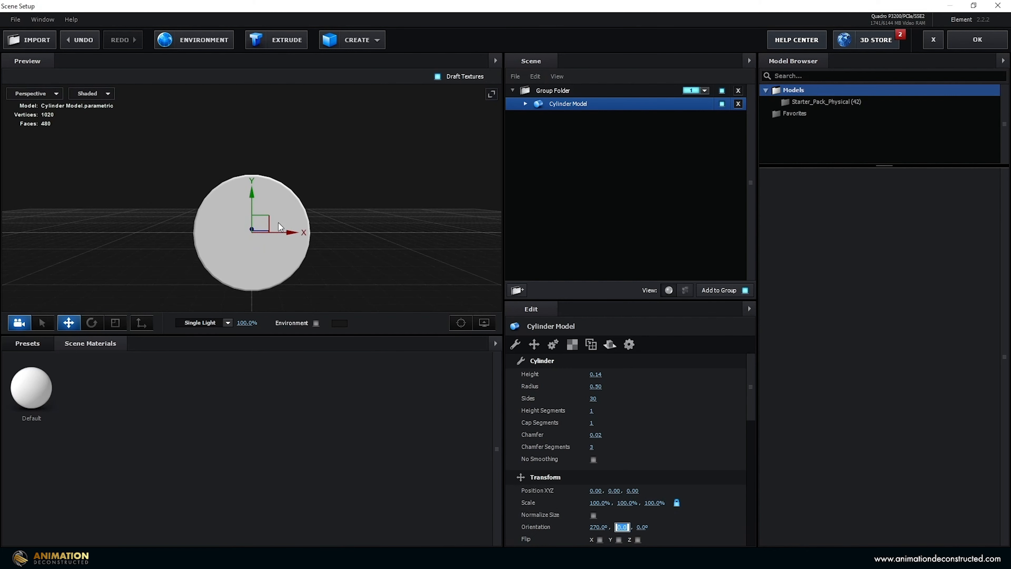
Smooth the cylinder's outline and edges by setting Sides to 60 and Chamfer Segments to 5.
scroll(278, 223, "up", 1)
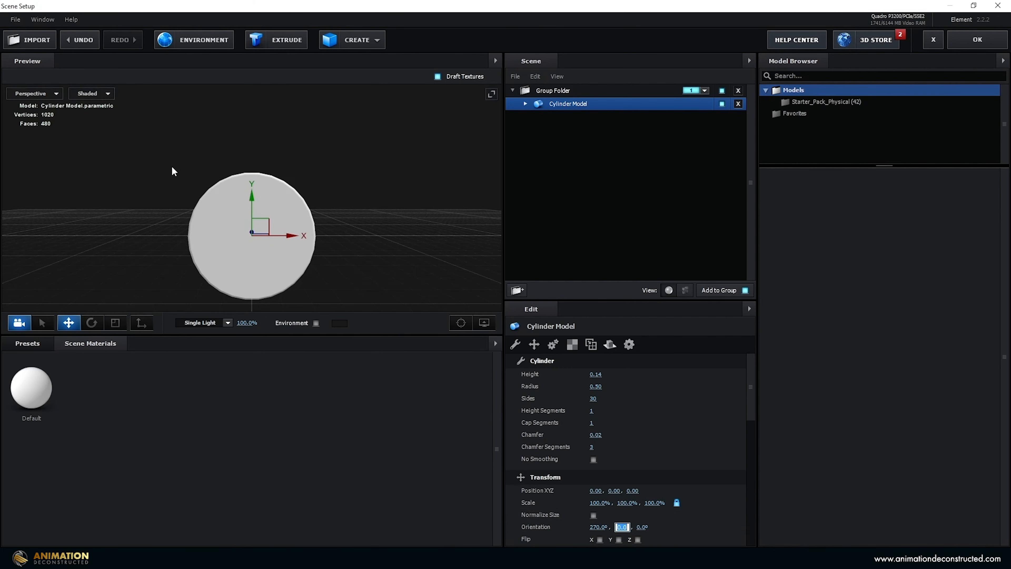
left_click_drag(172, 167, 245, 150)
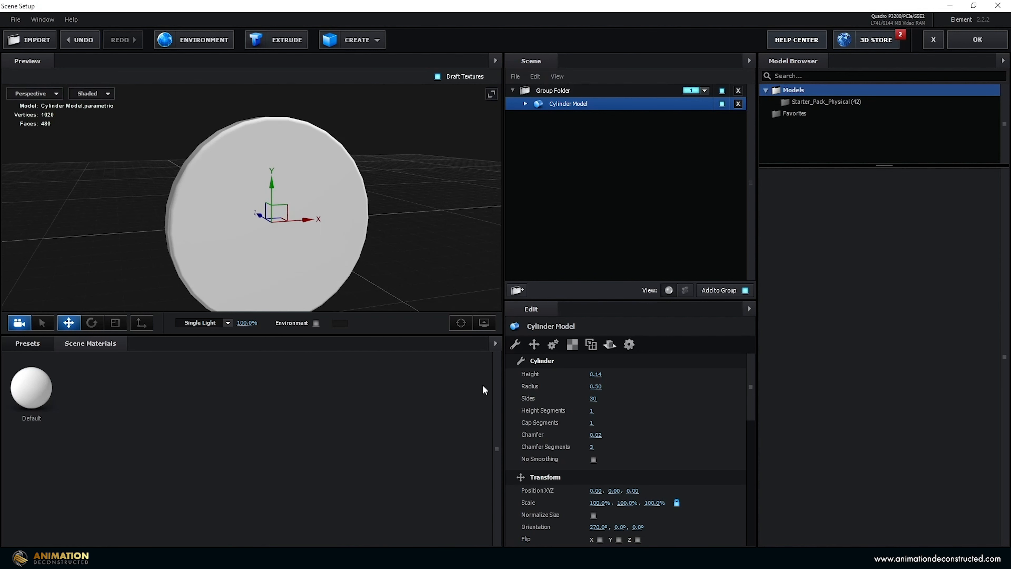
left_click(589, 400)
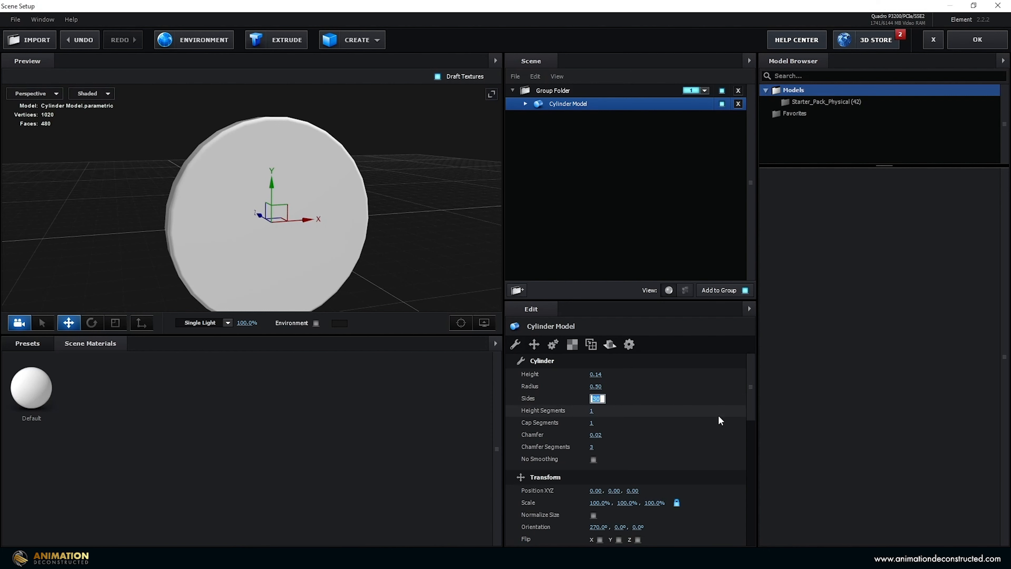
type("60")
key("Return")
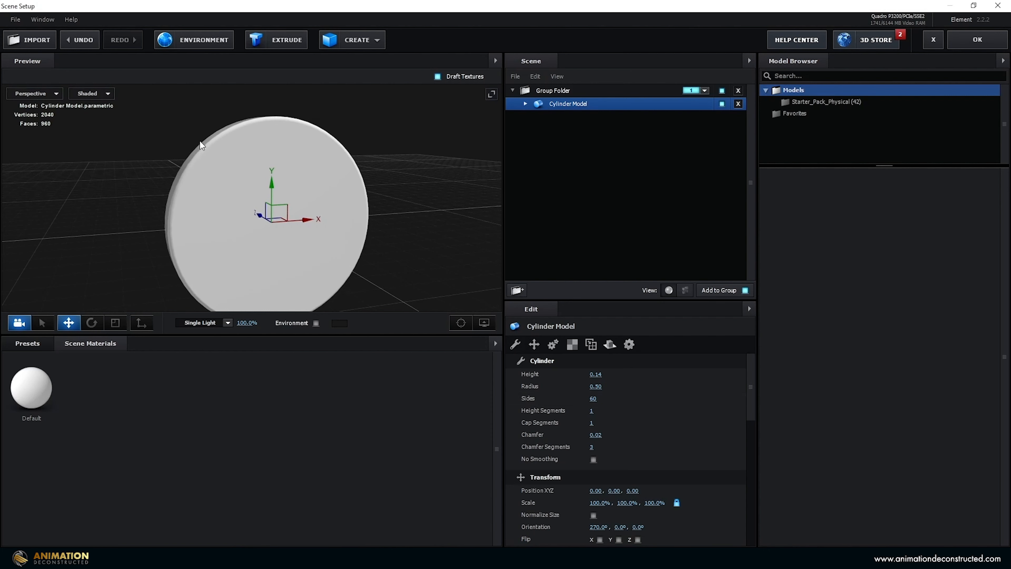
left_click(591, 448)
type("5")
key("Return")
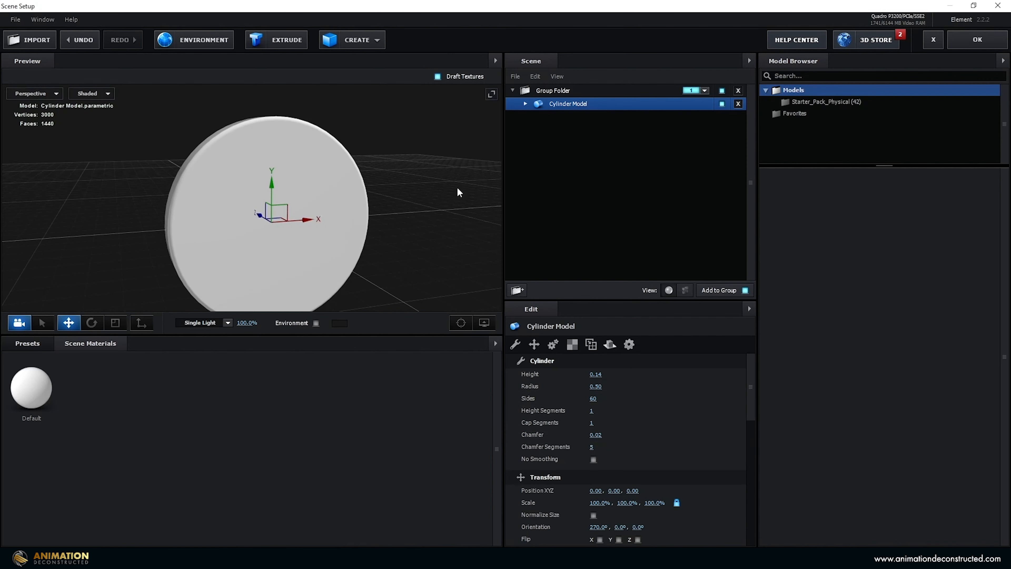
Set the cylinder's UV texture mapping to Box (Preserve Aspect).
scroll(347, 183, "down", 2)
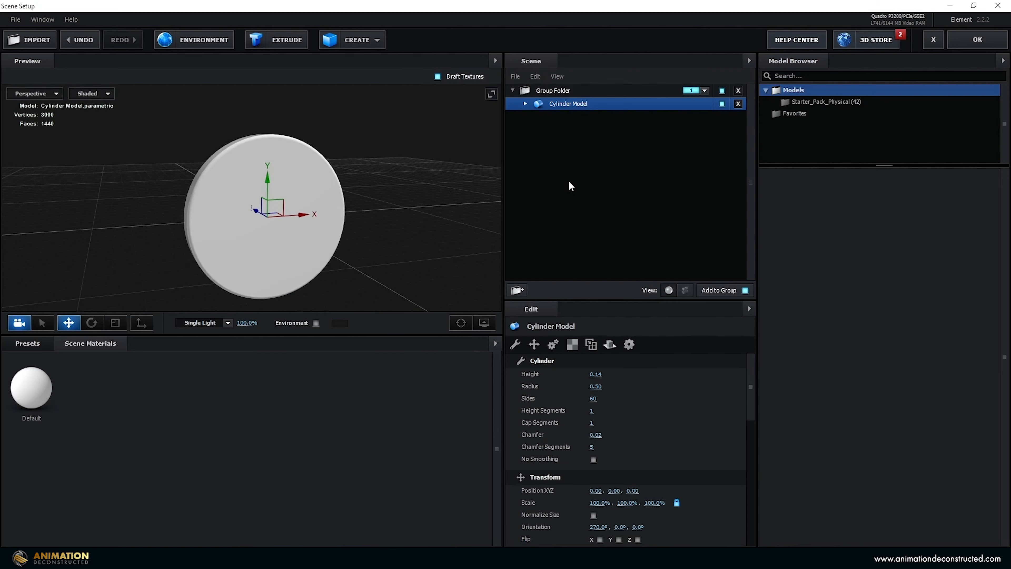
left_click_drag(334, 151, 357, 166)
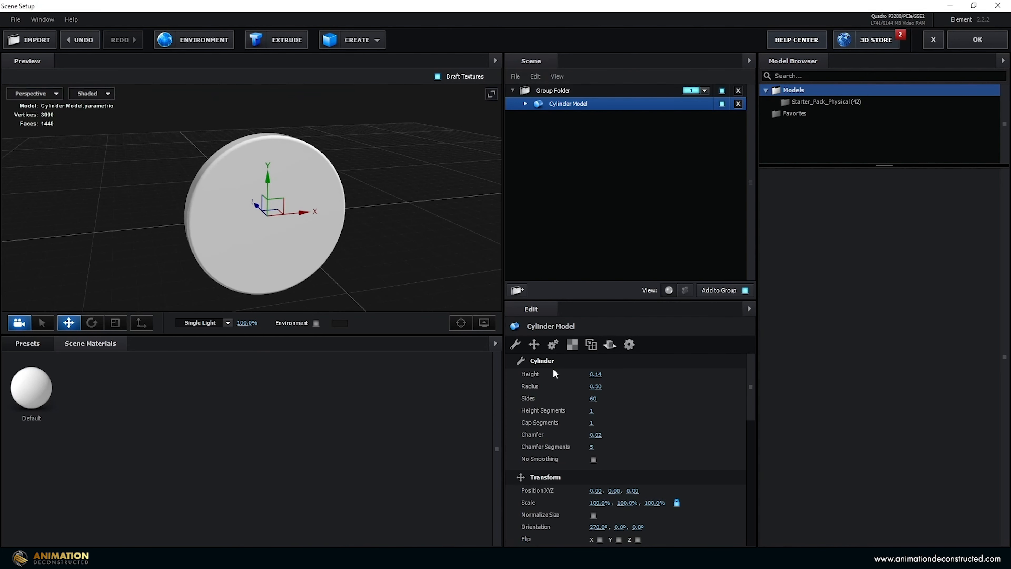
left_click(572, 344)
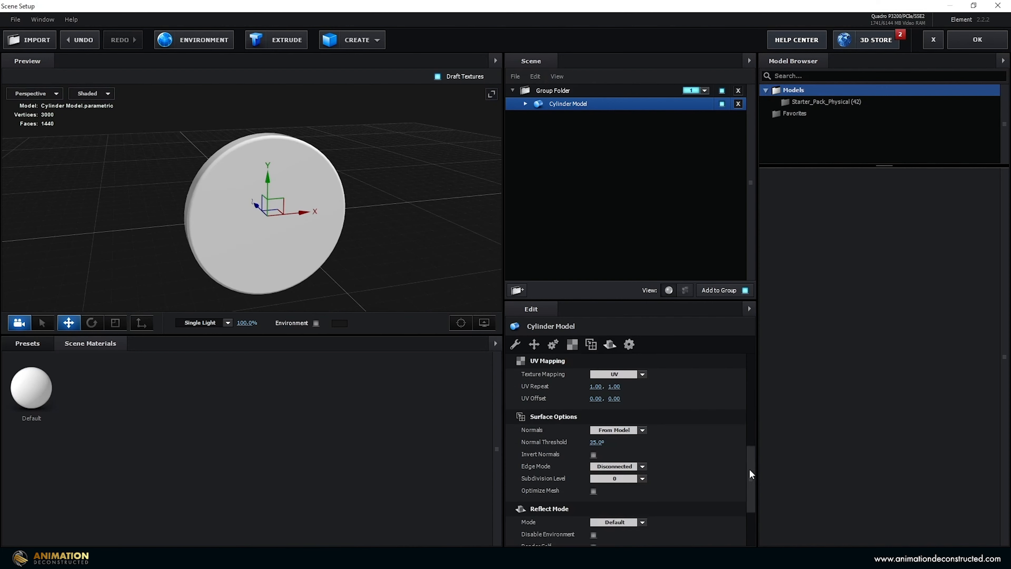
left_click(630, 374)
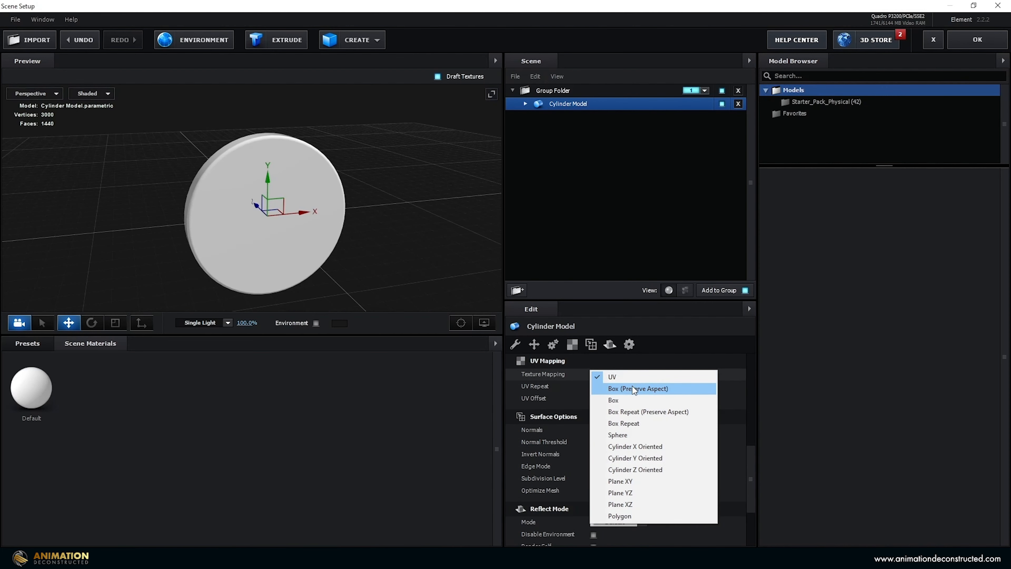
left_click(638, 391)
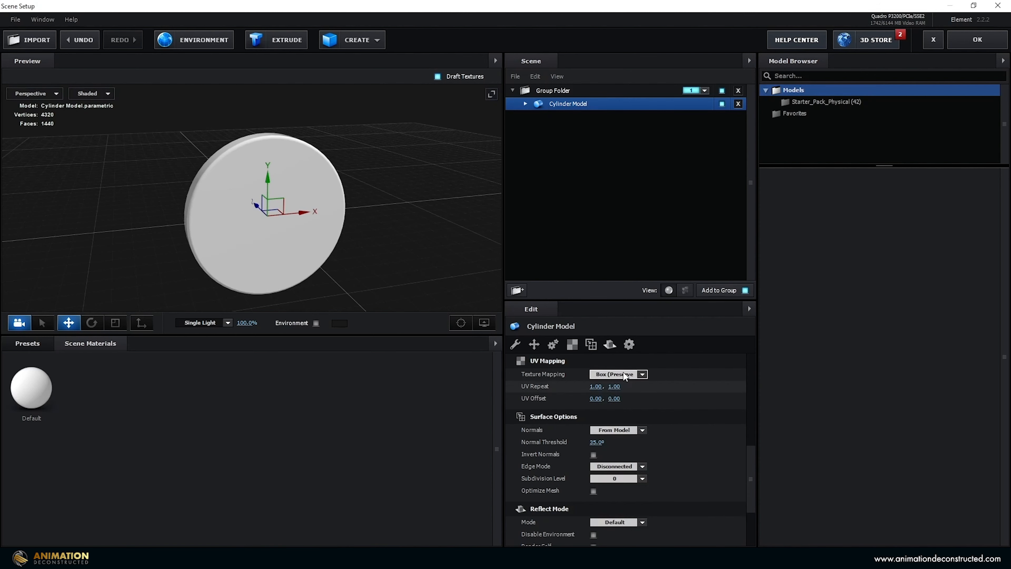
left_click(615, 374)
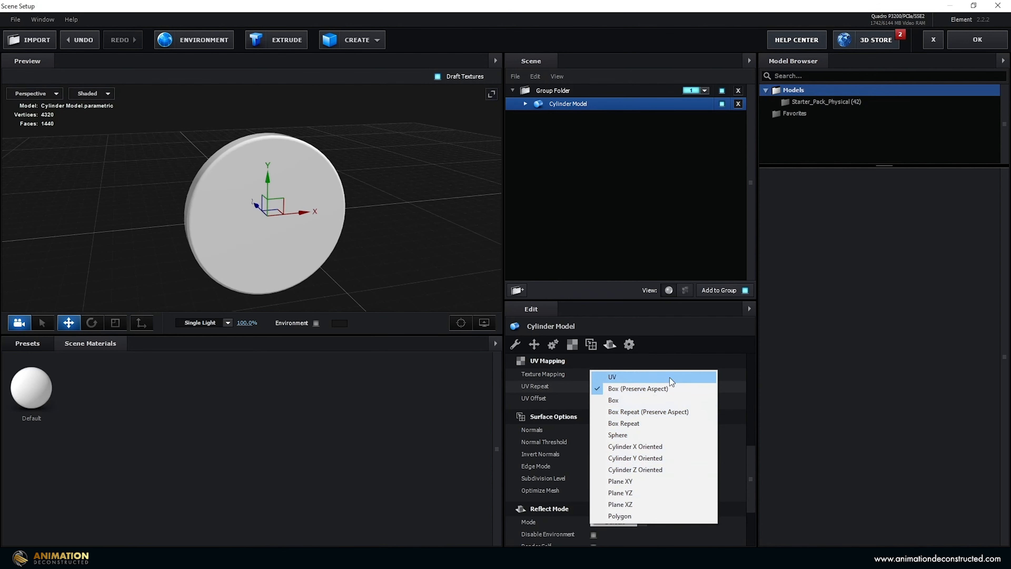
left_click(555, 104)
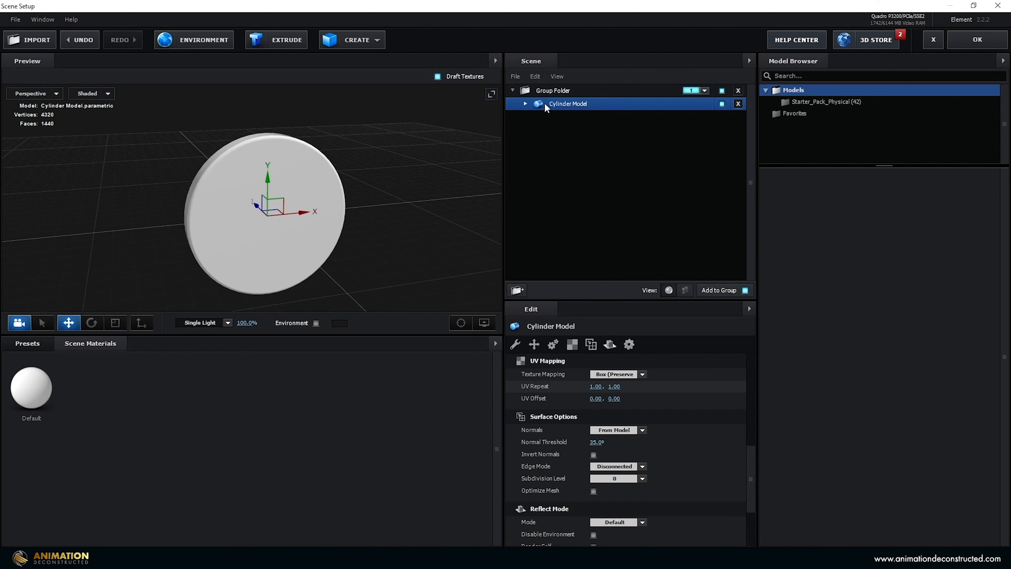
Assign Custom Layer 1 [Texture] as the diffuse texture of the cylinder's Default material.
left_click(525, 104)
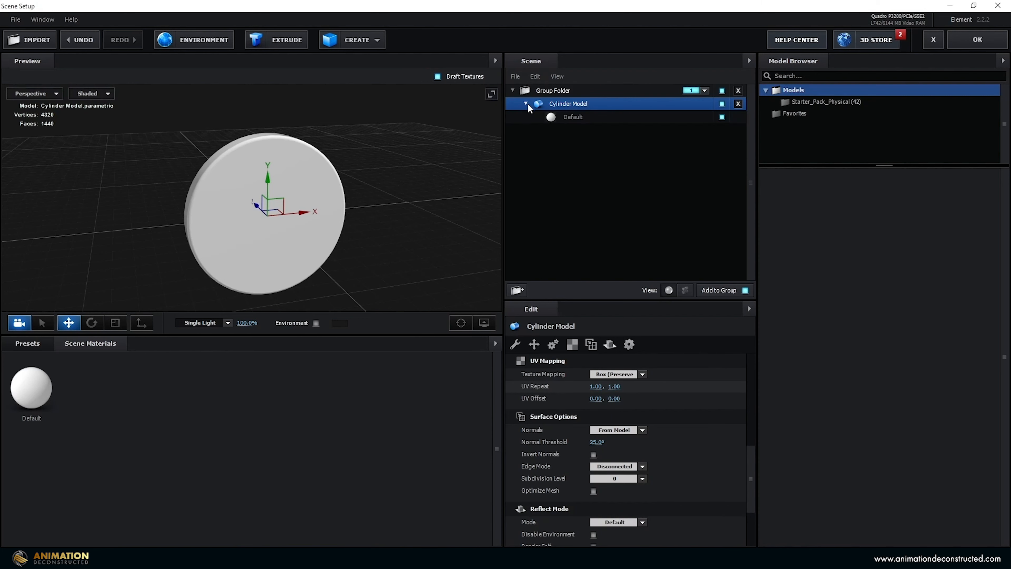
left_click(574, 118)
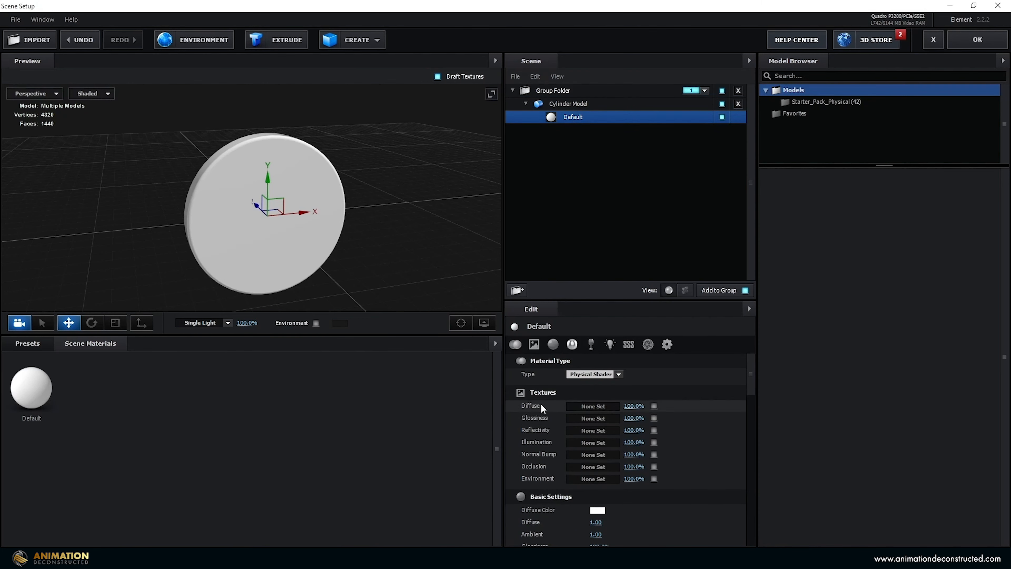
left_click(597, 406)
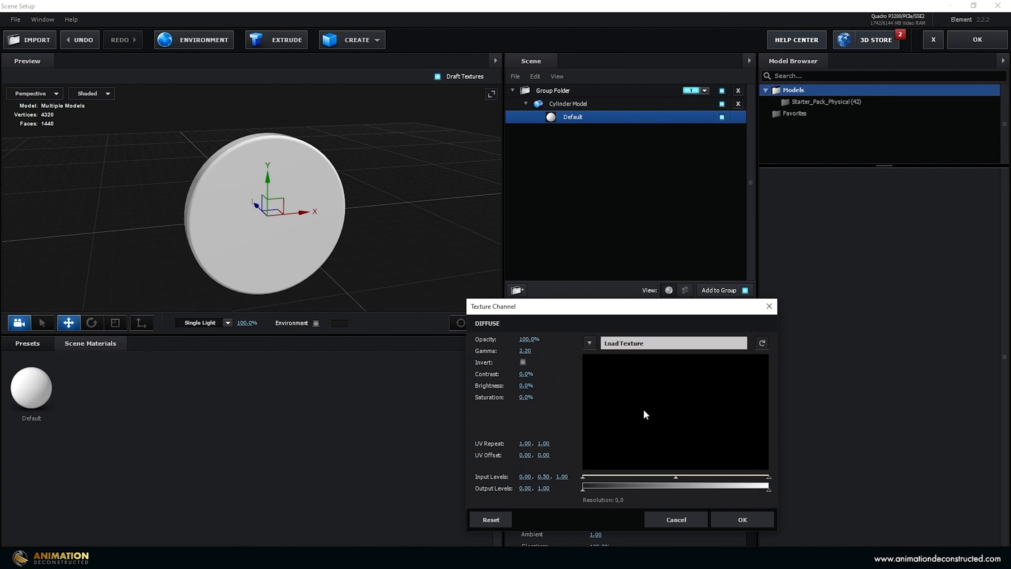
left_click(591, 342)
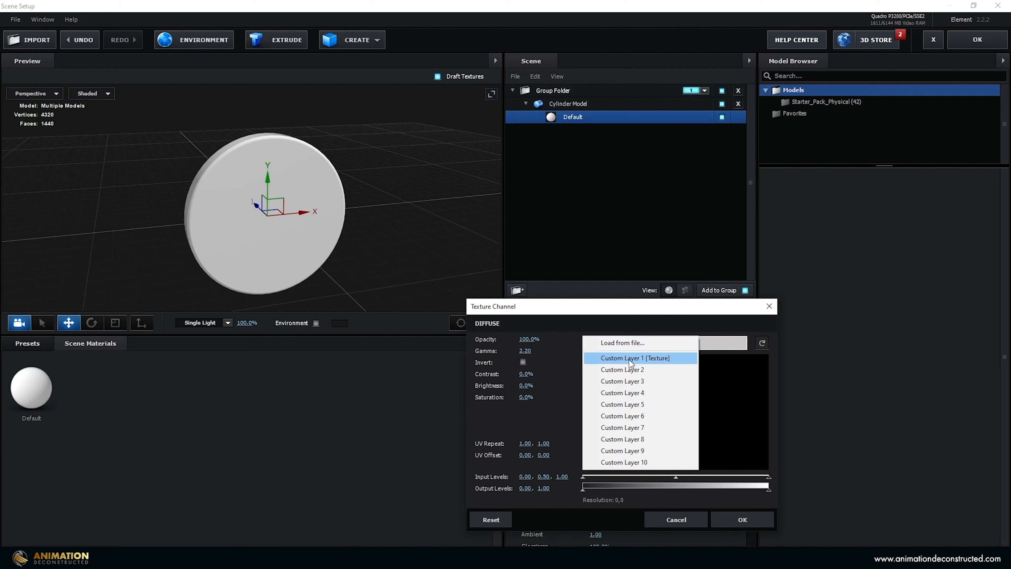
left_click(628, 359)
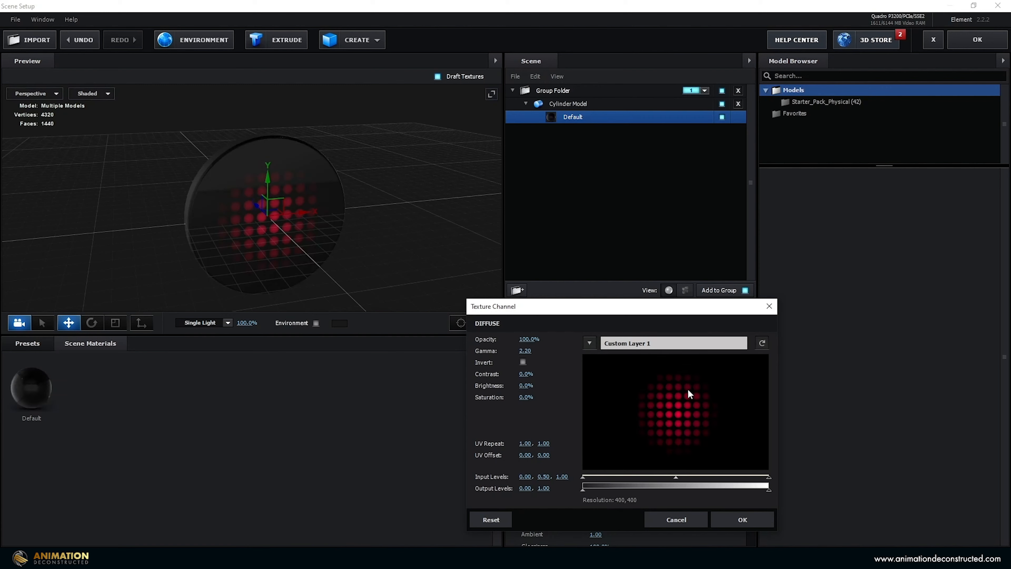
left_click(755, 518)
Create a tube model in the scene and set its X orientation to 270°.
mouse_move(149, 177)
left_mouse_down()
mouse_move(244, 182)
mouse_move(280, 153)
mouse_move(94, 162)
mouse_move(182, 172)
mouse_move(142, 165)
left_mouse_up()
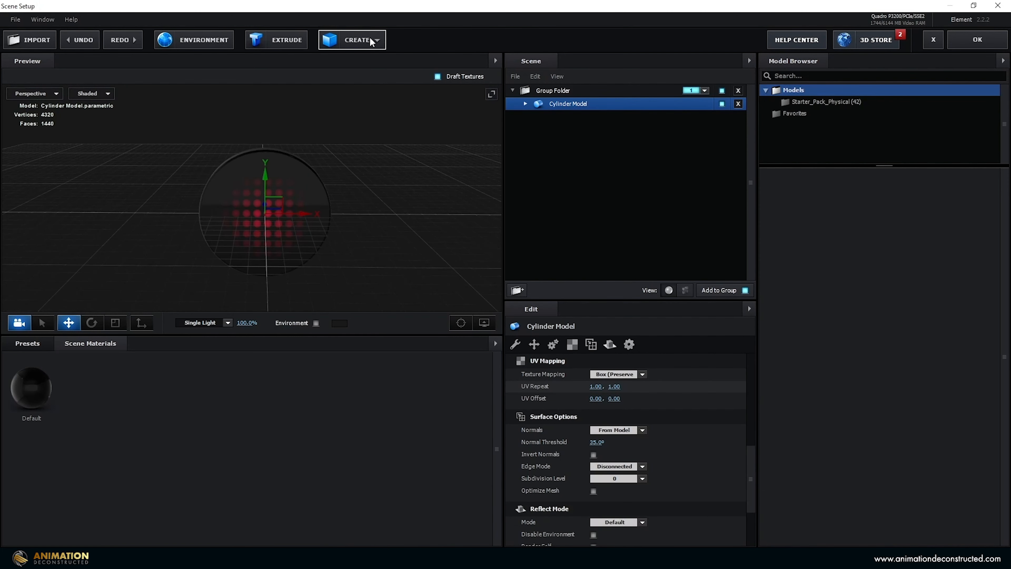
left_click(371, 42)
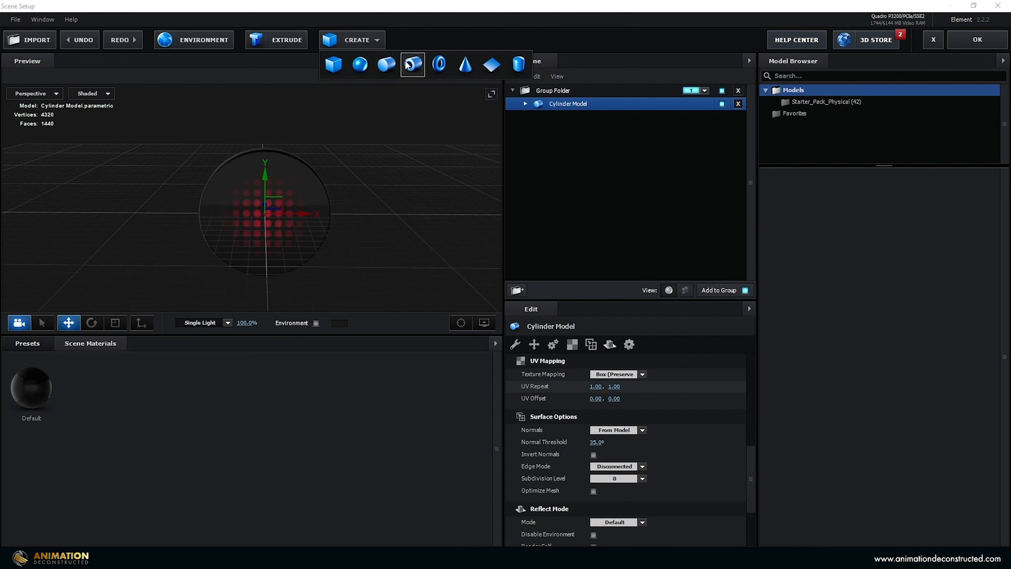
left_click(413, 66)
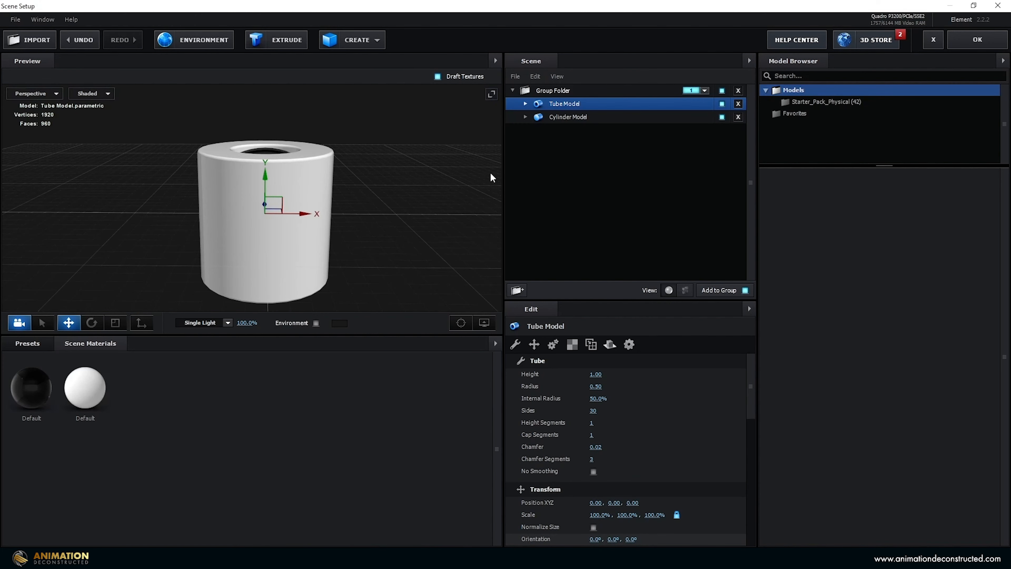
left_click(591, 539)
type("270")
key("Return")
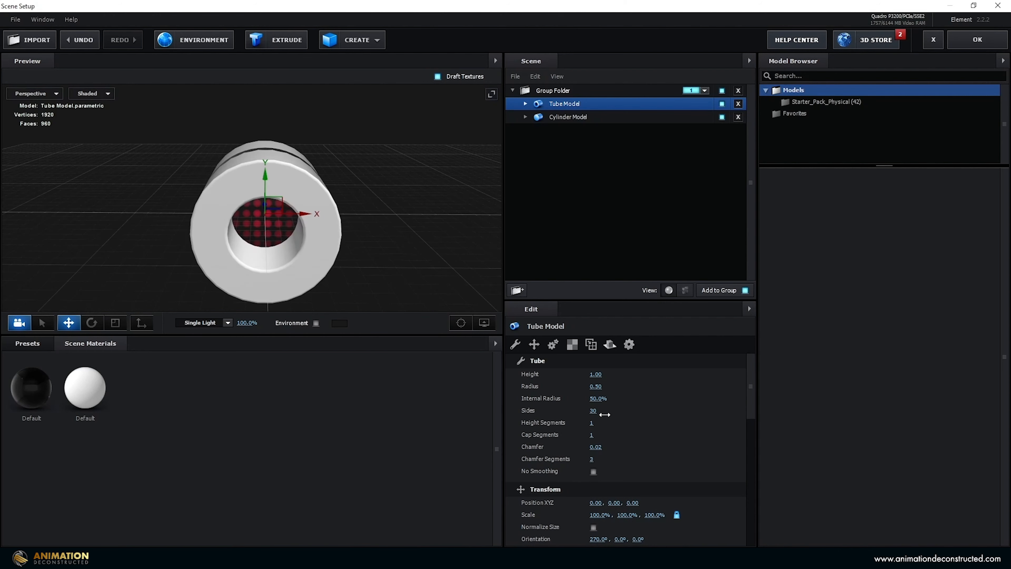
Set the tube model's number of sides to 60.
left_click(595, 410)
type("60")
key("Return")
Reduce the tube's height to 0.15 and set its radius to 0.52.
left_click_drag(246, 211, 260, 181)
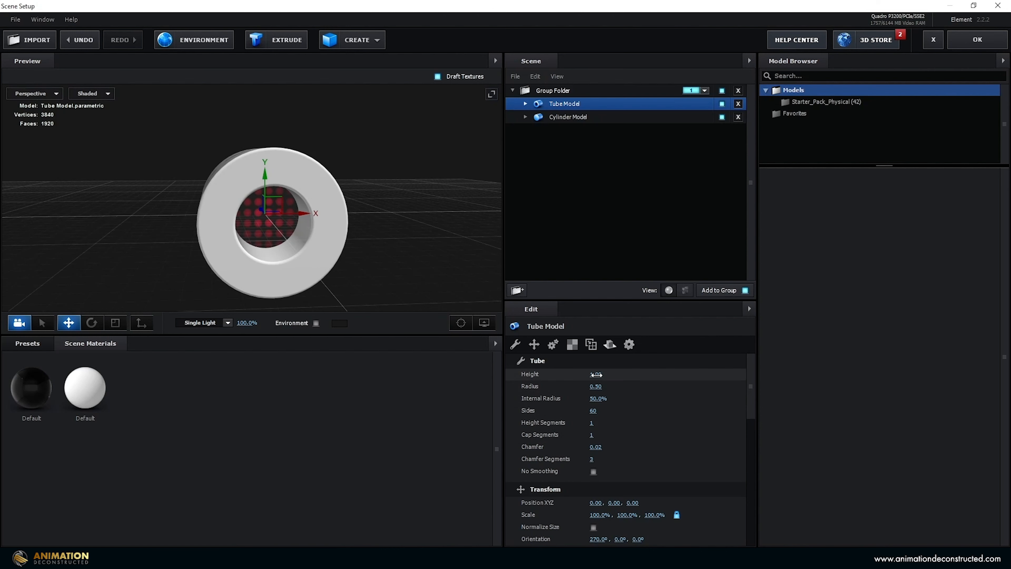
left_click_drag(596, 374, 547, 385)
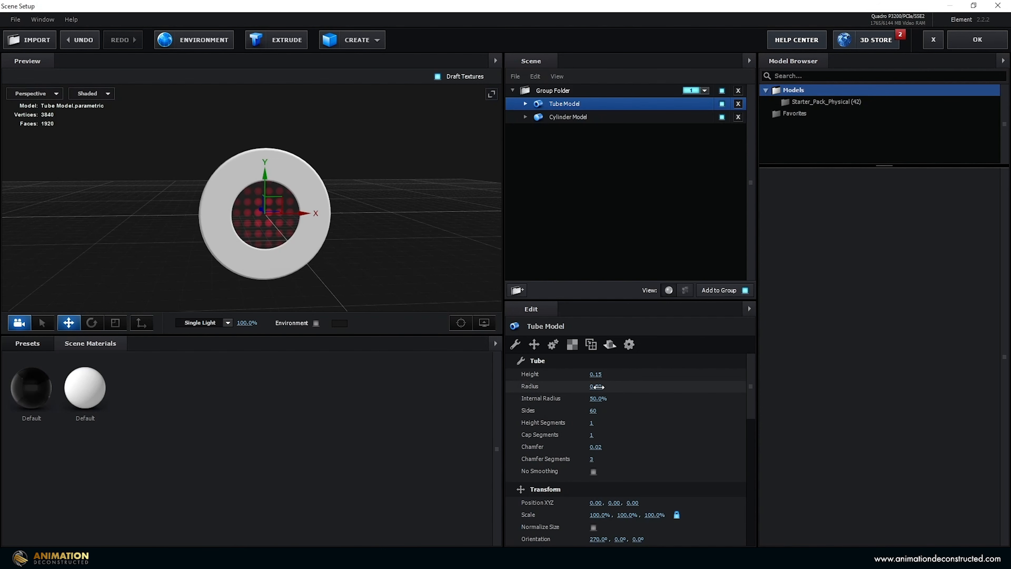
left_click(597, 386)
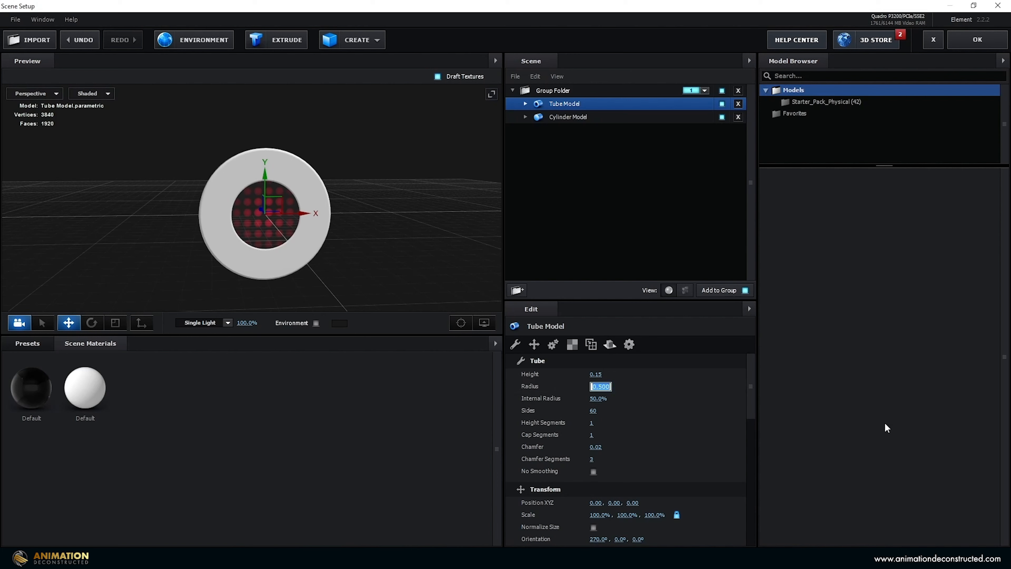
type("0.52")
key("Return")
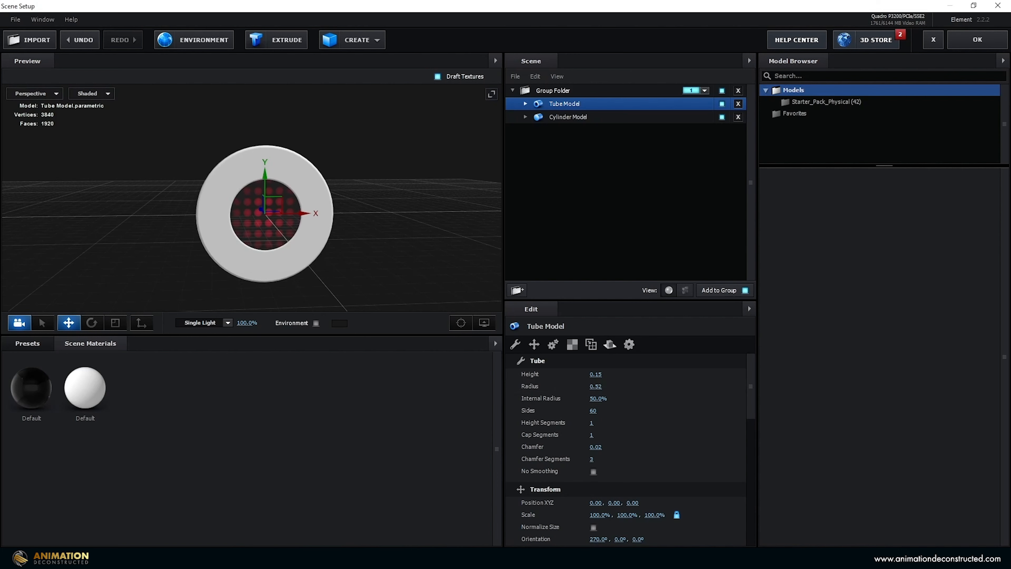
Thin the tube into a narrow ring around the cylinder by reducing its height to 0.04.
left_click_drag(597, 375, 588, 375)
left_click_drag(301, 183, 328, 181)
scroll(236, 184, "up", 3)
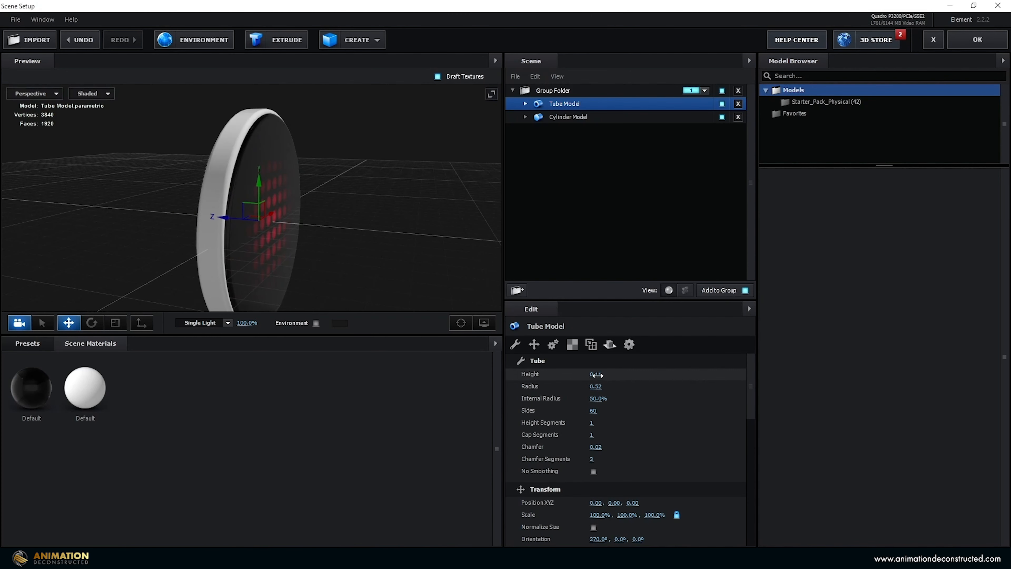
left_click_drag(594, 376, 584, 377)
left_click_drag(278, 163, 282, 253)
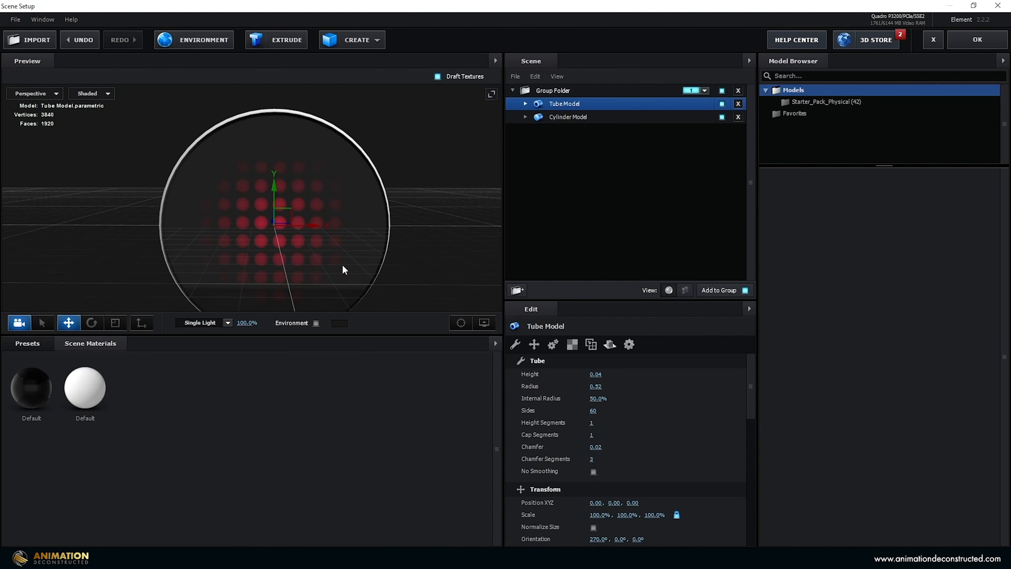
Set the diffuse colour of the thin tube's material to FF003C.
left_click(100, 392)
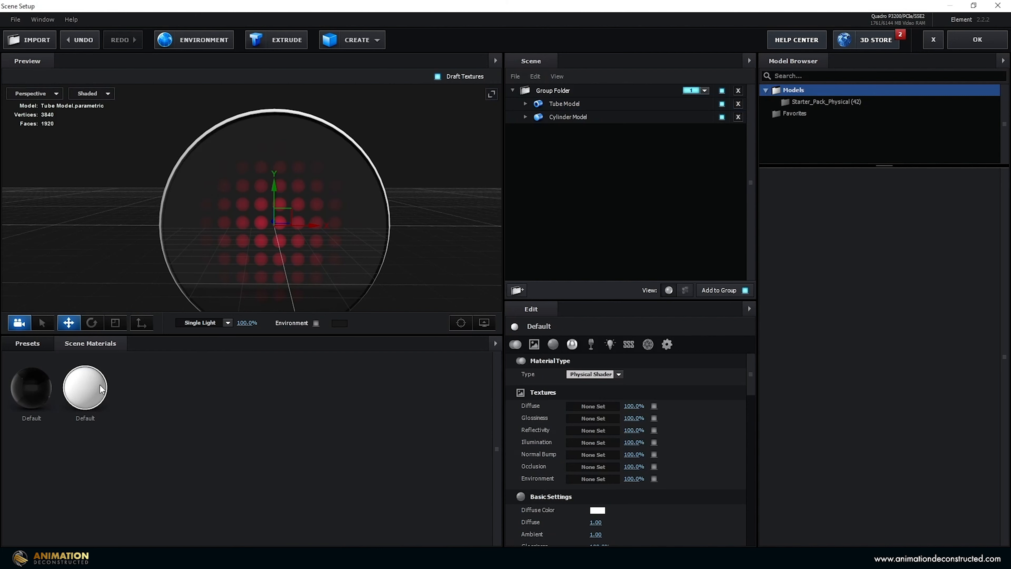
left_click(526, 118)
left_click(528, 104)
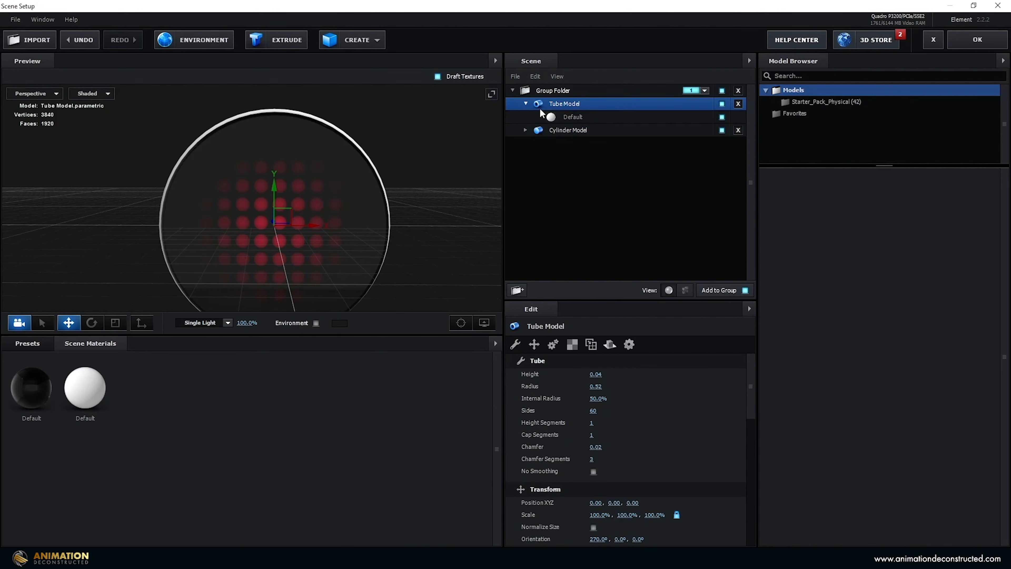
left_click(570, 118)
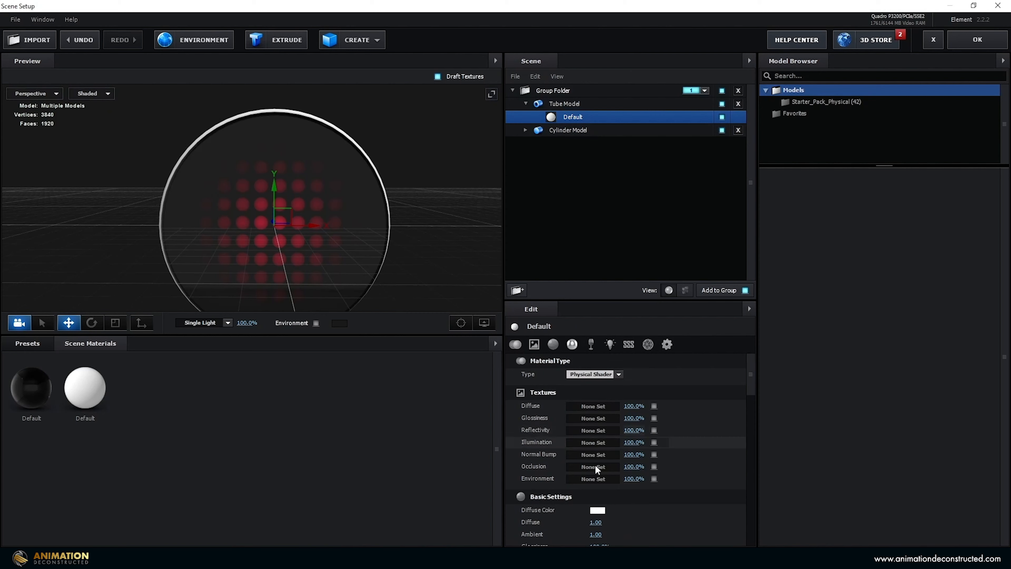
left_click(597, 510)
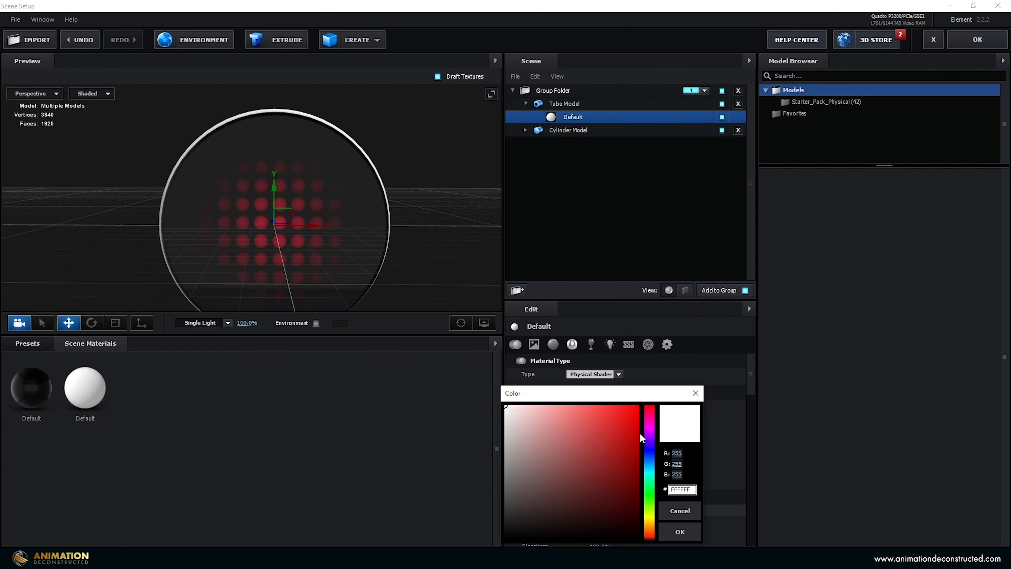
double_click(692, 490)
type("FF003")
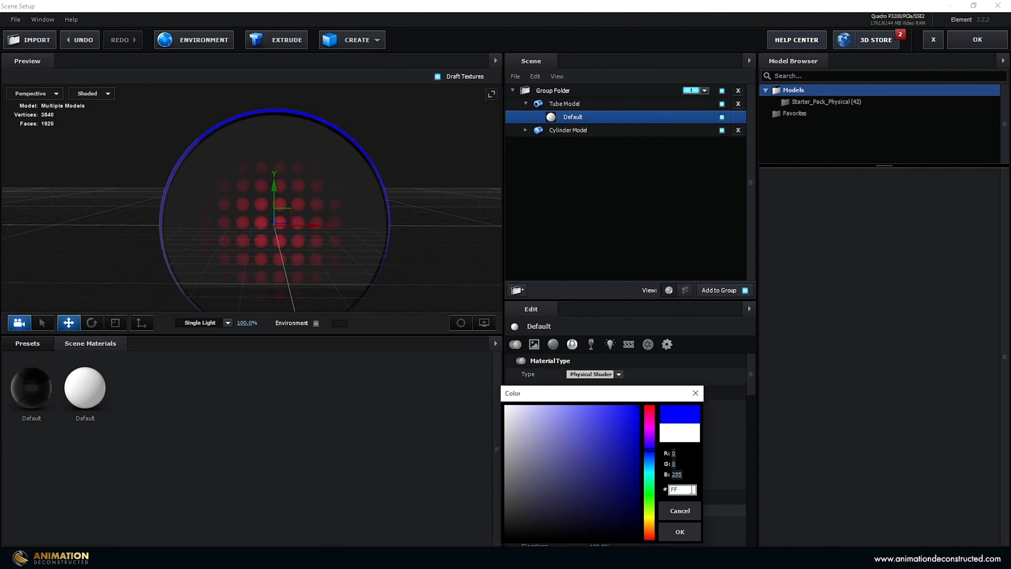
type("C")
key("Return")
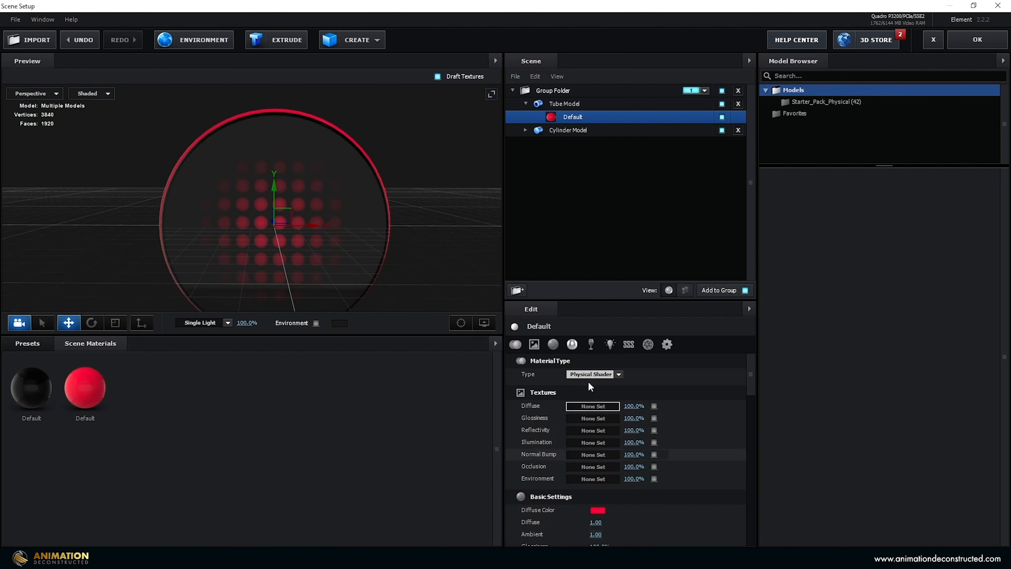
left_click(526, 104)
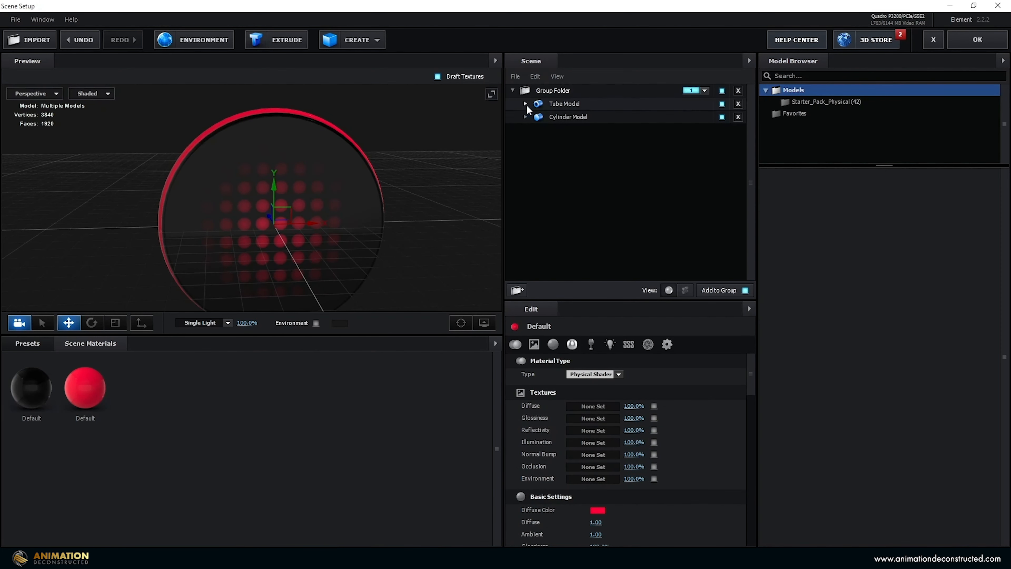
Create a second tube model in the scene and set its X orientation to 270°.
left_click(353, 44)
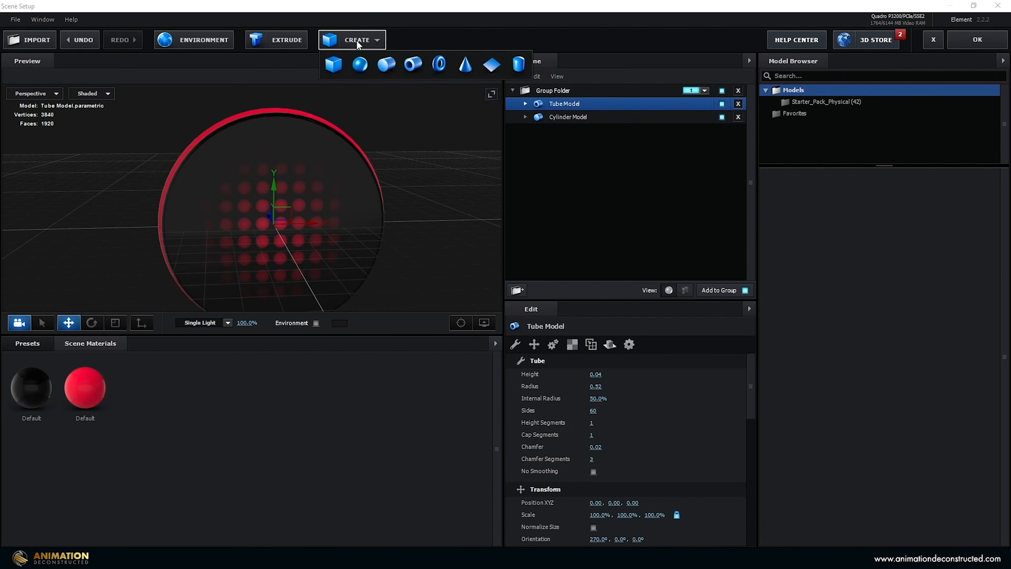
left_click(416, 67)
left_click_drag(595, 539, 649, 547)
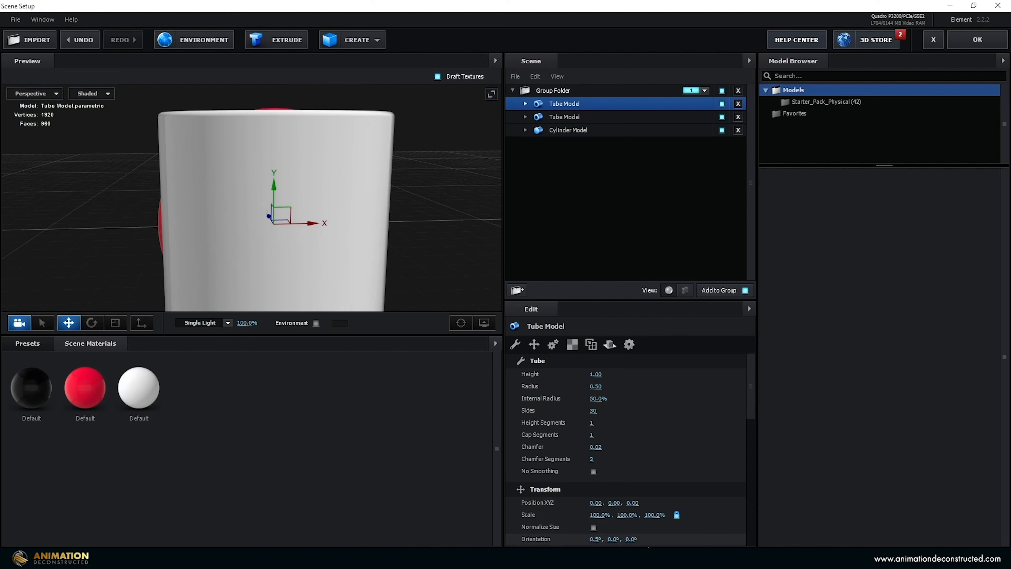
left_click(594, 539)
type("270")
key("Return")
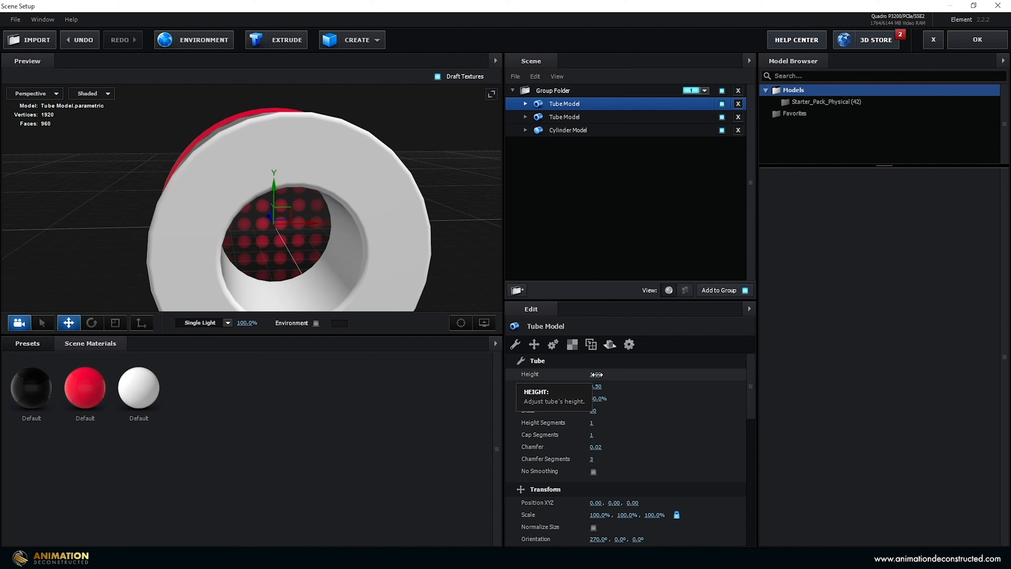
Set the second tube's height to 0.13, radius to 0.57 and internal radius to 91%.
left_click(595, 374)
type(".13")
key("Tab")
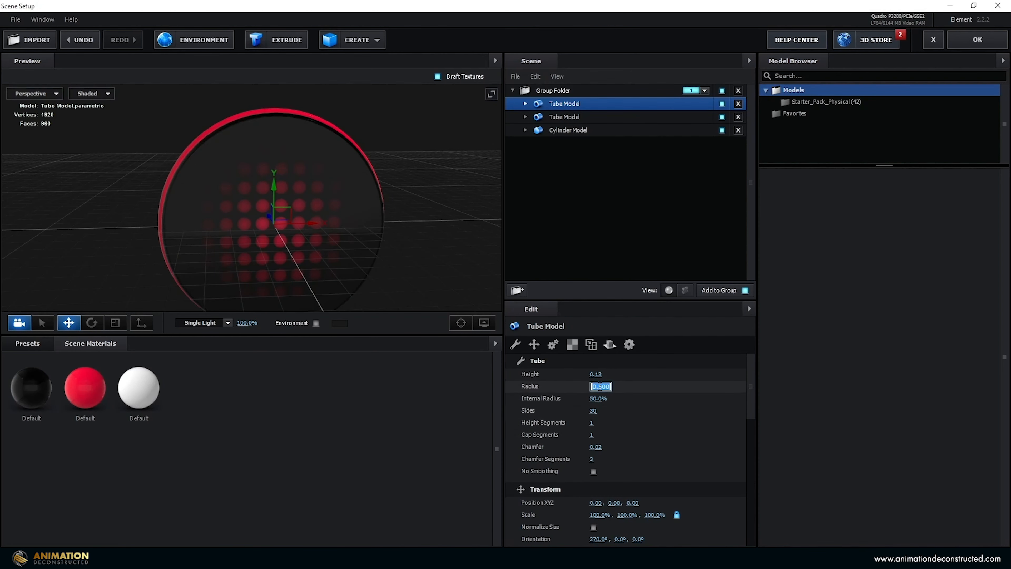
type(".57")
key("Tab")
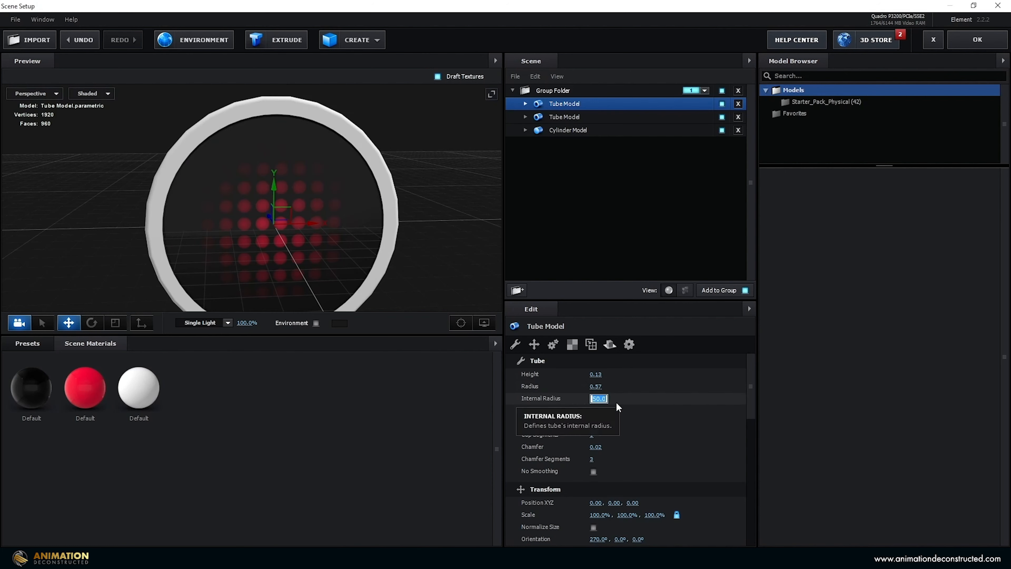
type("91")
key("Return")
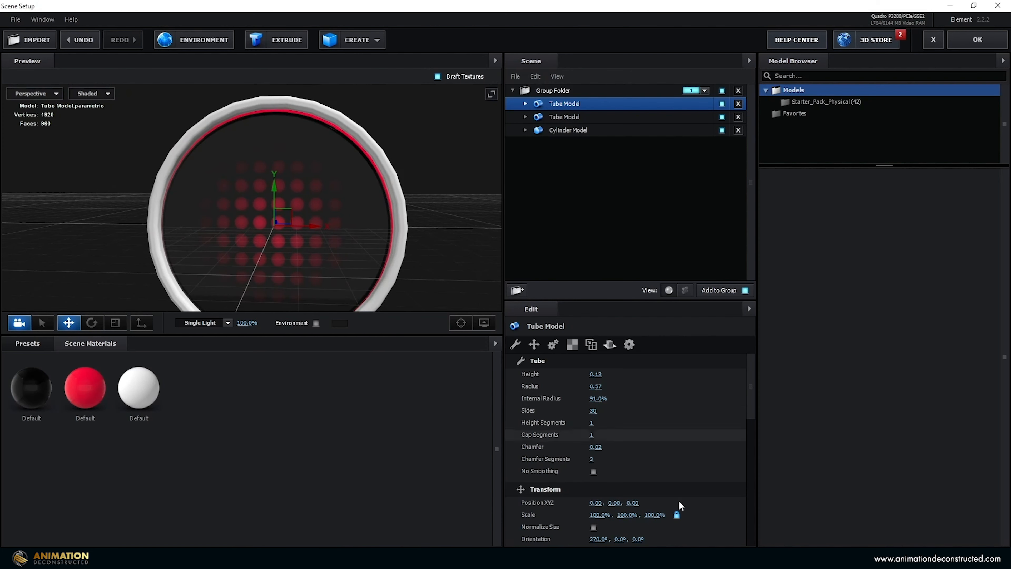
Set the diffuse colour of the second tube's material to black (000000).
left_click(525, 103)
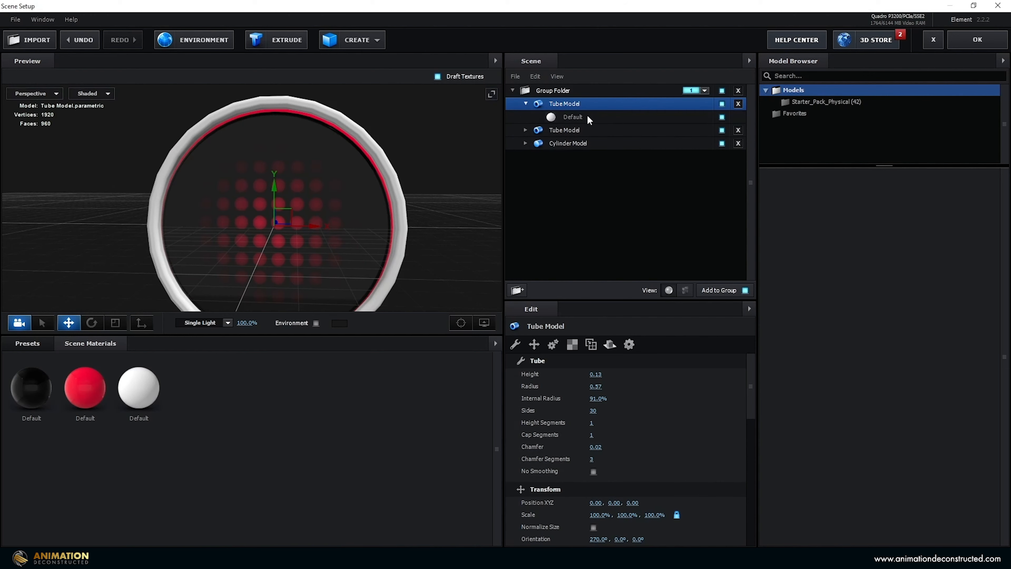
left_click(586, 116)
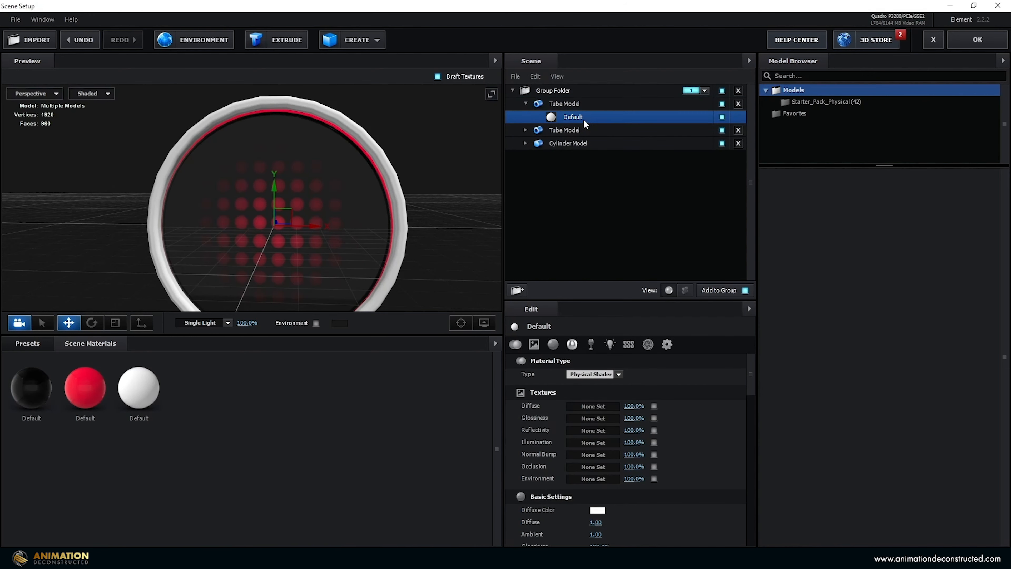
left_click(597, 510)
left_click(528, 501)
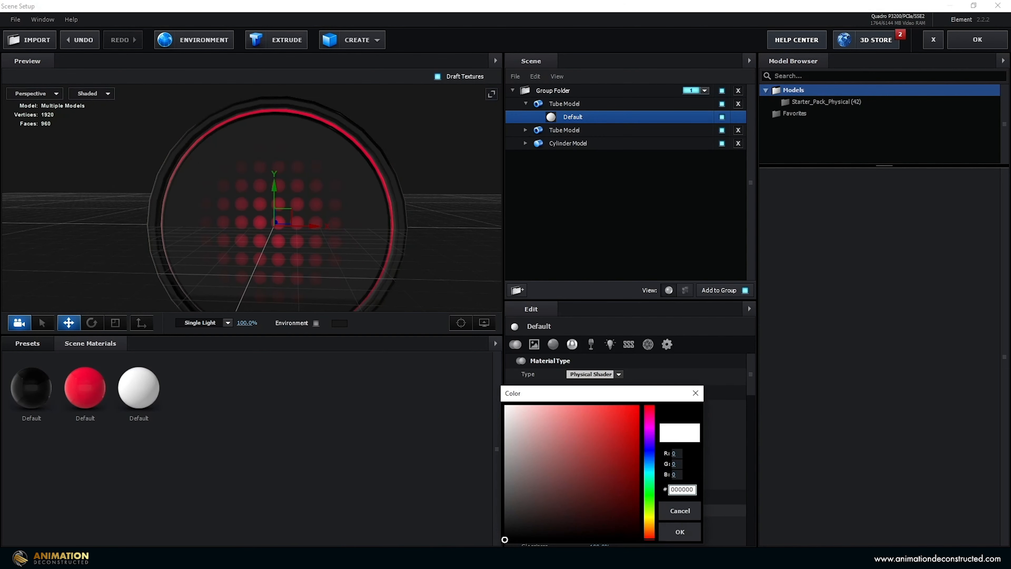
left_click(680, 531)
Set the second tube's number of sides to 60 and accept the scene setup.
left_click(564, 104)
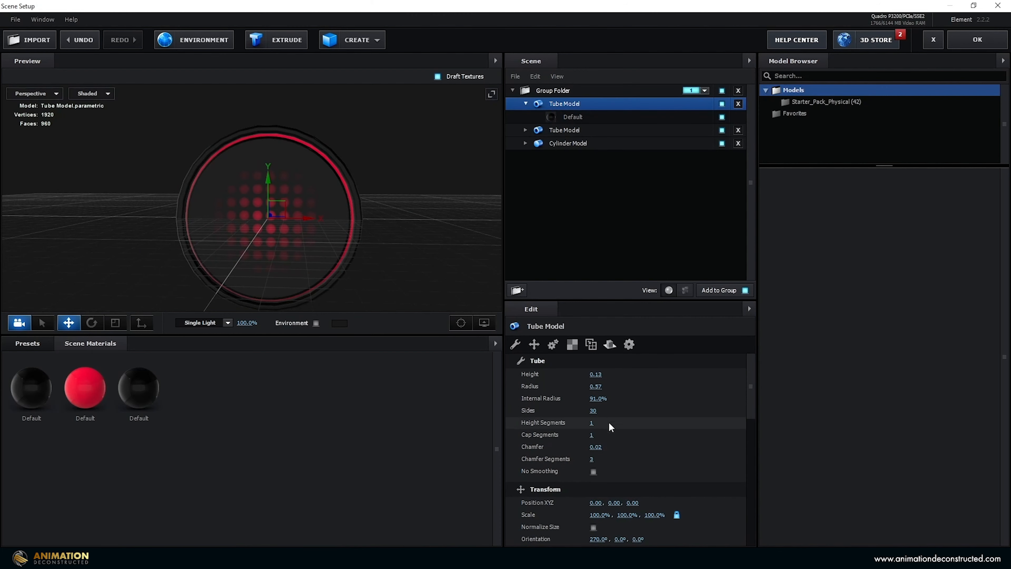
type("6")
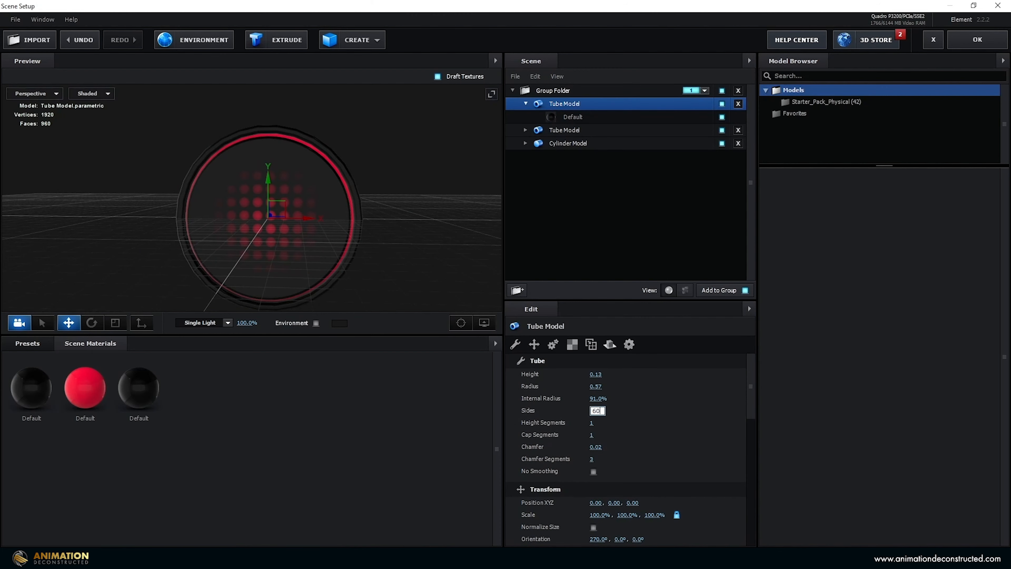
type("0")
key("Tab")
left_click_drag(179, 160, 239, 167)
left_click(976, 40)
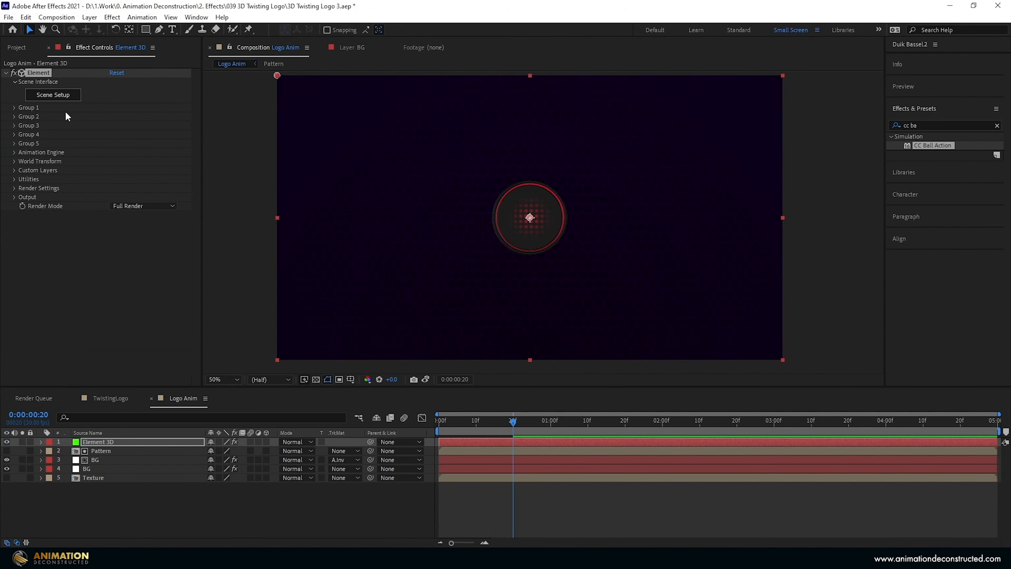
Set the Particle Size of Element's Group 1 to 16.
left_click(14, 108)
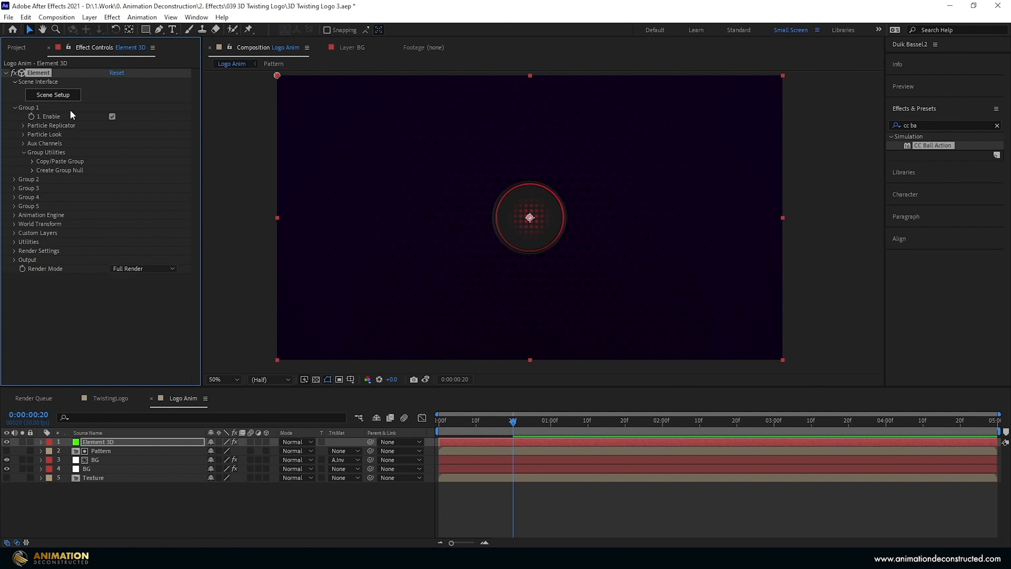
left_click(23, 134)
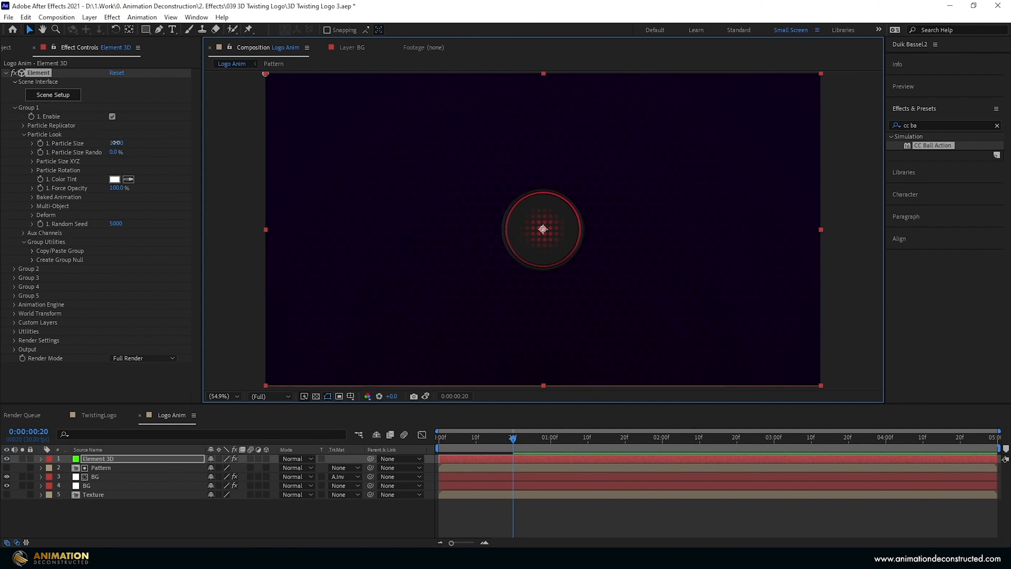
left_click(116, 143)
type("16")
key("Tab")
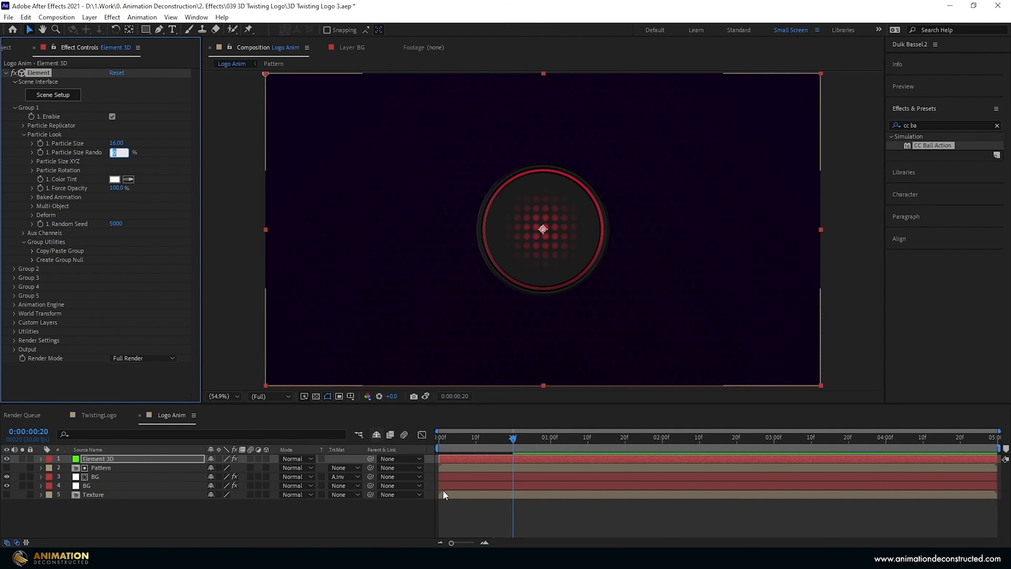
At 1 second, set the Y particle rotation of Group 1 to -80°.
left_click(552, 445)
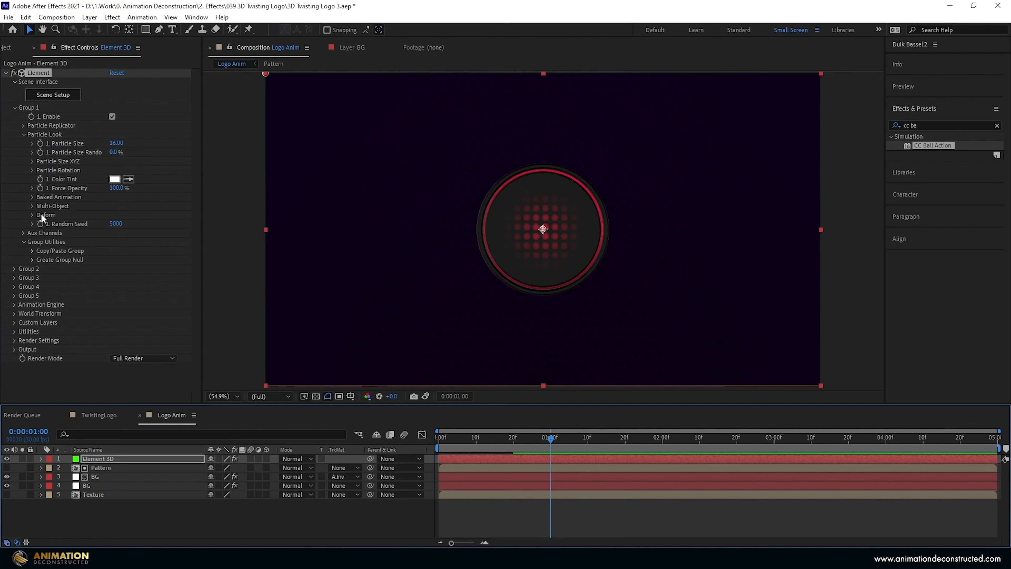
left_click(32, 215)
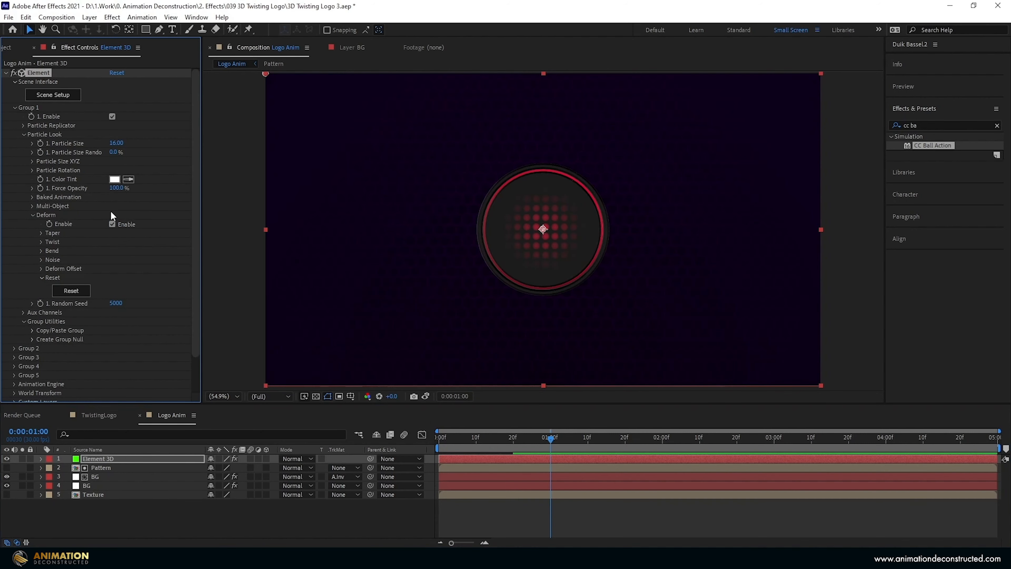
left_click(32, 170)
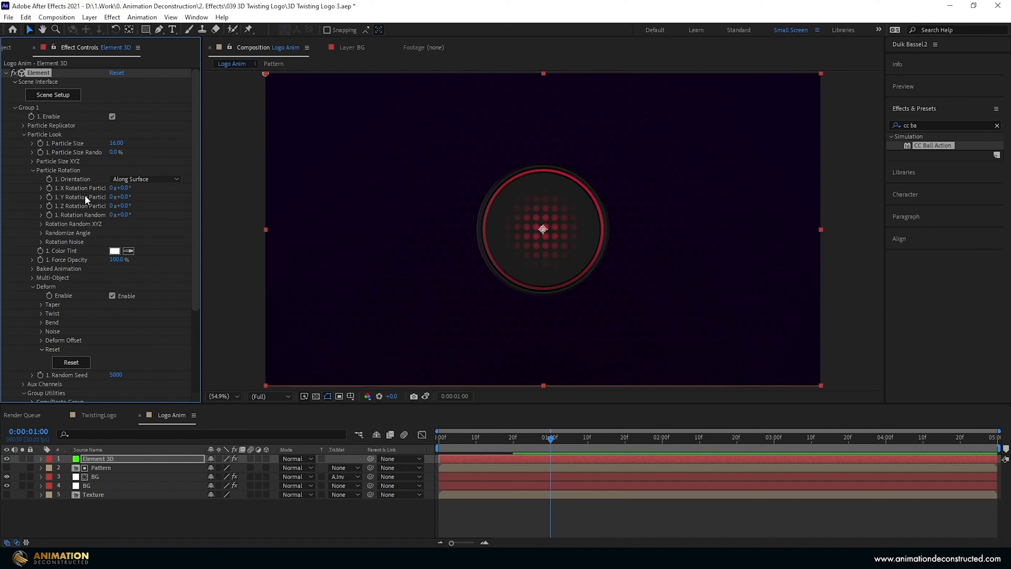
left_click_drag(124, 199, 102, 201)
left_click(126, 198)
type("-80")
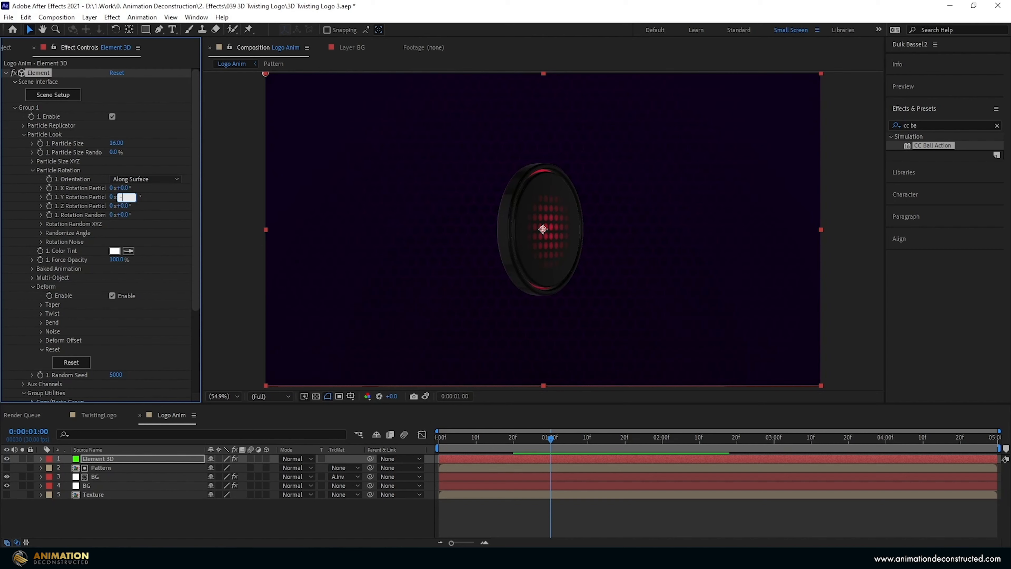
key("Return")
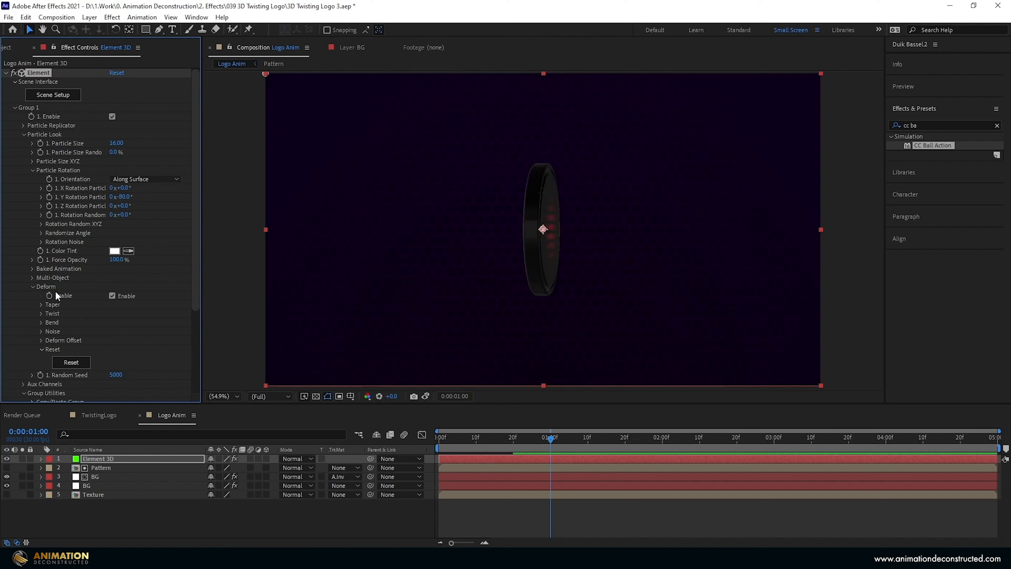
Enable the Twist deformation for Group 1 and set Twist X to 36°.
left_click(40, 313)
left_click(112, 322)
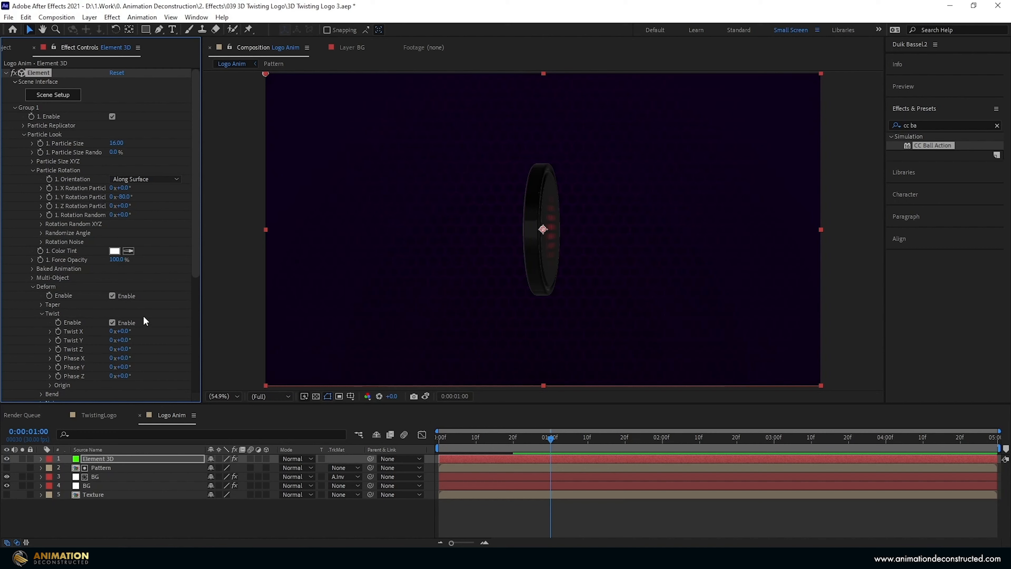
left_click_drag(125, 337, 141, 331)
left_click(126, 332)
type("36")
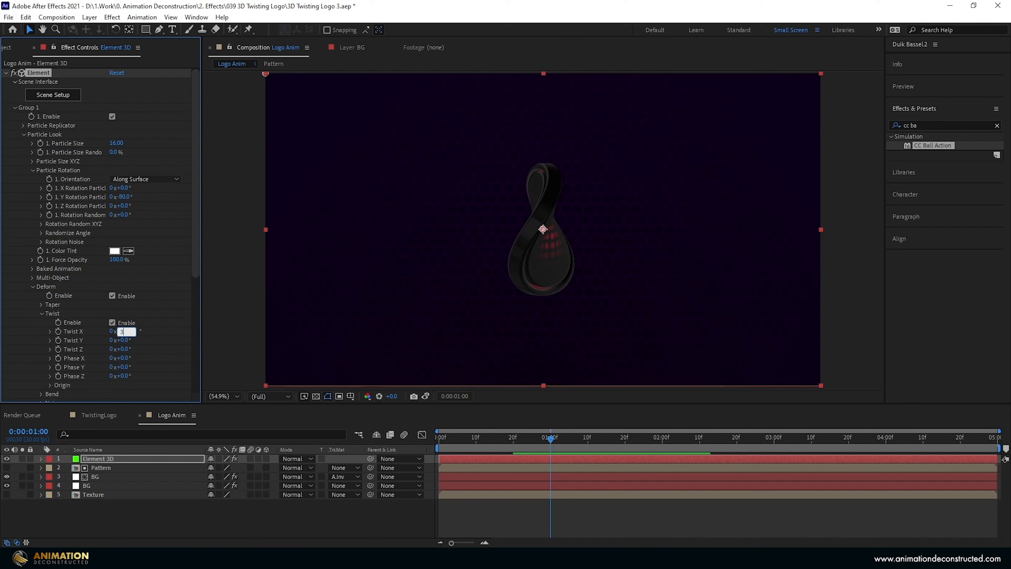
key("Return")
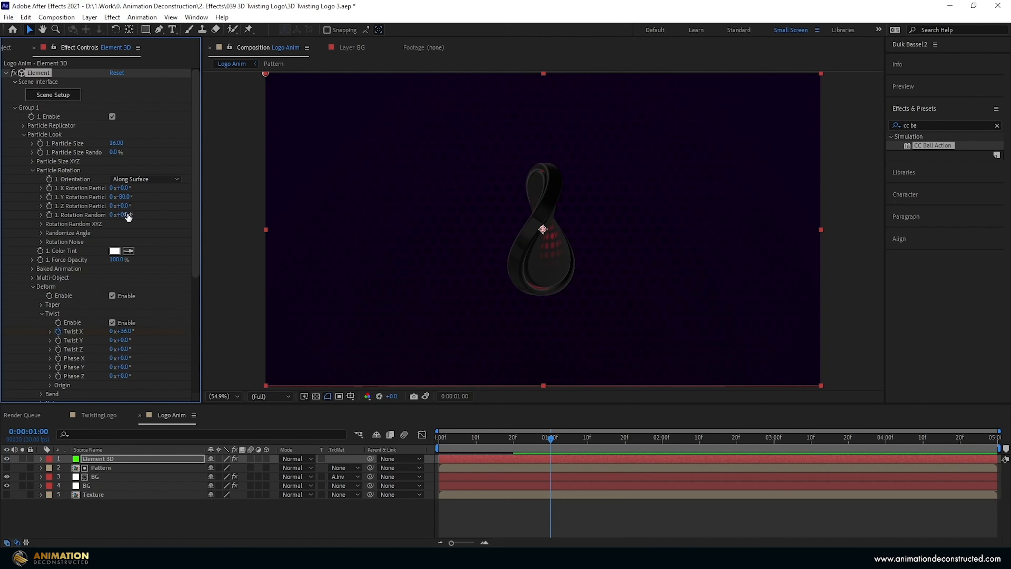
Keyframe Group 1's Position XY, Particle Size, Y rotation and Twist X at 1 second and reveal the layer's keyframed properties.
left_click(40, 142)
left_click(23, 125)
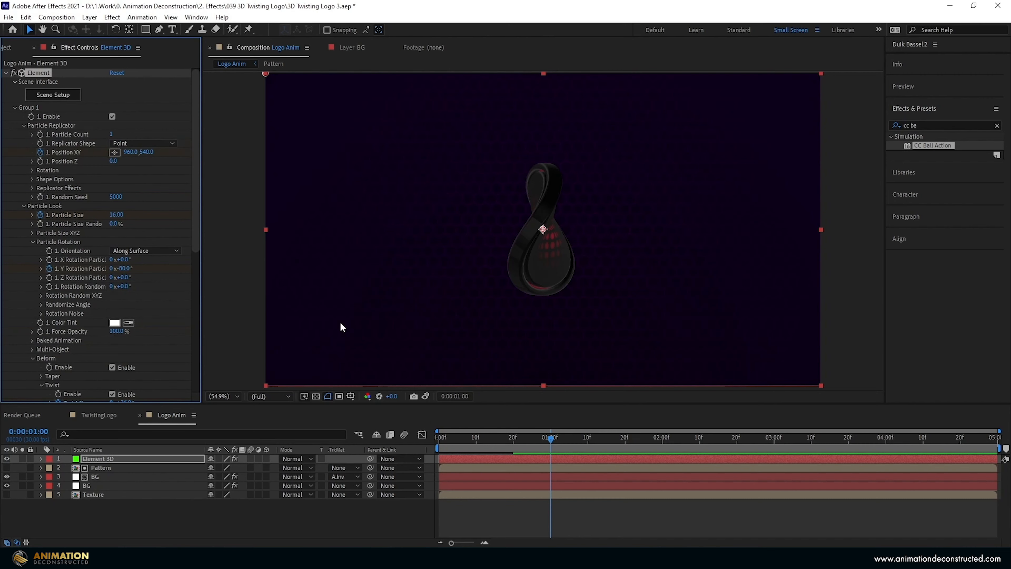
key("u")
At frame 0, move Group 1 horizontally to about 182, 540 and set its Y particle rotation to 15°.
left_click_drag(549, 439, 417, 439)
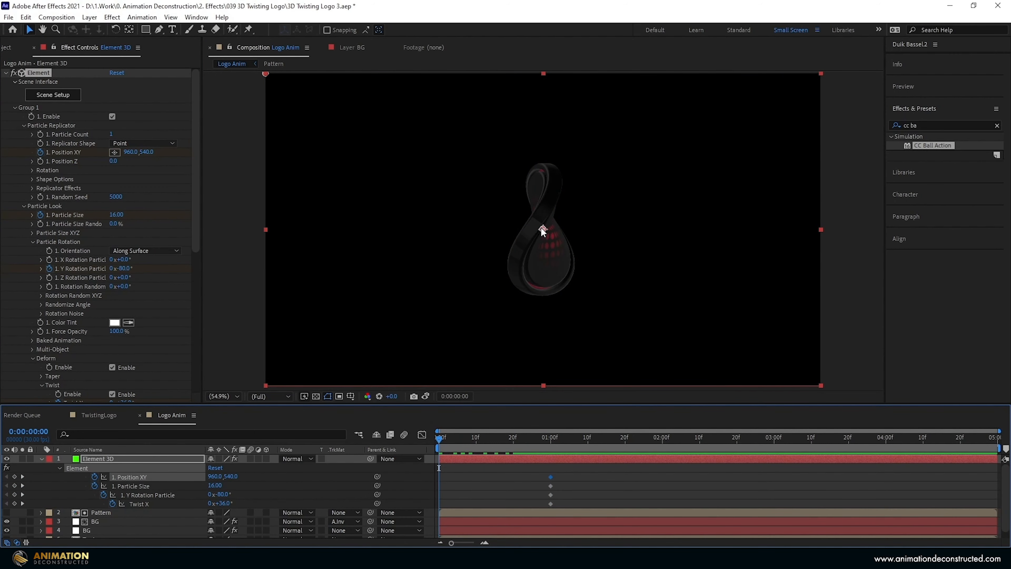
left_click_drag(544, 228, 304, 230)
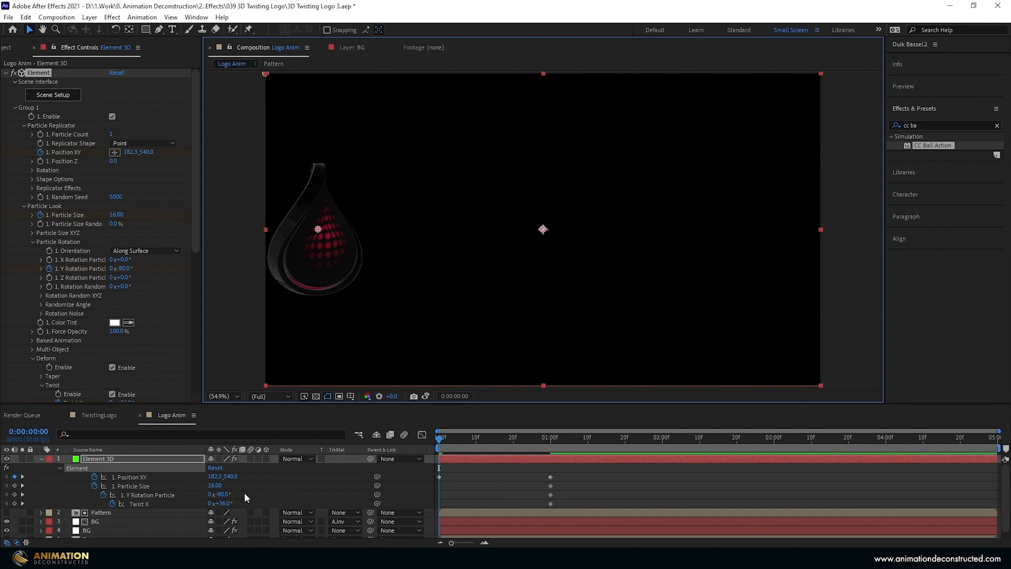
left_click(124, 268)
type("-20")
key("Return")
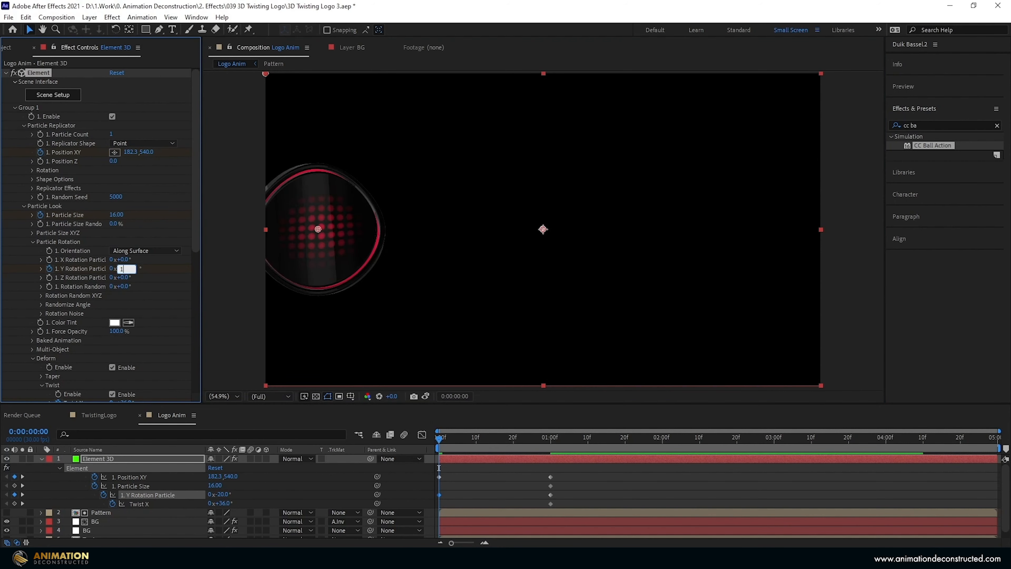
type("15")
key("Tab")
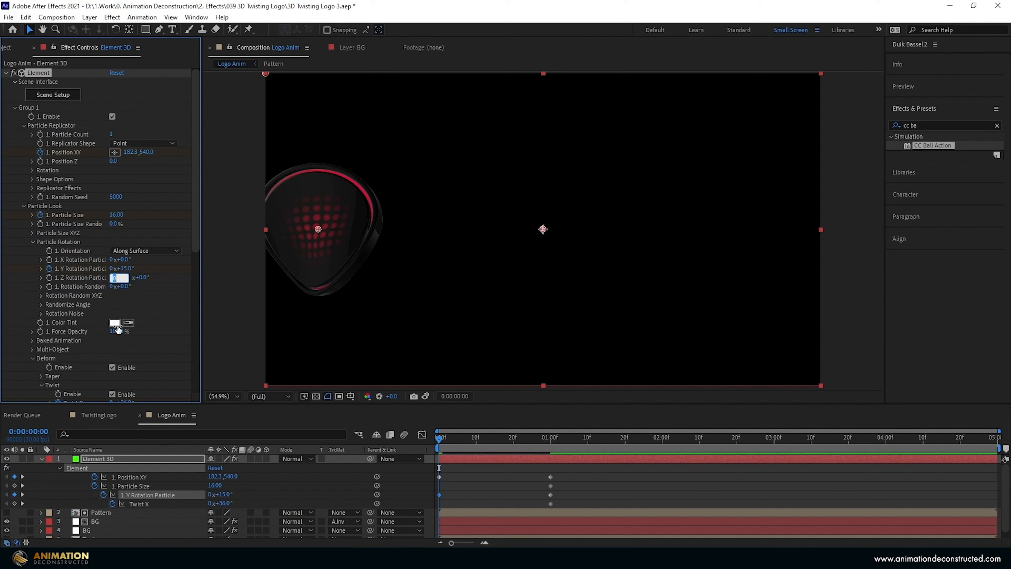
At frame 0, set Group 1's Twist X to -62° and move the disc off the frame's left side to about -251, 540.
left_click(168, 309)
scroll(168, 309, "down", 3)
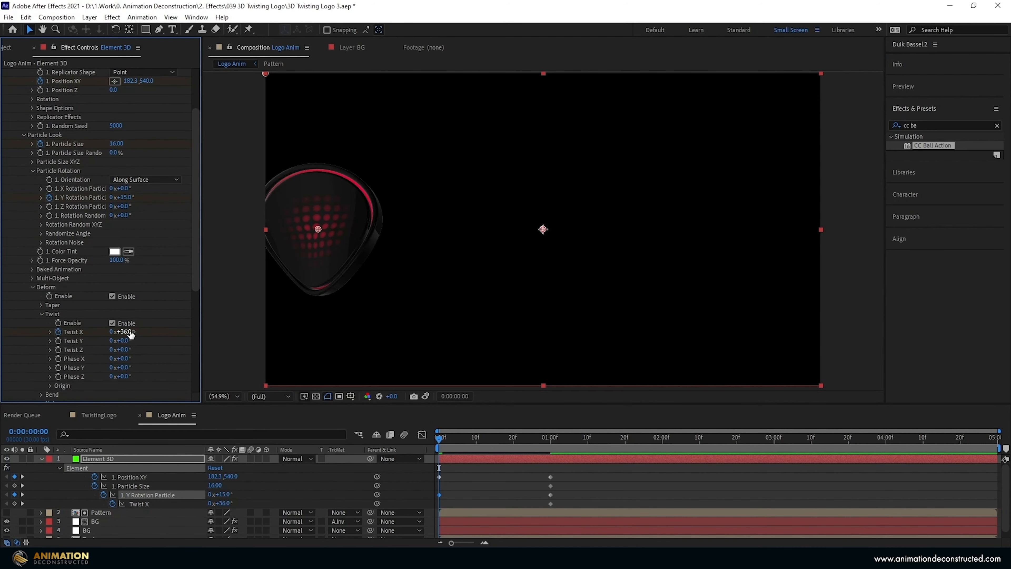
left_click_drag(130, 332, 113, 337)
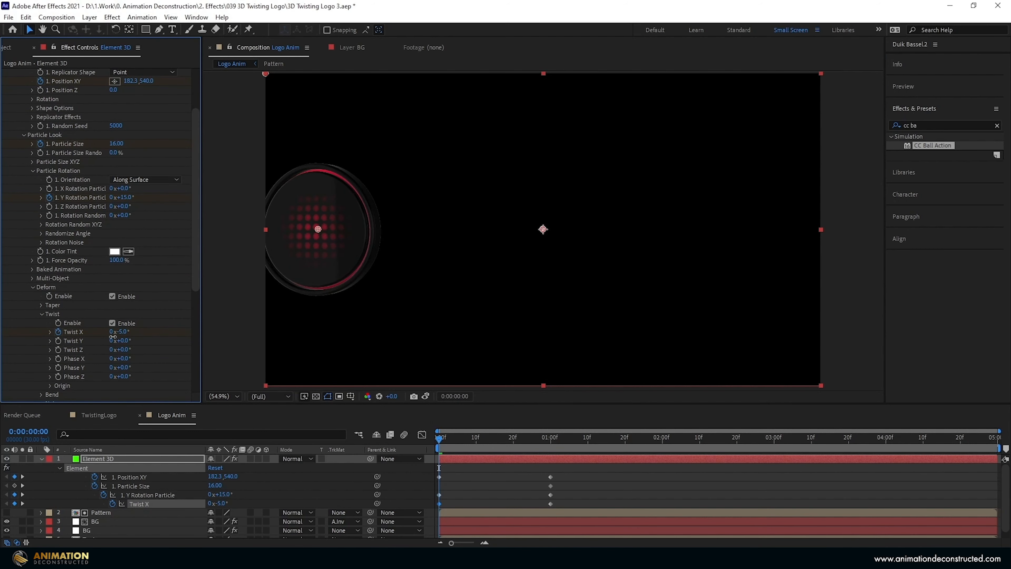
left_click(125, 332)
type("-62")
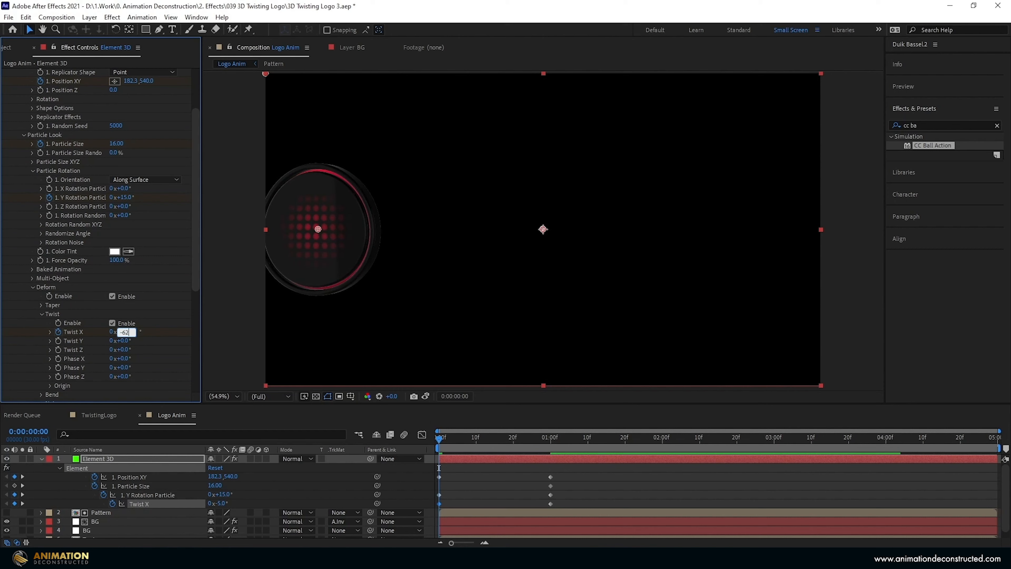
key("Tab")
left_click_drag(319, 229, 194, 240)
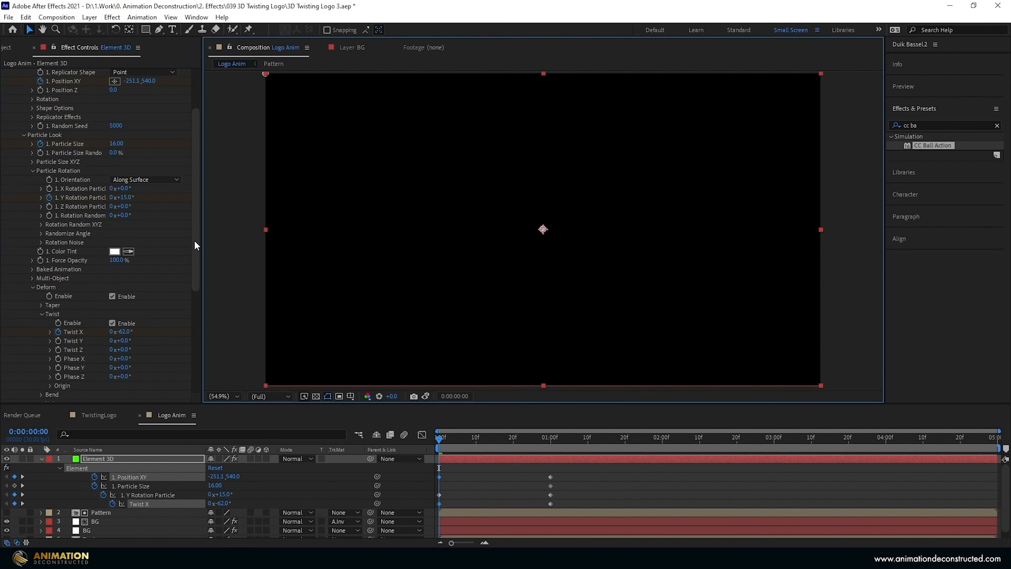
At 0:00:01:15, set Group 1's Particle Size to 14.7.
left_click(552, 440)
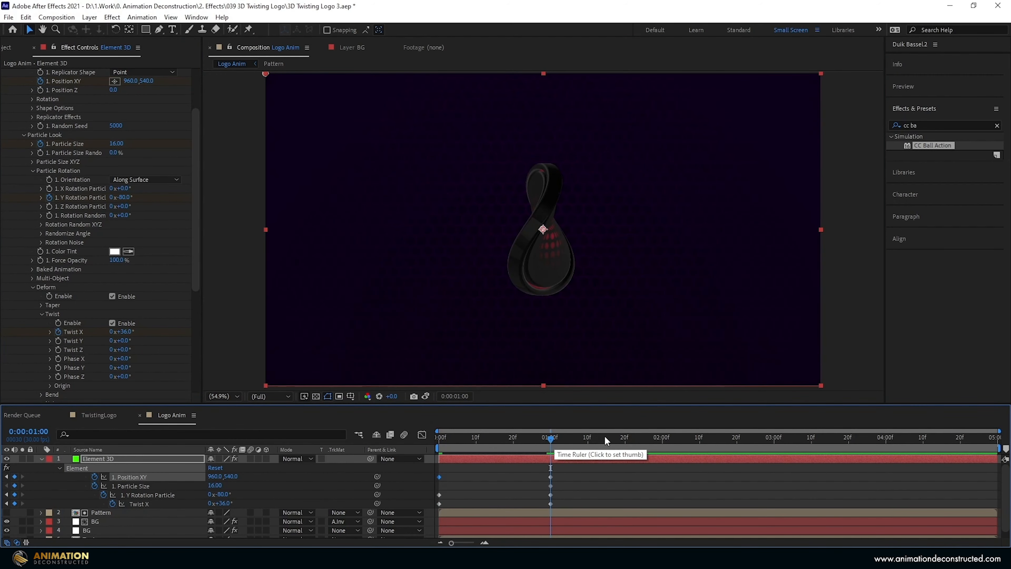
key("shift+Page_Down")
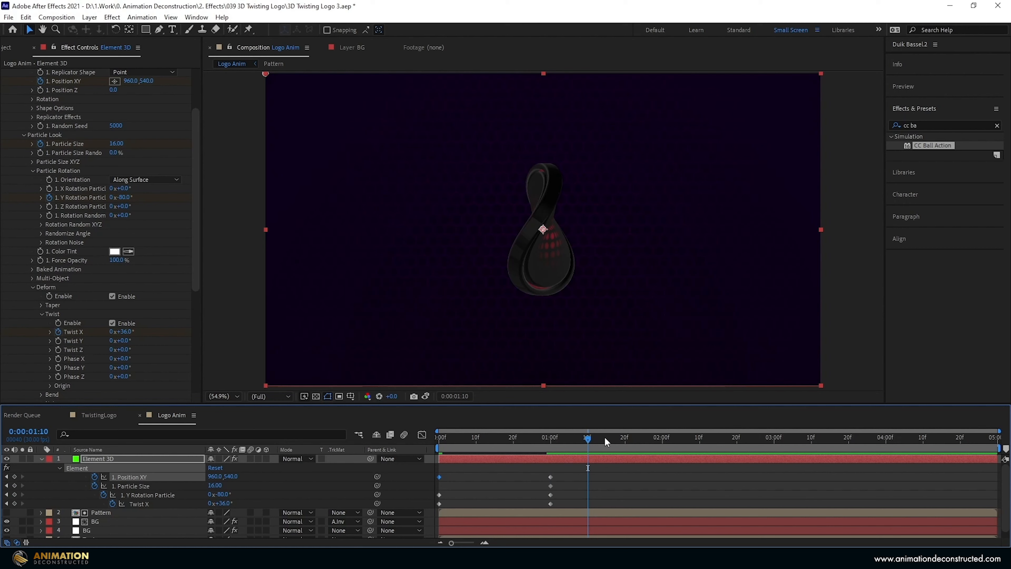
key("Page_Down")
key("Page_Down")
key("Page_Down")
key("Page_Down")
key("Page_Down")
left_click(218, 485)
type("14.7")
key("Tab")
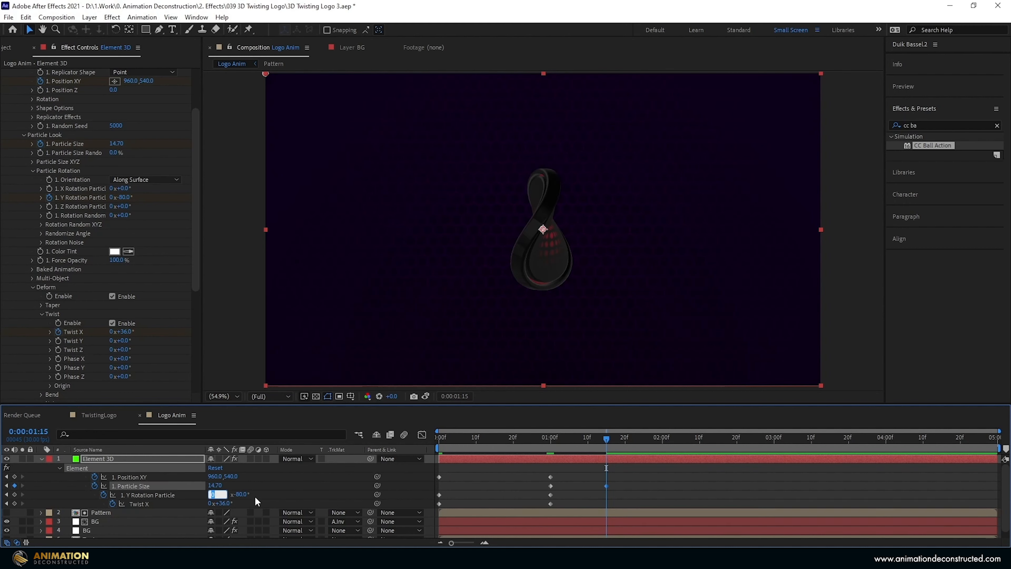
At 0:00:01:15, set both the Y particle rotation and Twist X of Group 1 to 0°.
key("Tab")
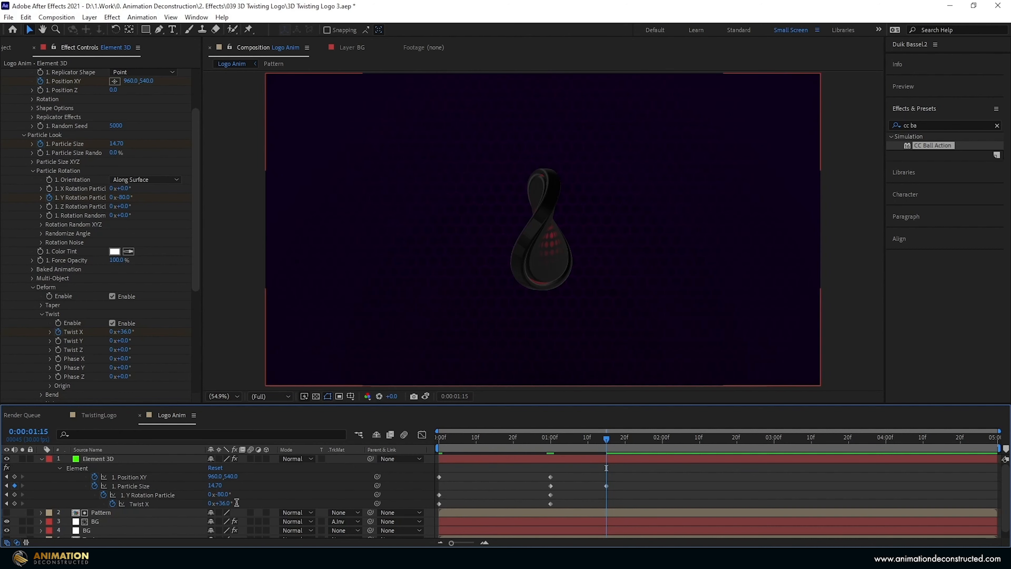
type("0")
key("Tab")
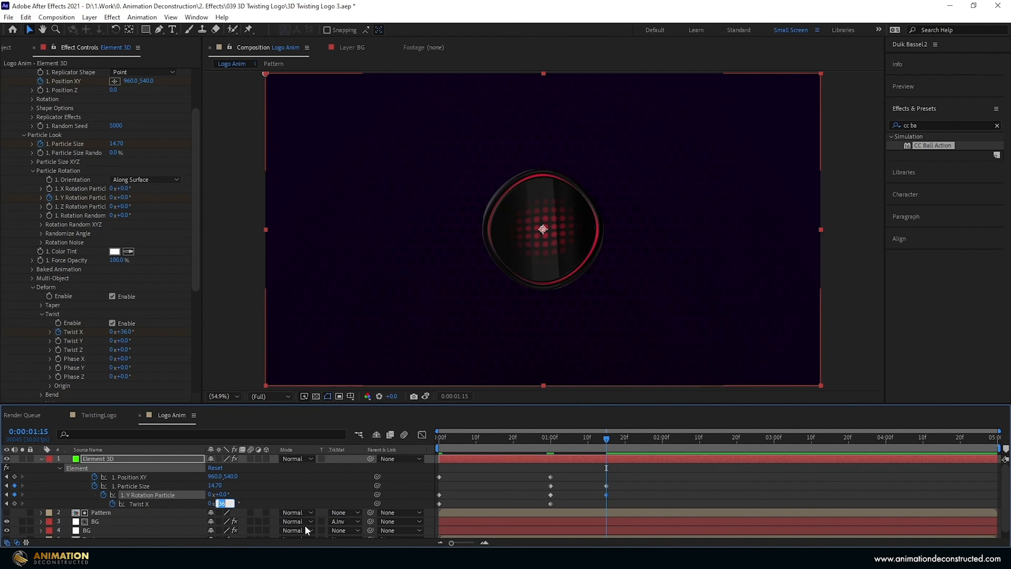
type("0")
key("Return")
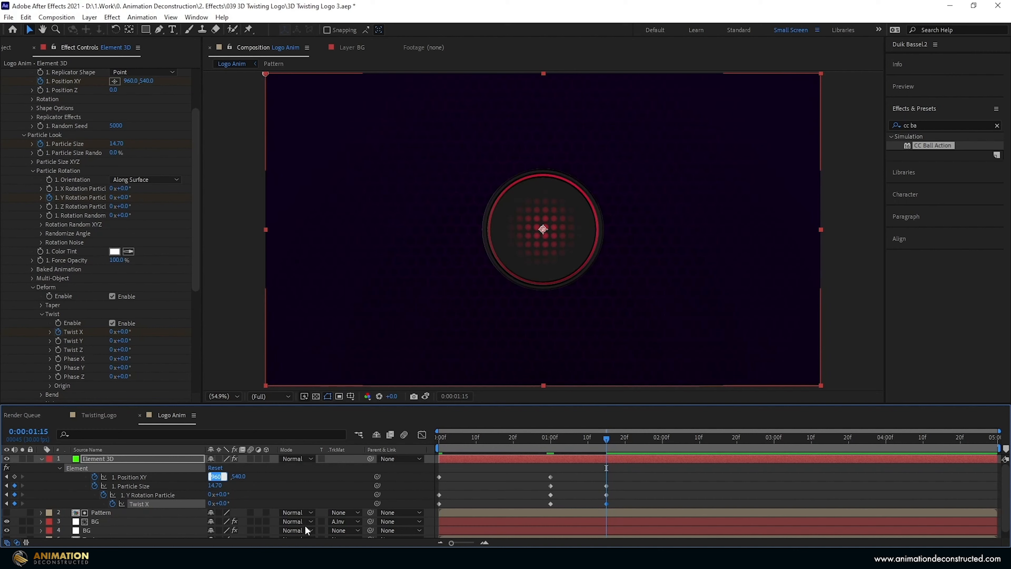
Apply Easy Ease to all Group 1 keyframes, lengthen the speed-graph handles on both sides of the 1-second keyframes, and preview the animation.
left_click_drag(646, 473, 434, 505)
key("F9")
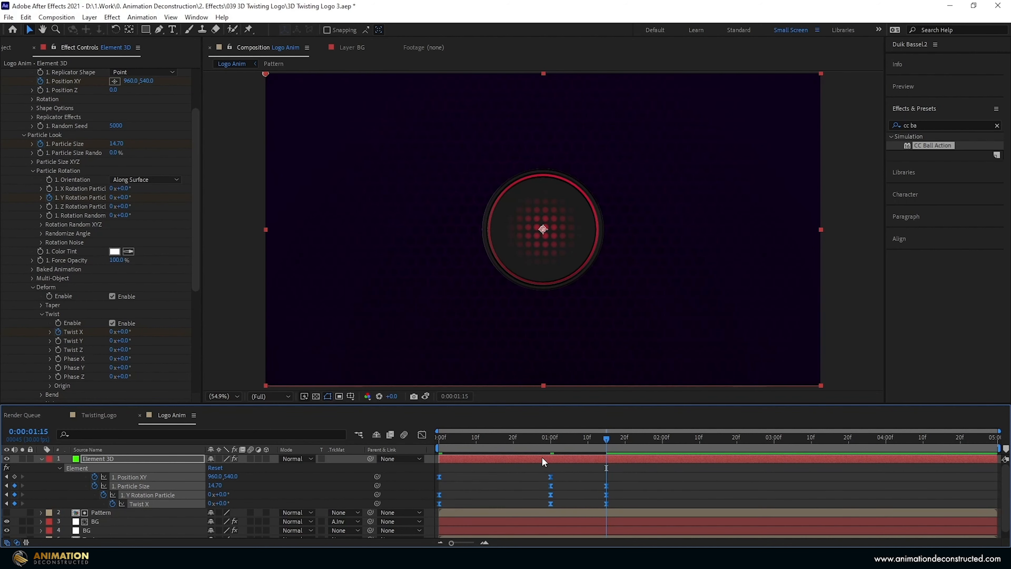
left_click(421, 434)
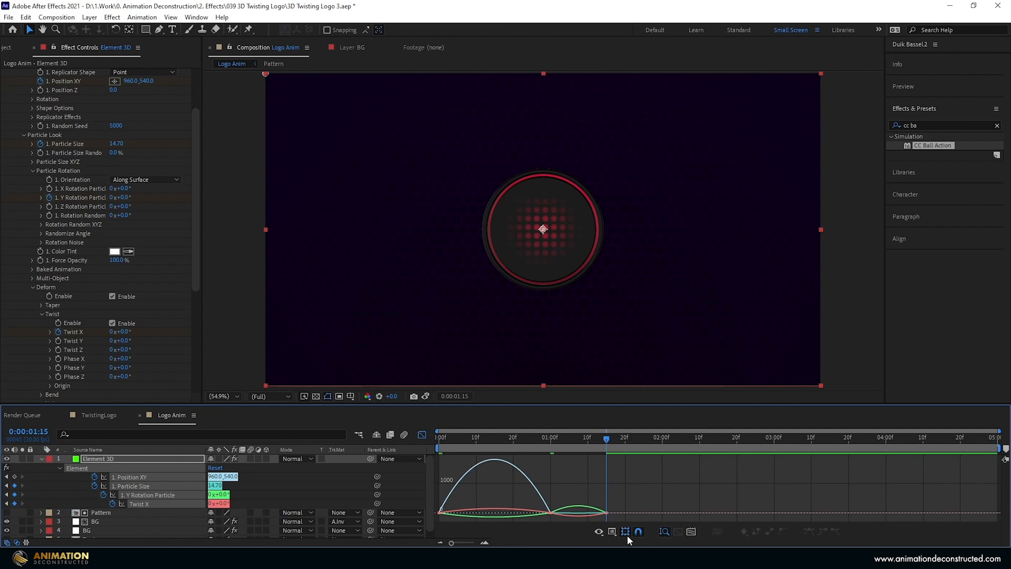
left_click(614, 532)
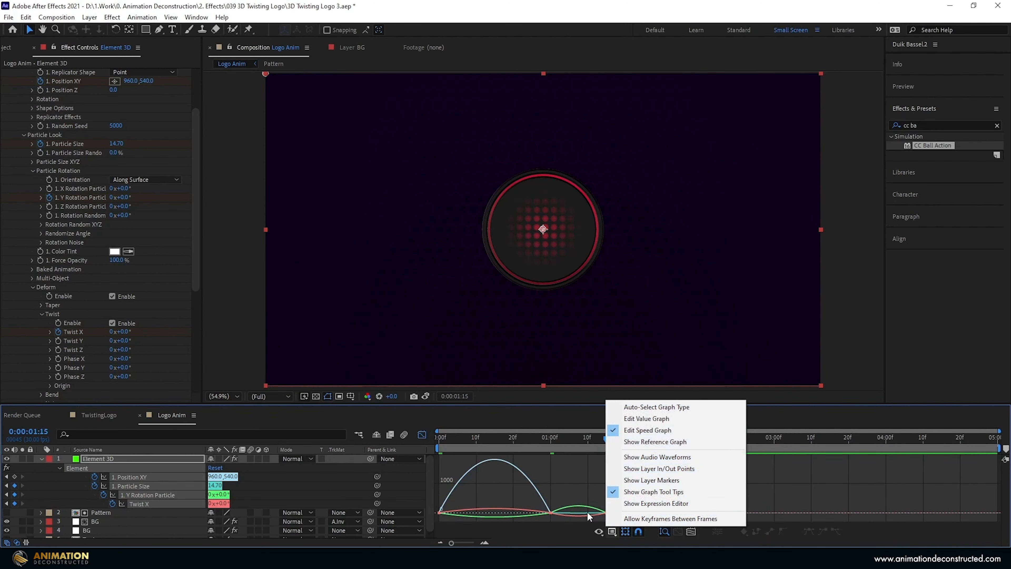
left_click_drag(562, 492, 527, 522)
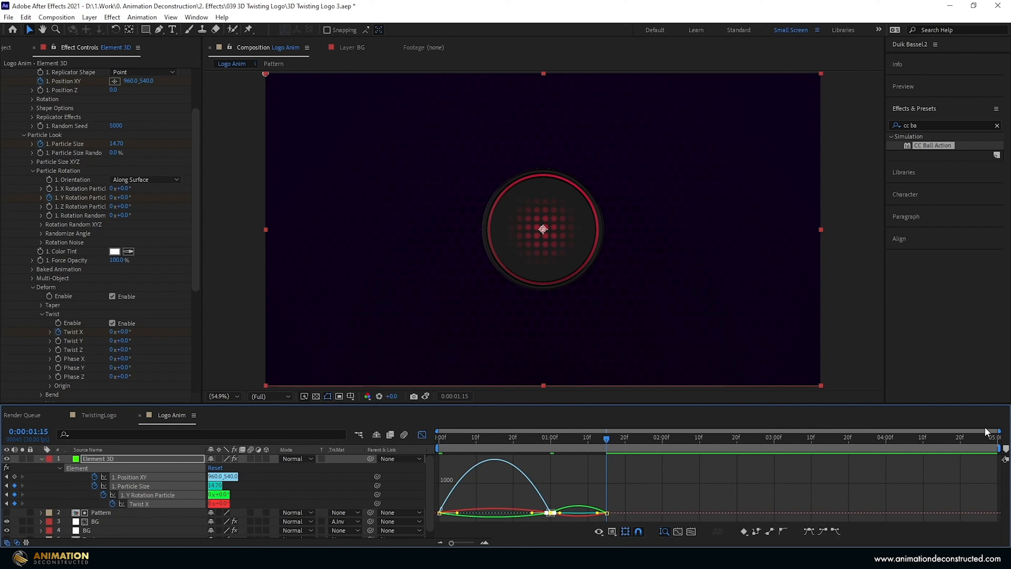
left_click_drag(985, 432, 715, 437)
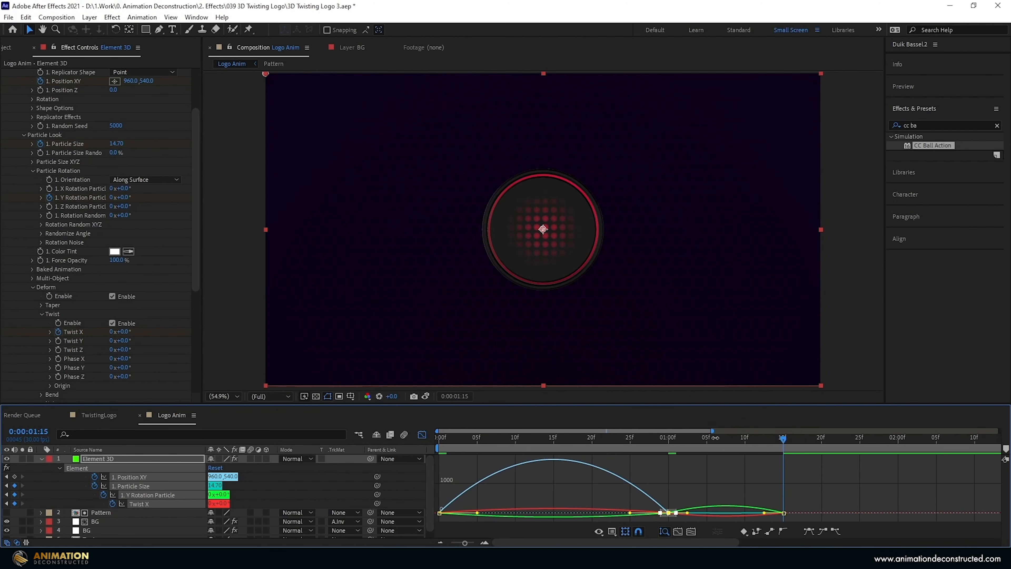
left_click_drag(687, 513, 705, 511)
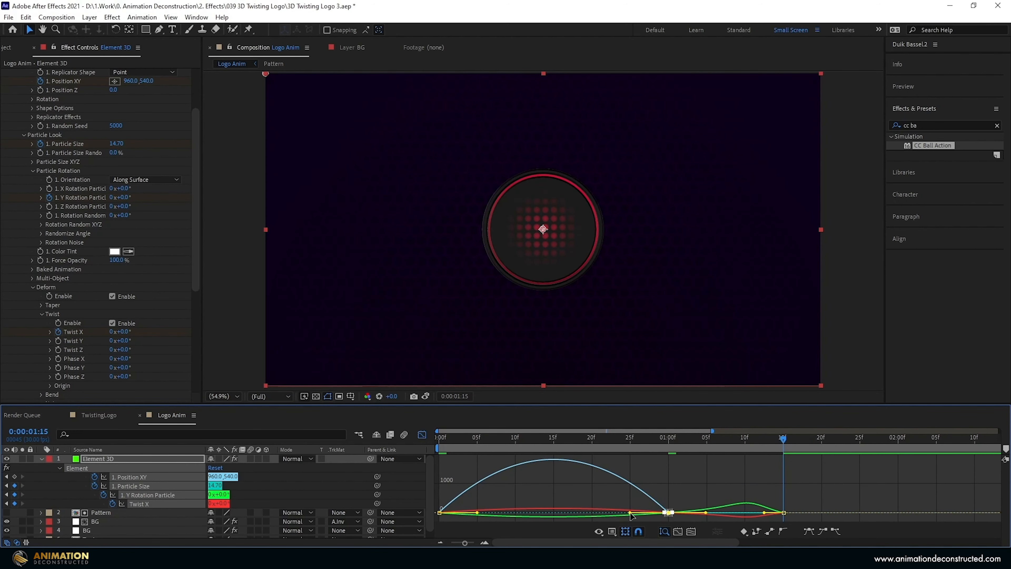
left_click_drag(630, 513, 591, 515)
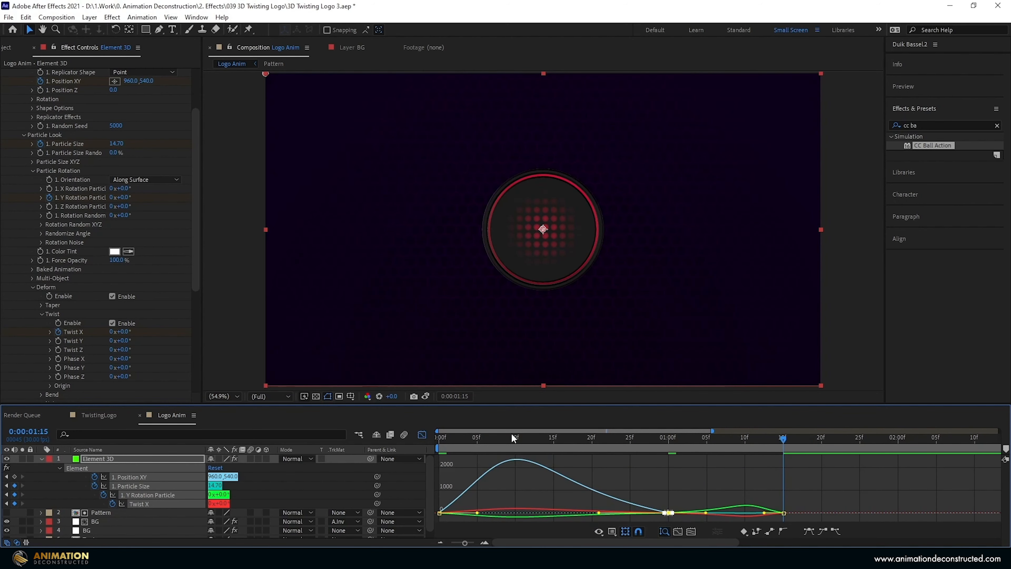
key("Home")
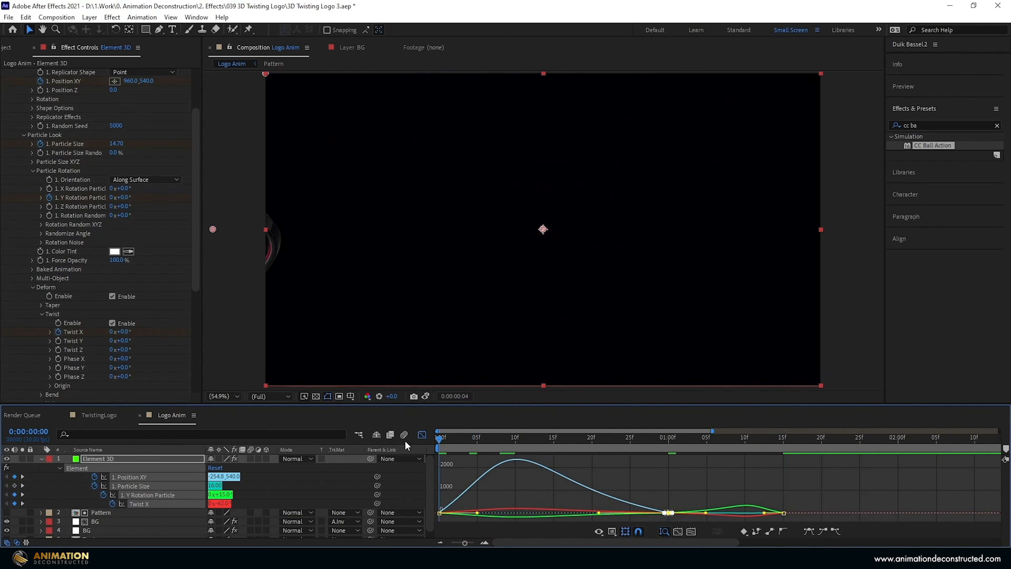
key("space")
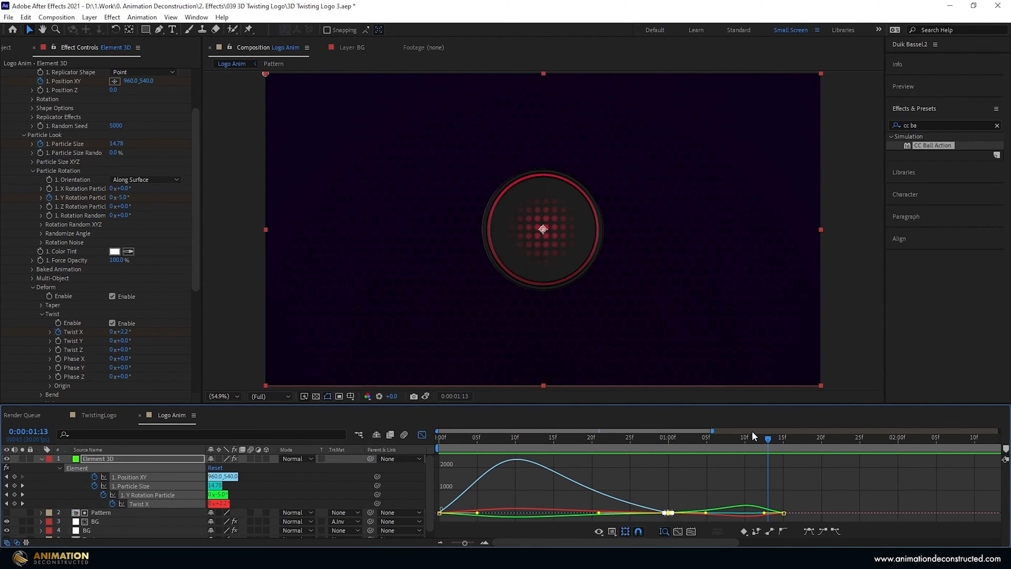
Set Group 1's Y particle rotation at 0:00:01:15 to 180° and preview the animation from the start.
left_click(783, 438)
left_click(422, 434)
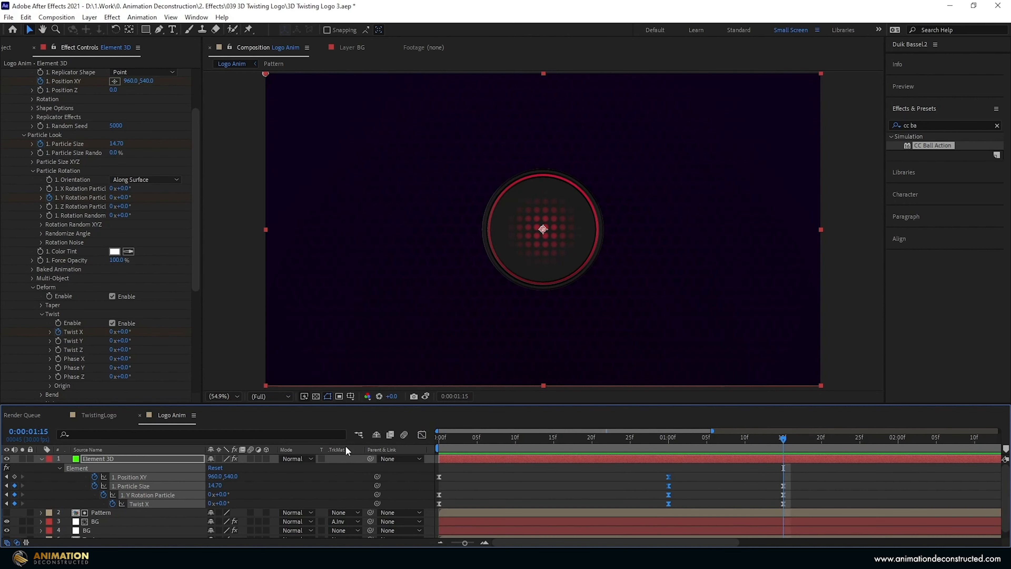
left_click(318, 488)
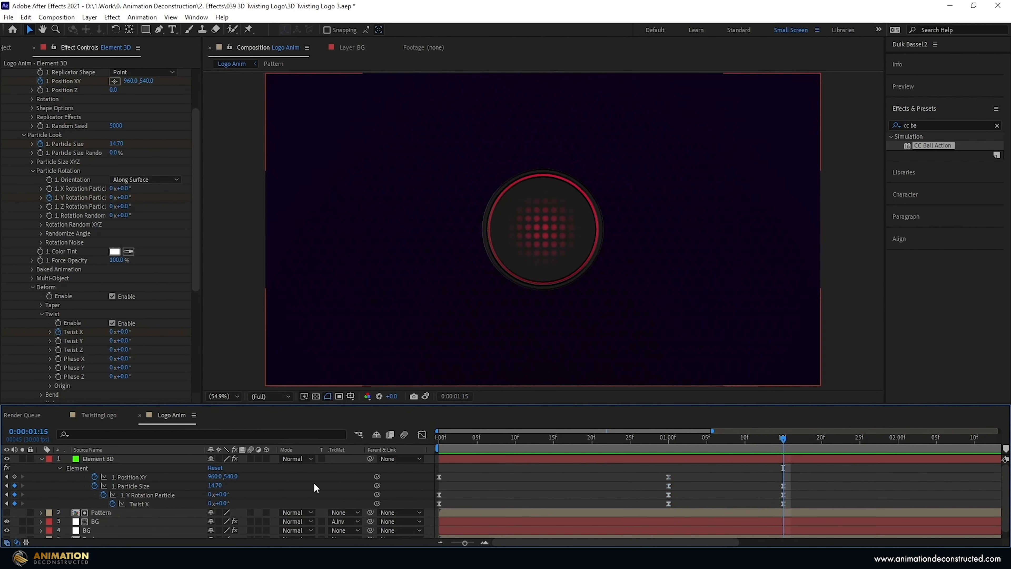
left_click_drag(222, 494, 266, 490)
left_click(229, 495)
type("180")
key("Return")
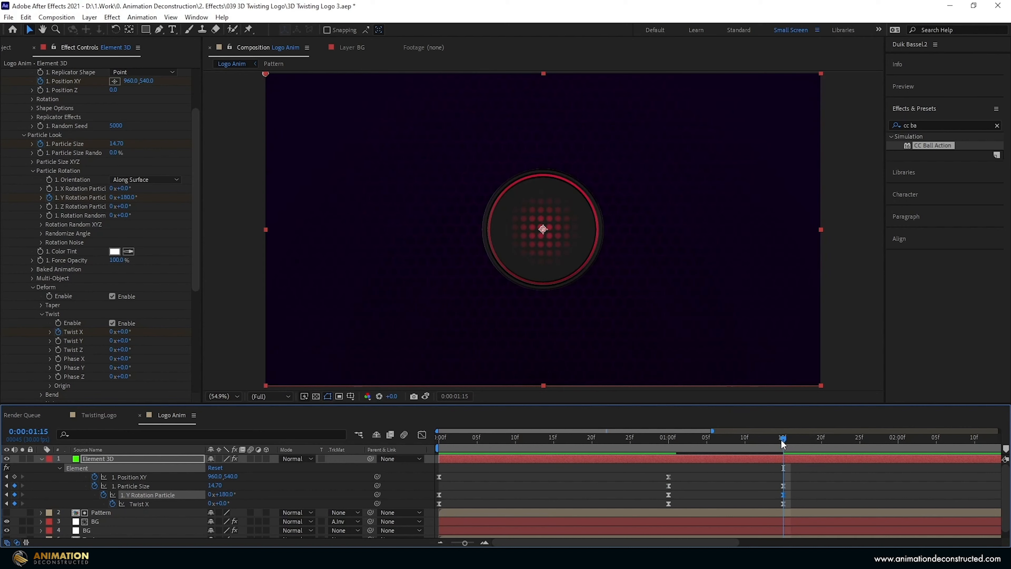
key("Home")
key("space")
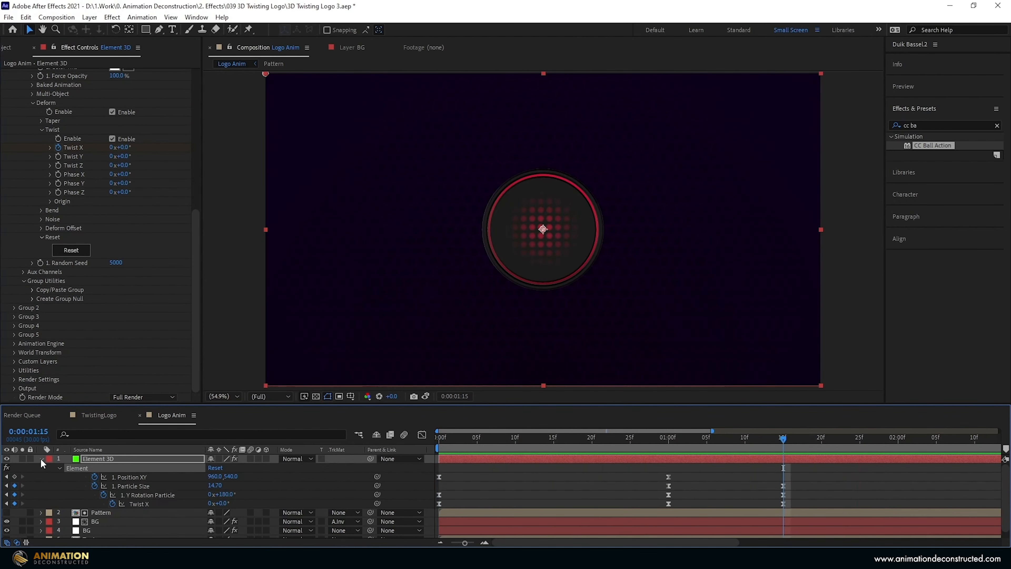
Collapse the Element 3D layer's properties, duplicate the layer and solo the upper copy.
left_click(41, 459)
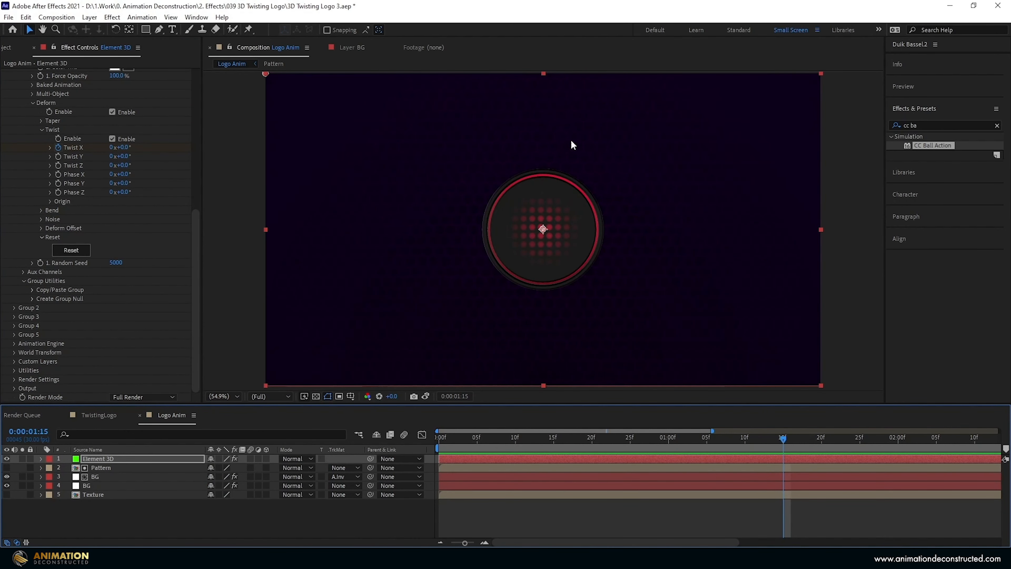
left_click(96, 458)
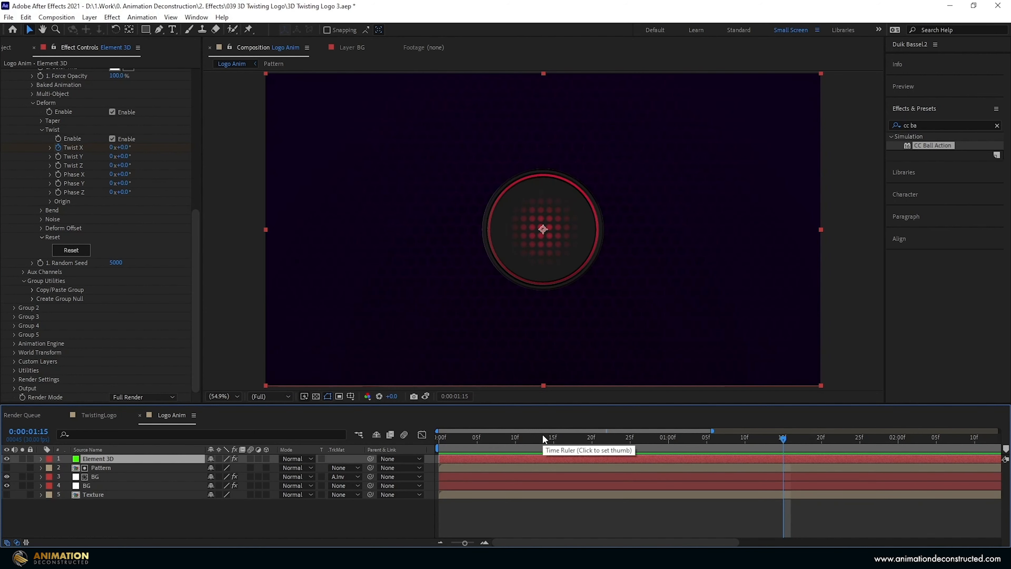
key("ctrl+d")
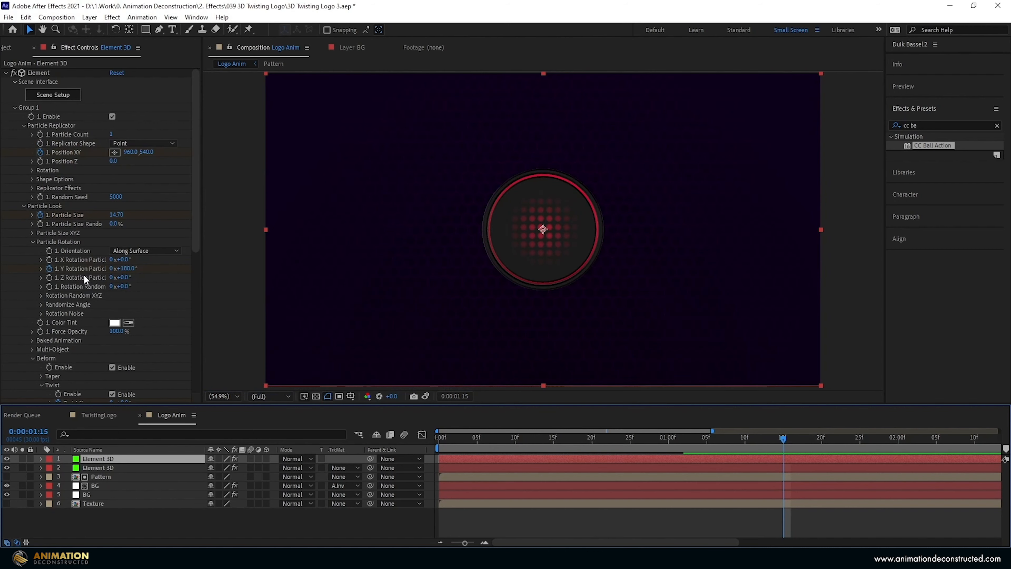
left_click(22, 458)
Reveal the Output settings of the duplicated layer's Element effect.
scroll(109, 235, "down", 10)
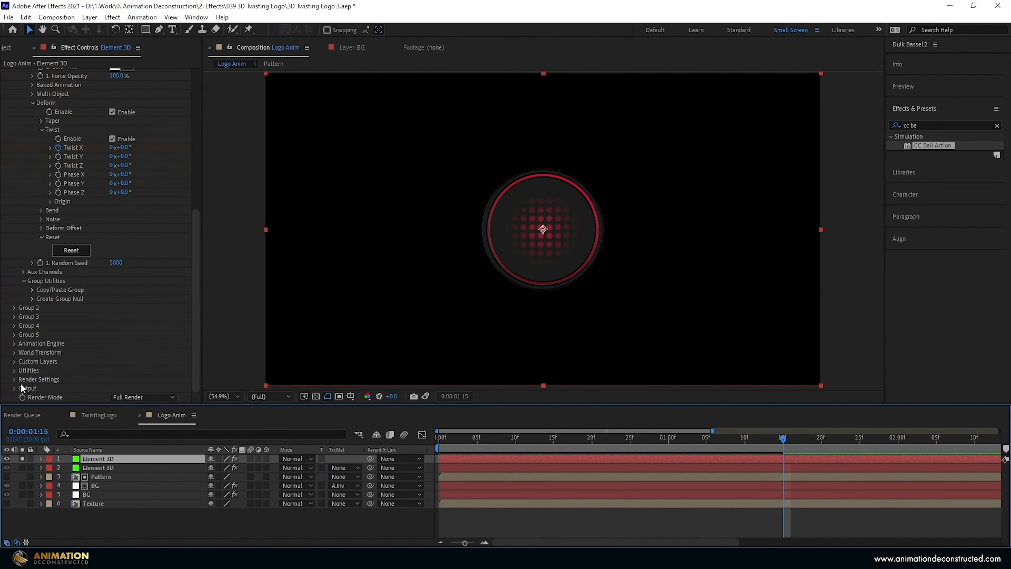
left_click(14, 388)
scroll(87, 325, "down", 6)
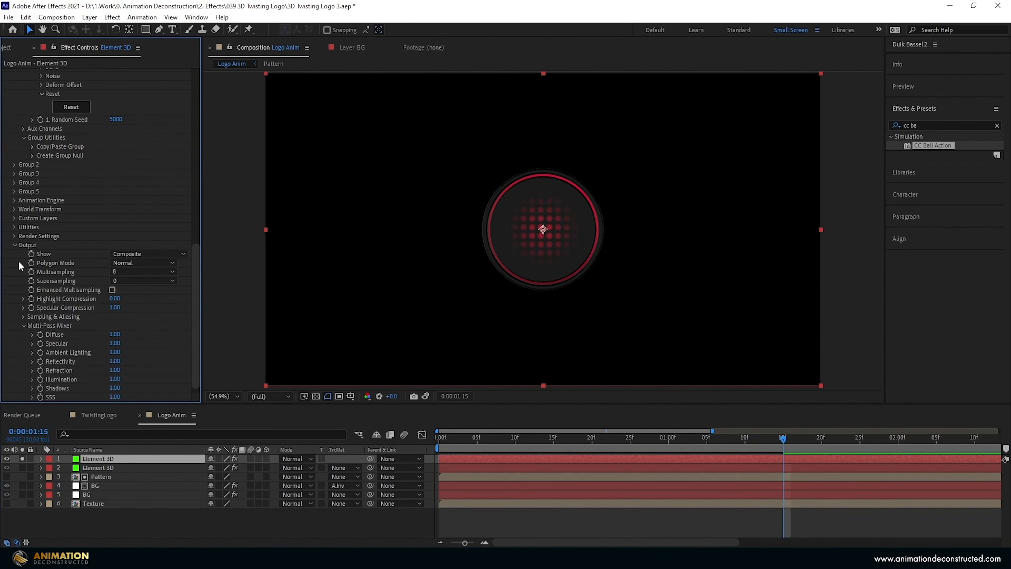
Set the top Element 3D layer's output to show the Diffuse pass and collapse the Element effect's settings.
left_click(140, 253)
left_click(148, 322)
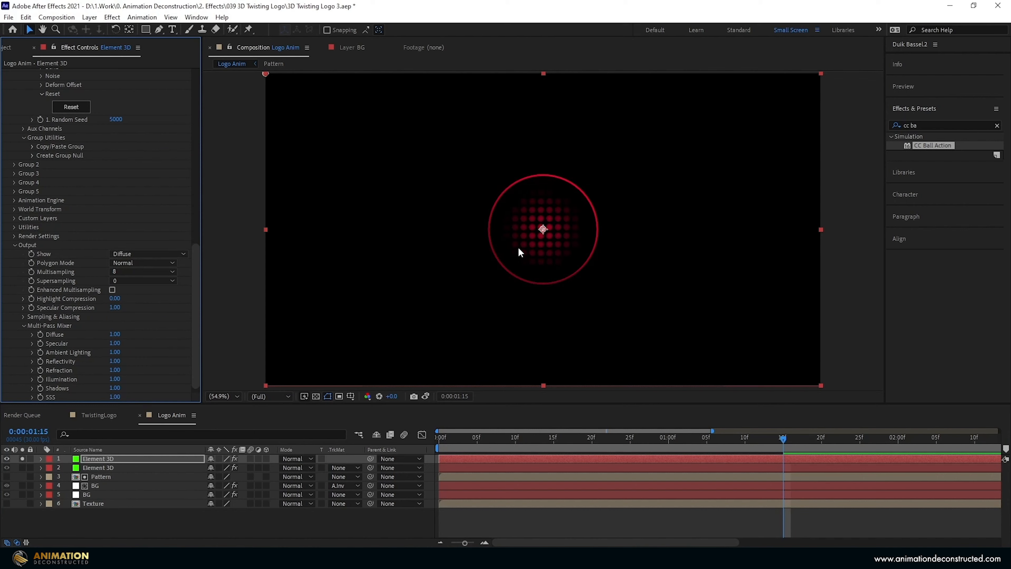
scroll(44, 177, "up", 10)
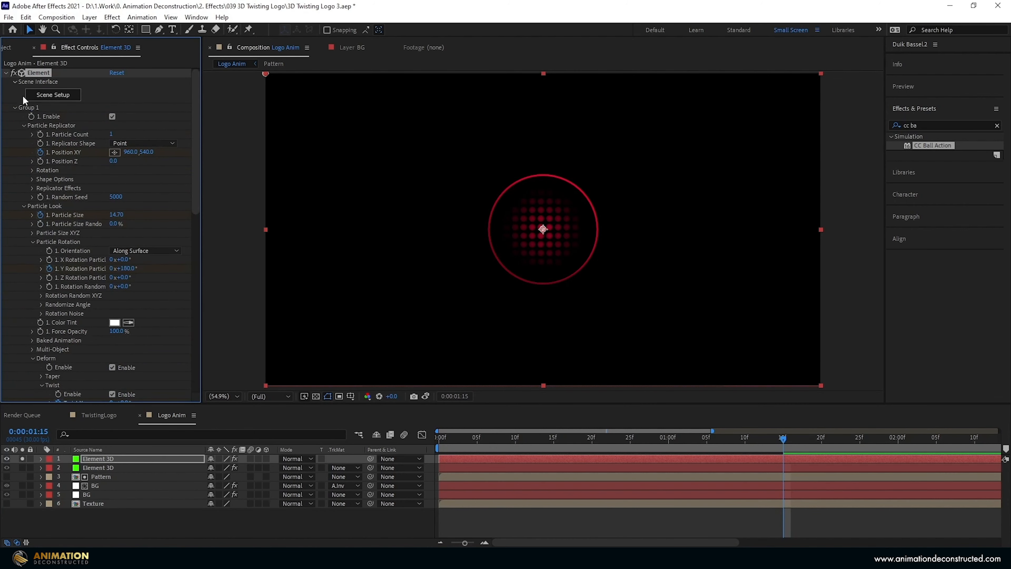
left_click(5, 72)
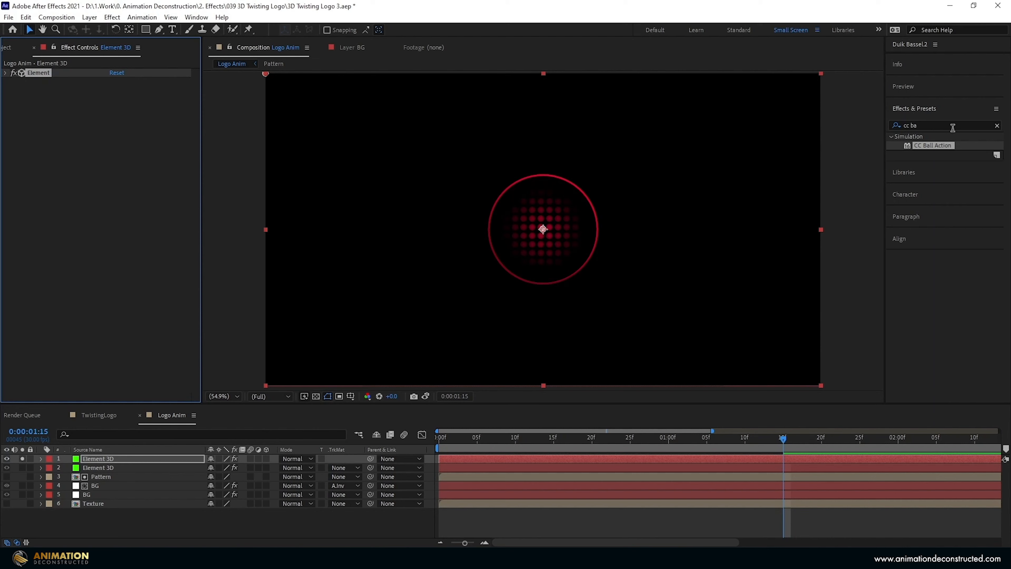
Apply the Glow effect to the top Element 3D layer with a 35% threshold and a radius of 30.
left_click(947, 125)
type("glow")
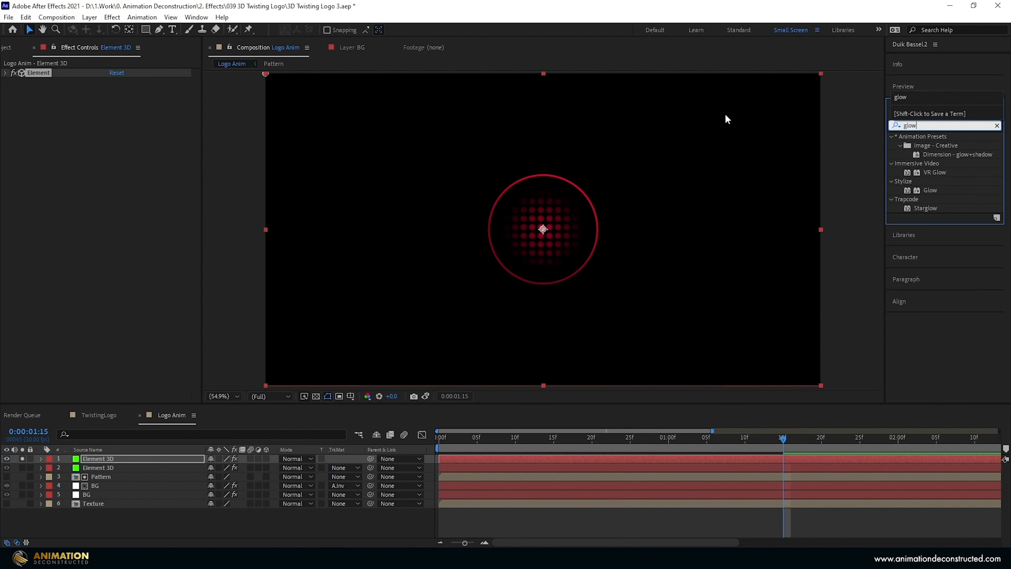
double_click(925, 192)
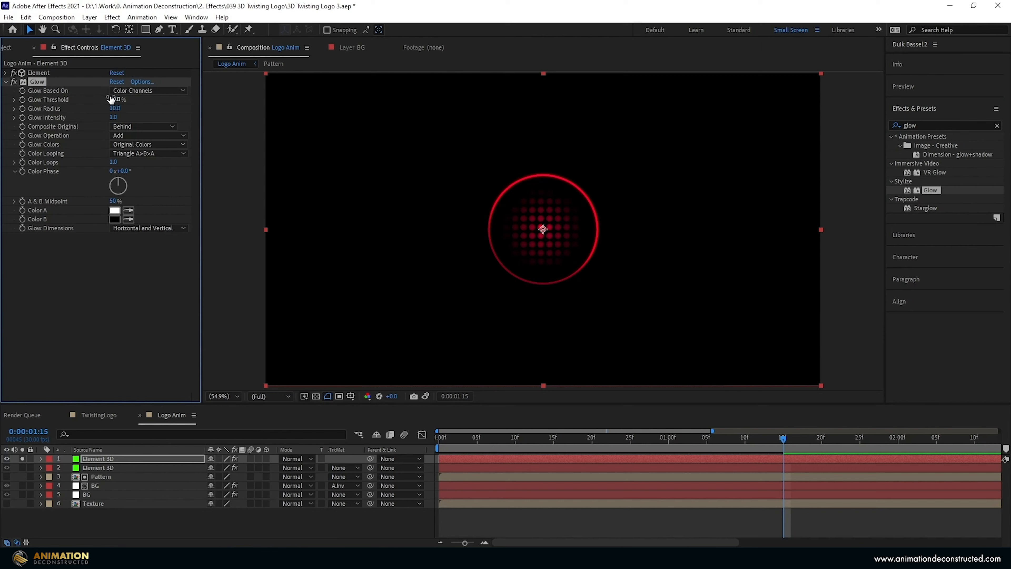
left_click(114, 99)
type("3")
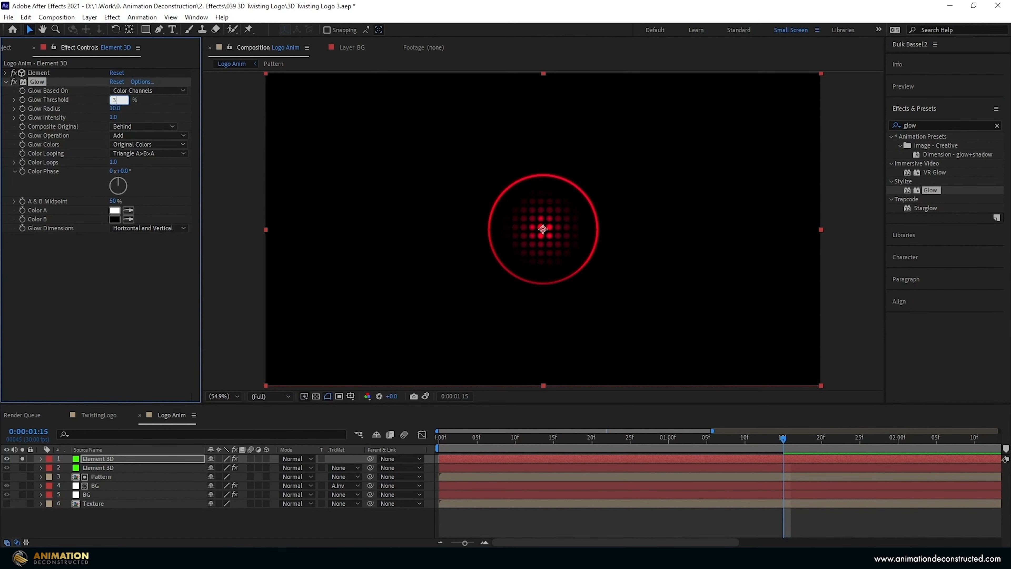
type("5")
key("Tab")
type("30")
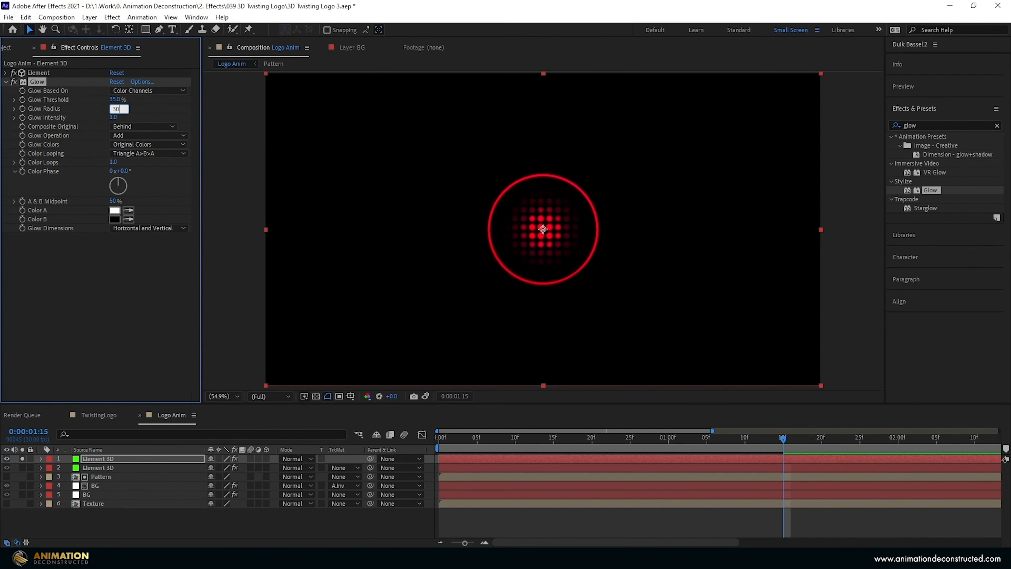
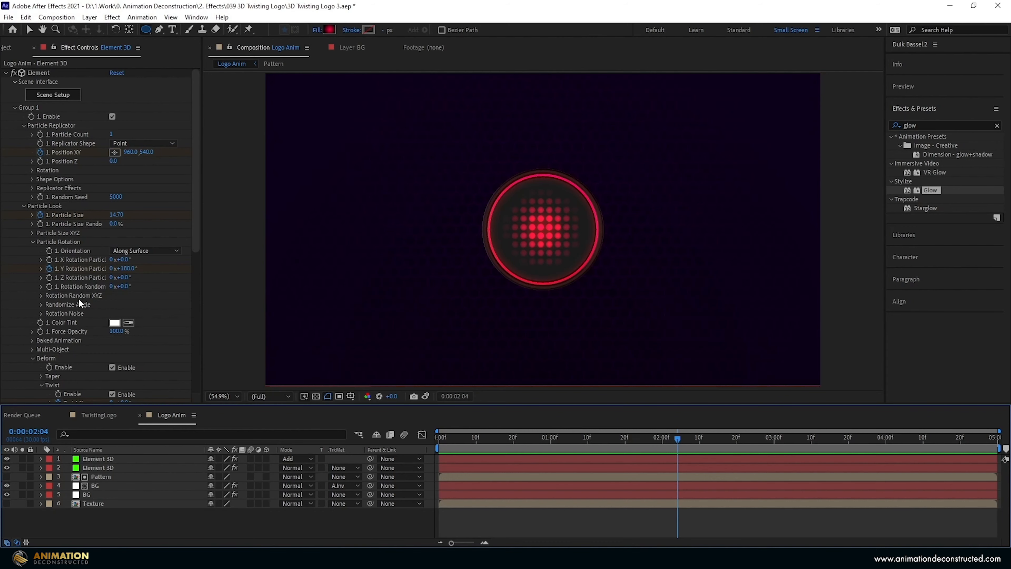
Create a full-frame ellipse shape layer, constrain its proportions to a circle and set its size to 360 by 360.
double_click(146, 30)
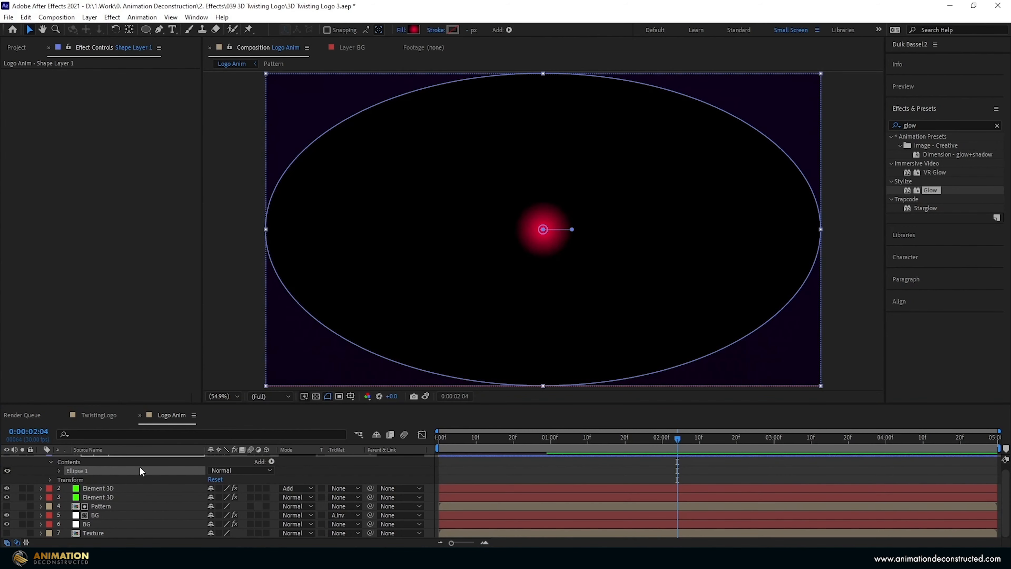
key("u")
key("u")
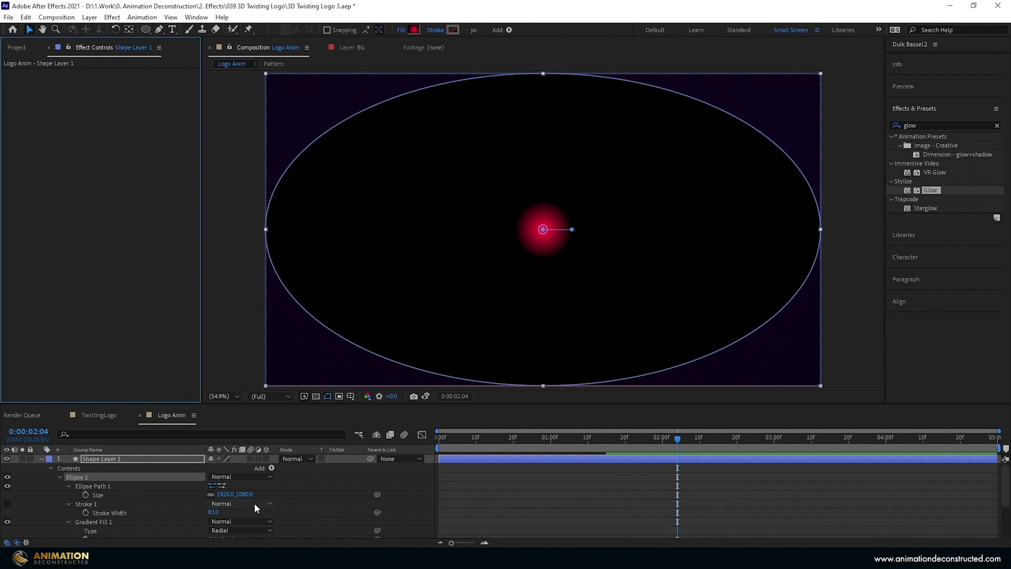
left_click(210, 495, "alt")
scroll(577, 216, "down", 1)
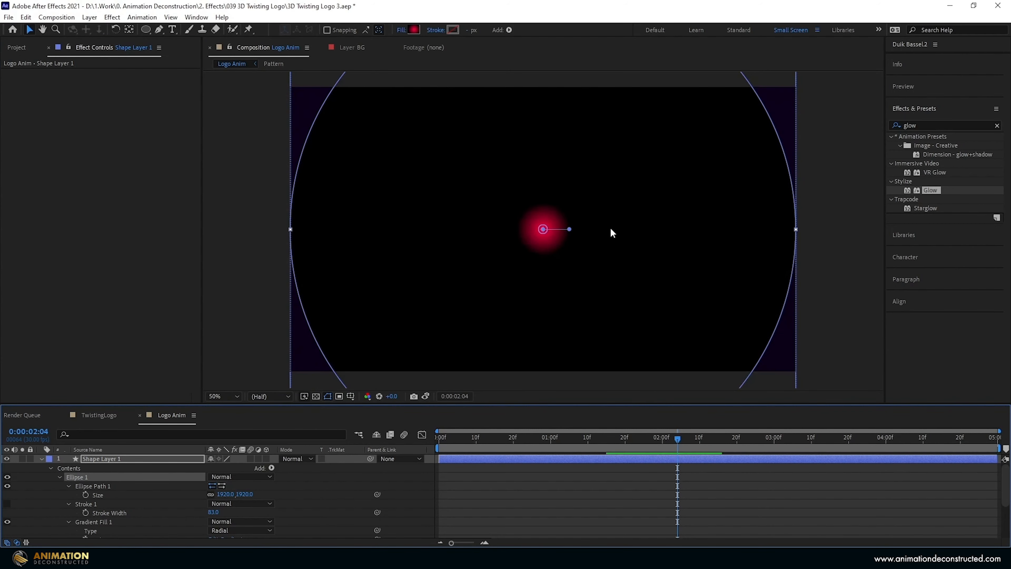
scroll(610, 227, "down", 2)
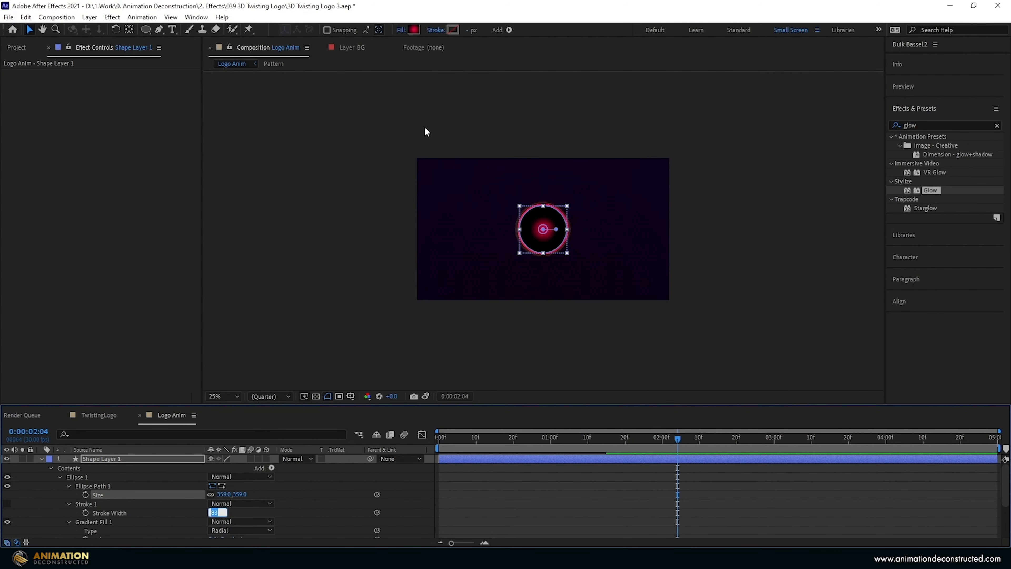
scroll(551, 218, "up", 2)
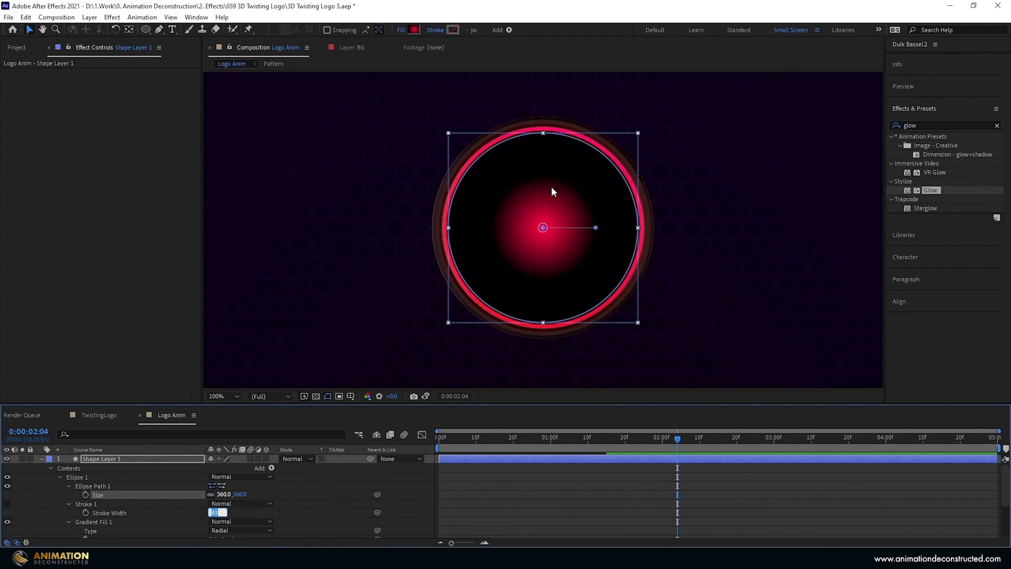
Change the circle's radial gradient fill to black at the centre and white at the outer end, shifting its midpoint outward.
left_click(415, 29)
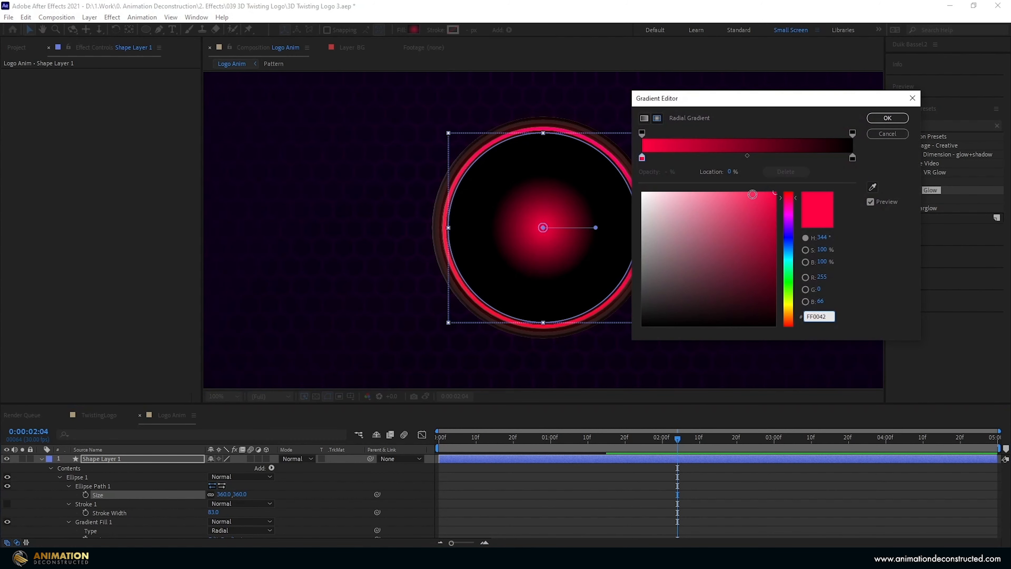
left_click_drag(747, 155, 811, 169)
left_click(641, 158)
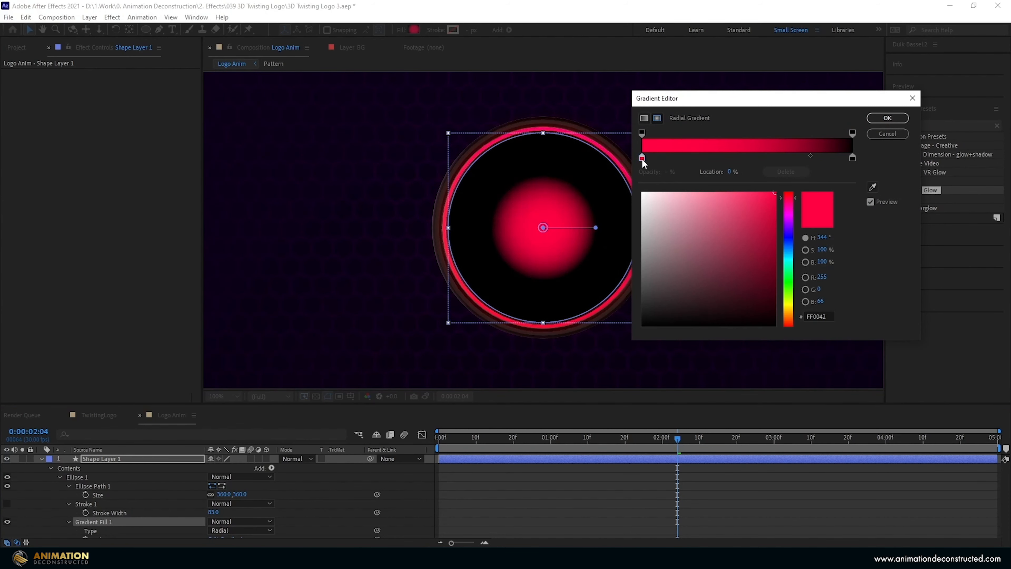
left_click_drag(658, 200, 607, 361)
left_click(852, 158)
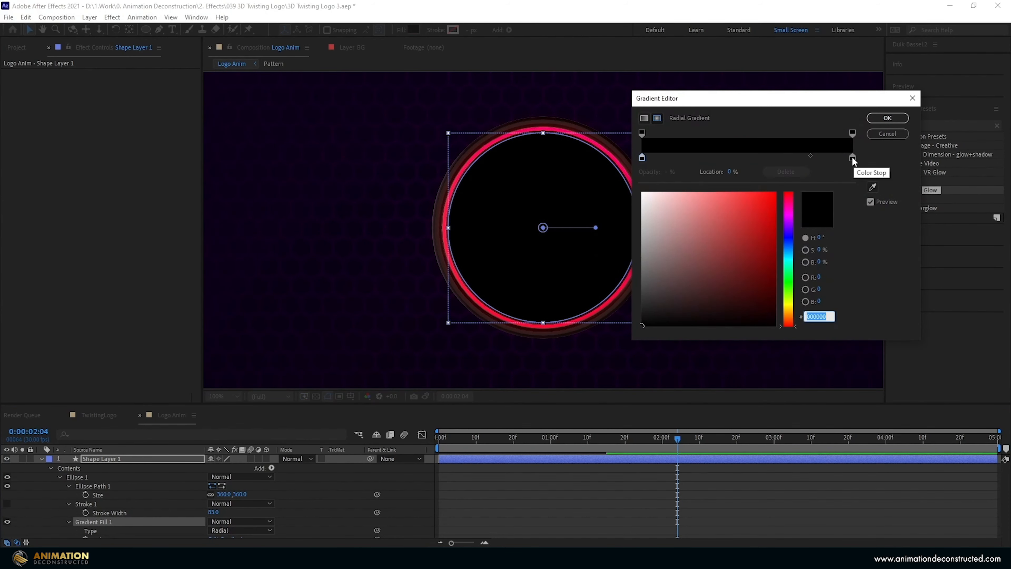
left_click_drag(686, 205, 602, 160)
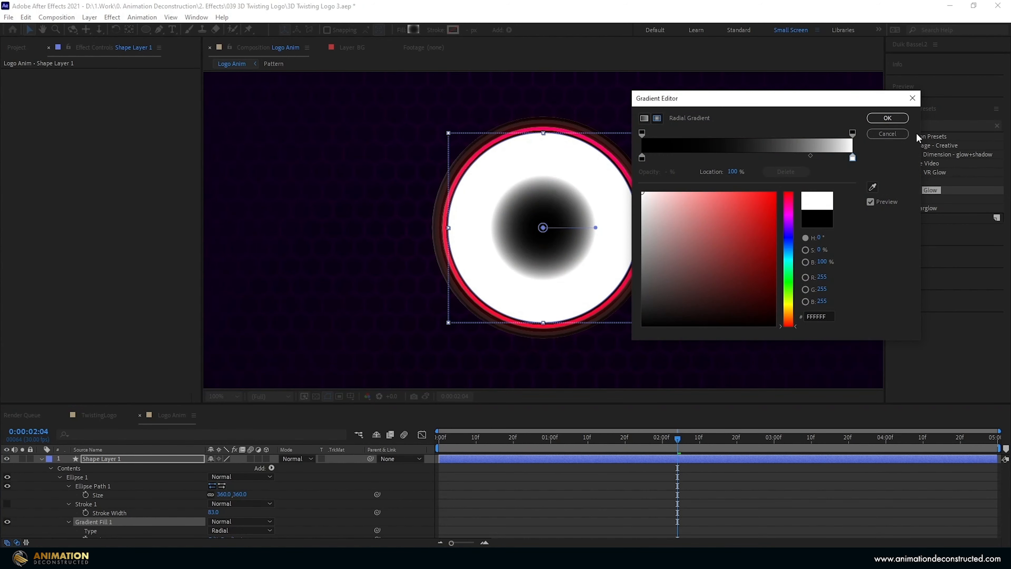
left_click(888, 118)
Extend the radial gradient's end point to the circle's edge and move the gradient midpoint to about 88.7%.
left_click_drag(597, 228, 637, 228)
left_click_drag(808, 156, 830, 159)
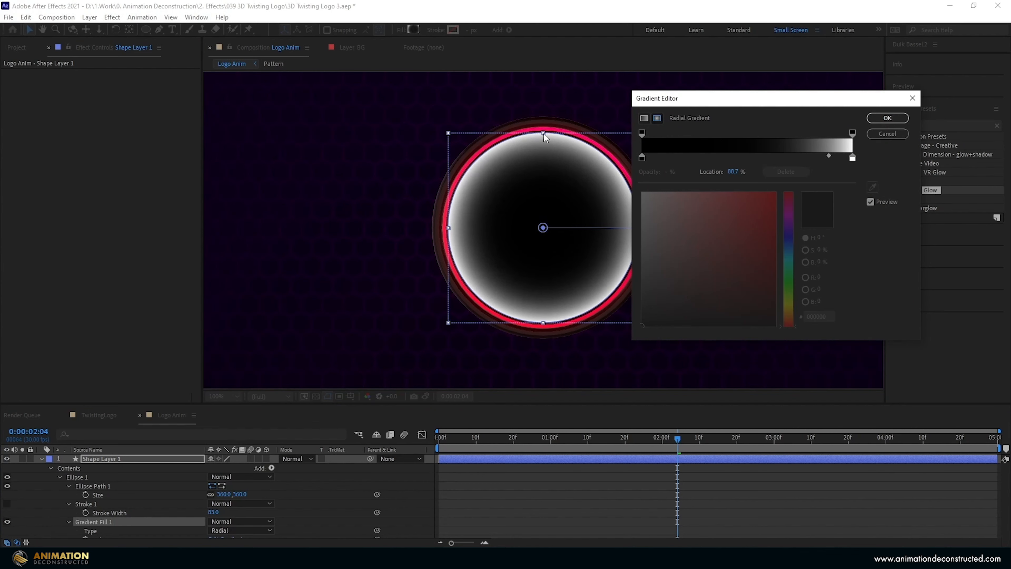
left_click(887, 118)
Place Shape Layer 1 beneath both Element 3D layers and trim its start to 0:00:01:13.
left_click_drag(641, 442, 590, 447)
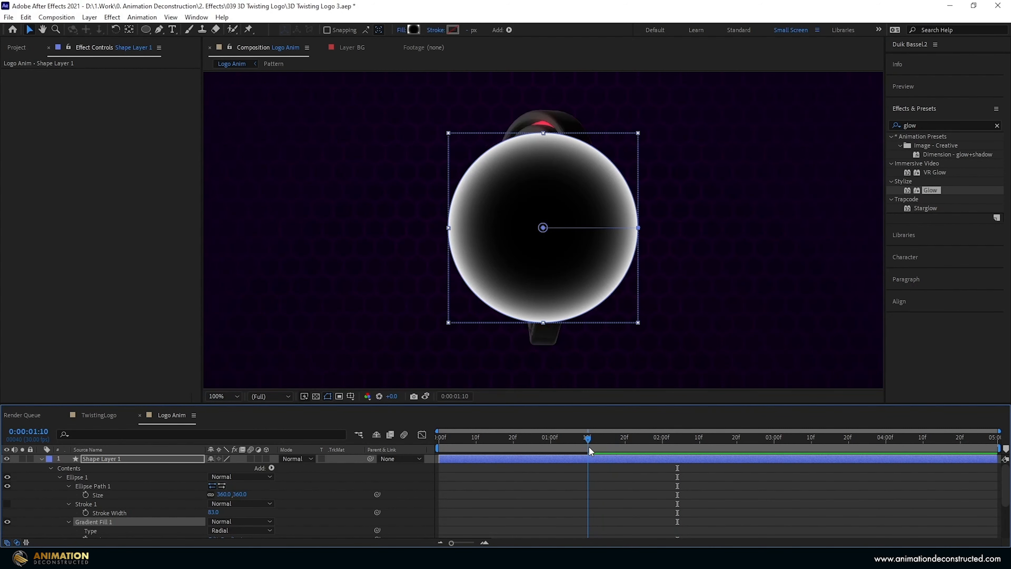
key("u")
left_click_drag(113, 460, 113, 481)
mouse_move(587, 438)
left_mouse_down()
mouse_move(579, 440)
mouse_move(597, 443)
left_mouse_up()
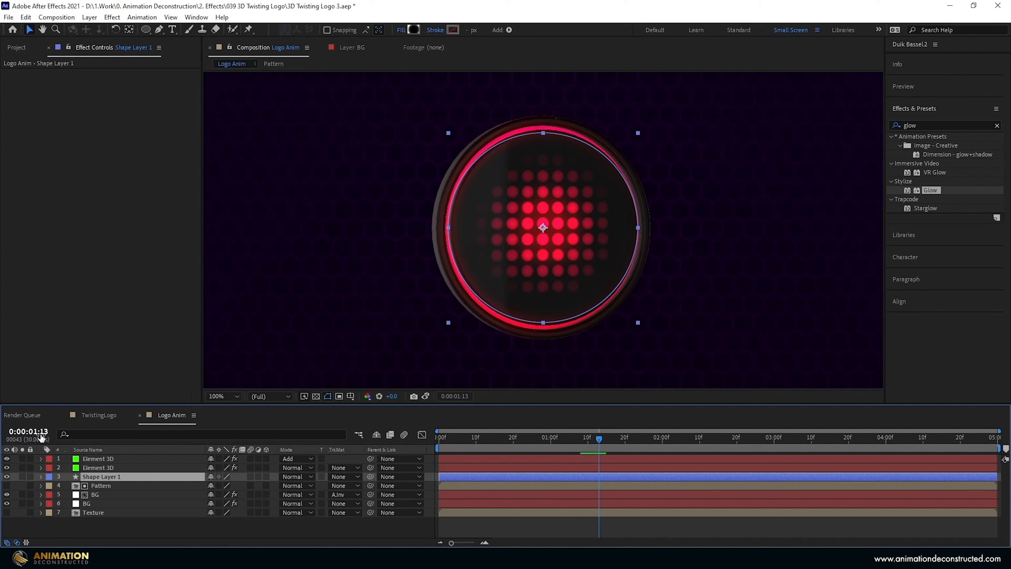
left_click_drag(439, 476, 598, 477)
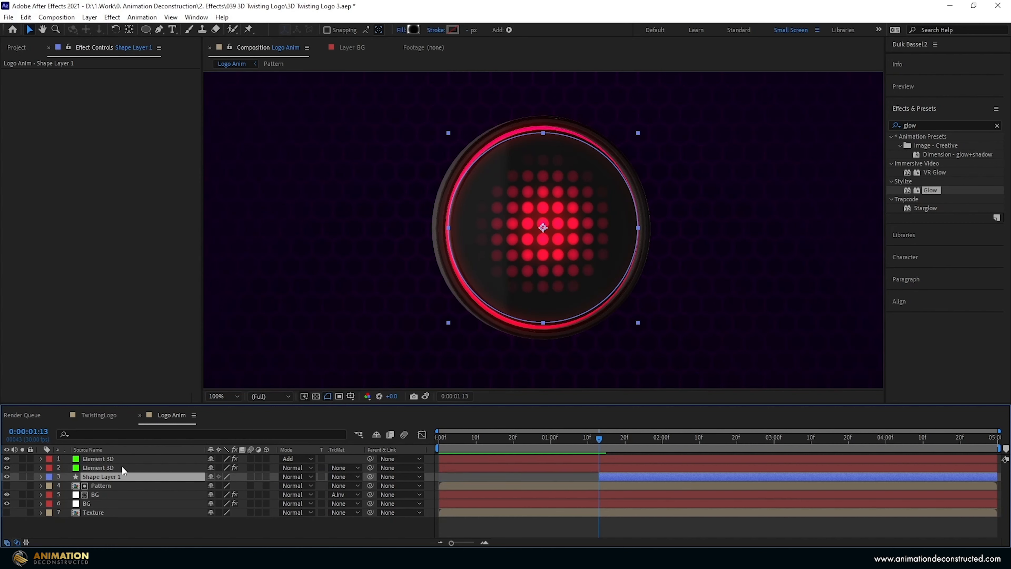
Keyframe Shape Layer 1's scale from 100% at 0:00:01:13 to 1491% at 0:00:02:13.
key("s")
left_click(68, 486)
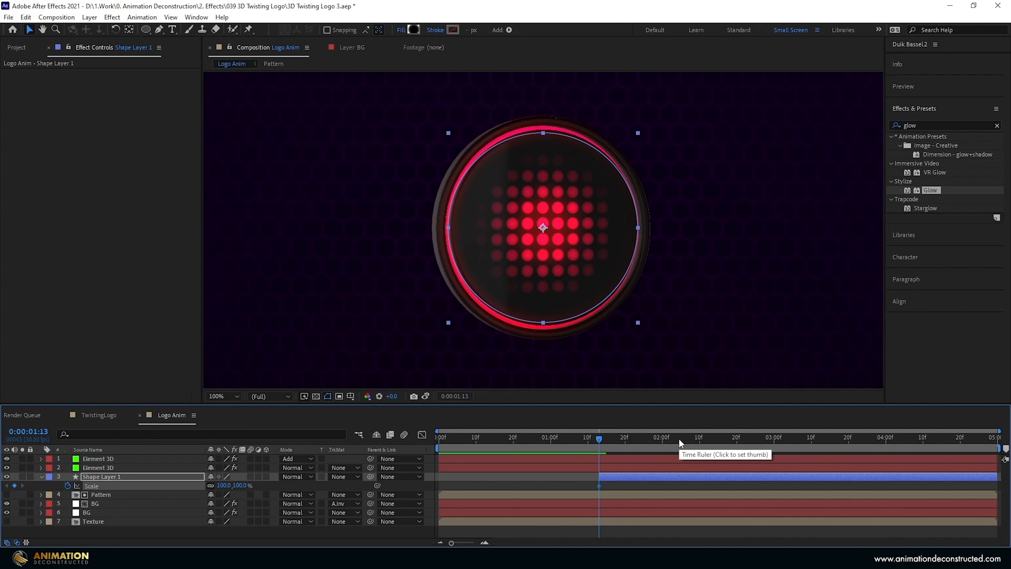
key("shift+Page_Down")
key("shift+Page_Down")
key("shift+Page_Down")
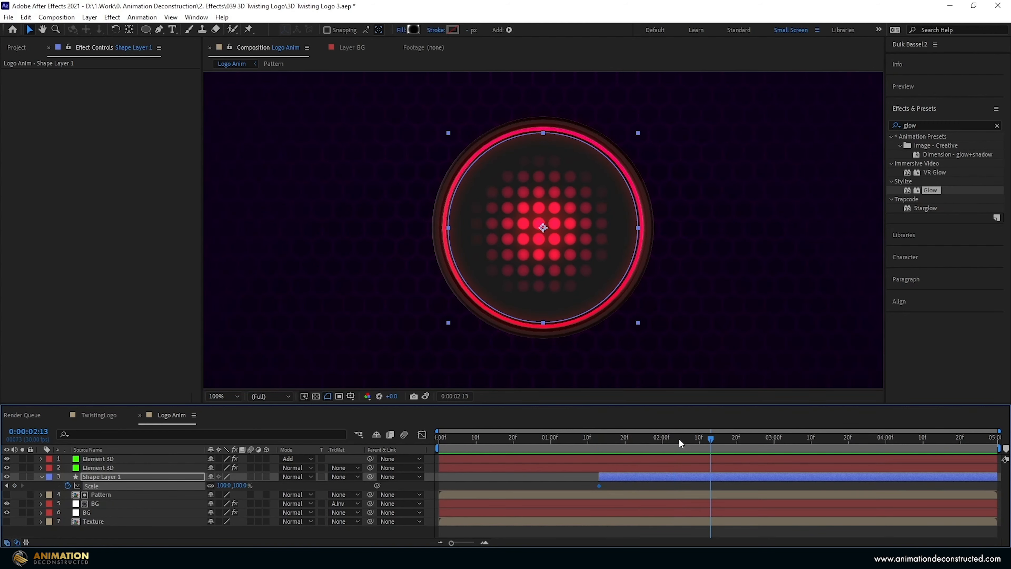
left_click_drag(224, 485, 573, 482)
scroll(465, 282, "down", 1)
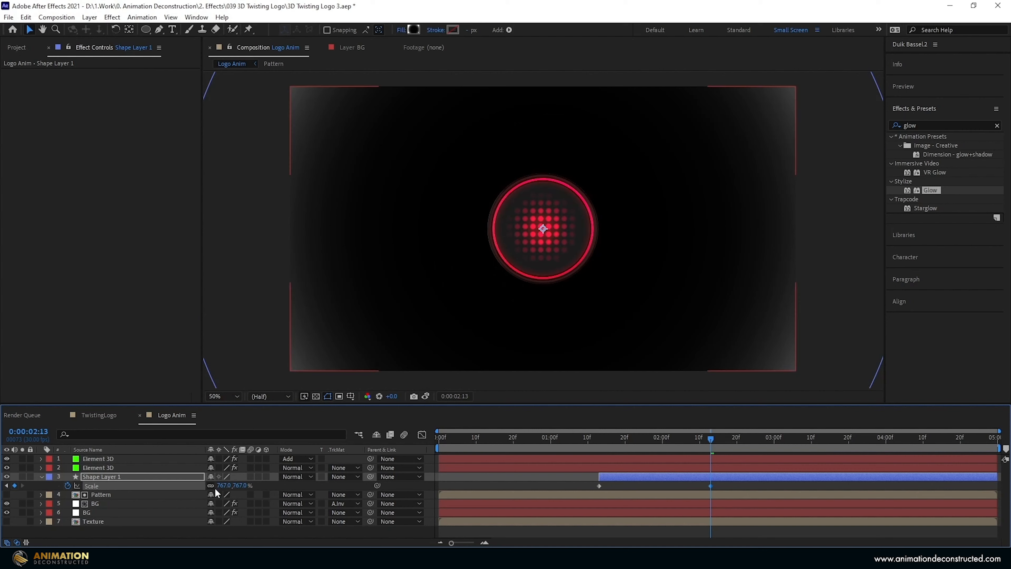
left_click(225, 485)
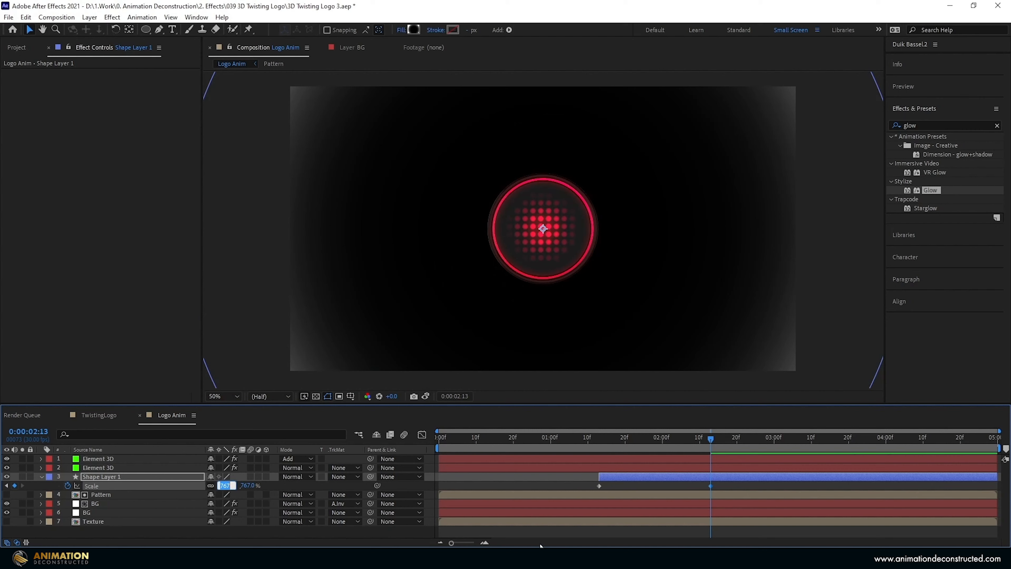
type("1491")
key("Tab")
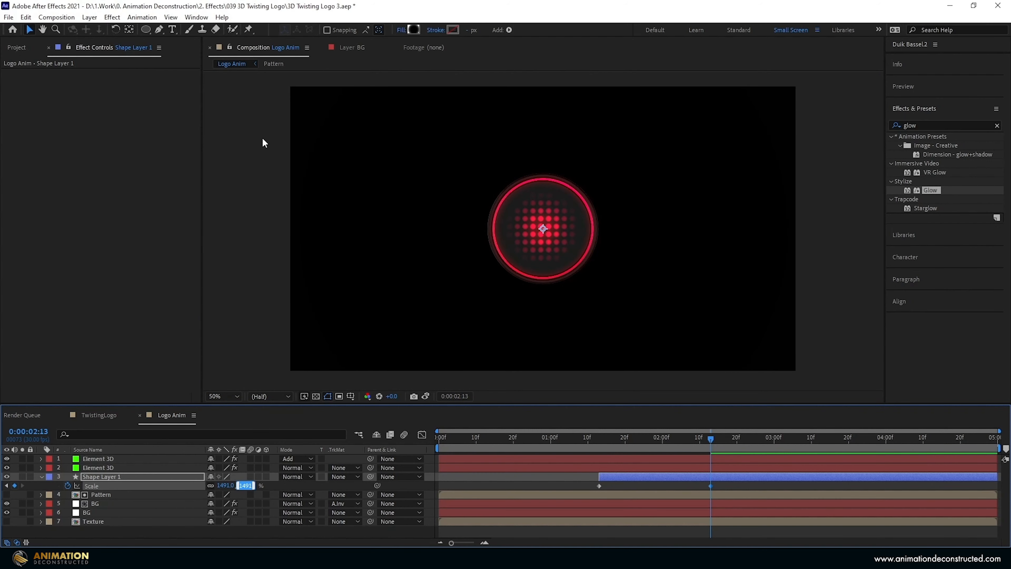
Ease the final scale keyframe, lengthen its incoming influence in the speed graph and check the circle's expansion.
left_click(727, 487)
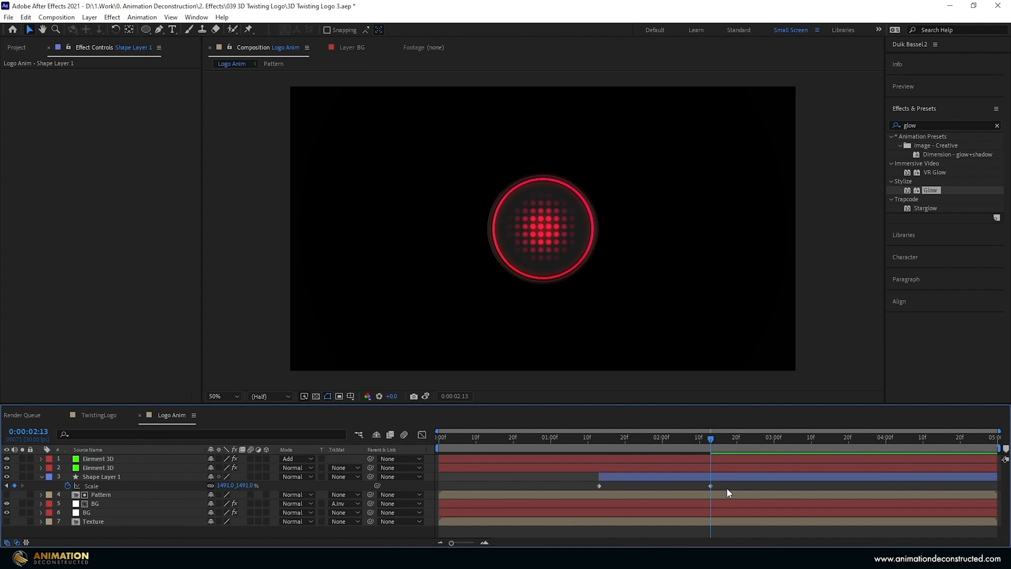
left_click_drag(732, 485, 686, 496)
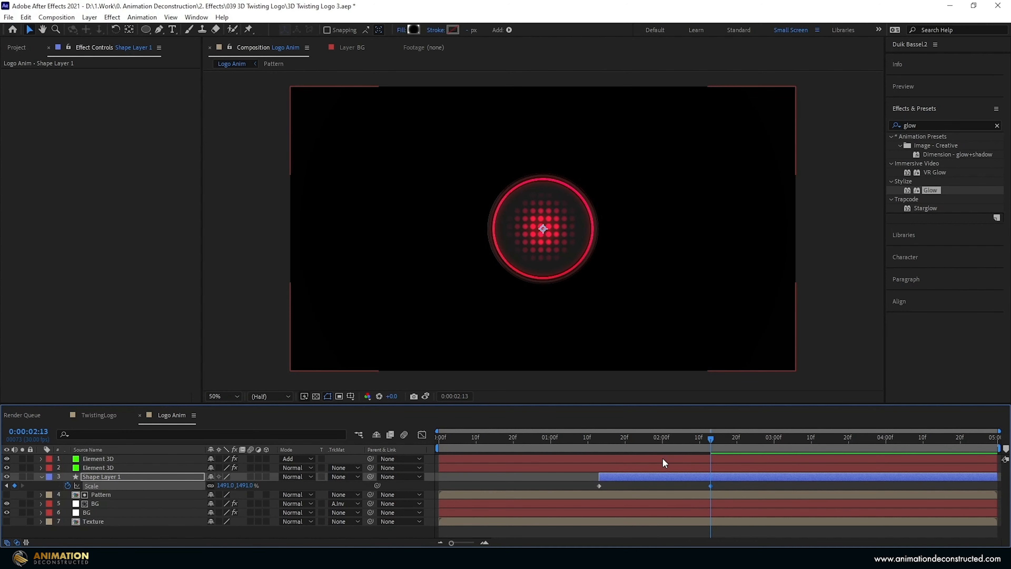
left_click(422, 434)
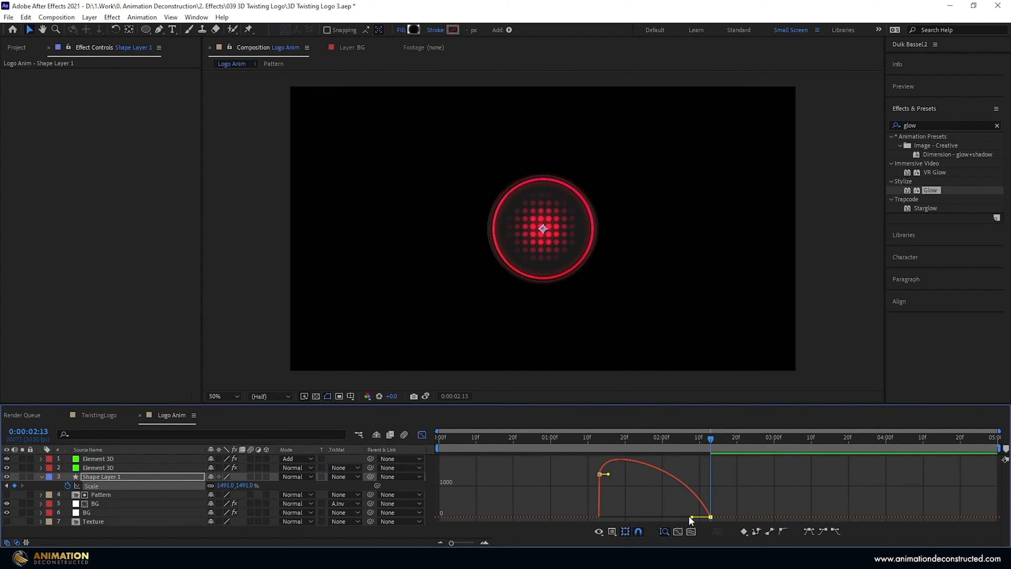
left_click_drag(692, 516, 679, 516)
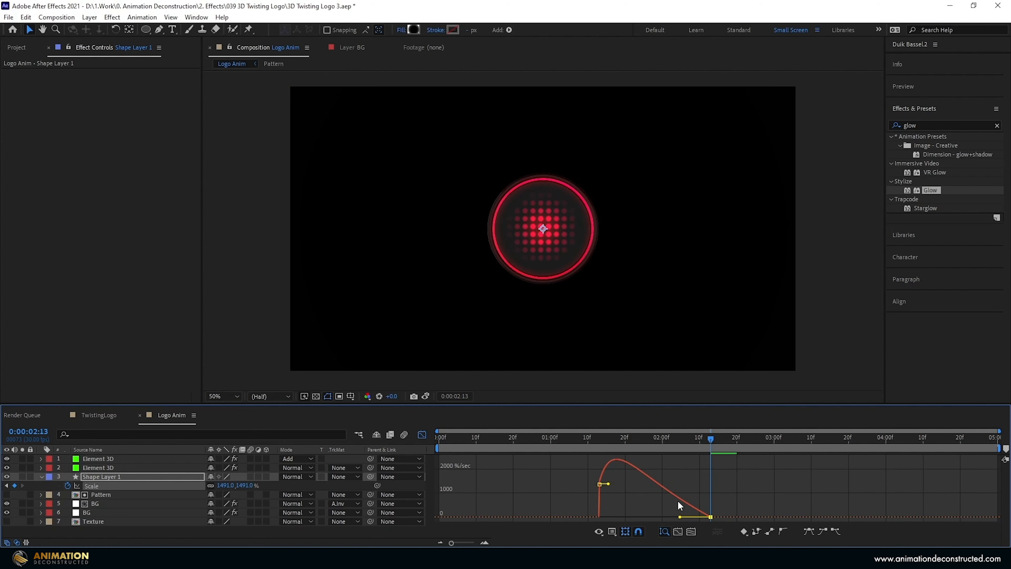
key("j")
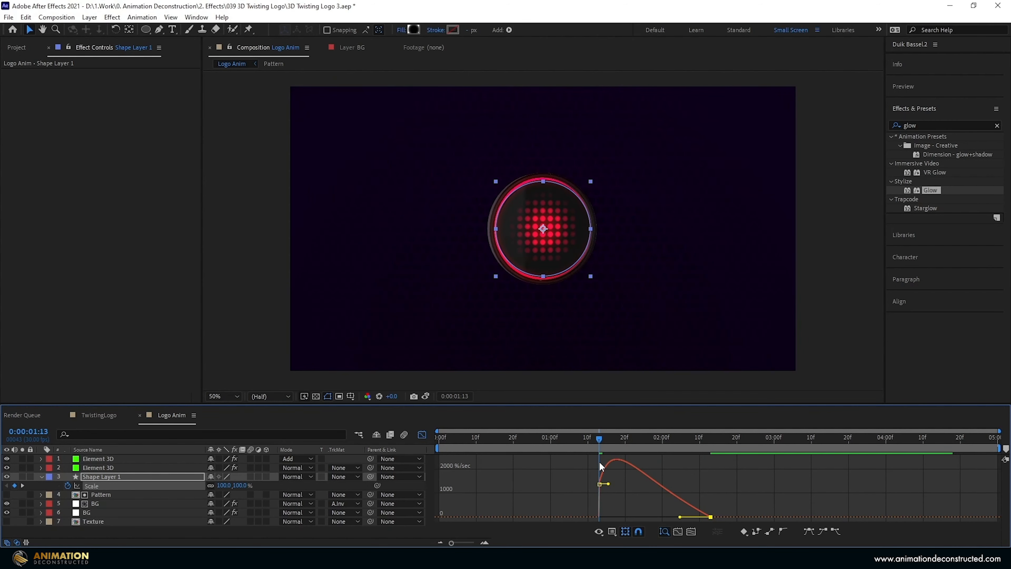
left_click_drag(600, 462, 651, 467)
key("shift+F3")
Duplicate the Pattern layer, place the copy directly above Shape Layer 1 and make it visible.
left_click(112, 494)
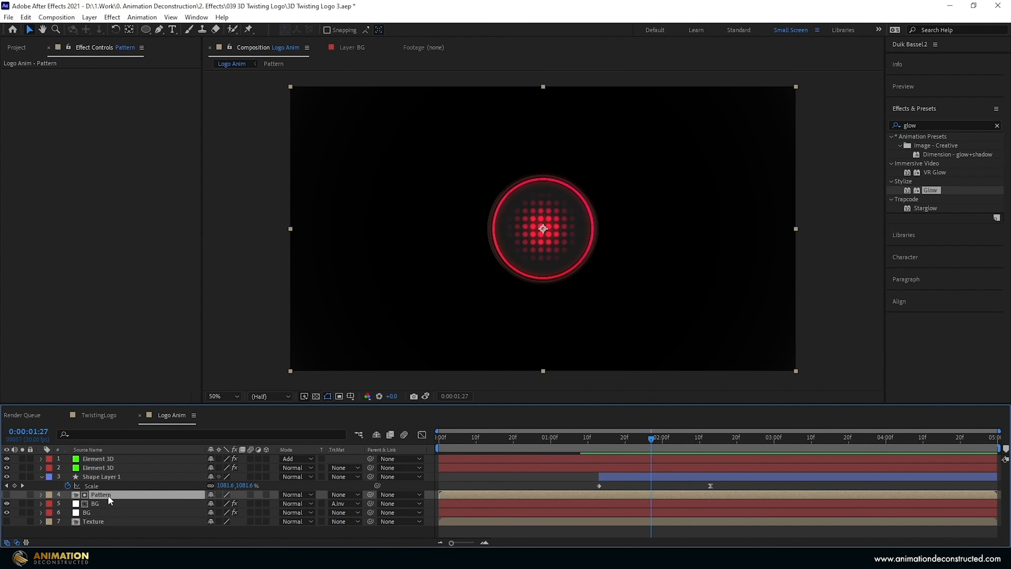
key("ctrl+d")
left_click_drag(125, 497, 128, 473)
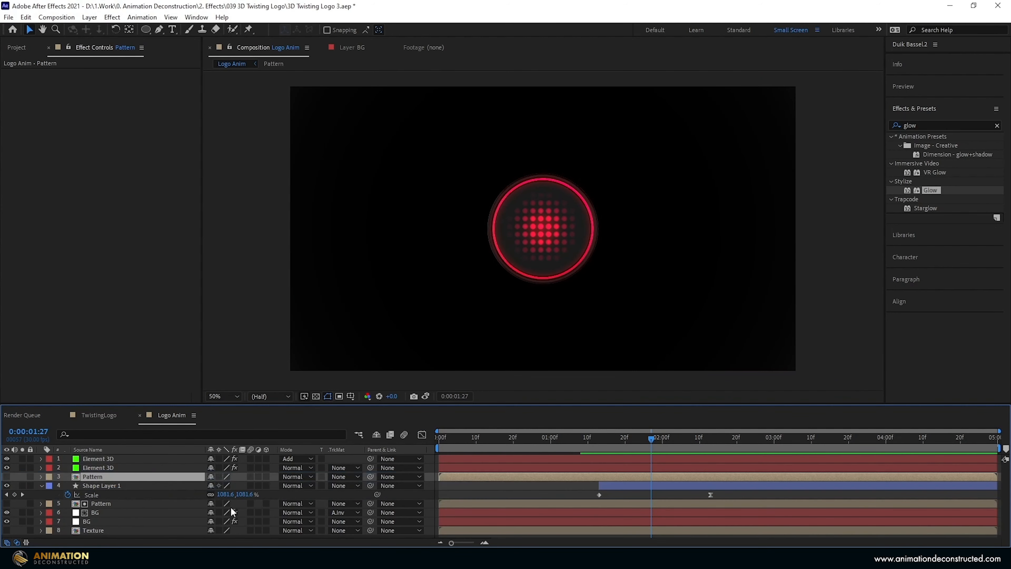
left_click(6, 477)
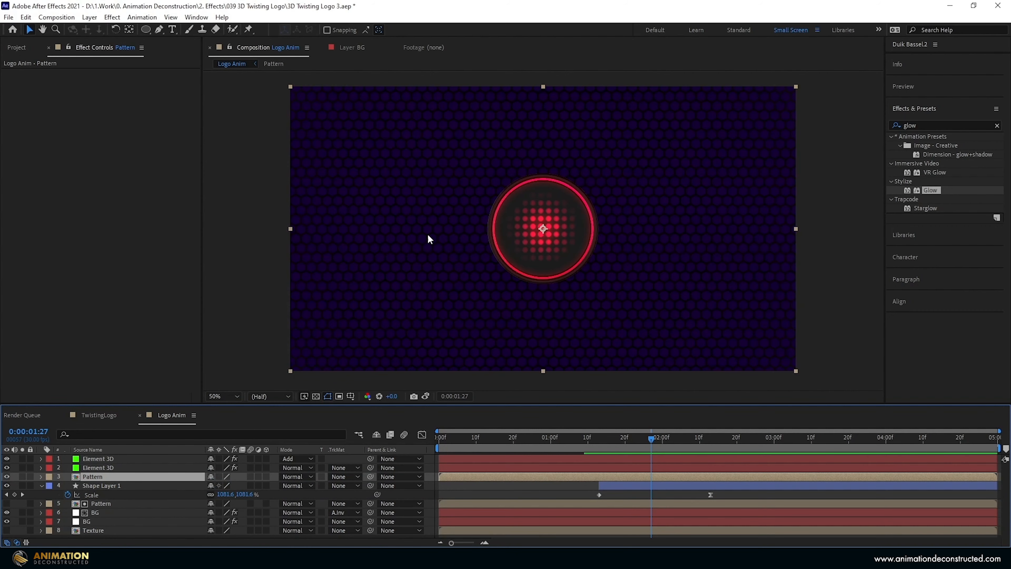
Apply the Vegas effect to the upper Pattern layer and set its blend mode to Transparent.
double_click(926, 124)
type("viges")
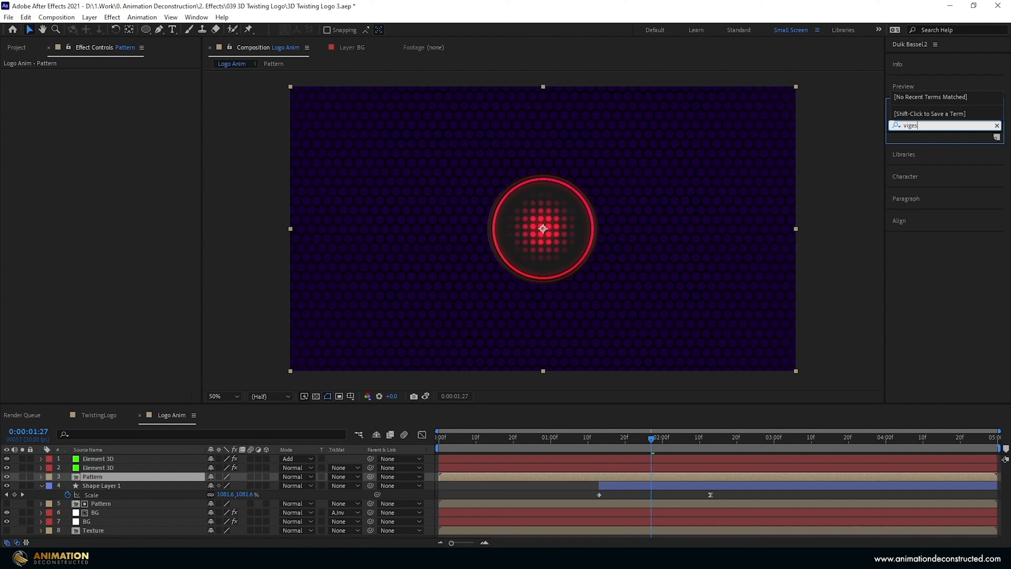
key("BackSpace")
key("BackSpace")
key("BackSpace")
key("BackSpace")
type("eg")
double_click(916, 146)
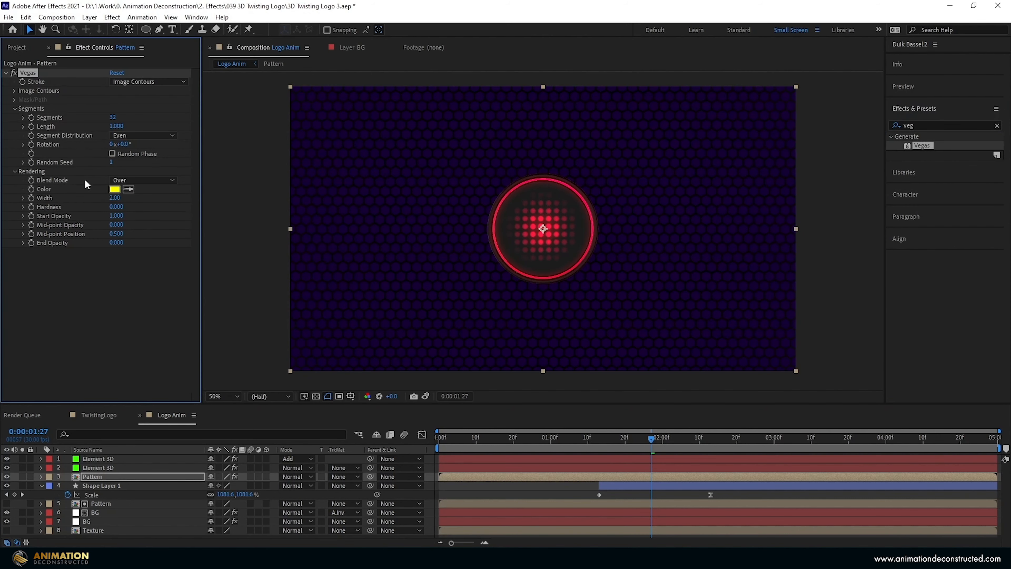
left_click(141, 180)
left_click(152, 191)
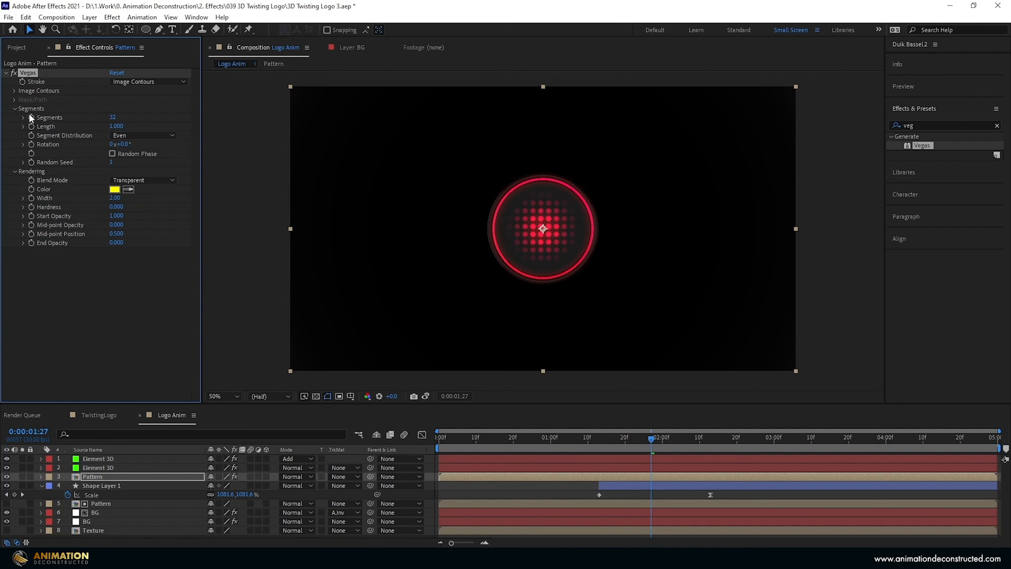
Set the Vegas image contours threshold to 5 on the upper Pattern layer.
left_click(15, 91)
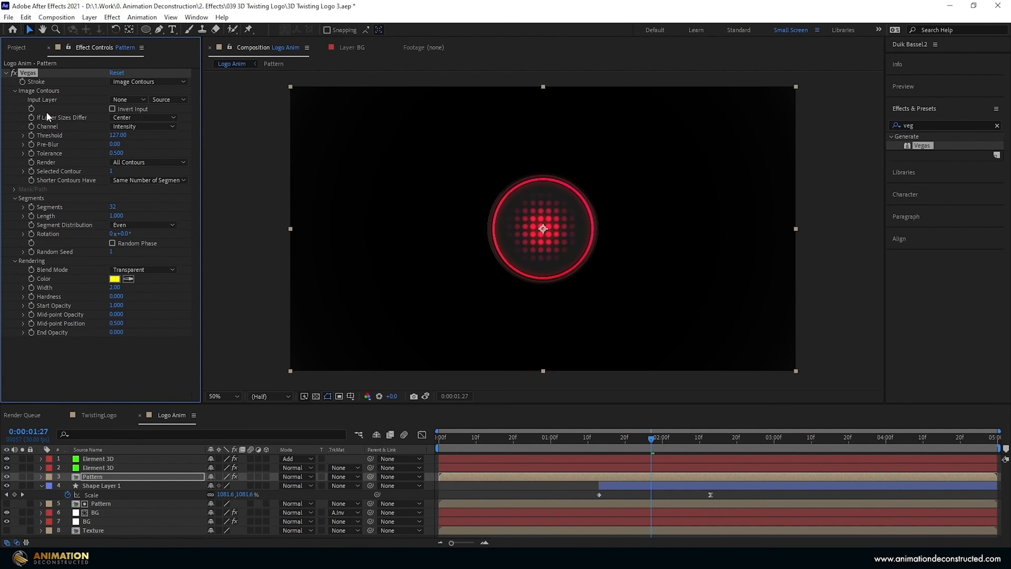
left_click(117, 135)
type("5")
key("Tab")
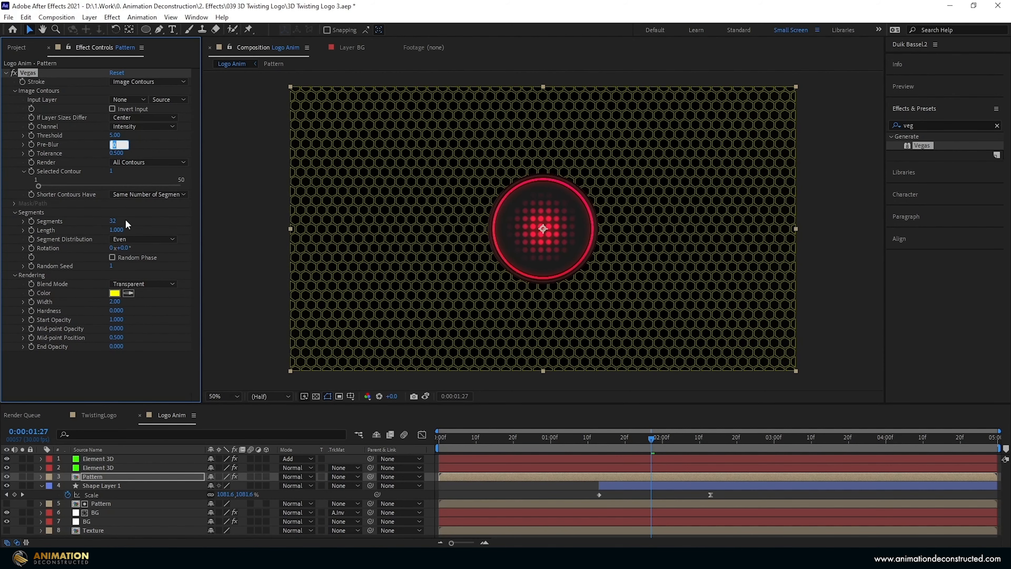
mouse_move(113, 136)
left_mouse_down()
mouse_move(215, 137)
mouse_move(103, 139)
left_mouse_up()
key("ctrl+z")
Set the Vegas stroke to 1 segment with a length of 0.5 and enable random phase.
left_click(110, 221)
type("1")
key("Tab")
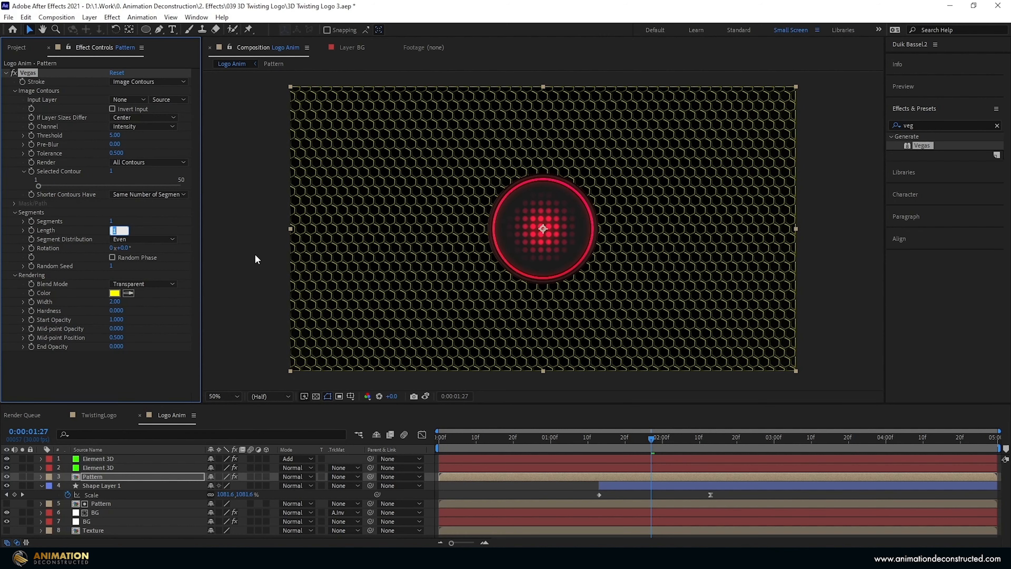
type(".5")
key("Tab")
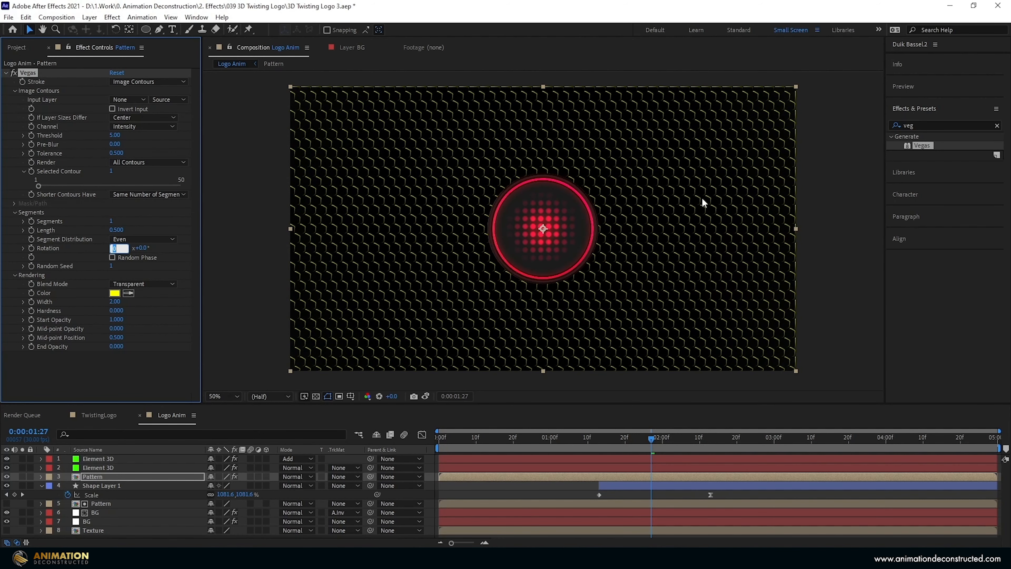
left_click(89, 248)
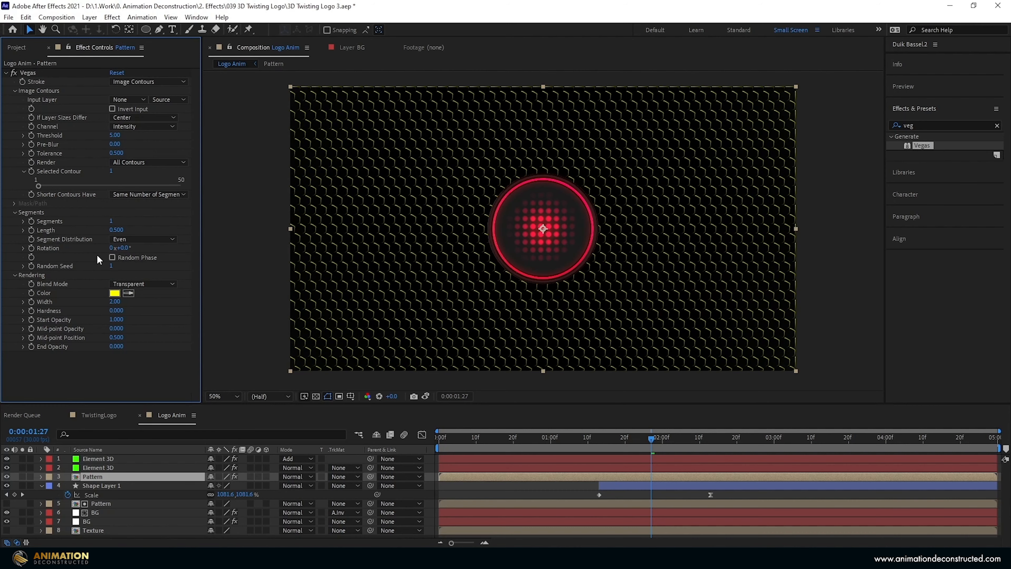
left_click(113, 257)
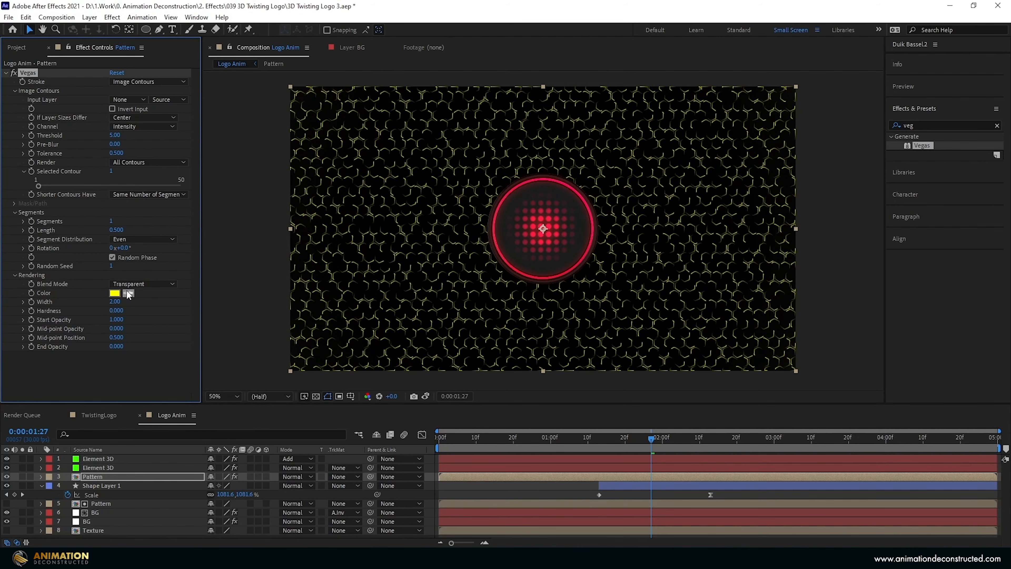
Change the Vegas stroke color to purple 7C1CFF.
left_click(115, 293)
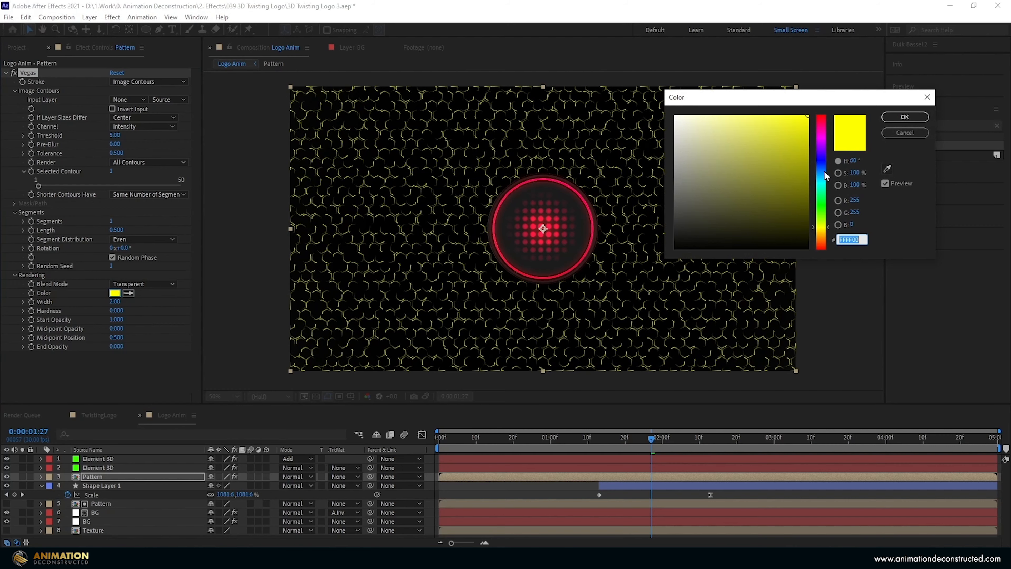
type("7C1")
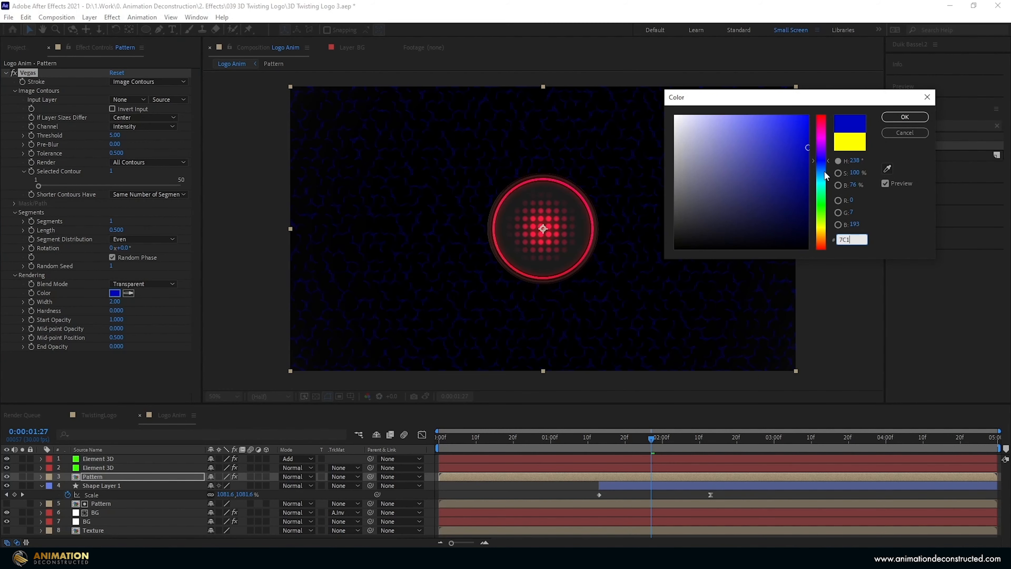
type("FFF")
key("Return")
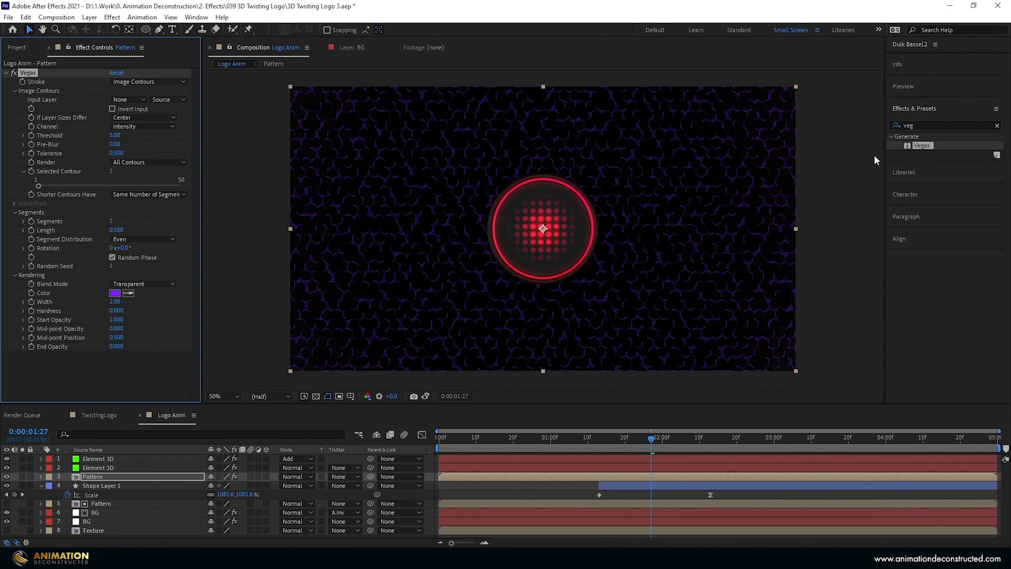
Add a Glow effect to the upper Pattern layer with a 20% threshold and a radius of 24.
key("ctrl+5")
type("glow")
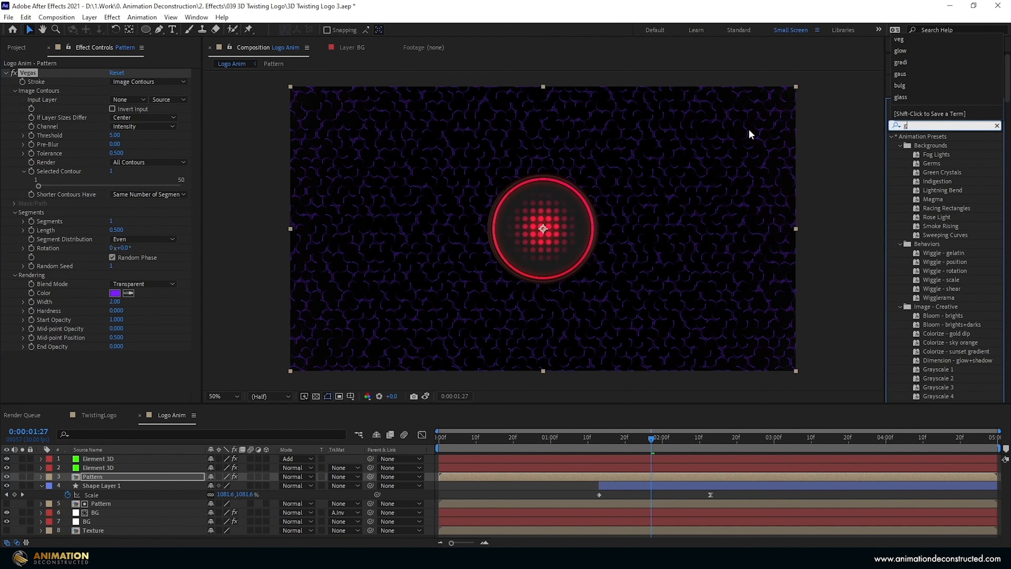
double_click(935, 189)
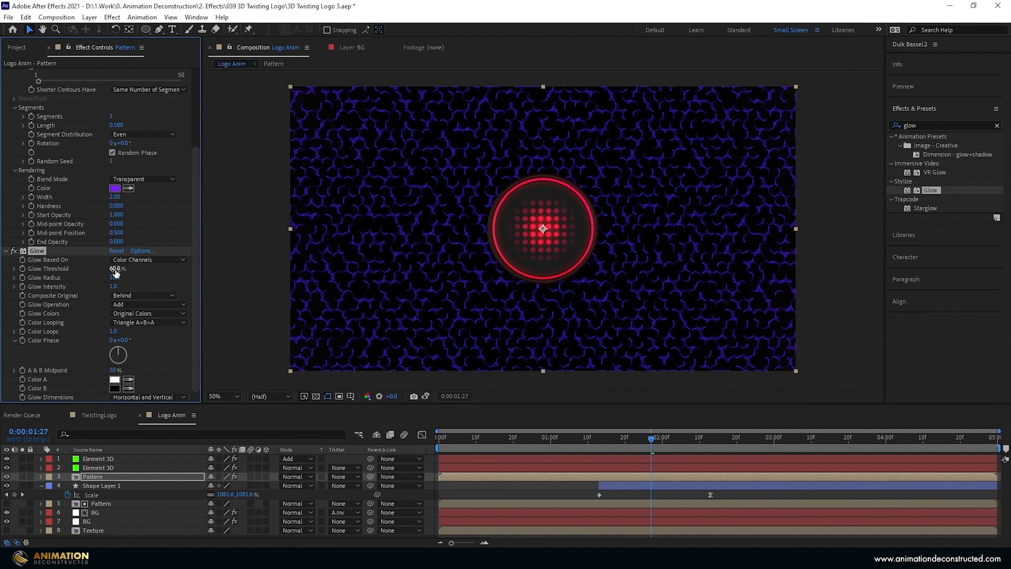
left_click(115, 269)
type("20")
key("Tab")
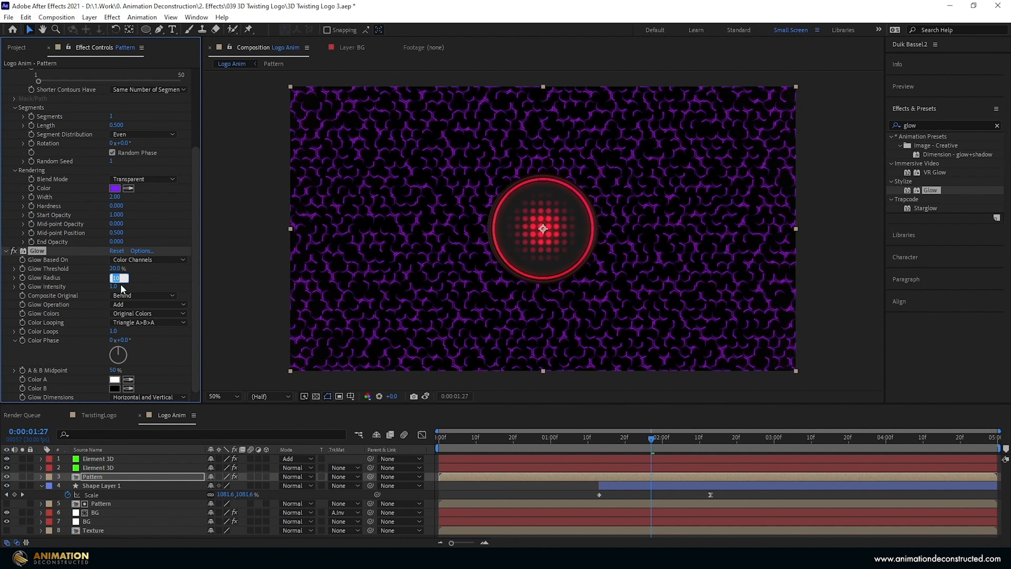
type("24")
key("Tab")
left_click_drag(358, 153, 346, 151)
Split Shape Layer 1 at 0:00:02:14, just after its last scale keyframe, and delete the remainder.
left_click_drag(653, 438, 711, 451)
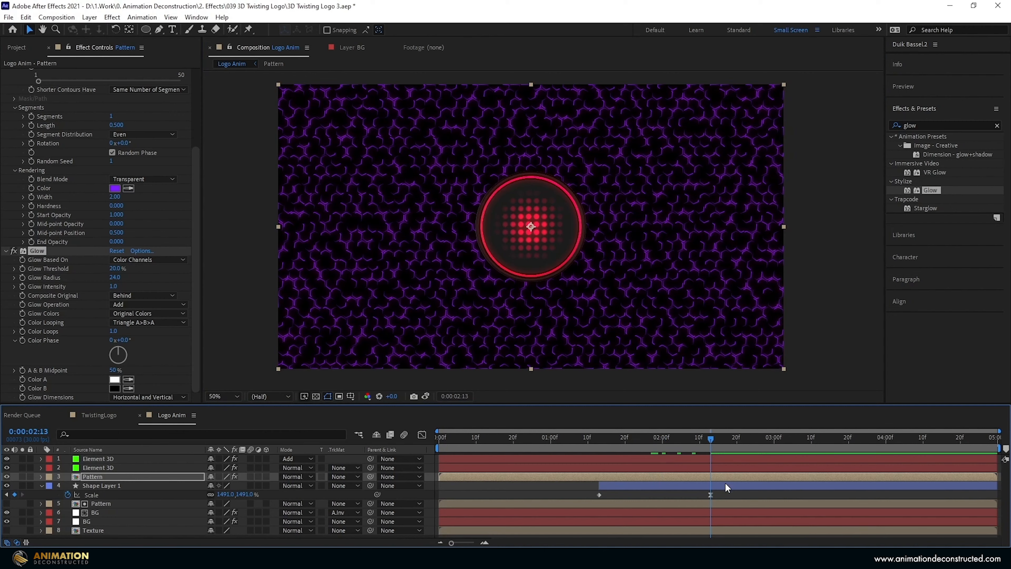
key("Page_Down")
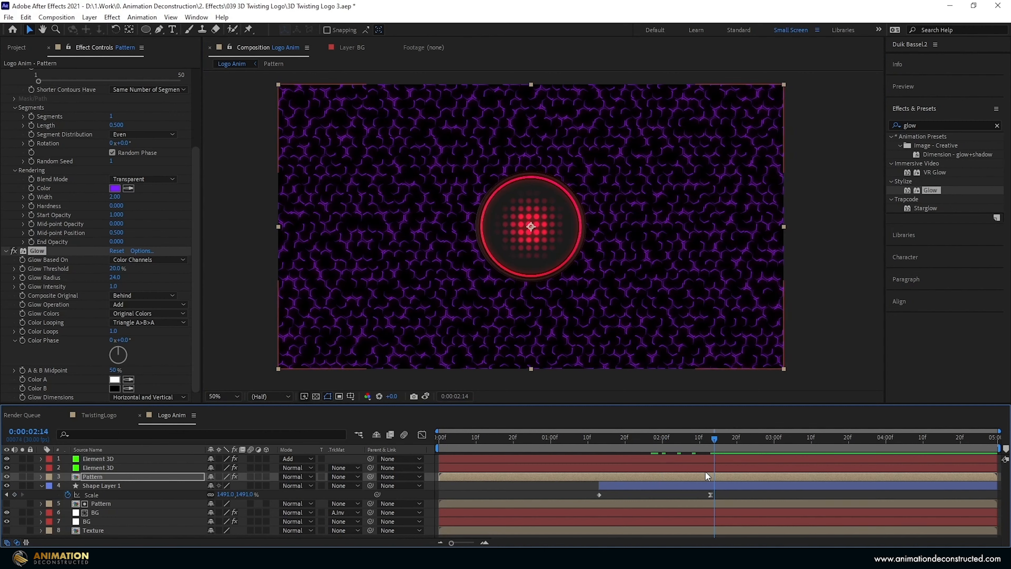
left_click(714, 485)
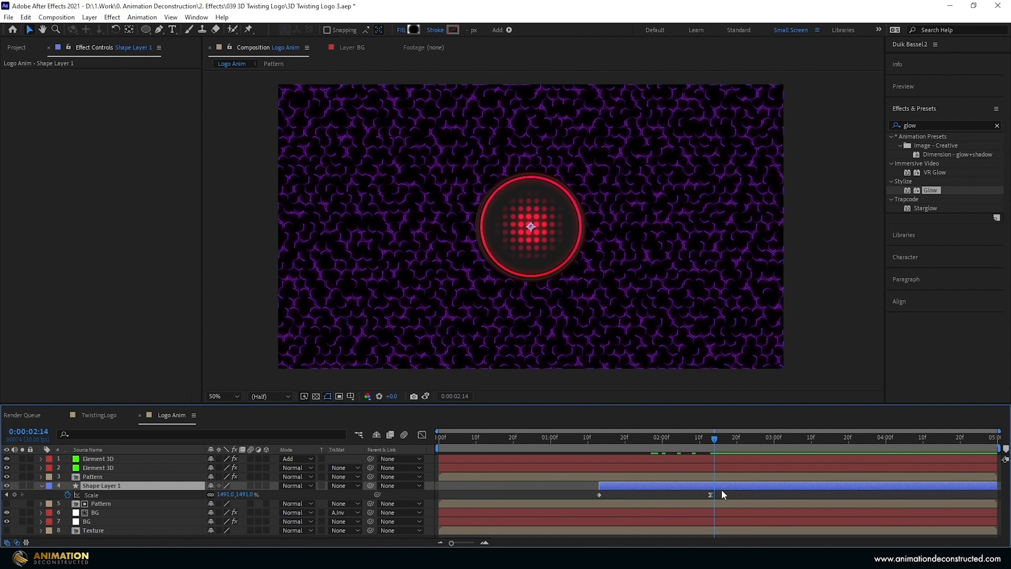
key("ctrl+shift+d")
key("Delete")
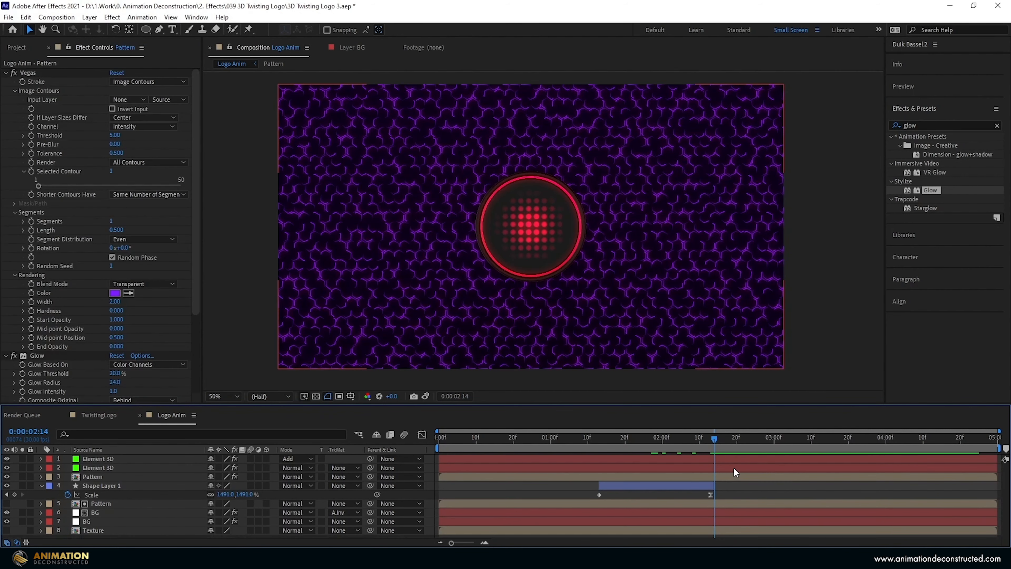
Trim the upper Pattern layer at both ends to match Shape Layer 1's duration.
left_click(725, 479)
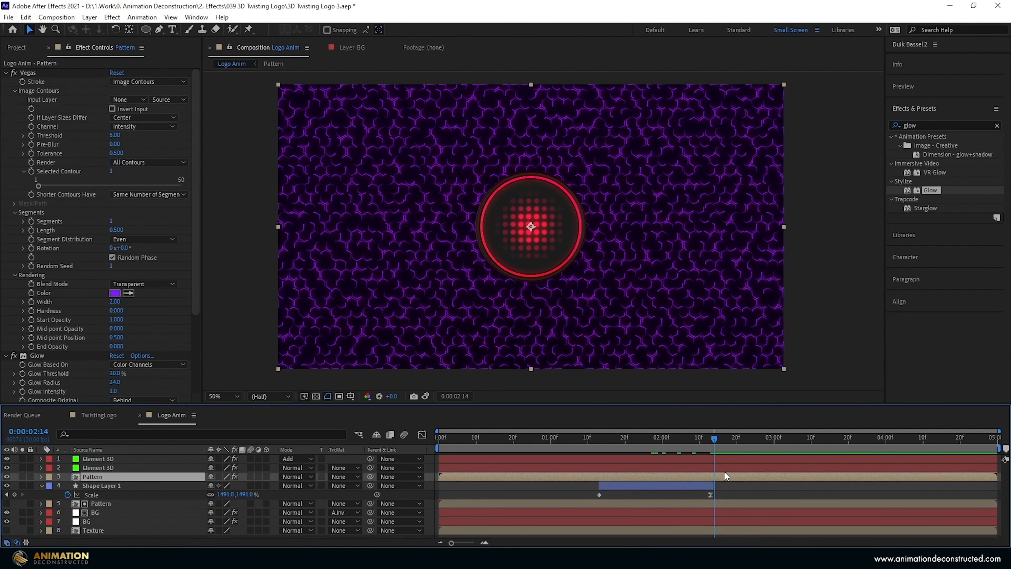
left_click_drag(996, 479, 714, 479)
left_click_drag(439, 478, 597, 489)
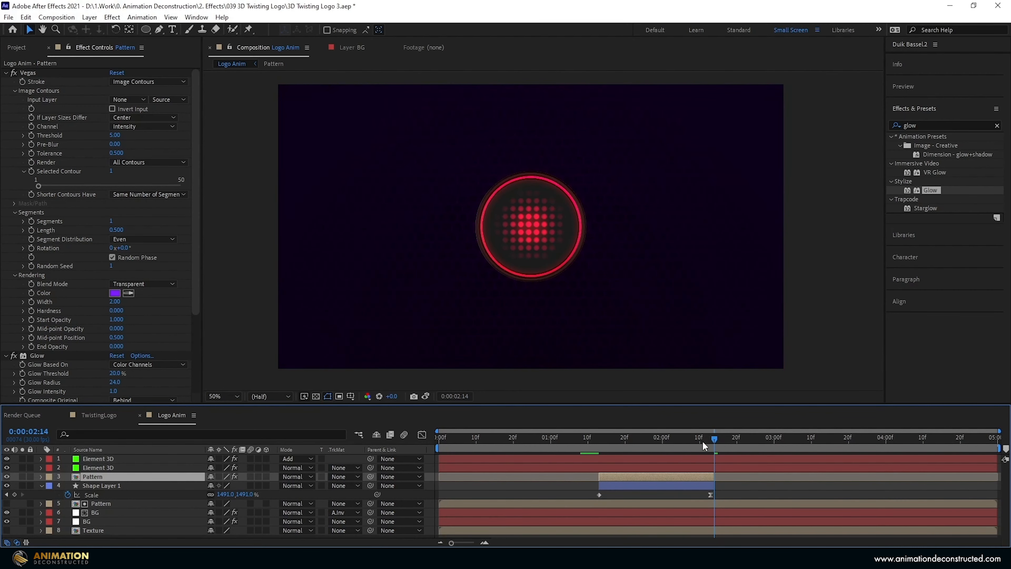
Move the trimmed Pattern layer beneath Shape Layer 1, set its track matte to Luma and check the reveal around 0:00:01:19.
left_click_drag(702, 442, 621, 448)
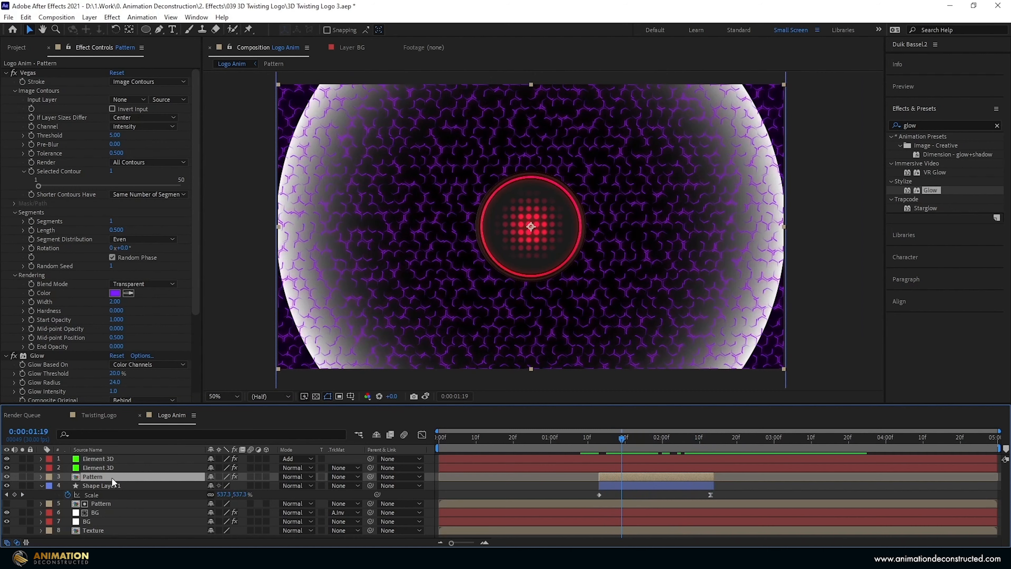
left_click_drag(111, 478, 117, 494)
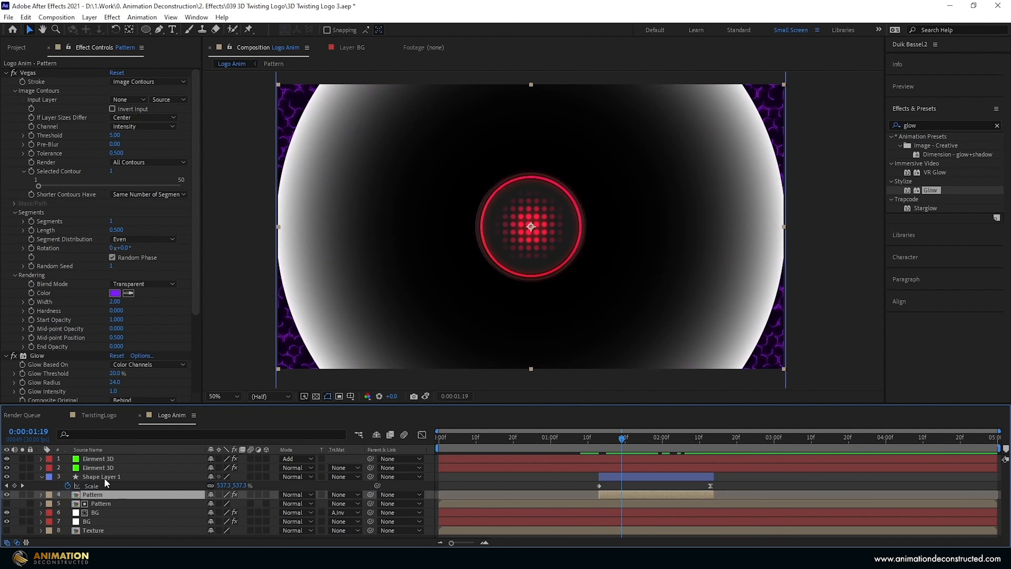
left_click(344, 494)
left_click(364, 480)
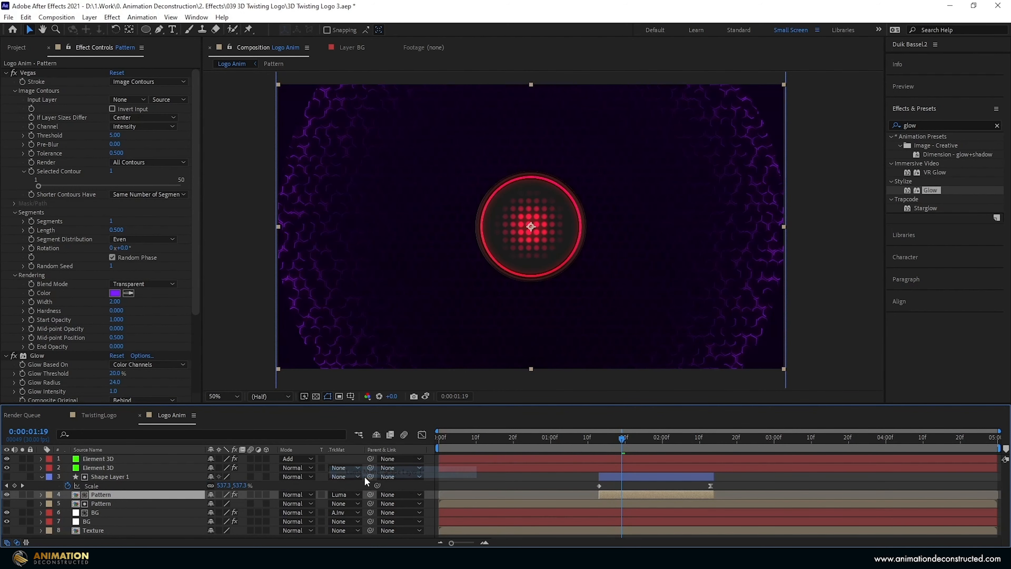
left_click(612, 442)
mouse_move(613, 444)
left_mouse_down()
mouse_move(599, 444)
mouse_move(621, 442)
left_mouse_up()
Give Shape Layer 1 and its matted Pattern layer the Fuchsia label color and collapse the shape layer's properties.
left_click(105, 478)
left_click(101, 495, "ctrl")
left_click(48, 476)
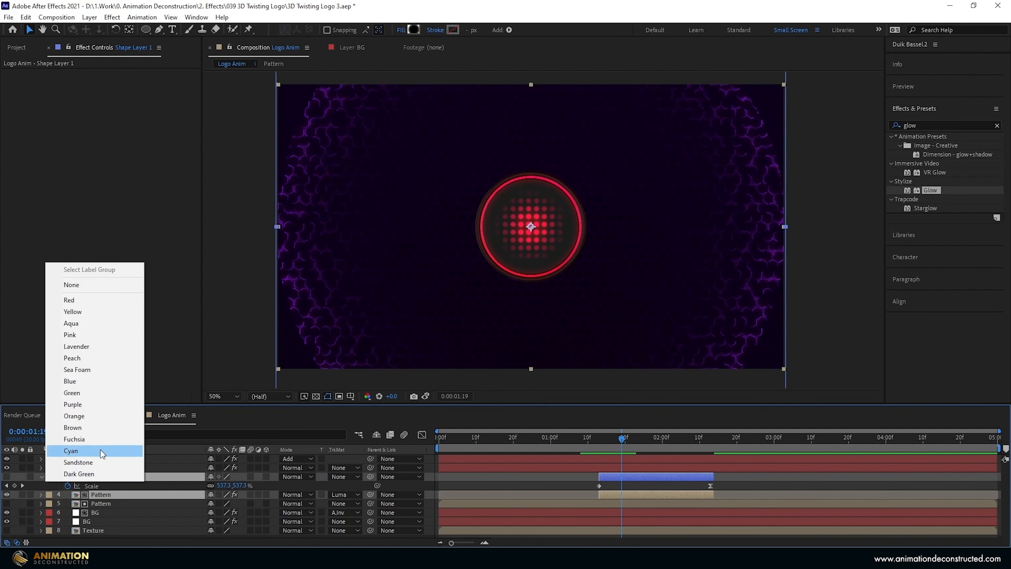
left_click(83, 440)
left_click(42, 477)
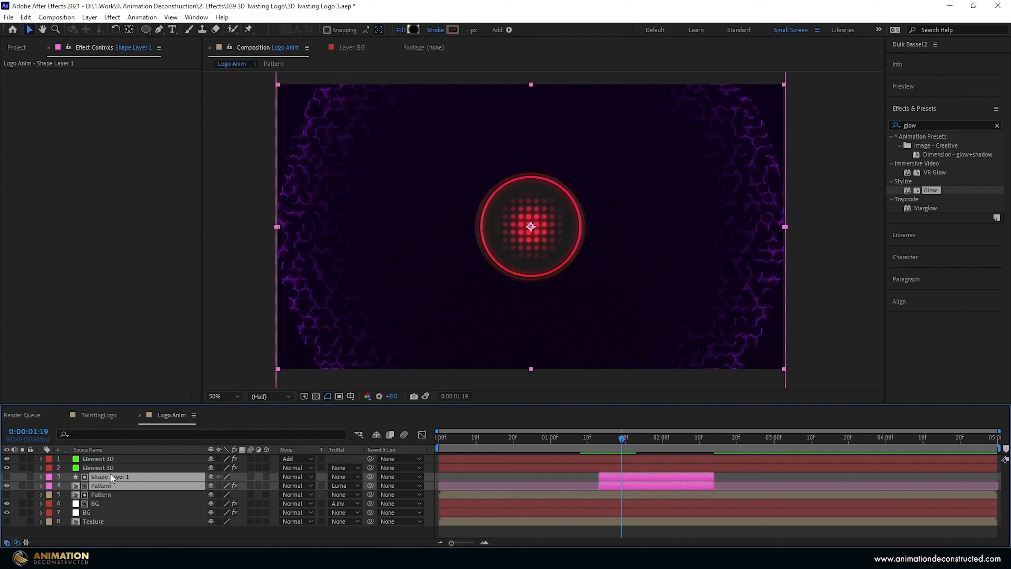
Duplicate the Shape Layer 1 and matted Pattern pair and shift the copies one frame later.
key("ctrl+d")
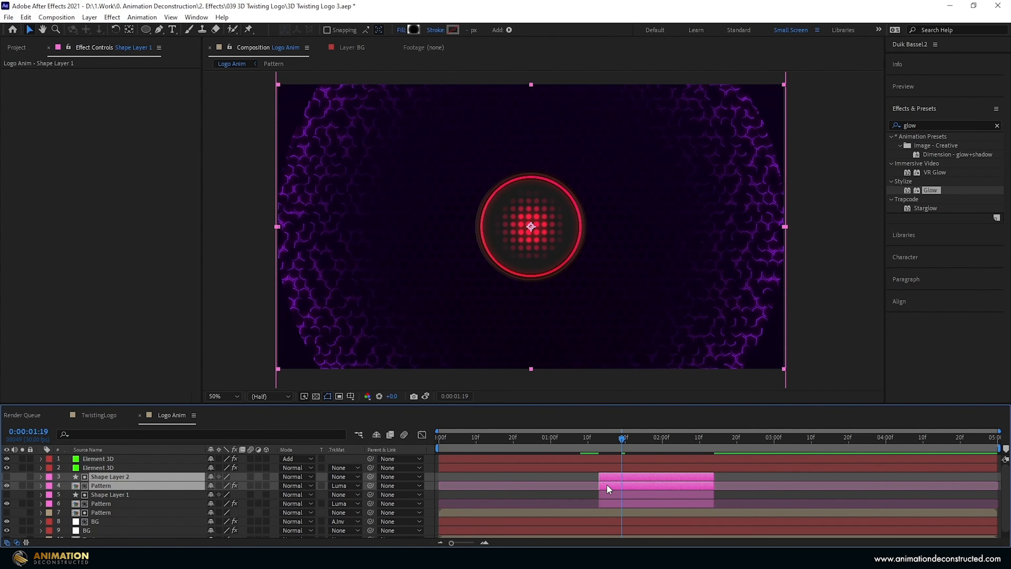
left_click_drag(609, 485, 610, 486)
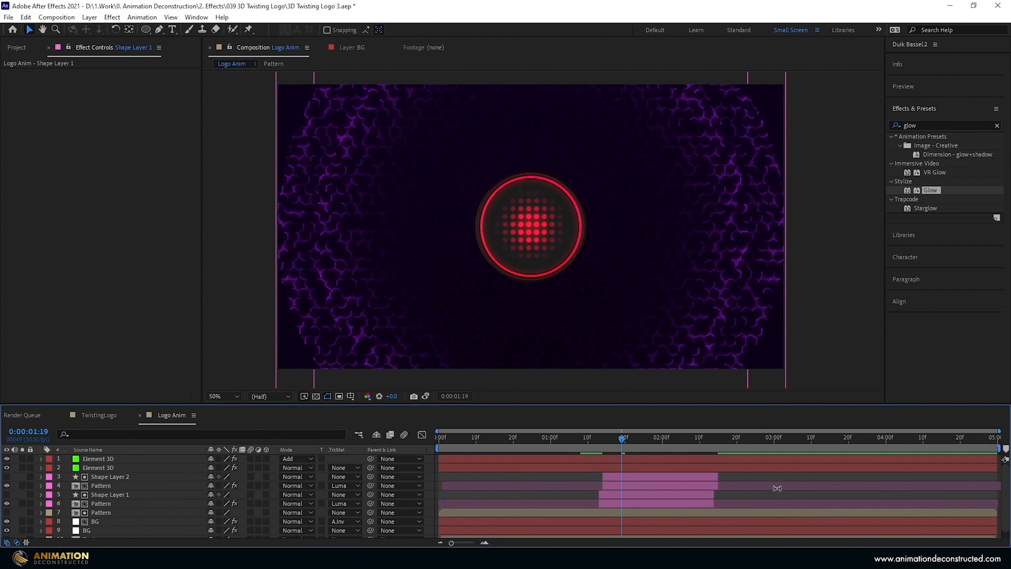
left_click(608, 477)
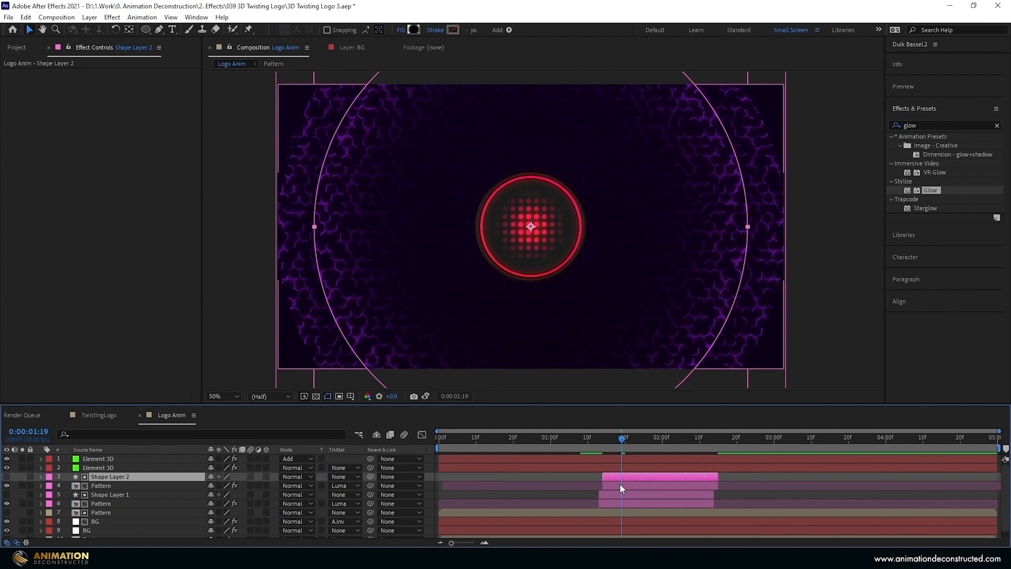
Change the Vegas stroke color of the duplicated Pattern layer to FF0054.
left_click(619, 484)
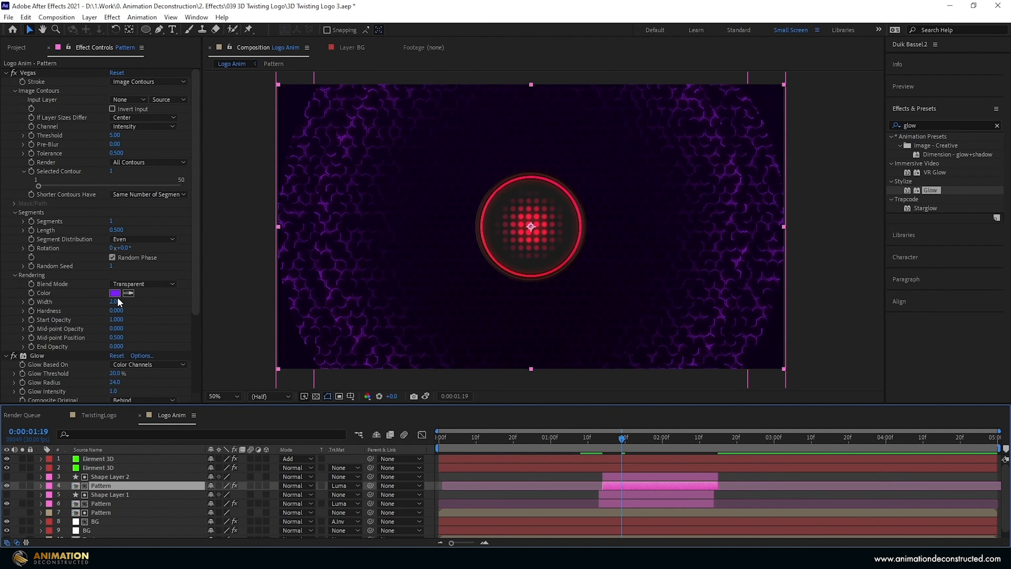
left_click(115, 293)
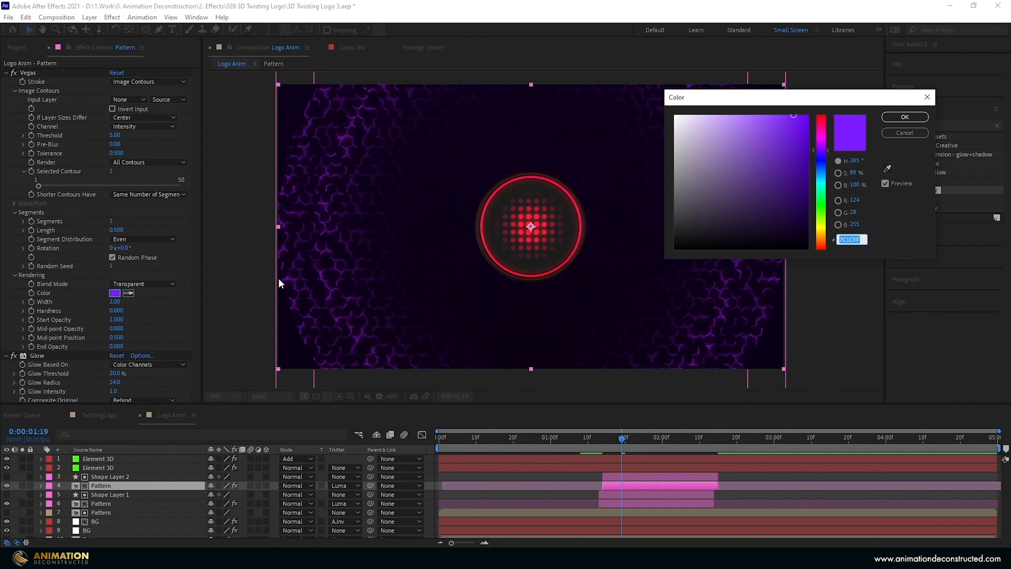
type("FF0054")
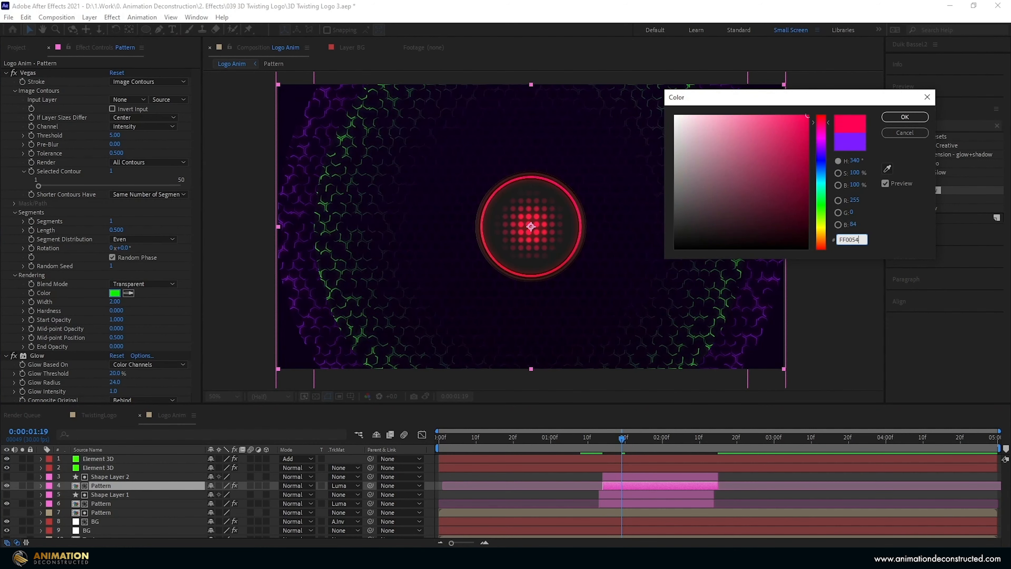
key("Return")
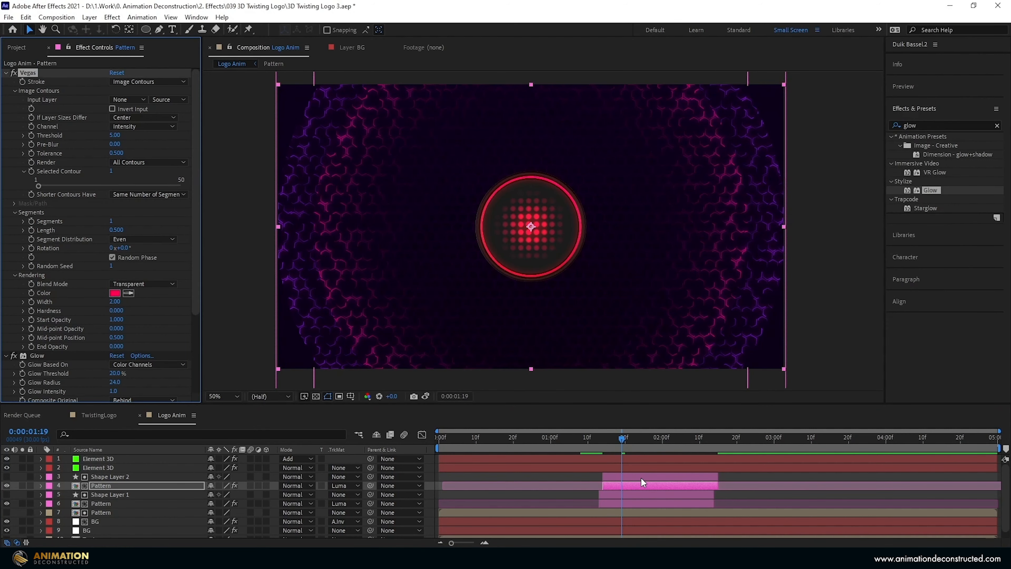
Duplicate Shape Layer 1 and place the copy above Shape Layer 2 in the layer stack.
left_click(115, 494)
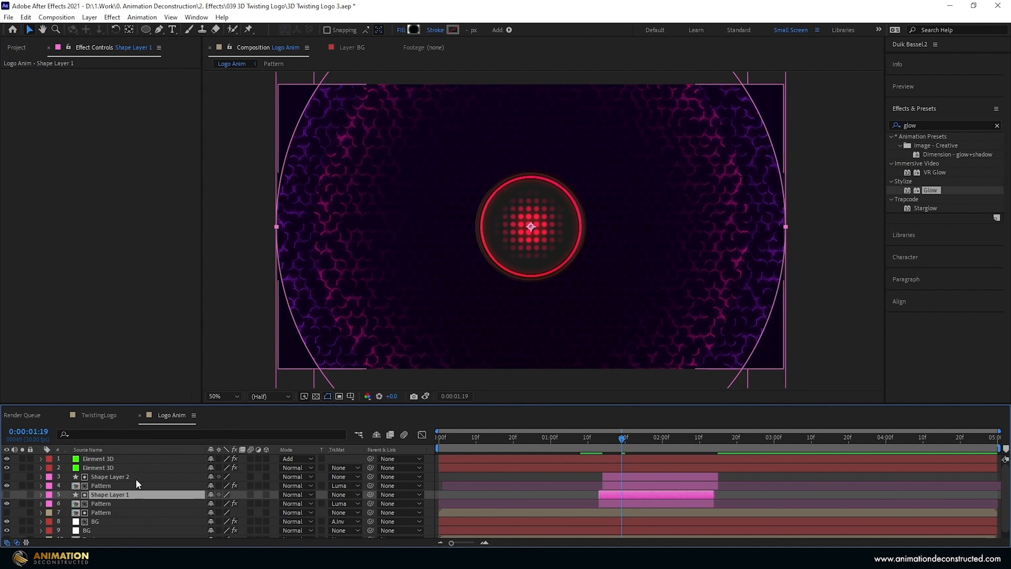
key("ctrl+d")
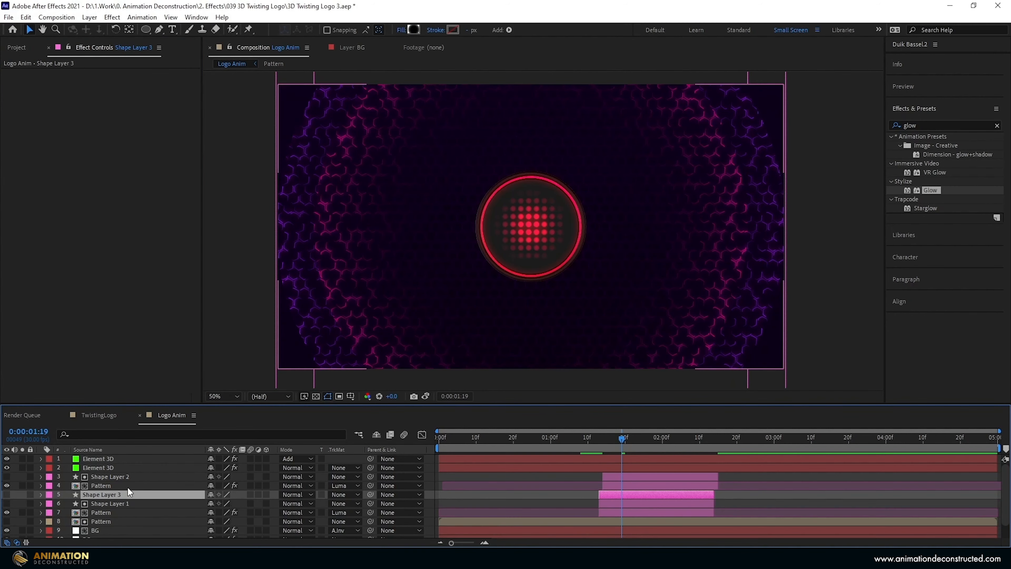
left_click_drag(116, 494, 124, 475)
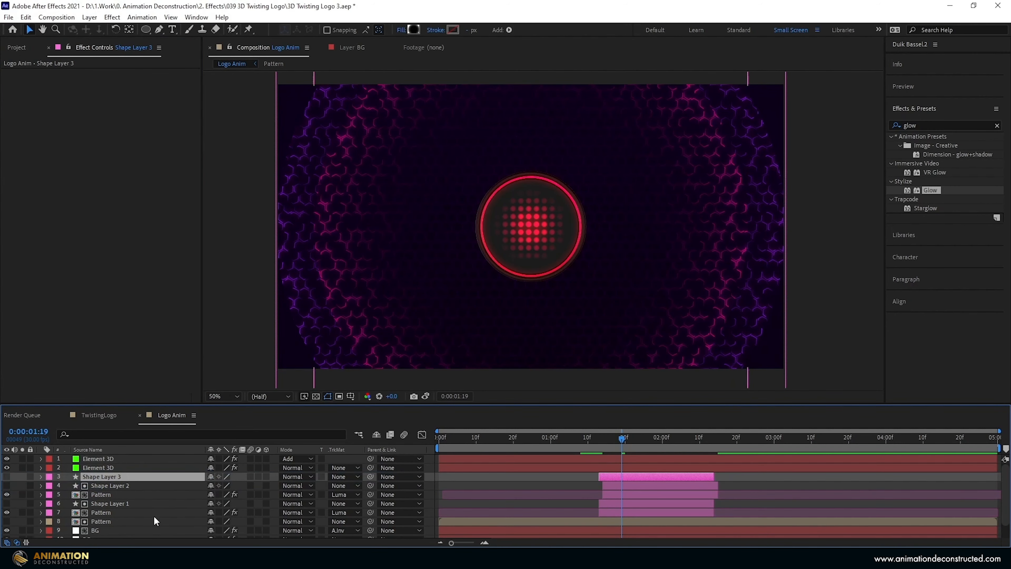
Pre-compose Shape Layer 2, Shape Layer 1 and their two matted Pattern layers into a composition named Pulse.
left_click(223, 485)
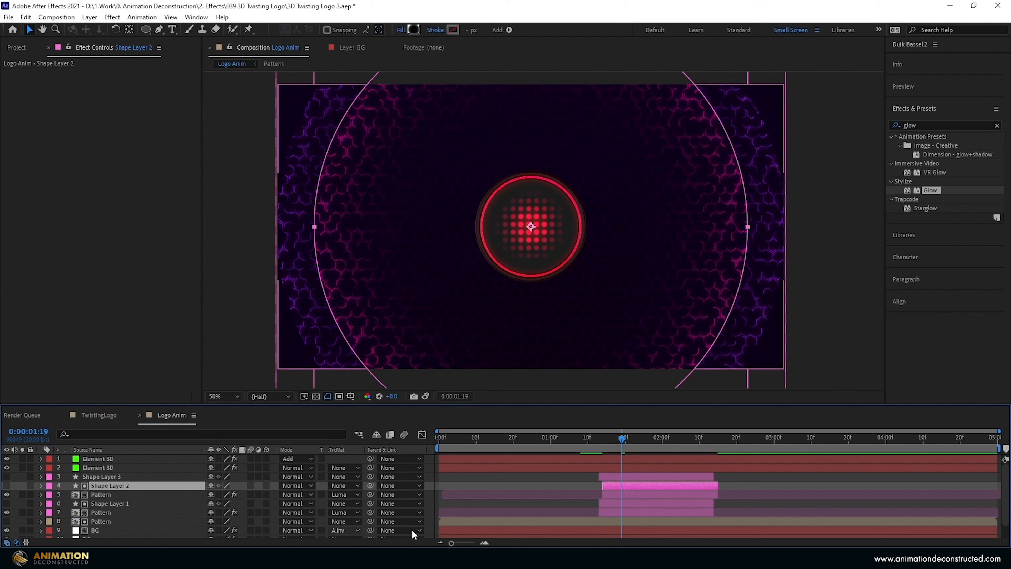
left_click(615, 513, "shift")
key("ctrl+shift+c")
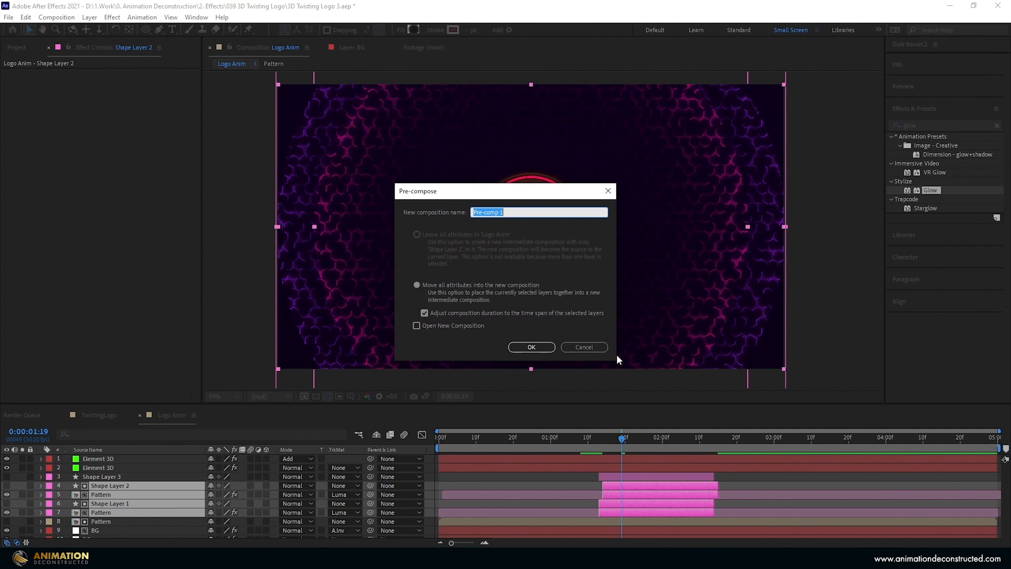
type("Pulse")
key("Return")
Check Shape Layer 3 at 0:00:01:17, rename it Bump 1 and hide it again.
left_click(6, 477)
left_click_drag(621, 440, 614, 441)
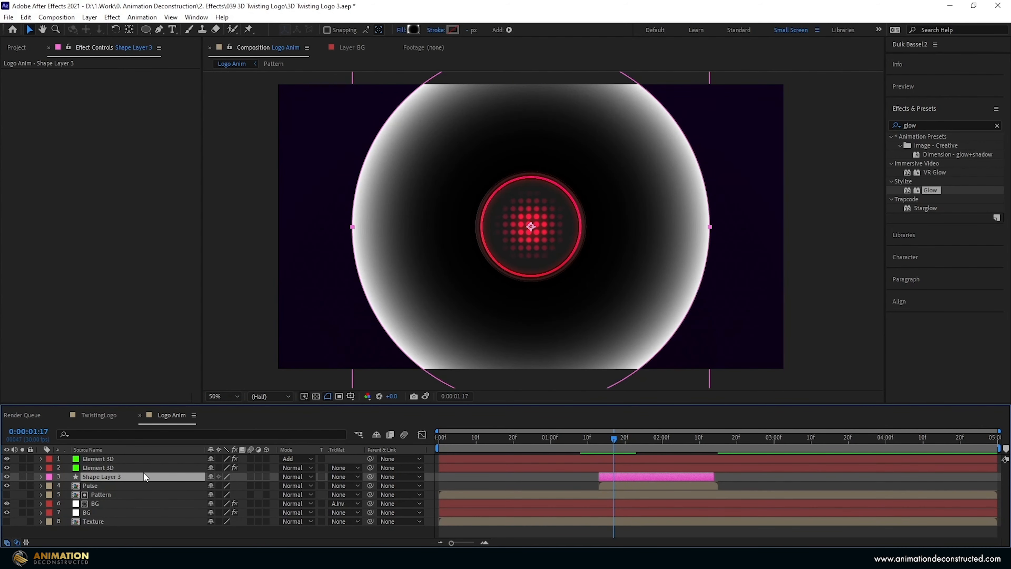
key("Return")
type("Pu")
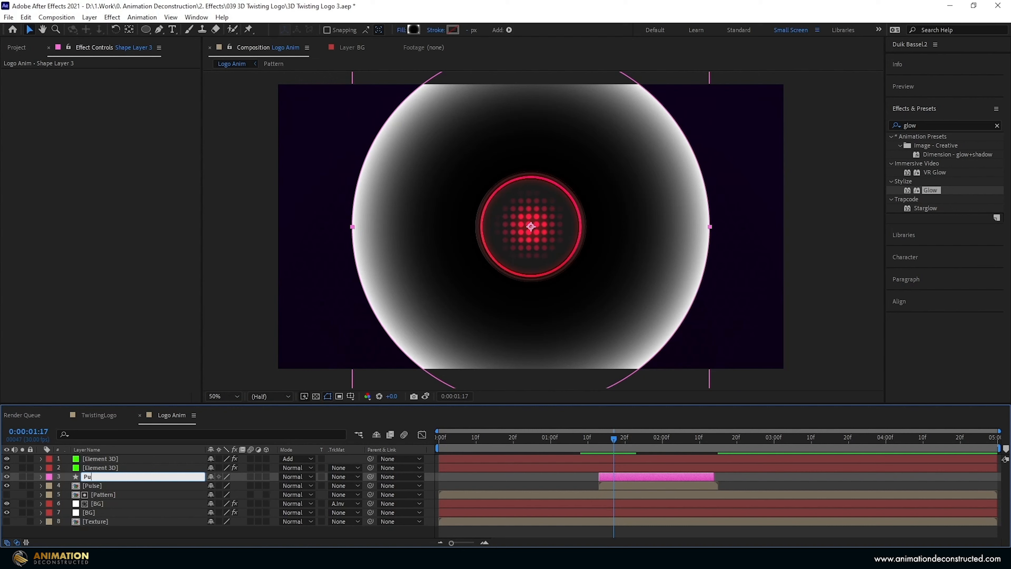
key("Return")
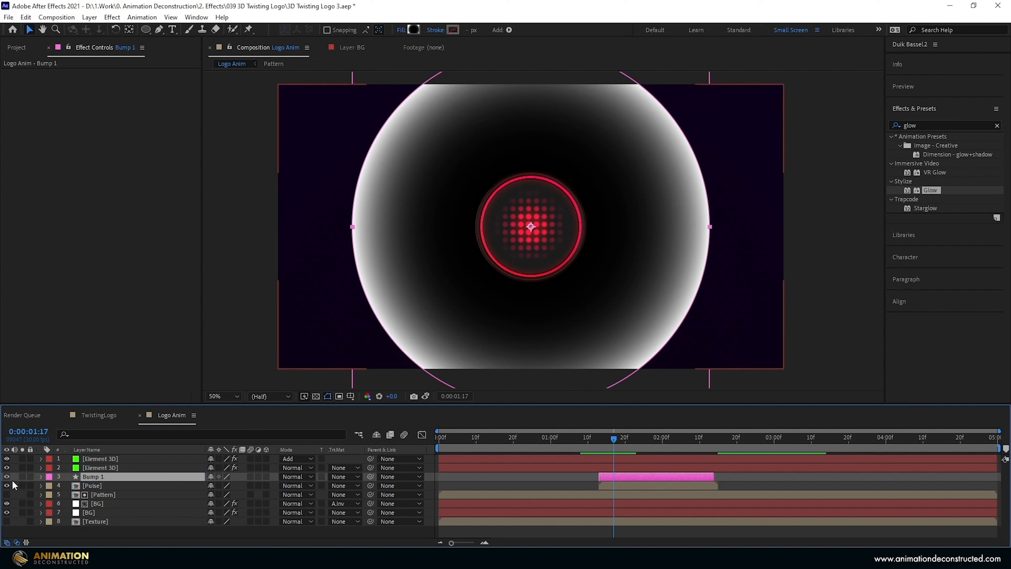
left_click(7, 476)
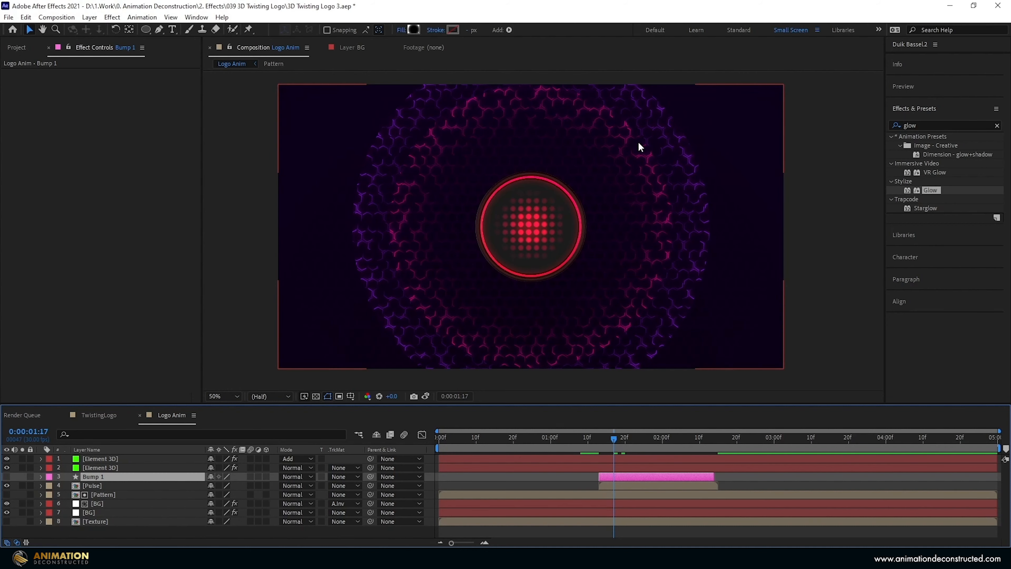
Create an adjustment layer named Pulse 1 Adj and move it to the top of the layer stack.
left_click(90, 17)
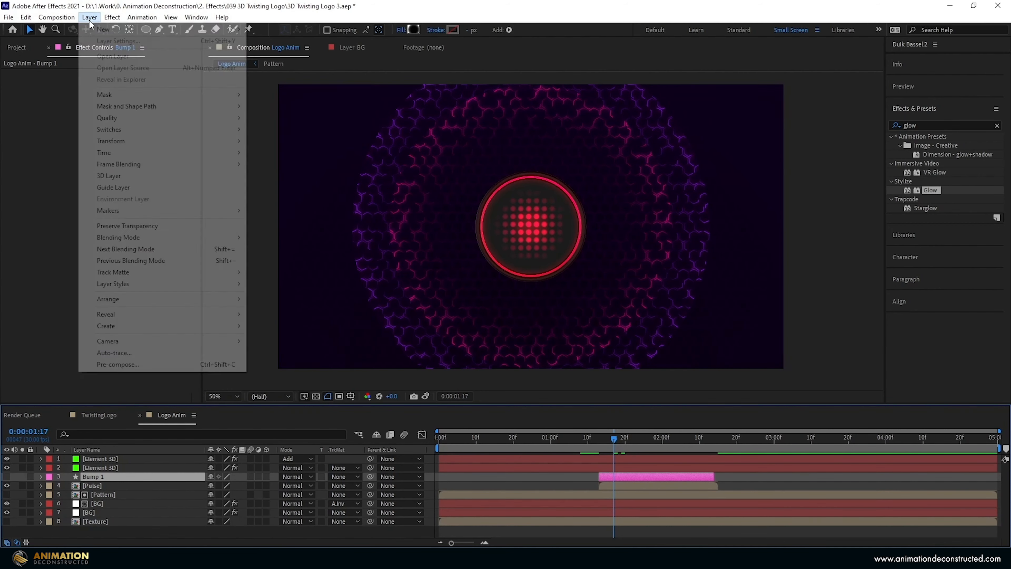
mouse_move(110, 32)
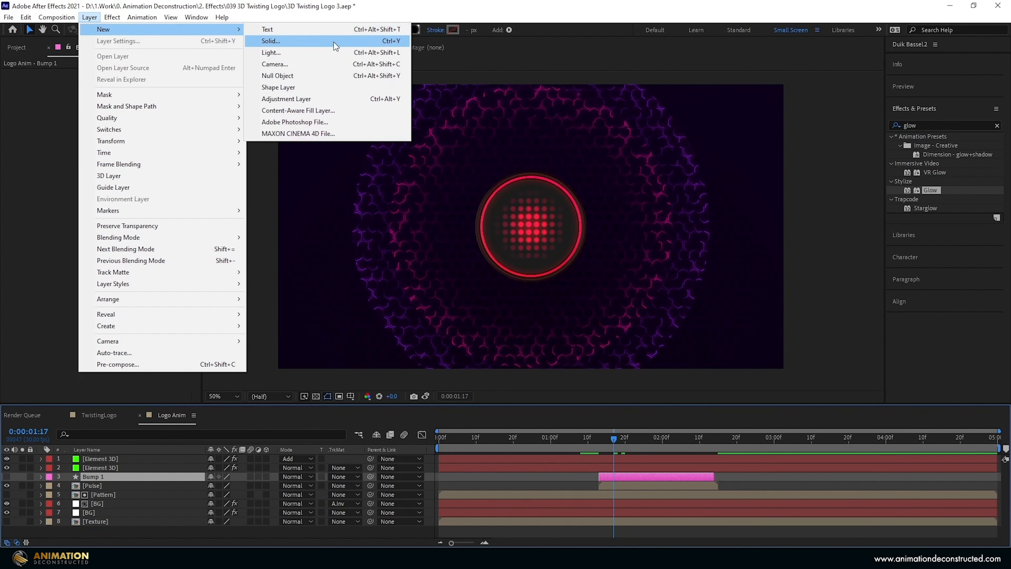
left_click(327, 99)
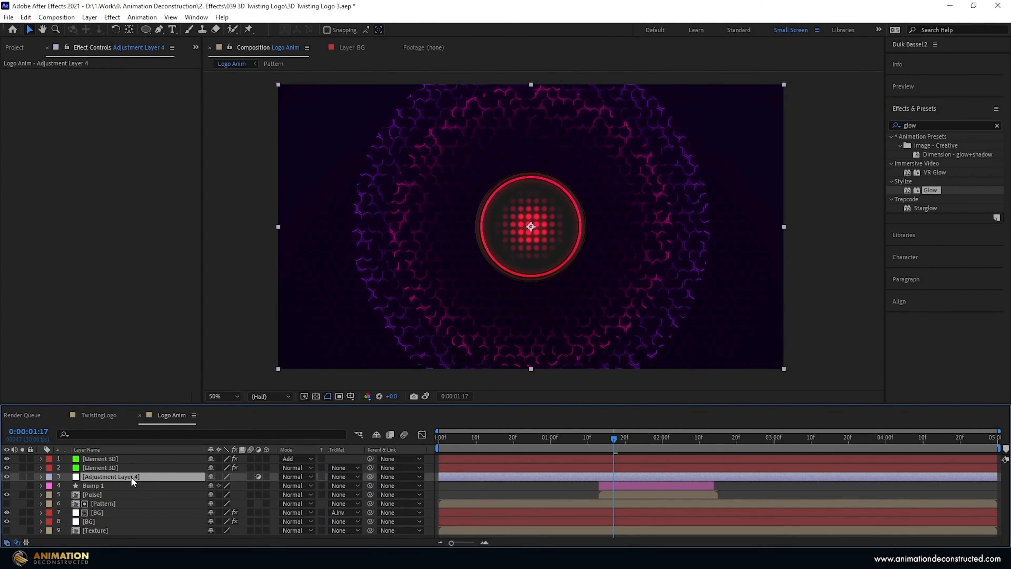
key("Return")
type("Pulse")
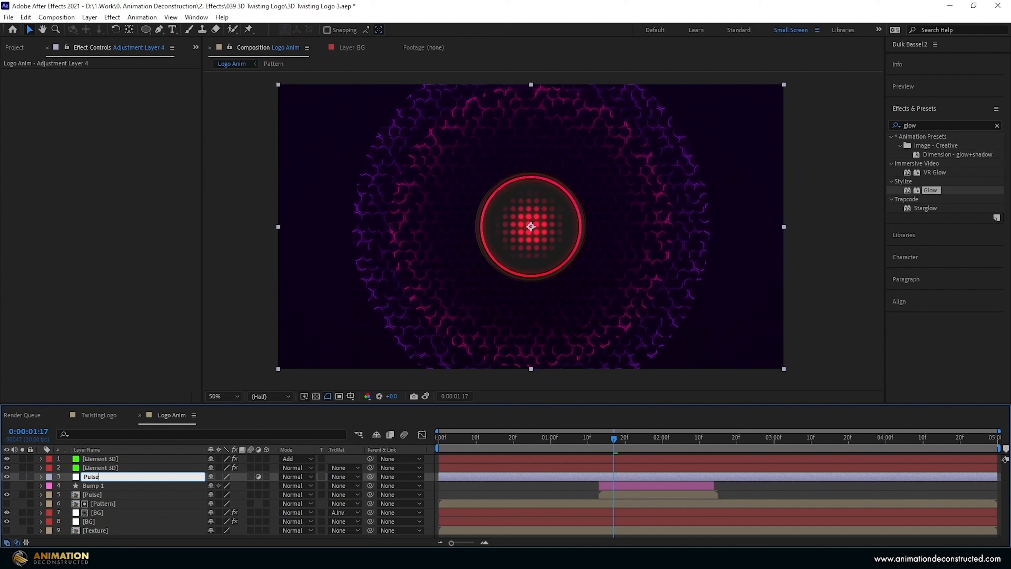
type(" 1 Adj")
key("Return")
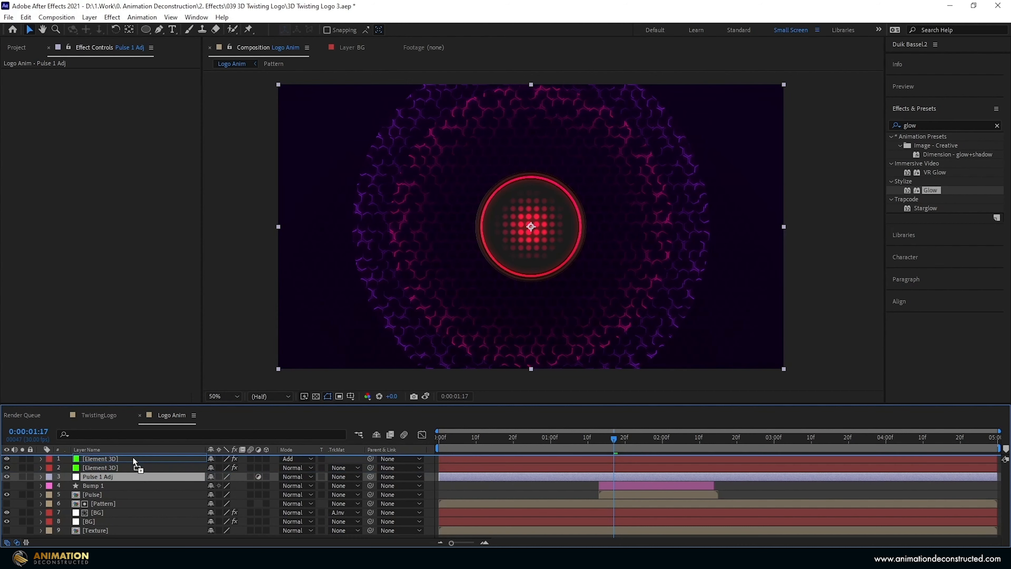
key("ctrl+shift+]")
Apply the CC Glass effect to Pulse 1 Adj and use the Bump 1 layer as its bump map.
left_click(898, 125)
left_click_drag(898, 123, 794, 124)
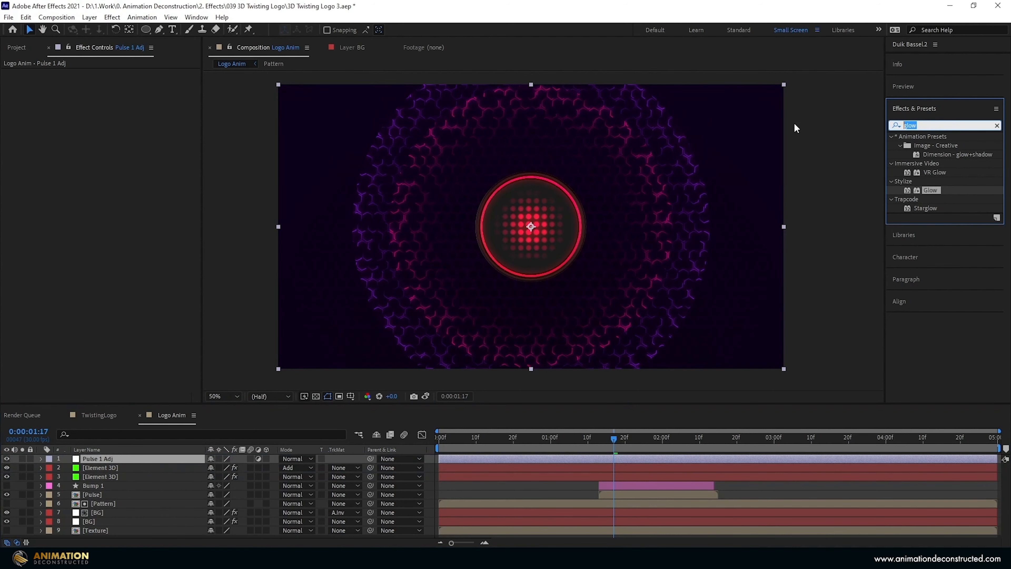
type("glass")
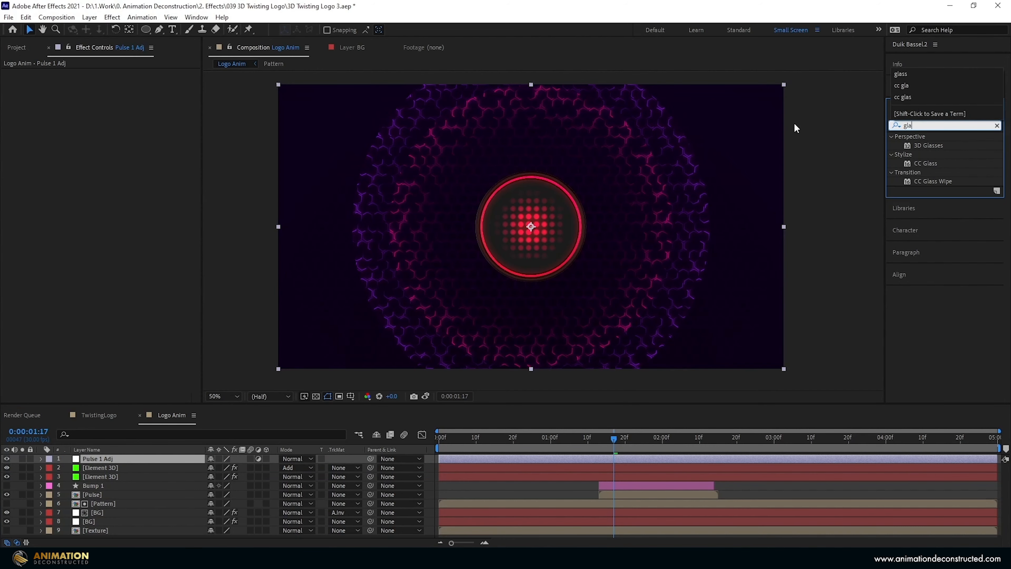
double_click(930, 166)
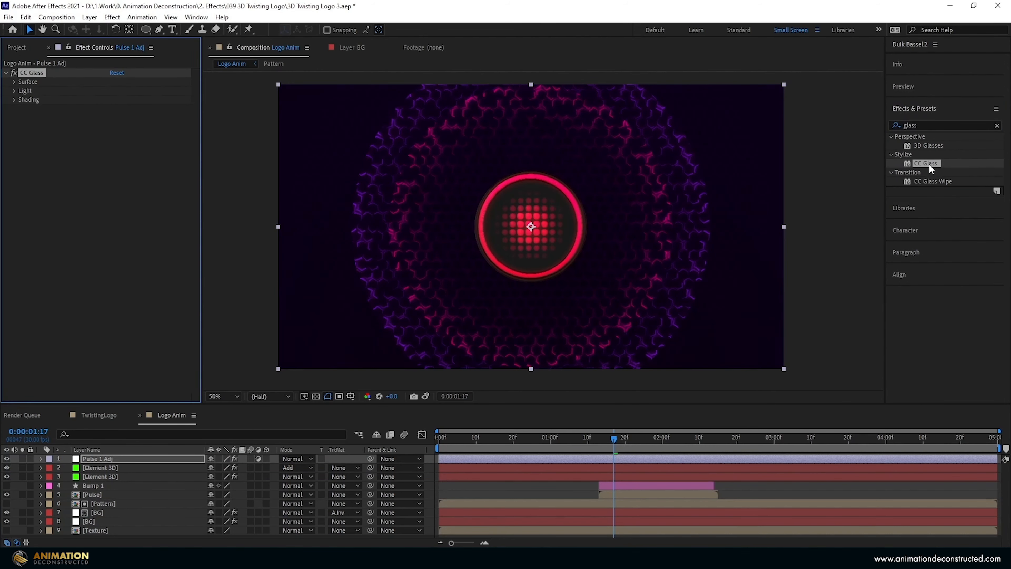
left_click(14, 82)
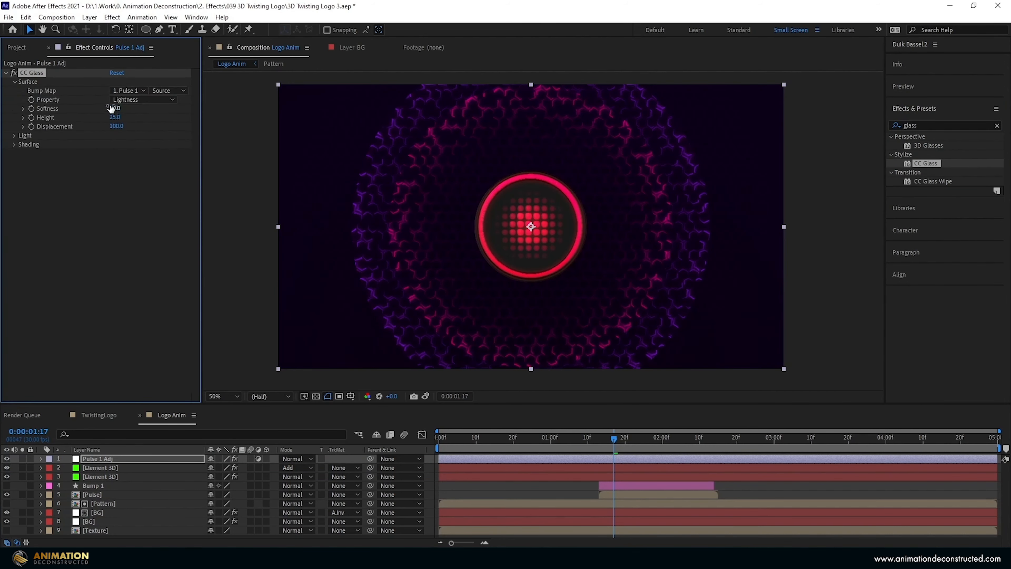
left_click(121, 91)
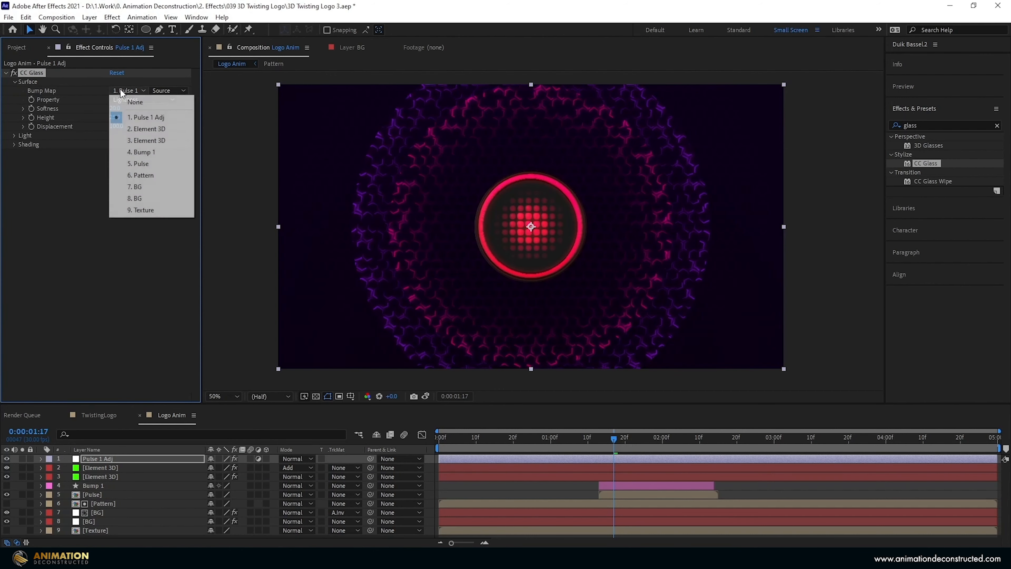
left_click(151, 154)
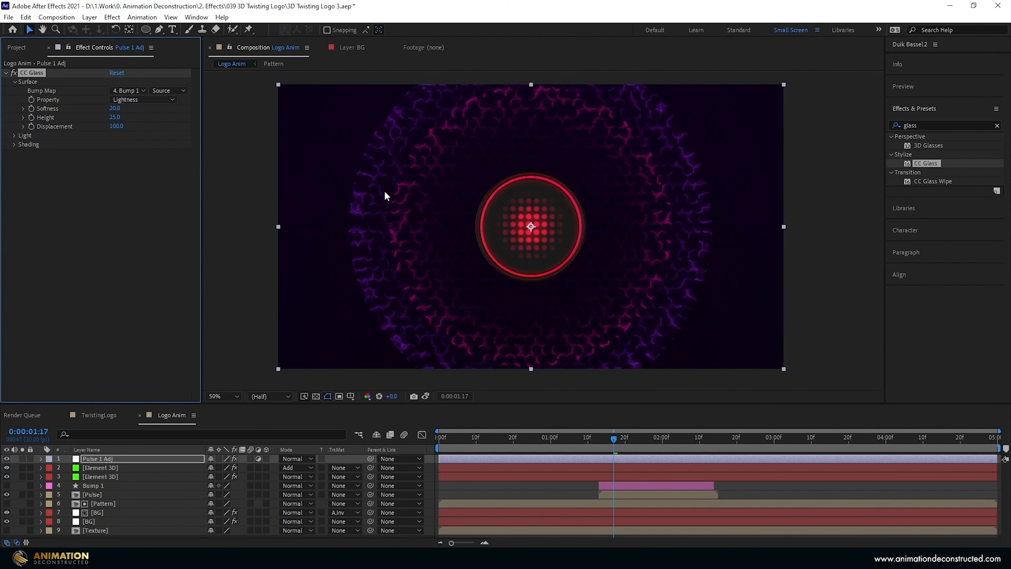
Set the CC Glass surface to Softness 150, Height 100 and Displacement 60.
left_click(118, 108)
type("150")
key("Return")
left_click_drag(115, 117, 252, 116)
left_click(115, 126)
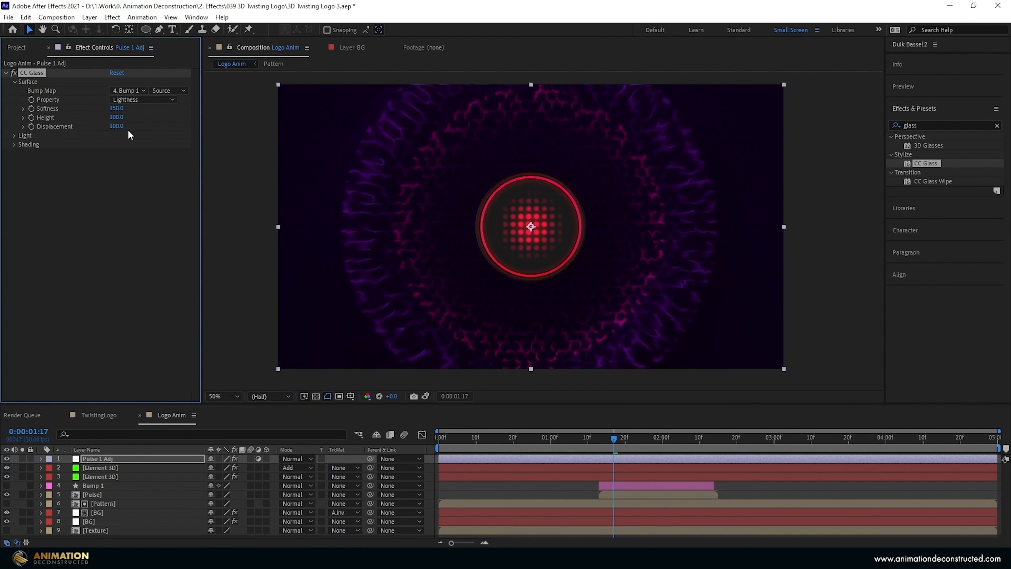
type("60")
key("Return")
Trim Pulse 1 Adj to the time span of the Pulse layer and give it, Bump 1 and Pulse the Fuchsia label color.
left_click_drag(457, 460, 601, 464)
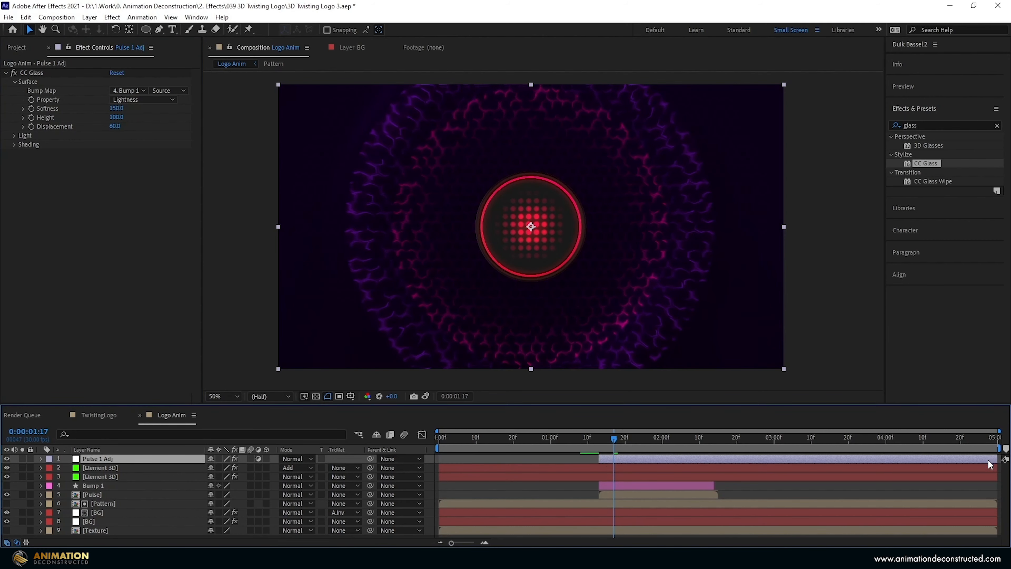
left_click_drag(979, 459, 718, 459)
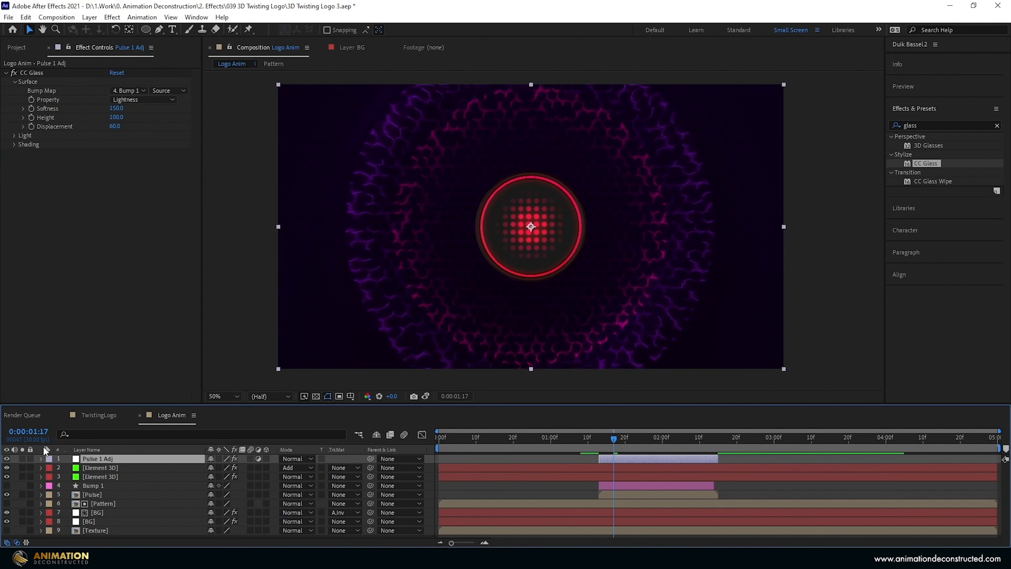
left_click(92, 485, "ctrl")
left_click(97, 494, "ctrl")
left_click(48, 495)
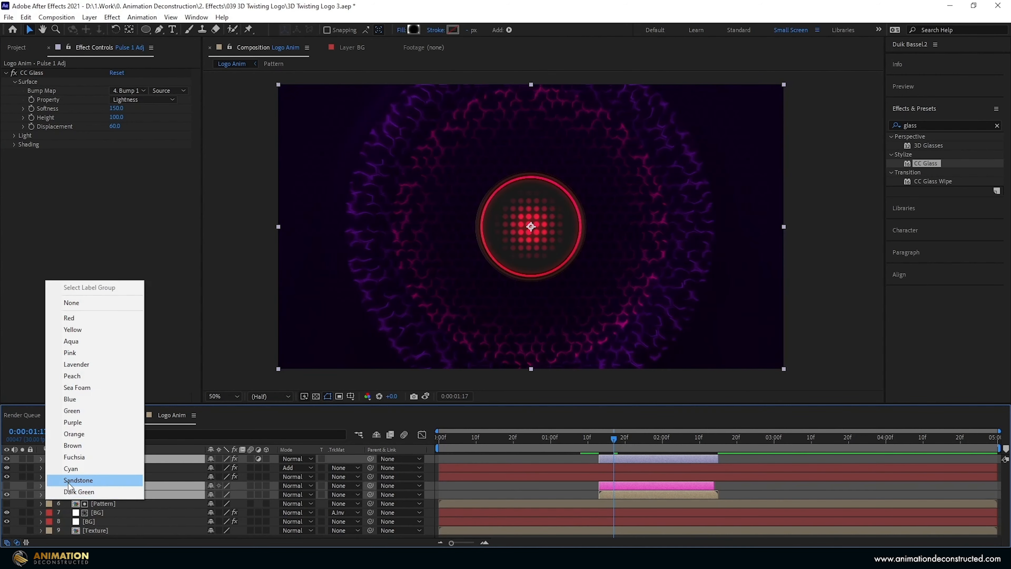
left_click(70, 457)
Play the animation from the start and scrub through the pulse up to 0:00:01:23.
left_click_drag(549, 441, 315, 444)
key("space")
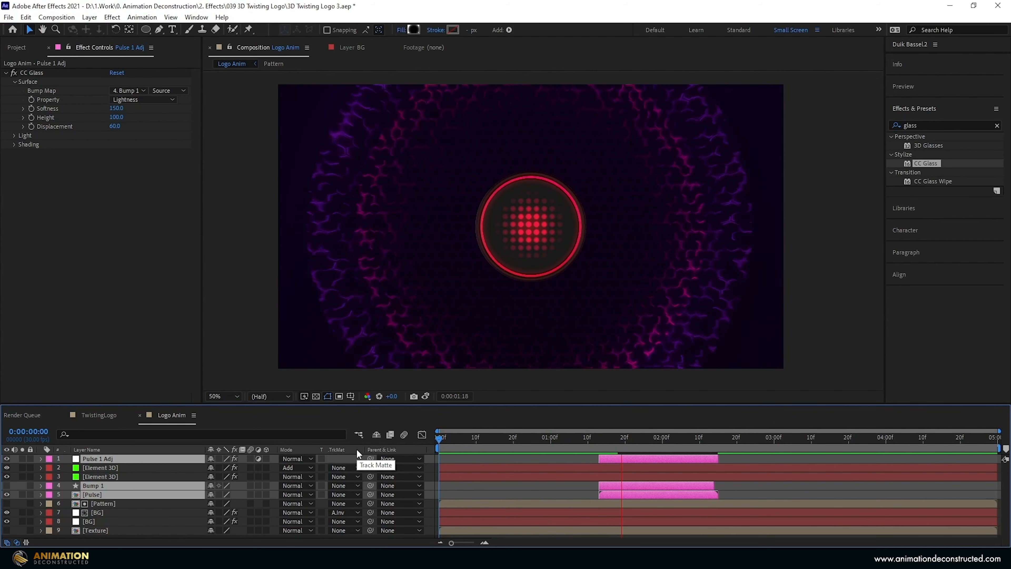
left_click(597, 436)
left_click_drag(596, 436, 636, 441)
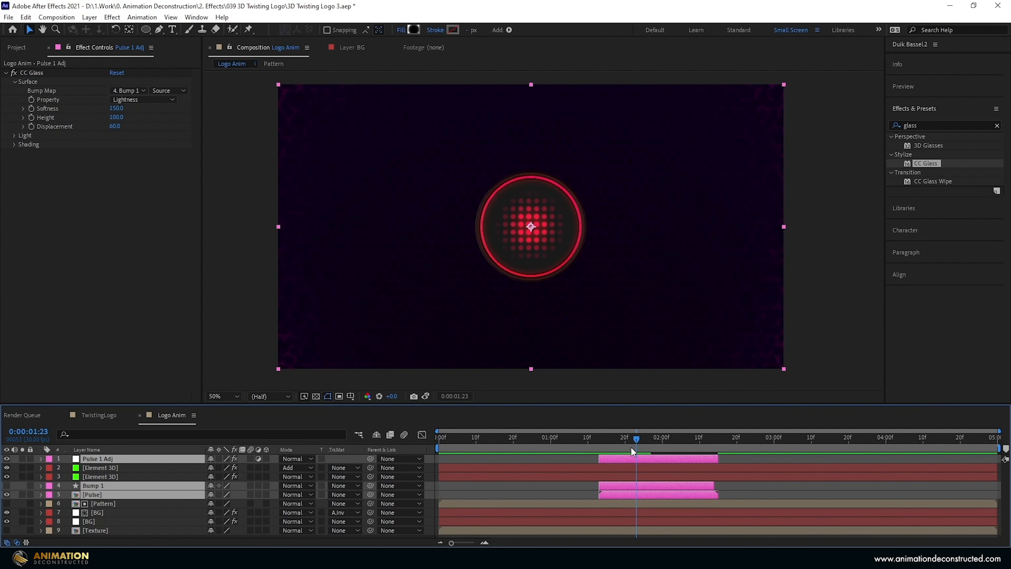
Duplicate Bump 1 and Pulse, keep the copies together above the originals and give them the Cyan label color.
left_click(658, 487)
left_click(656, 493, "shift")
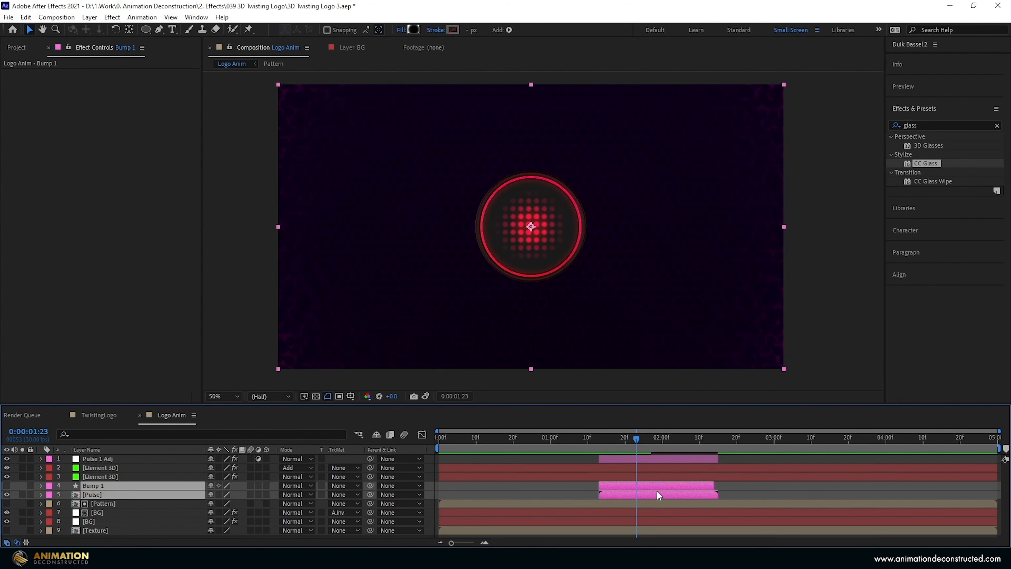
key("ctrl+d")
left_click_drag(118, 499, 80, 496)
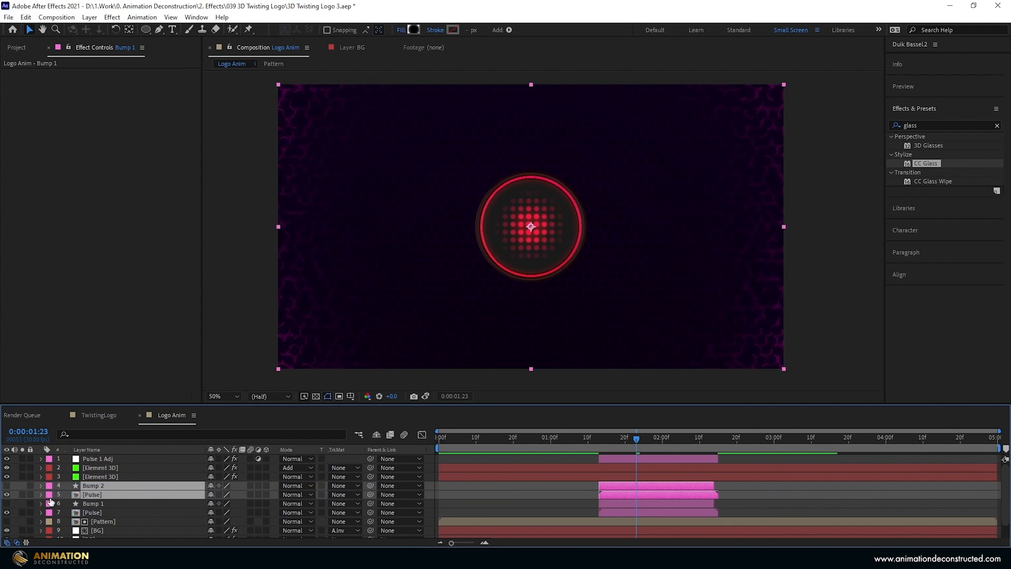
left_click(49, 495)
left_click(92, 465)
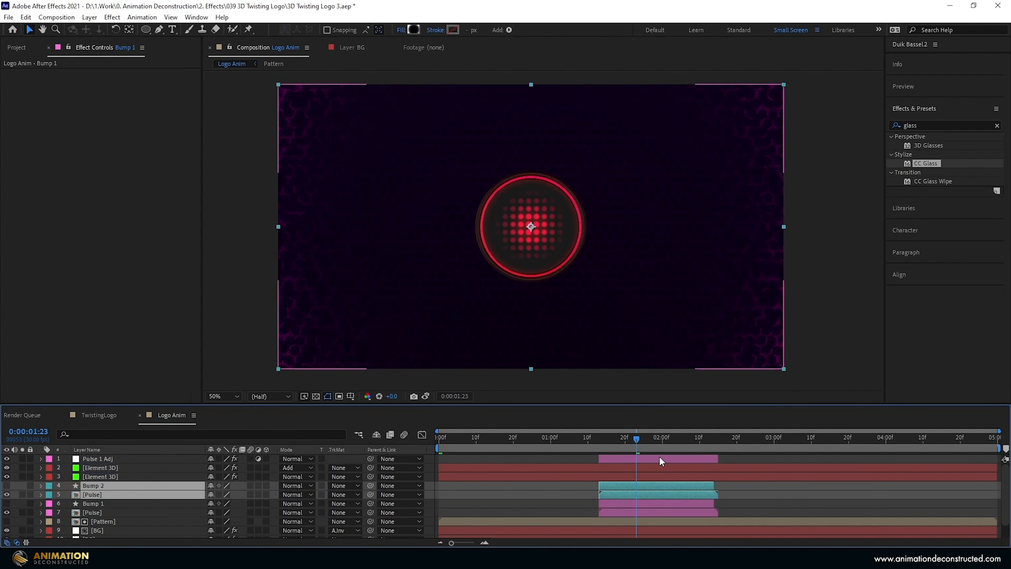
Duplicate the Pulse 1 Adj layer and give the copy the Cyan label color.
left_click(648, 460)
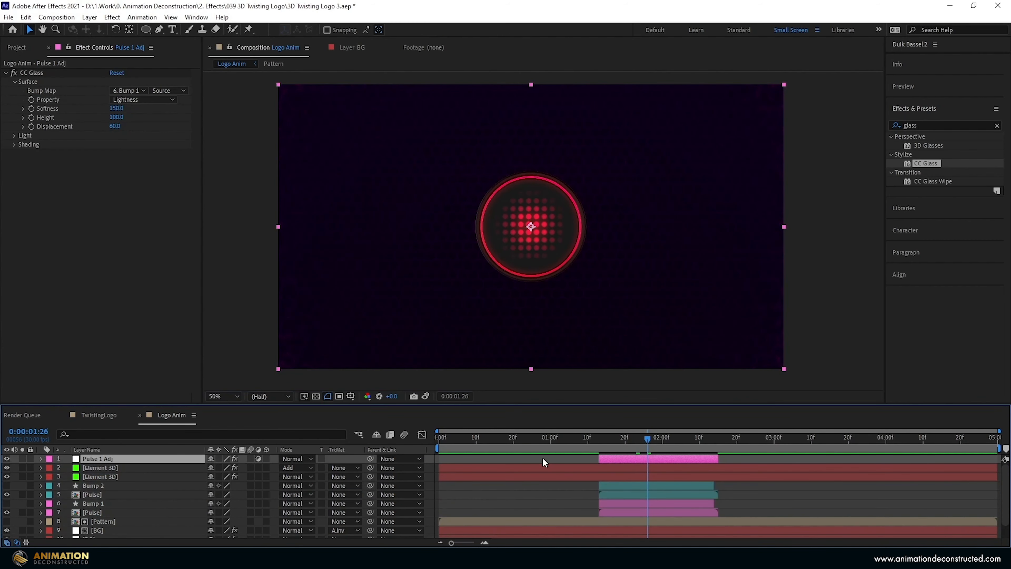
key("ctrl+d")
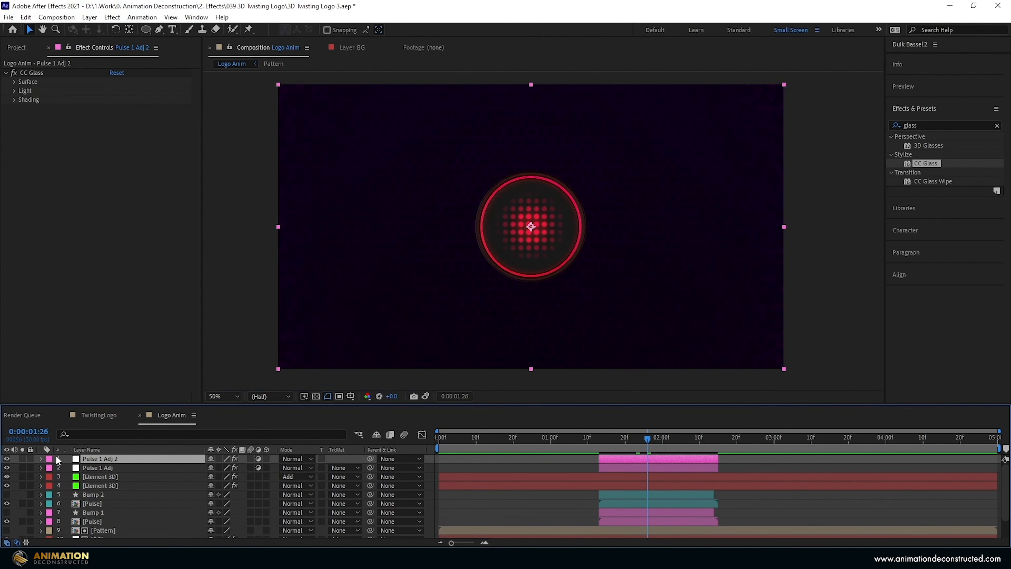
left_click(49, 459)
left_click(71, 432)
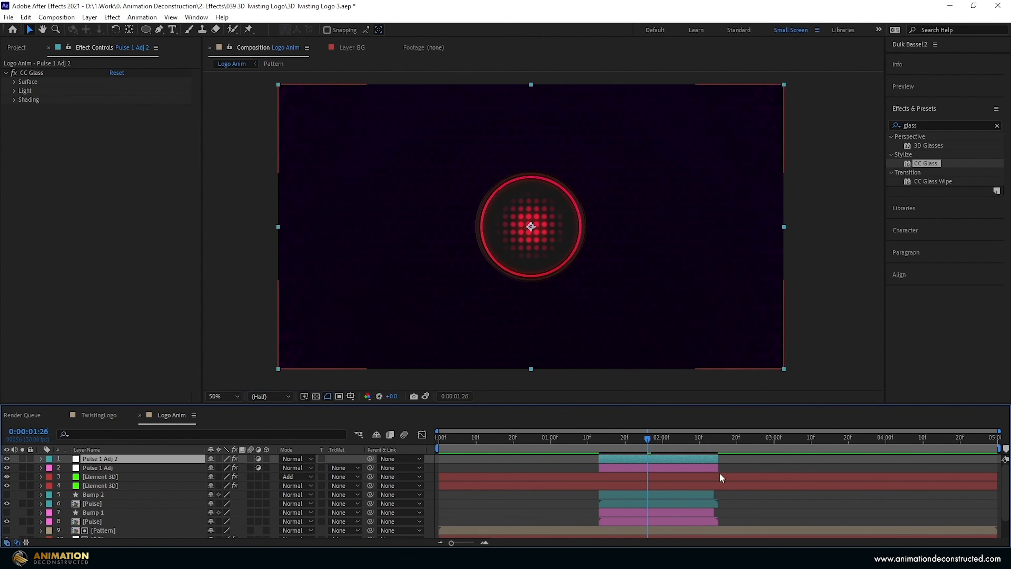
Time-reverse the two Scale keyframes of the Bump 2 layer.
left_click(616, 497)
key("u")
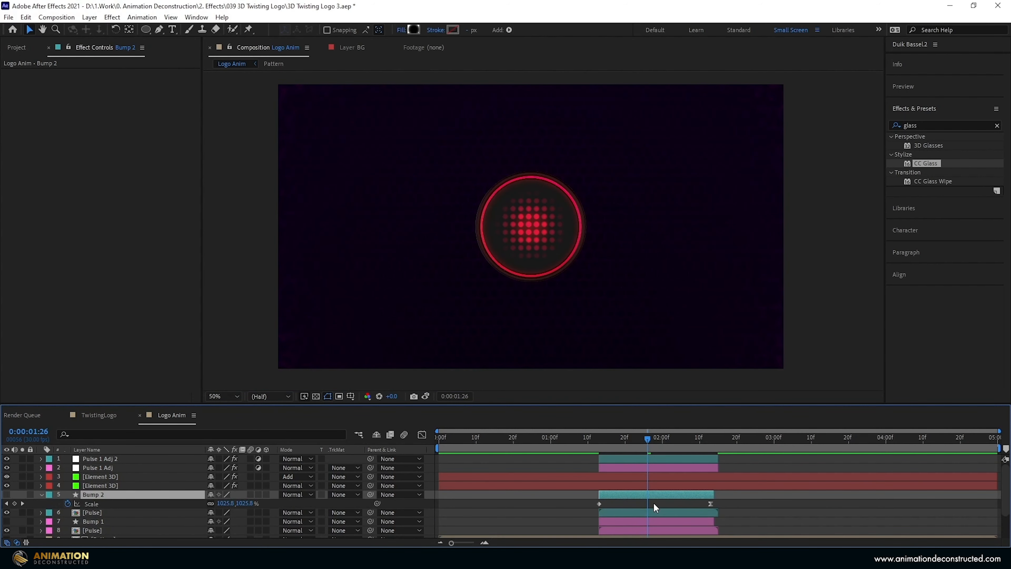
left_click(662, 512)
left_click_drag(730, 501, 577, 506)
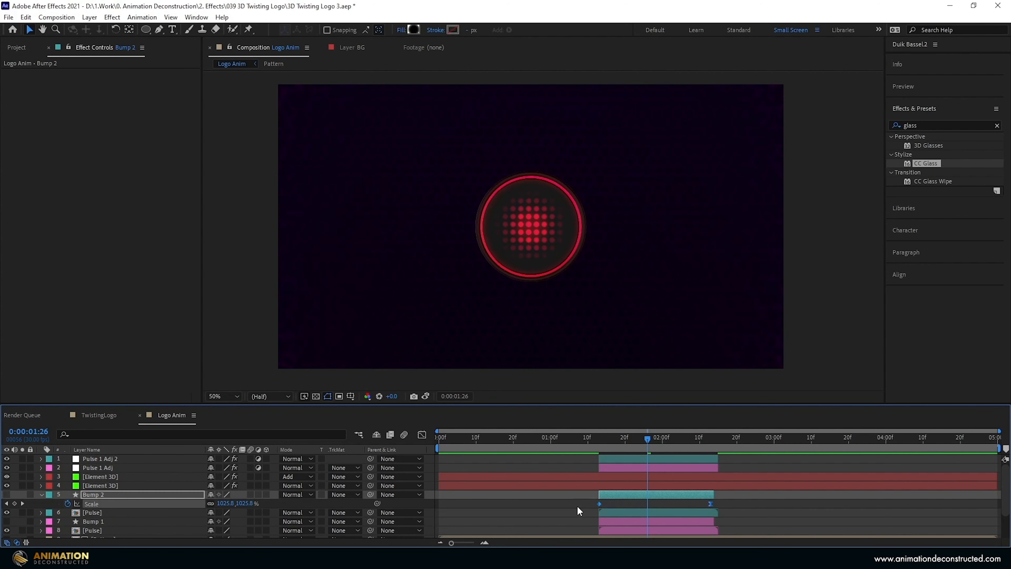
right_click(598, 503)
mouse_move(677, 495)
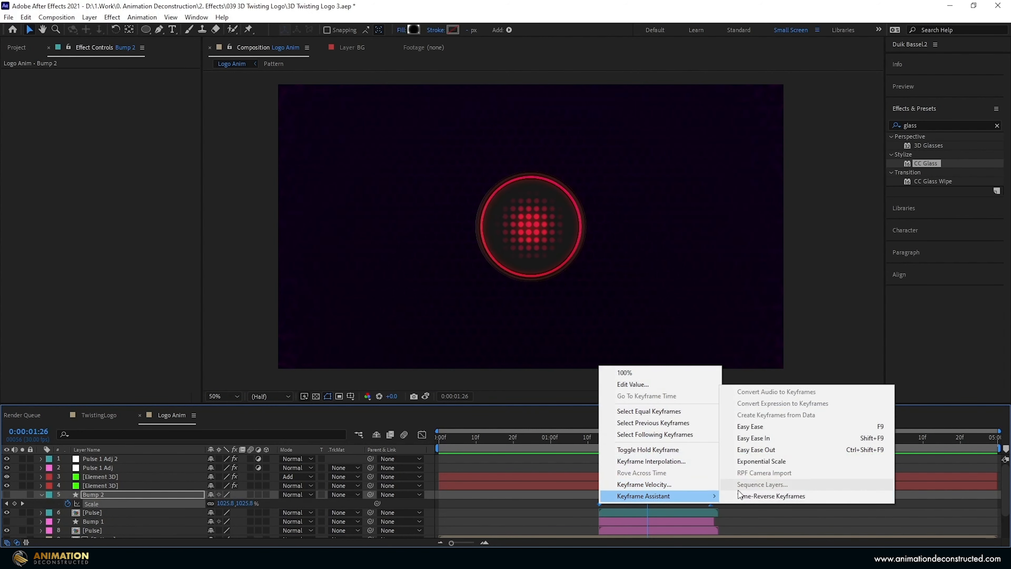
left_click(756, 495)
Time-reverse the whole cyan-labelled Pulse layer.
left_click(607, 511)
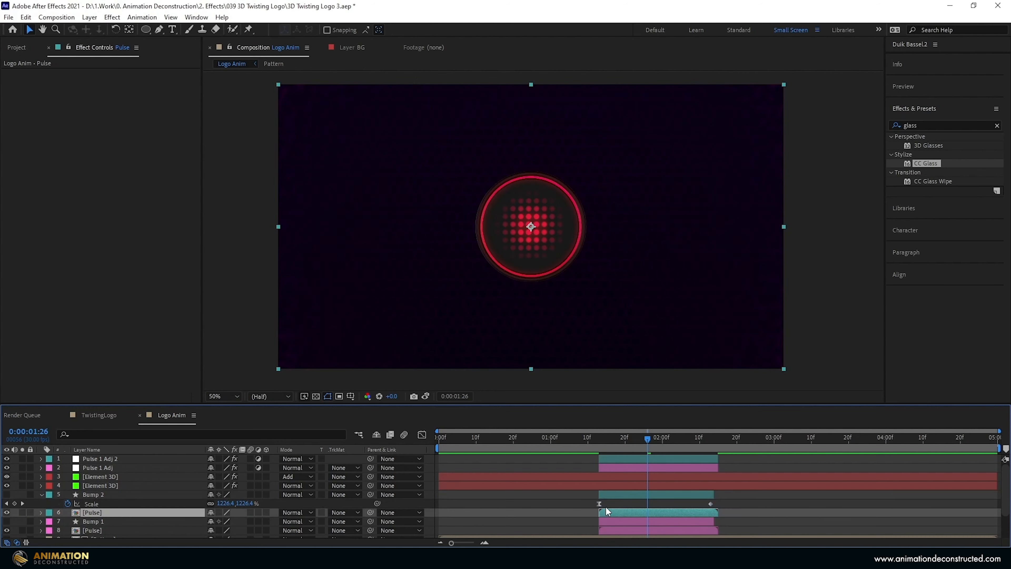
right_click(611, 511)
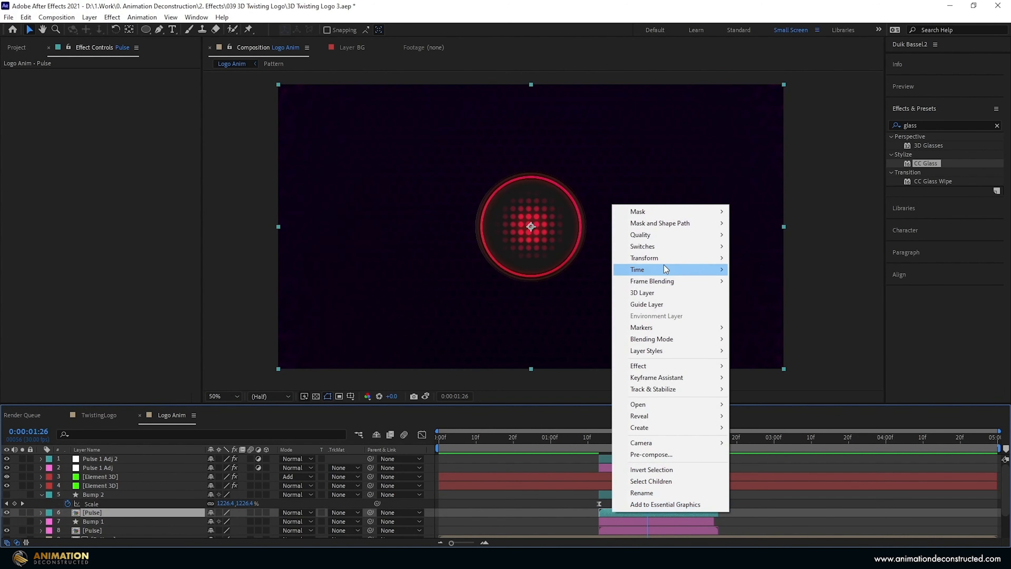
mouse_move(663, 267)
left_click(806, 284)
Set the CC Glass Bump Map of the Pulse 1 Adj 2 layer to Bump 2.
left_click(672, 458)
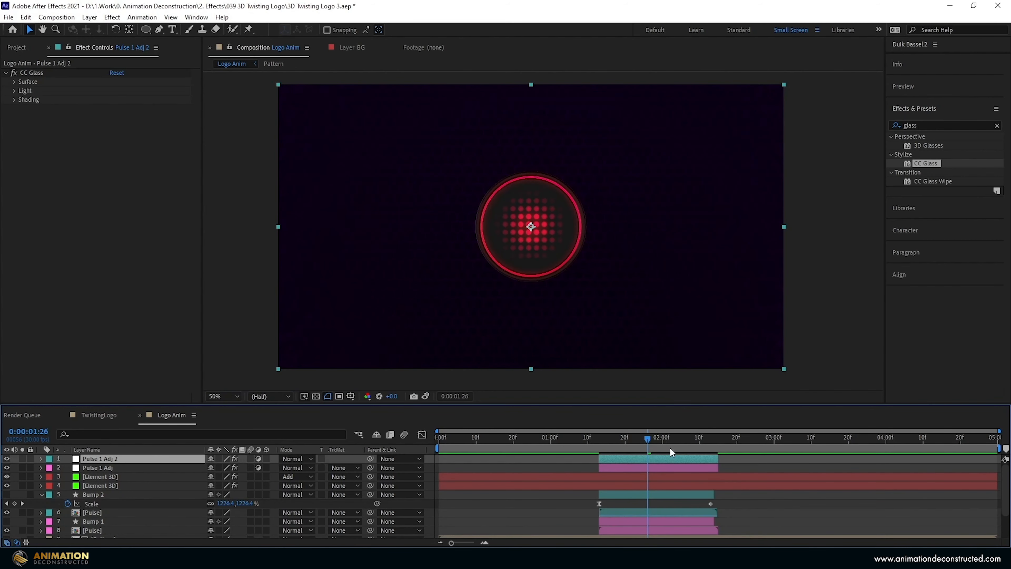
left_click(14, 82)
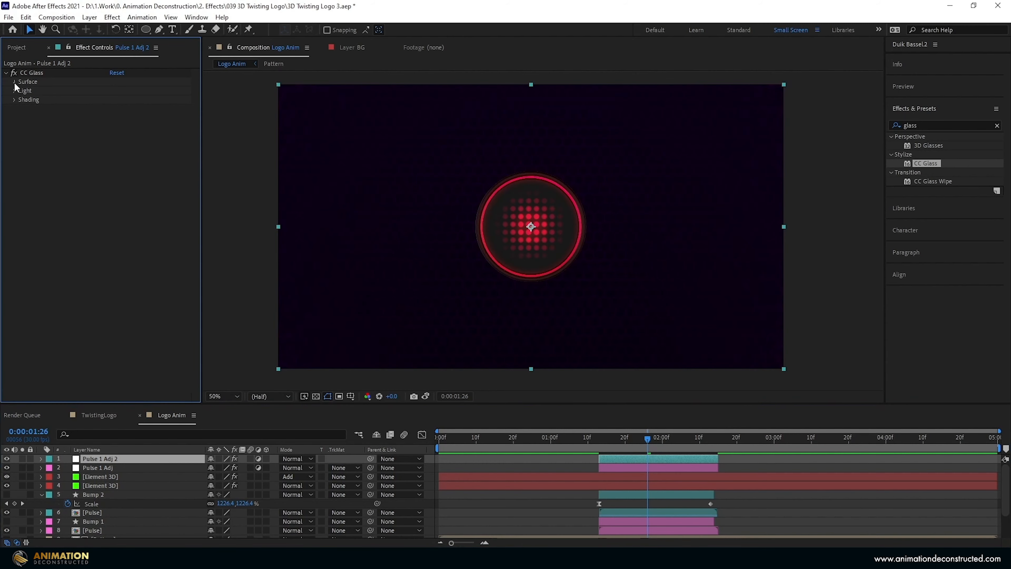
left_click(128, 91)
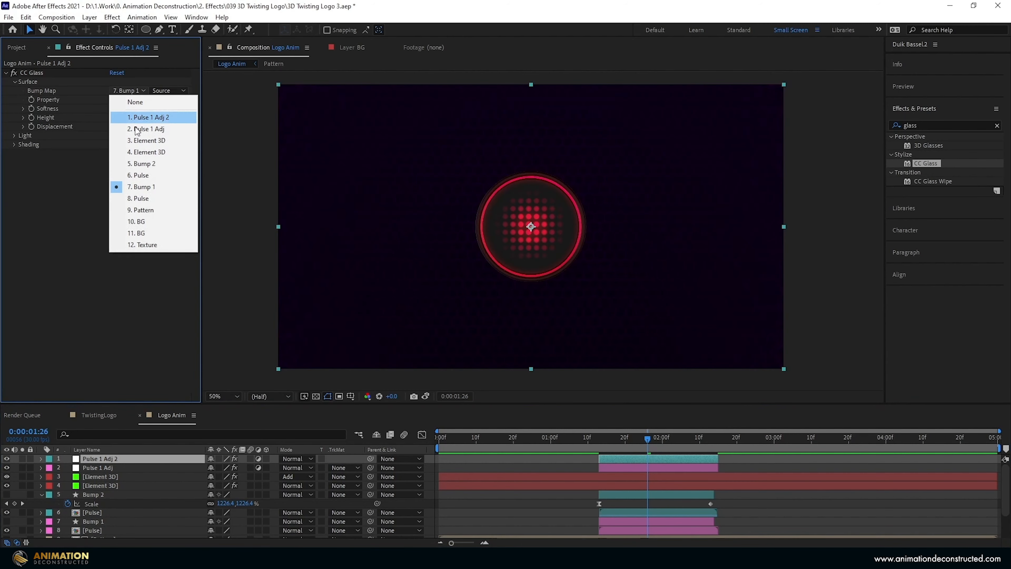
left_click(141, 164)
Shift Pulse 1 Adj 2, Bump 2 and the cyan-labelled Pulse together in time so they start at 0:00:01:16.
left_click(632, 438)
left_click_drag(631, 438, 610, 443)
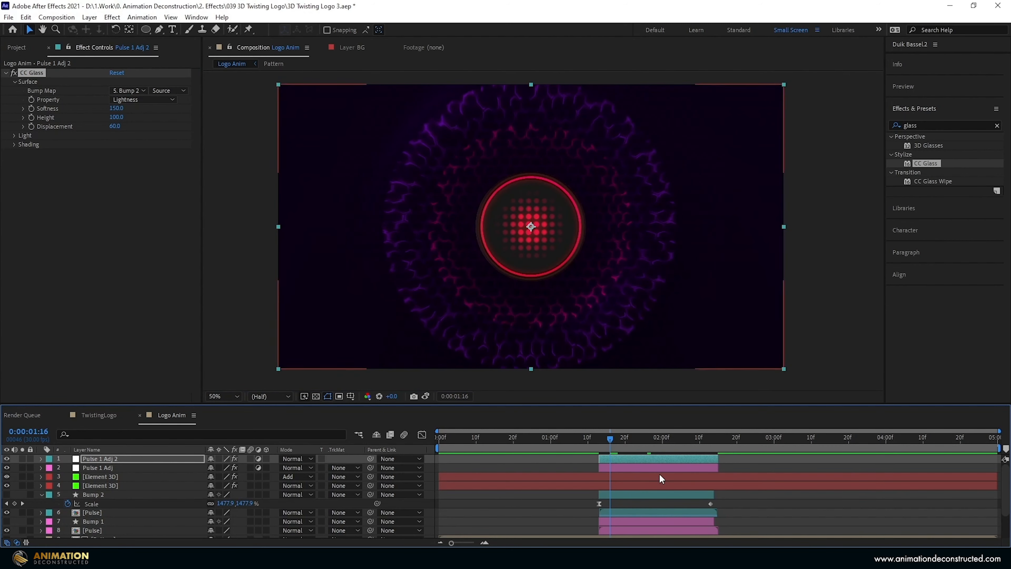
left_click(645, 494, "ctrl")
left_click(634, 512, "ctrl")
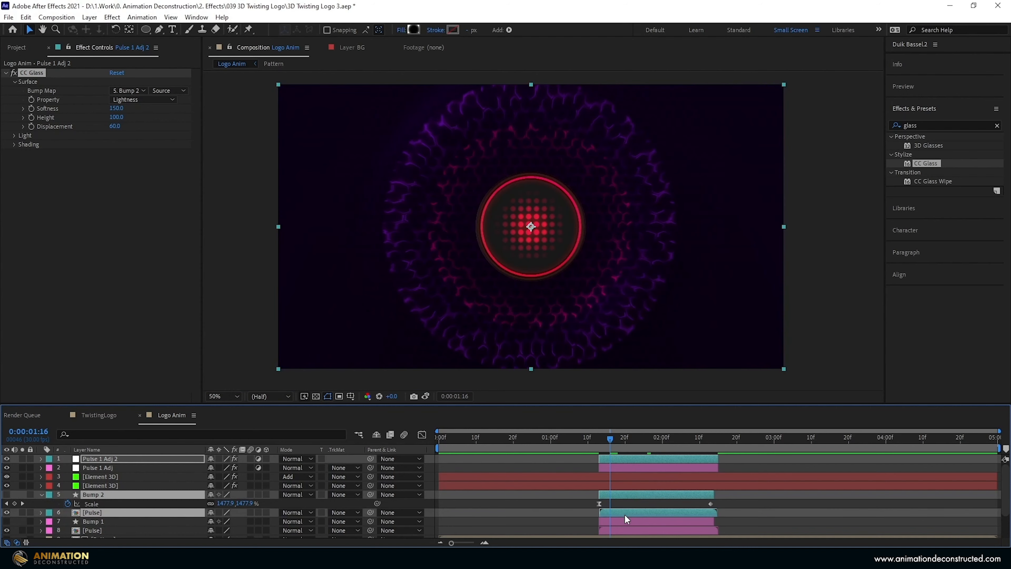
left_click_drag(624, 513, 636, 514)
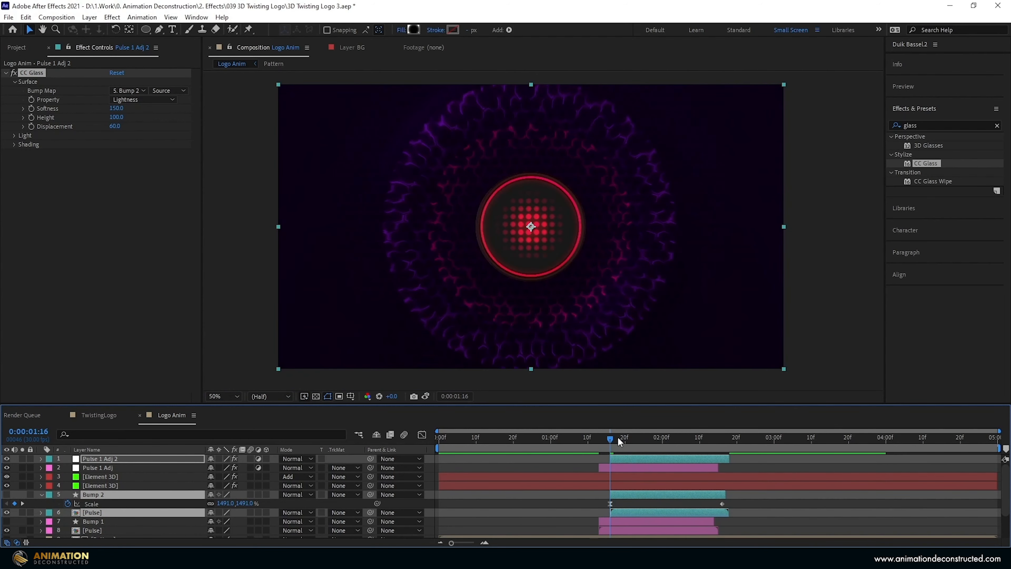
Play the animation from the start, then scrub to 0:00:00:28.
left_click_drag(609, 438, 381, 447)
key("space")
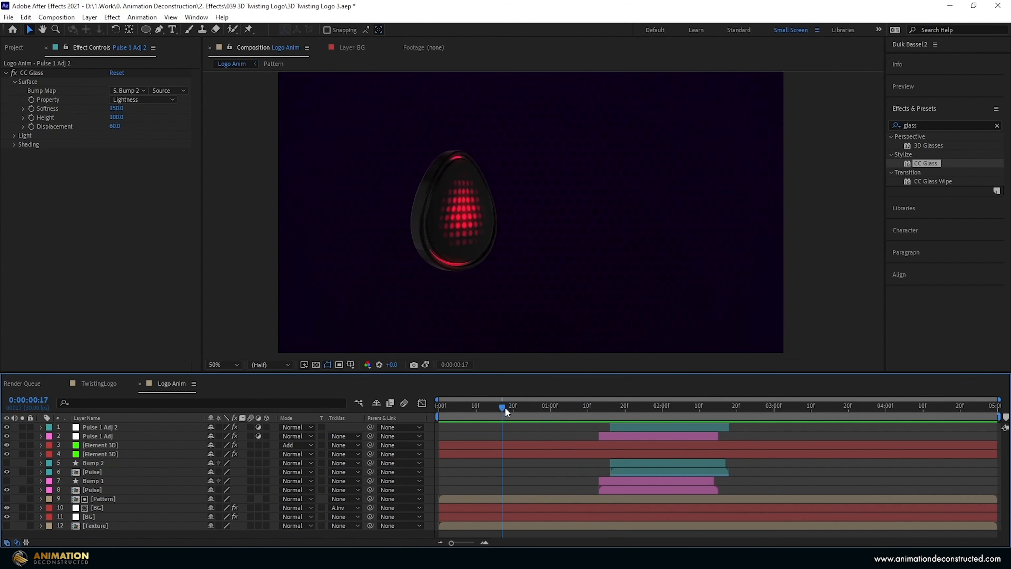
left_click_drag(504, 407, 543, 405)
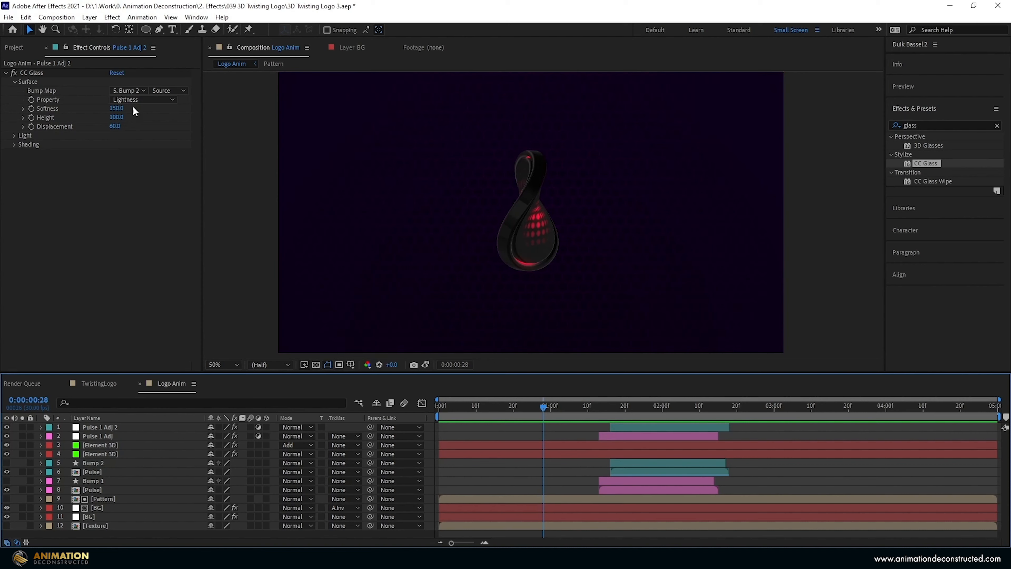
Add a new adjustment layer and name it Global Glow.
left_click(87, 18)
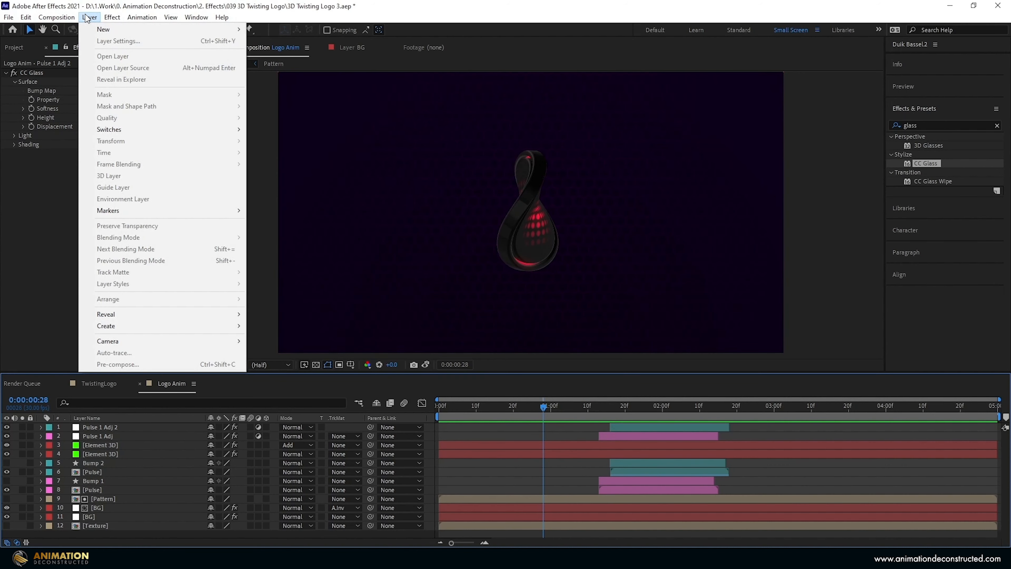
mouse_move(120, 29)
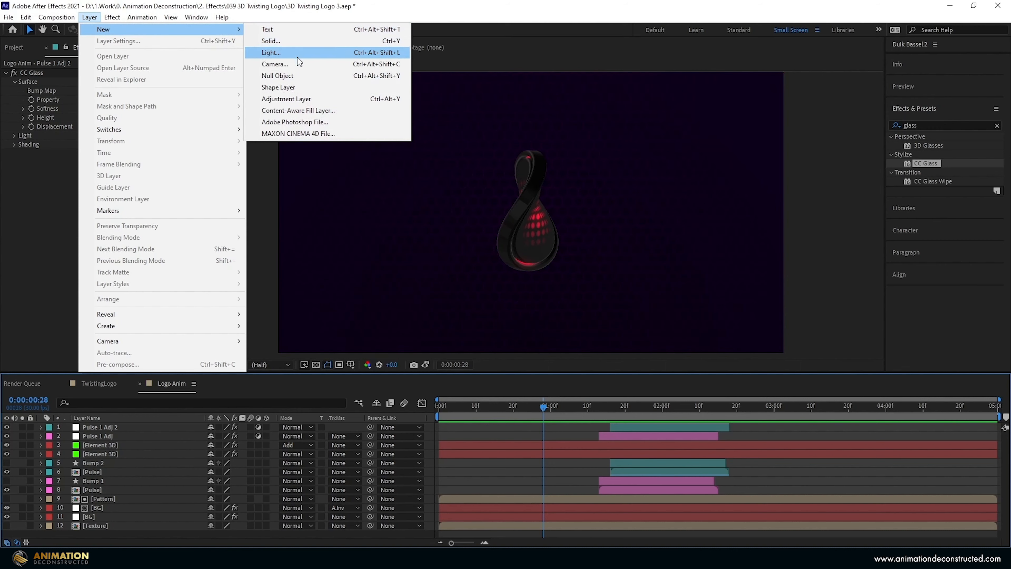
left_click(303, 99)
key("Return")
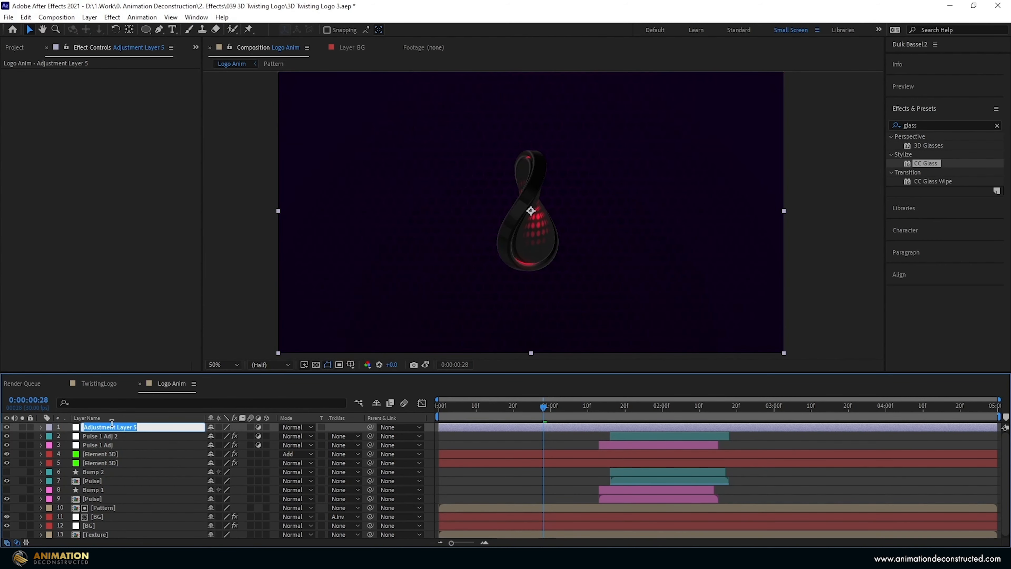
type("Globa")
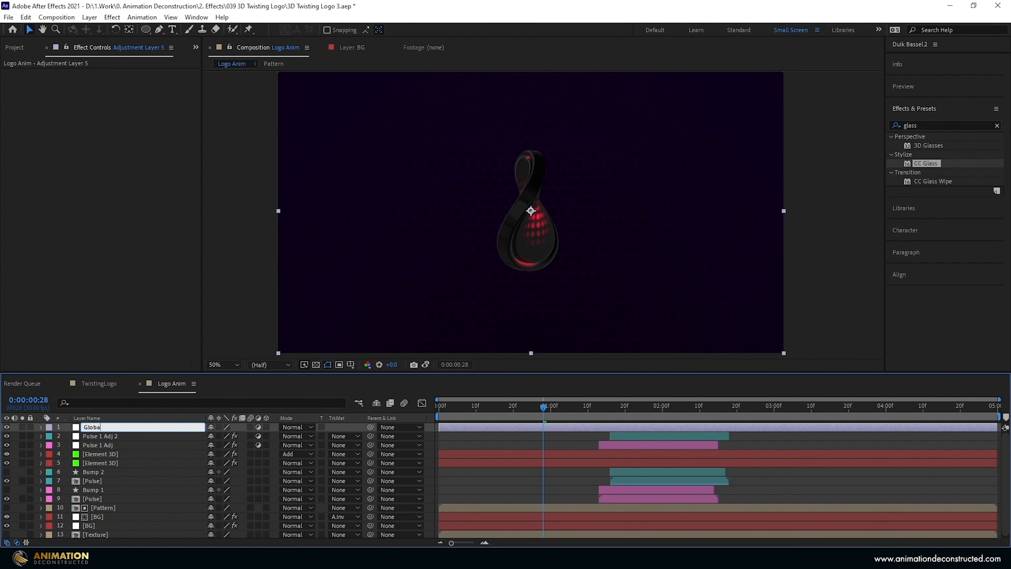
type("l Glow")
key("Return")
Apply the Glow effect to Global Glow with a 75% threshold and a radius of 602, and preview the result.
key("ctrl+5")
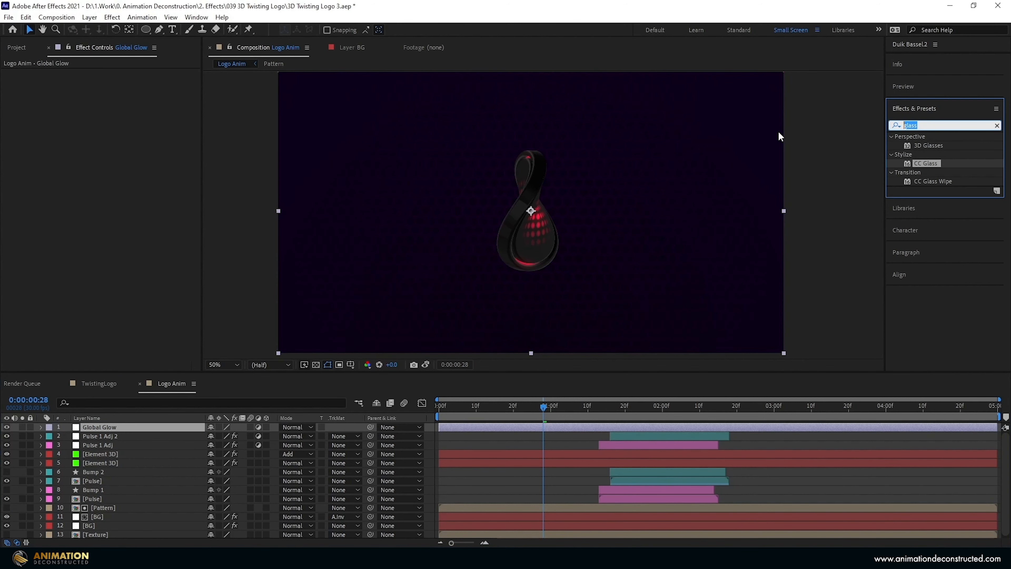
type("glow")
double_click(932, 191)
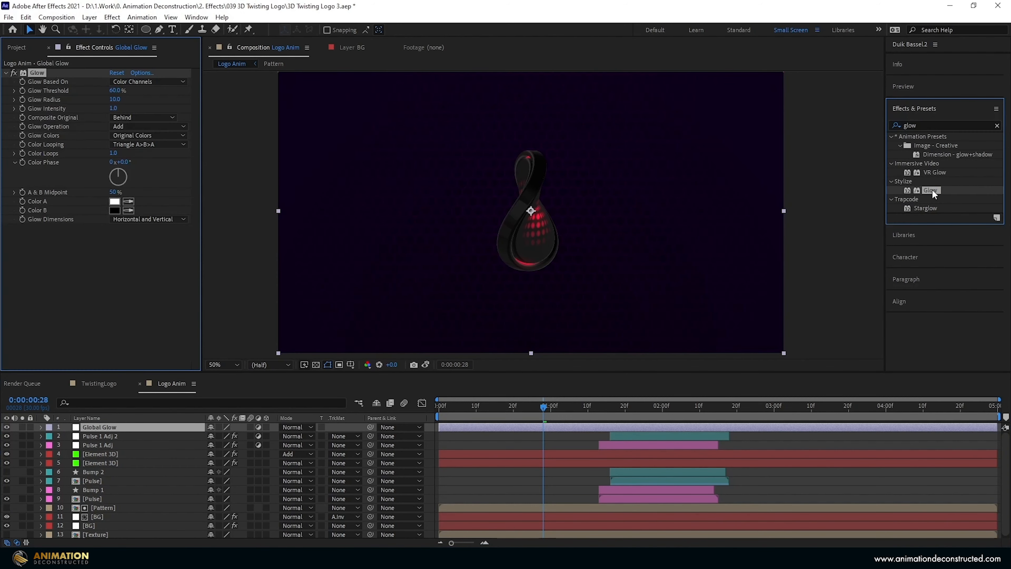
left_click(120, 89)
type("75")
key("Tab")
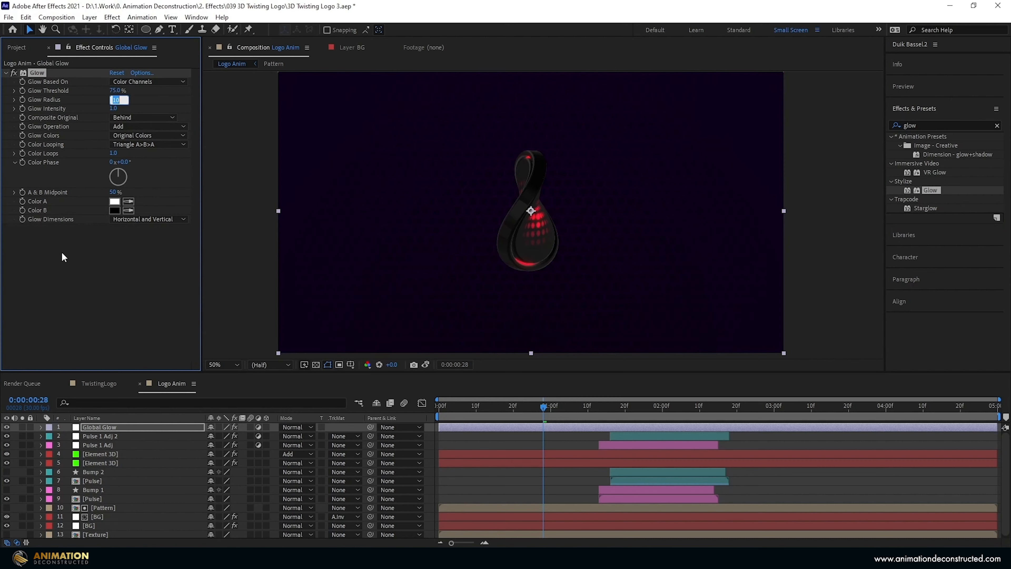
type("600")
key("Return")
left_click_drag(119, 102, 120, 101)
key("space")
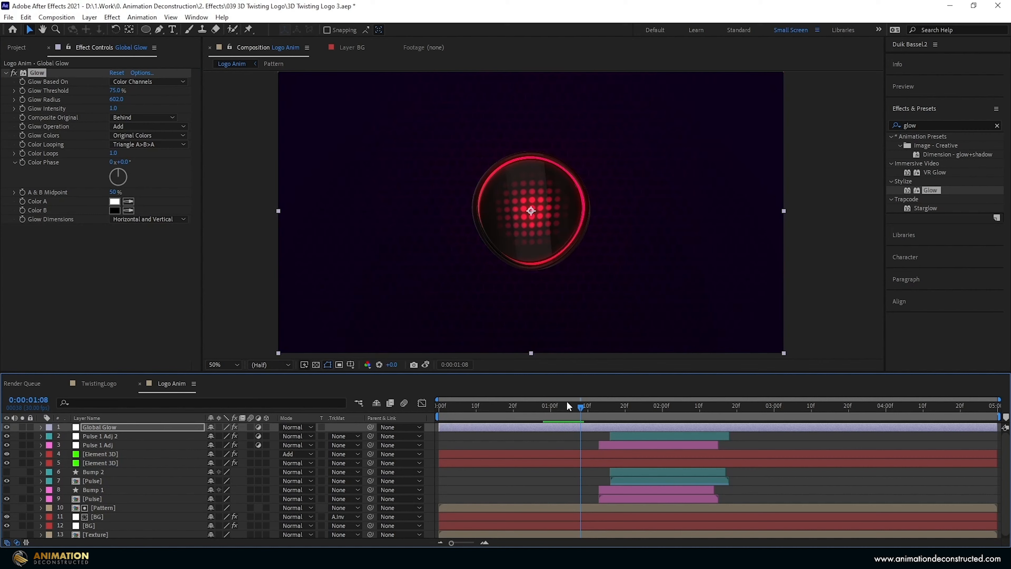
Move to 0:00:01:14 and add another adjustment layer named Impact Glow.
left_click_drag(566, 401, 603, 402)
left_click(90, 17)
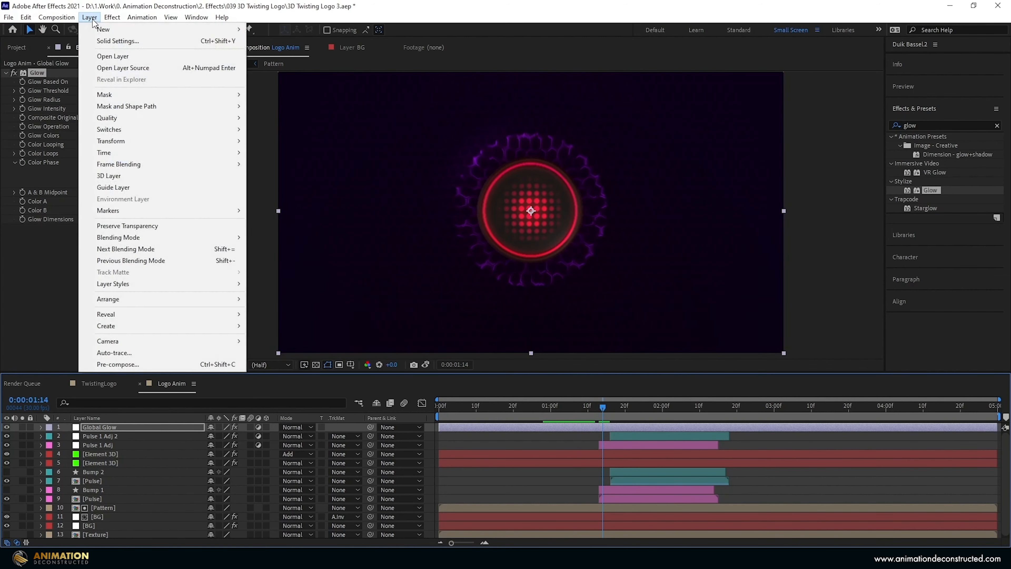
mouse_move(104, 28)
left_click(294, 103)
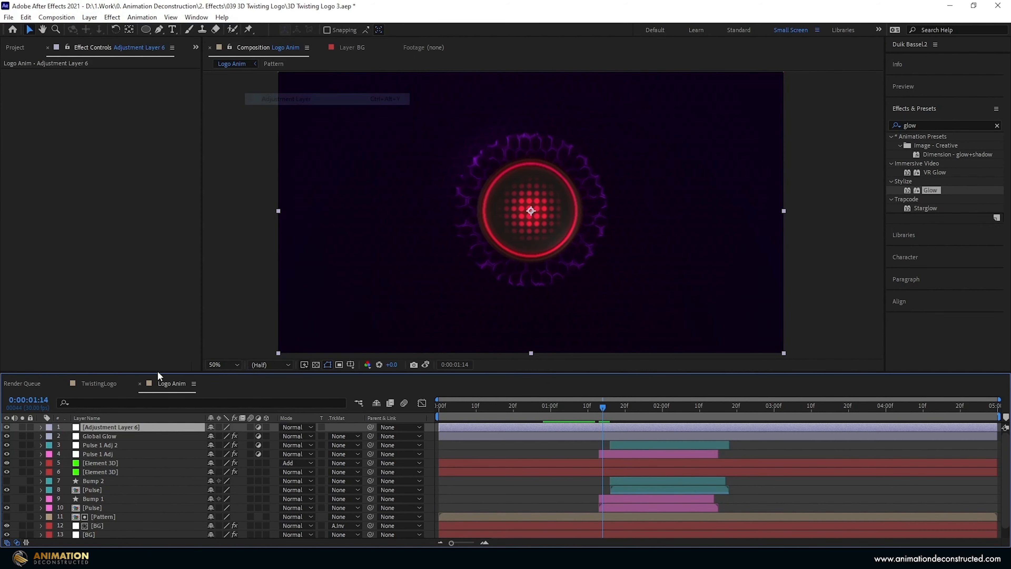
key("Return")
type("Impa")
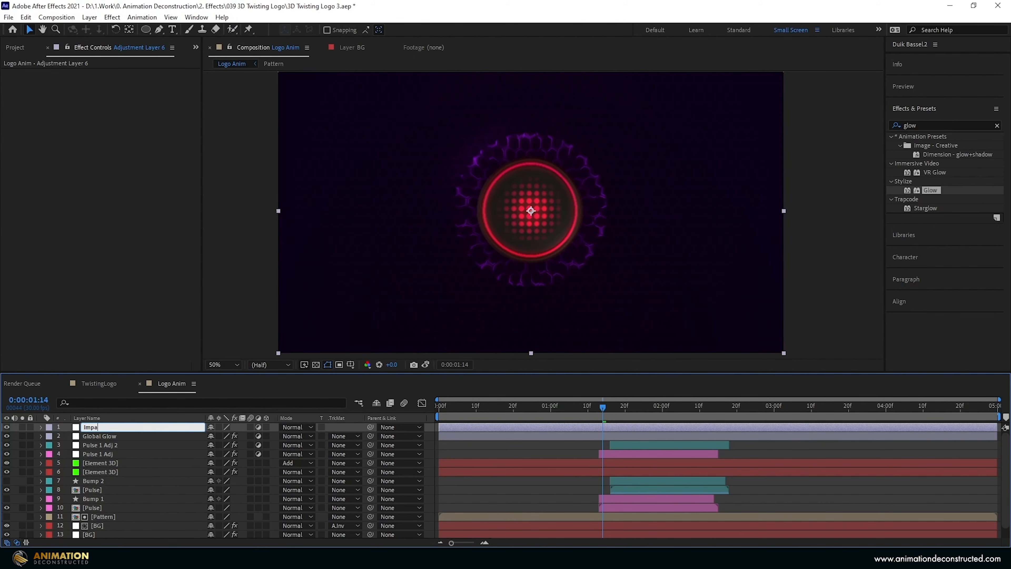
type("ct Glow")
key("Return")
Apply the Glow effect to Impact Glow, set its threshold to 30% and increase its glow radius.
double_click(930, 190)
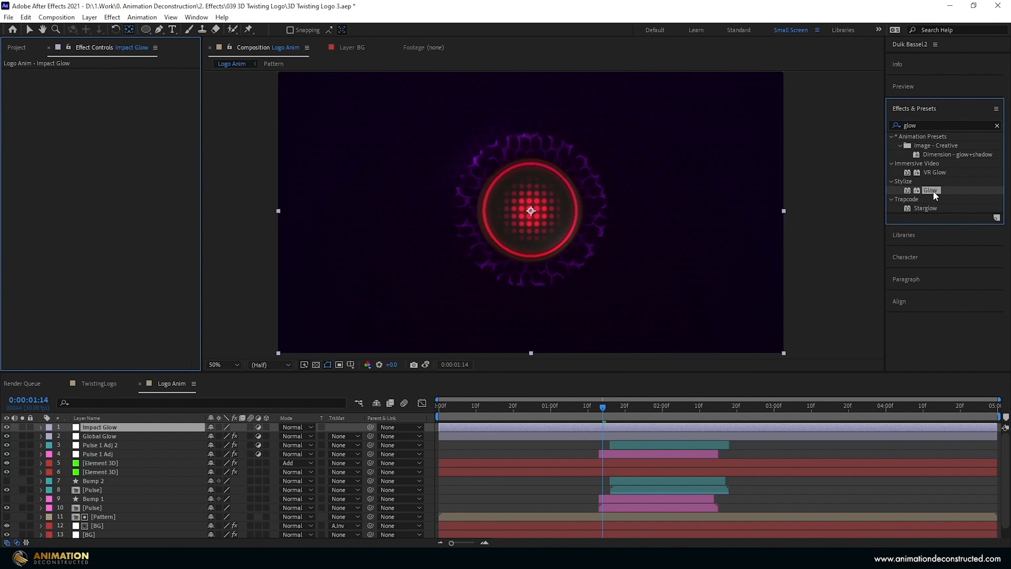
left_click_drag(115, 90, 99, 94)
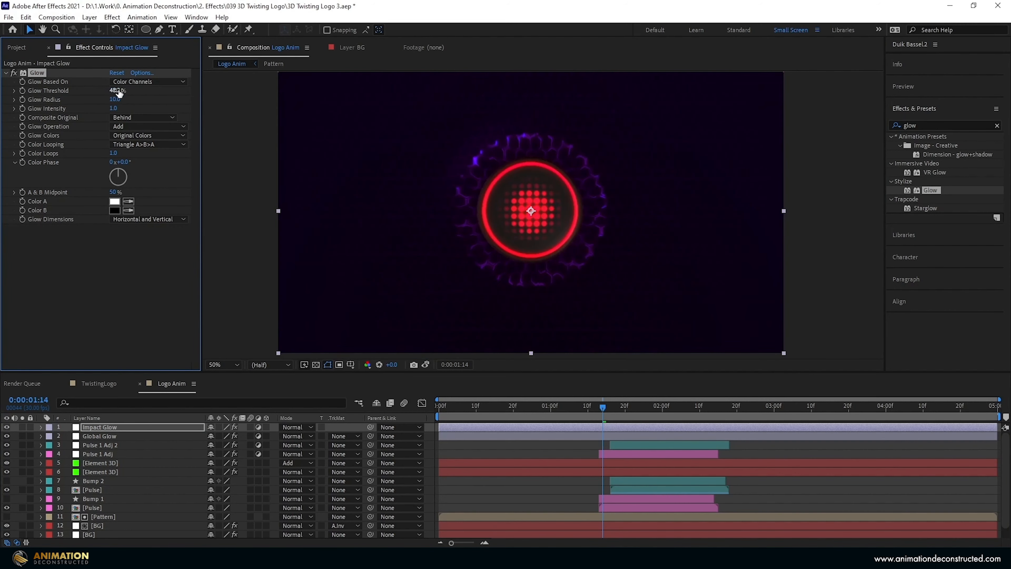
left_click(115, 91)
type("30")
key("Return")
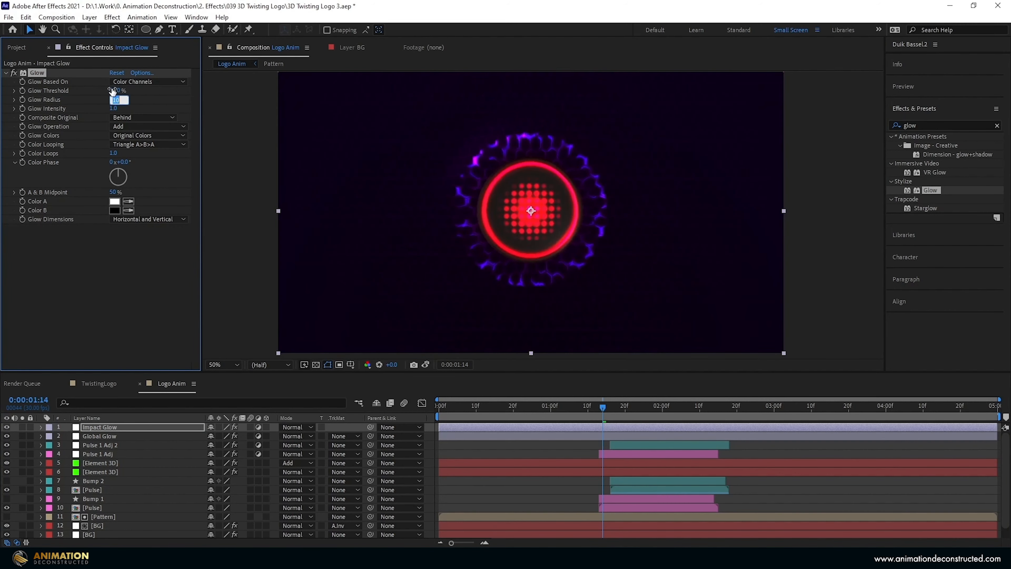
left_click(125, 100)
type("30")
key("Return")
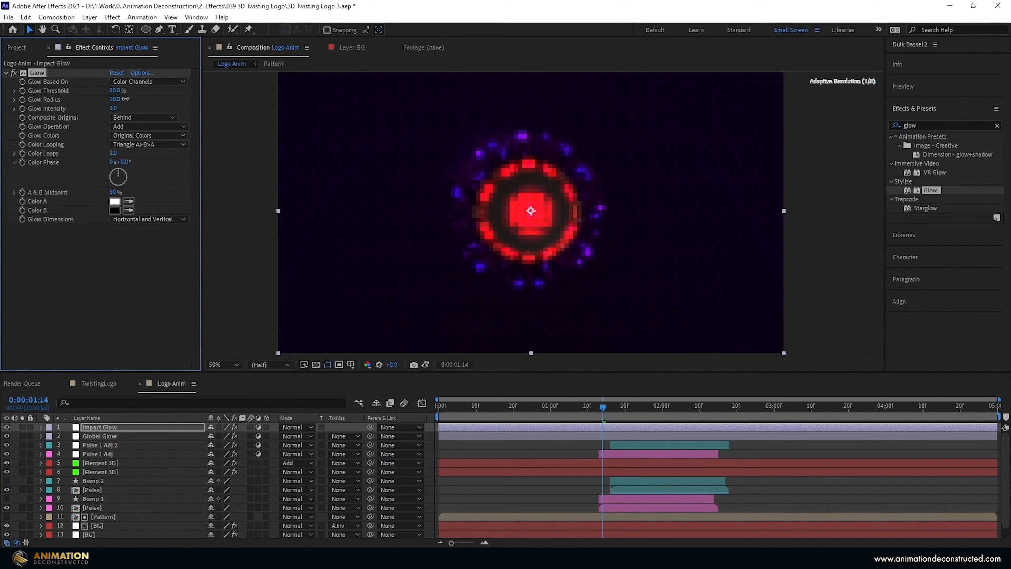
left_click(131, 98)
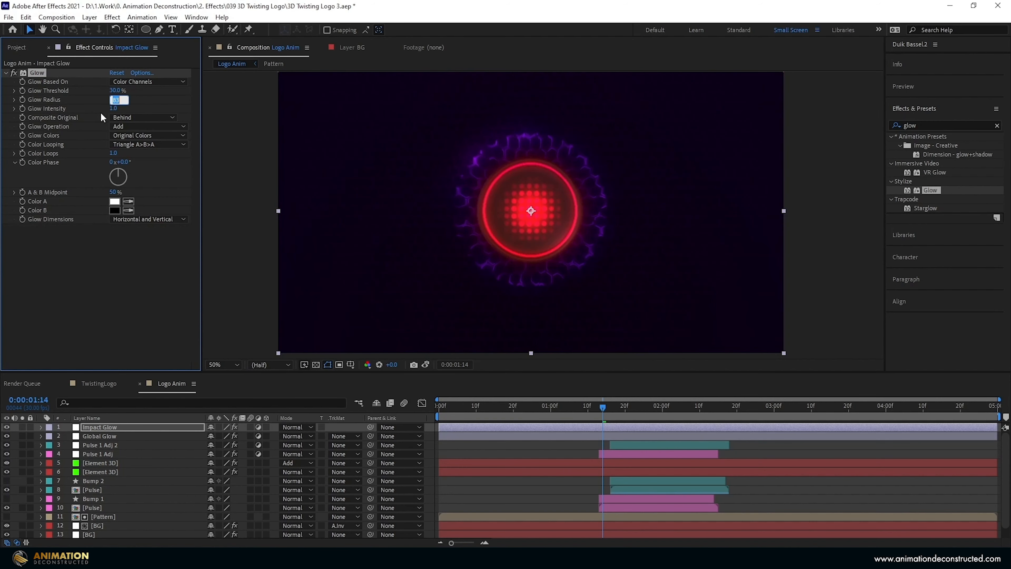
type("12")
key("Return")
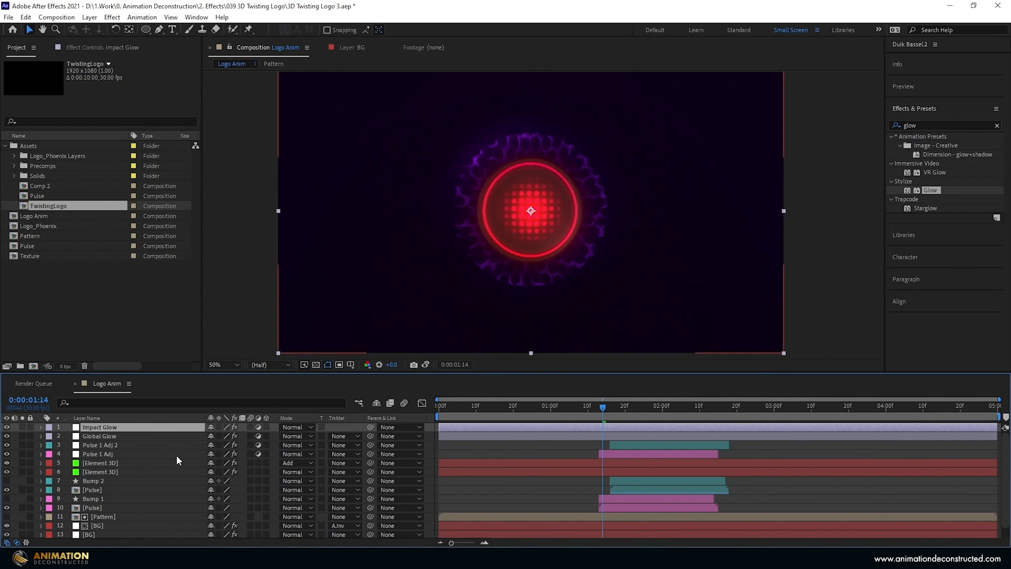
Set the blending mode of the Impact Glow layer to Add.
left_click(294, 429)
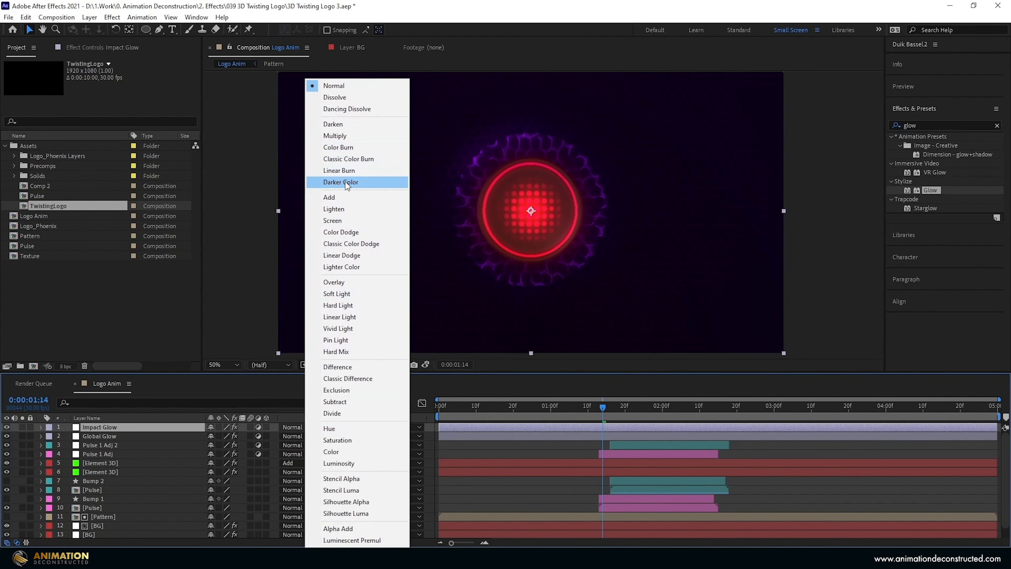
left_click(324, 195)
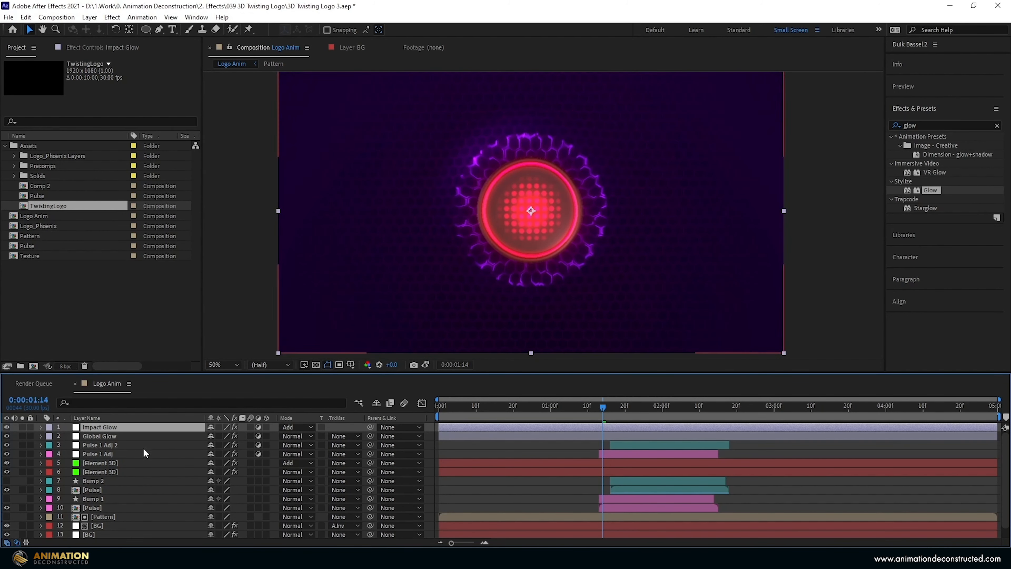
Keyframe the Impact Glow layer's opacity at 100% at 0:00:01:14 and at 0% two frames earlier, at 0:00:01:12.
key("t")
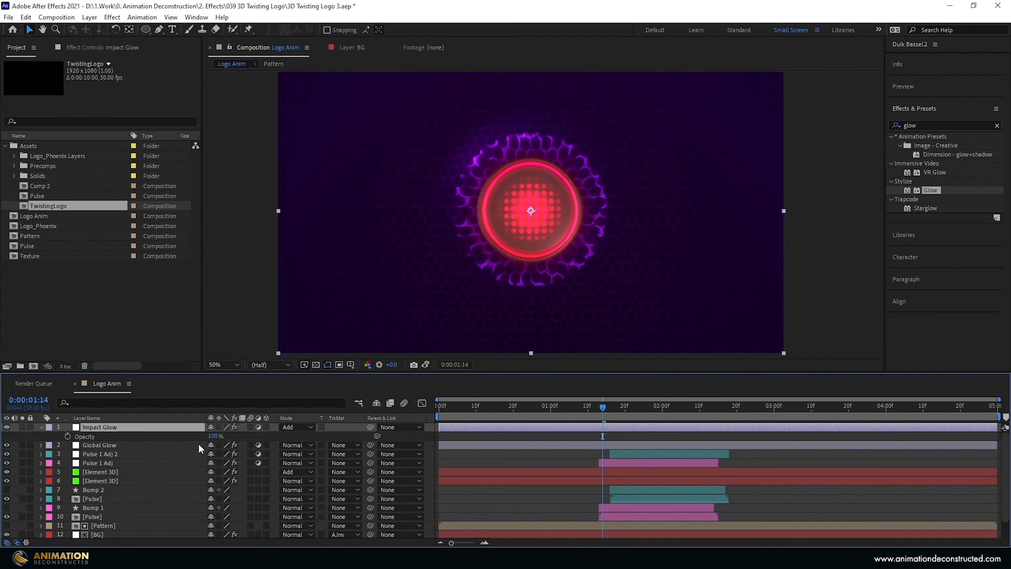
left_click(68, 436)
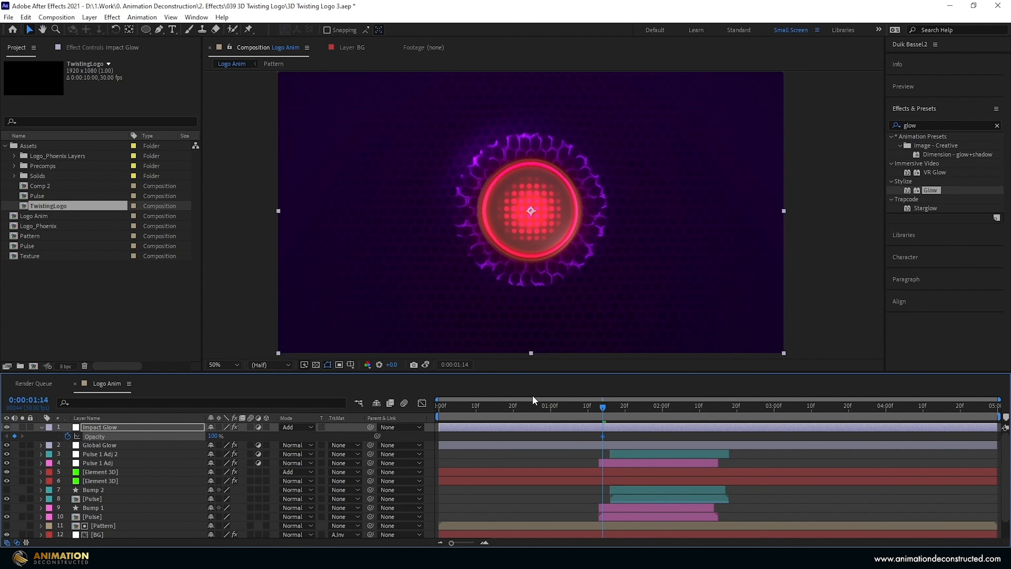
key("Page_Up")
key("Page_Up")
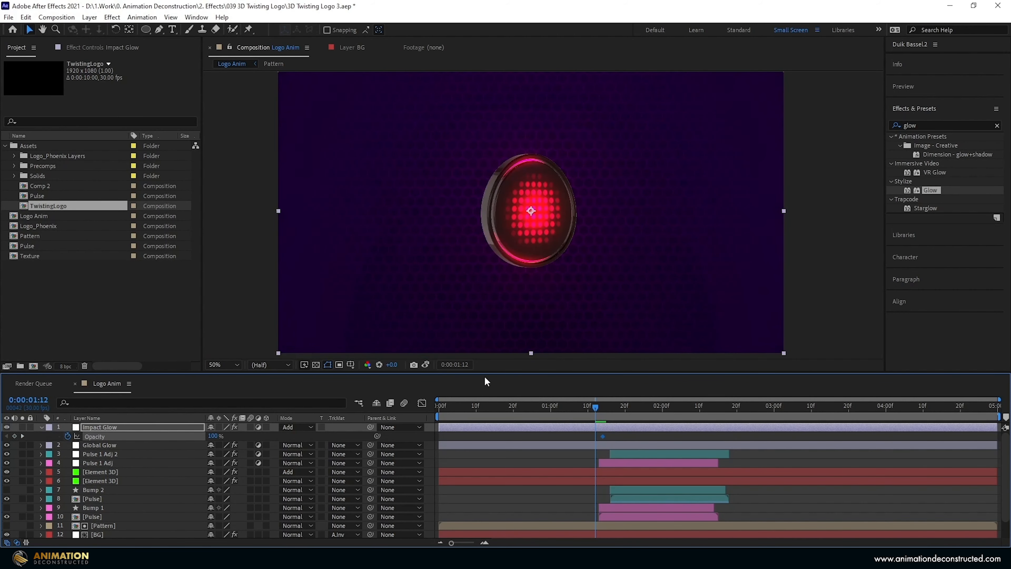
left_click(210, 436)
type("0")
key("Return")
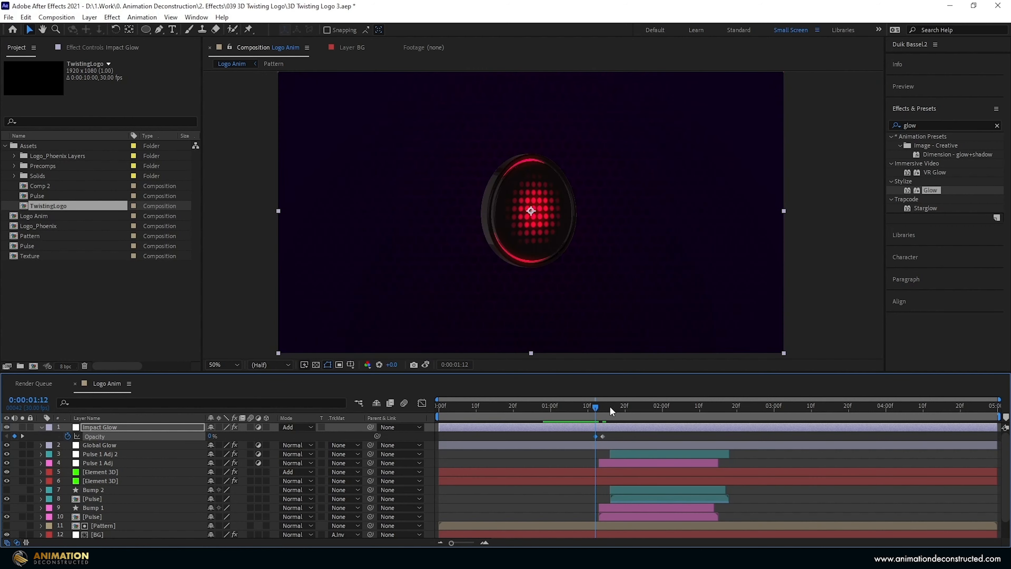
Set Impact Glow's opacity to 0% at 0:00:01:22 and ease all of its opacity keyframes.
left_click_drag(595, 410, 633, 410)
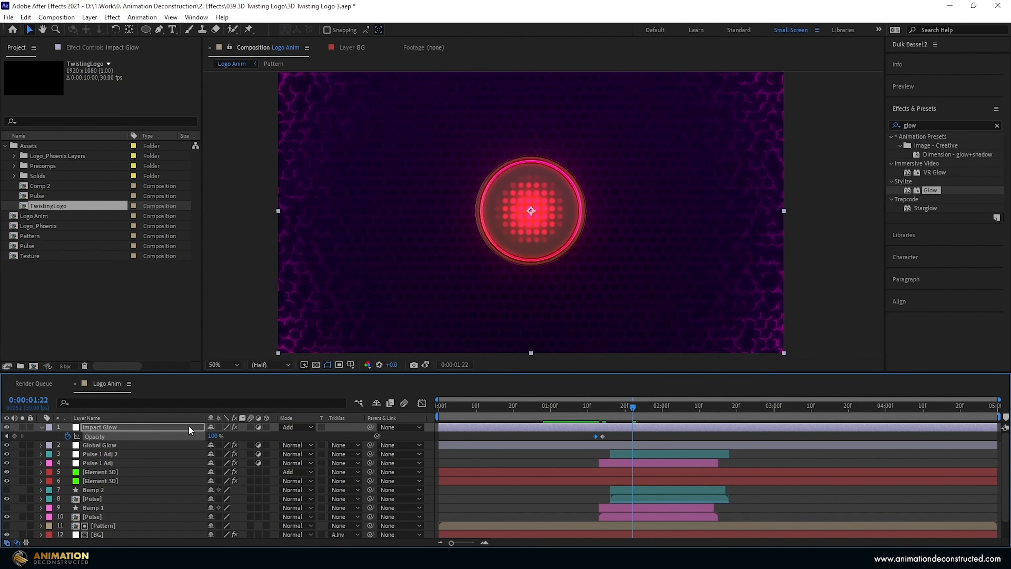
left_click(211, 435)
type("0")
key("Return")
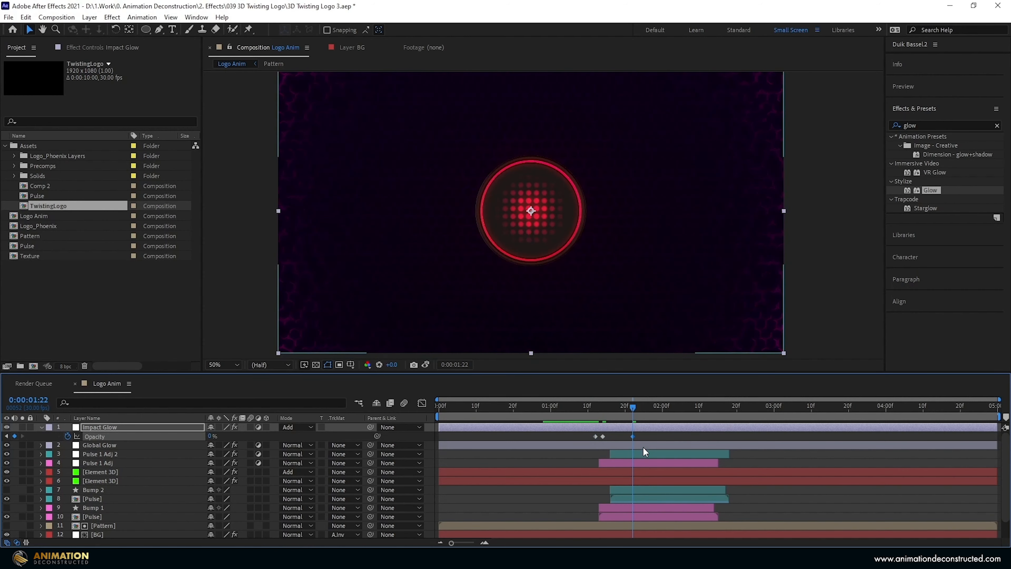
left_click_drag(648, 433, 557, 440)
Add a second Impact Glow flash by holding opacity at 0:00:02:13, raising it to 100% at 0:00:02:17 and lowering it at 0:00:03:00.
left_click_drag(636, 406, 710, 410)
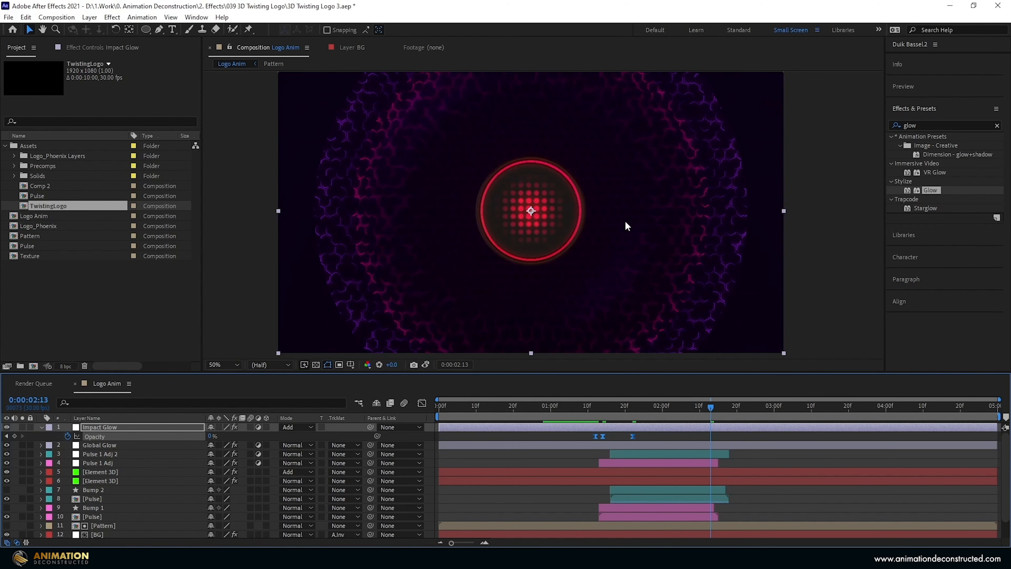
left_click(15, 436)
left_click_drag(711, 408, 726, 409)
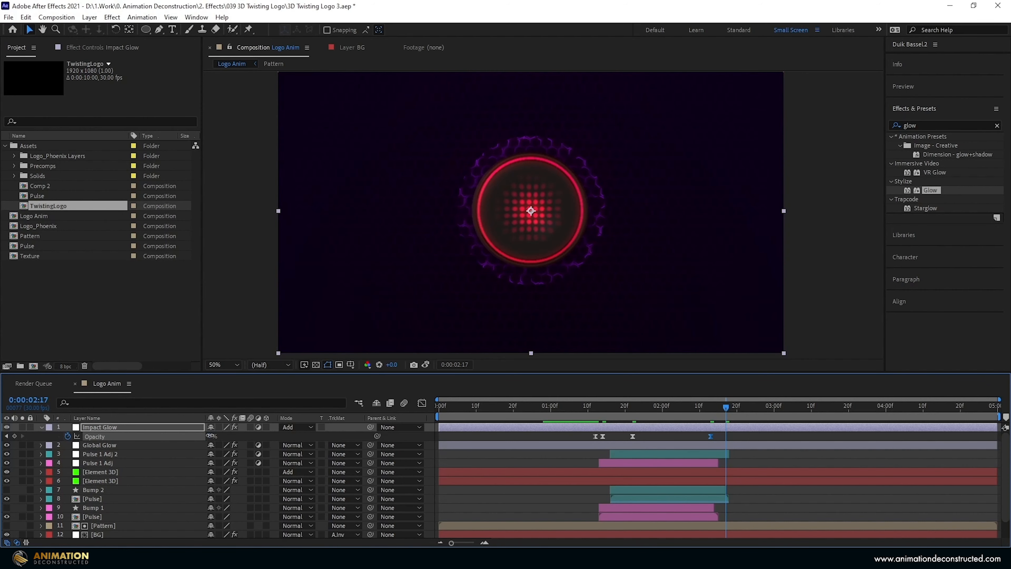
type("100")
key("Return")
left_click_drag(737, 412, 774, 412)
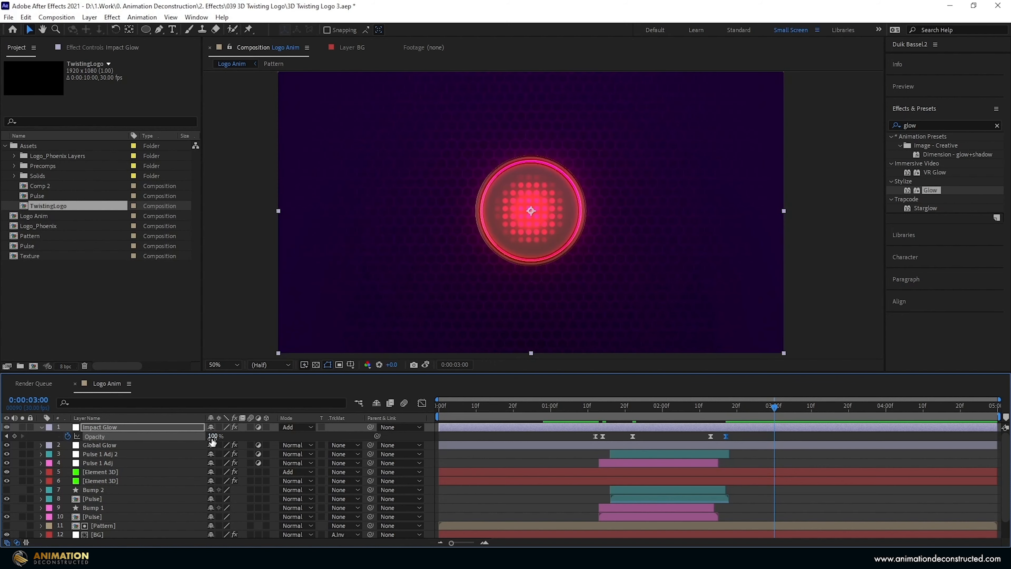
left_click_drag(212, 436, 16, 434)
mouse_move(615, 410)
left_mouse_down()
mouse_move(575, 409)
mouse_move(636, 409)
mouse_move(593, 414)
mouse_move(604, 411)
left_mouse_up()
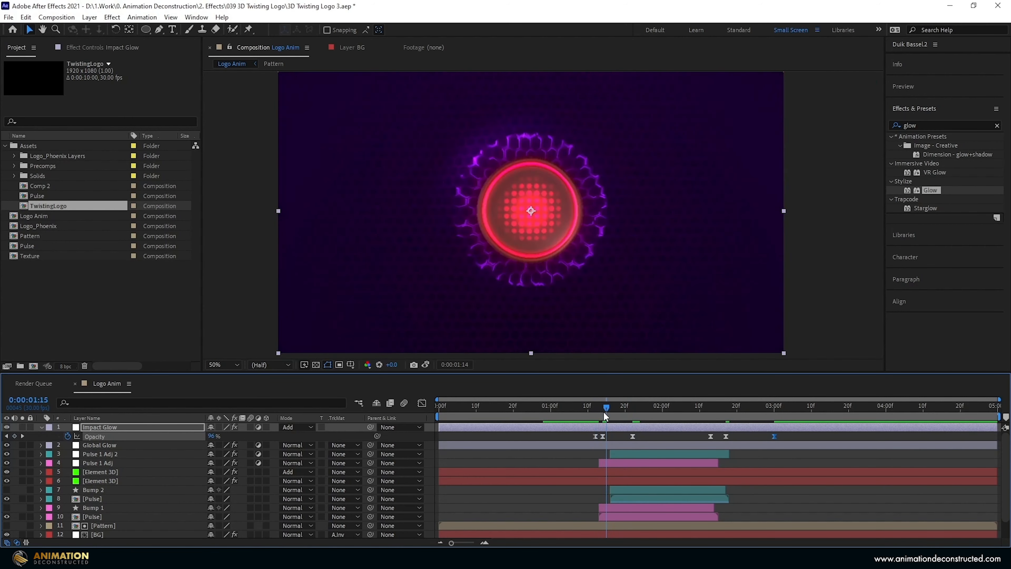
Apply the Tint effect to the lower Element 3D layer, layer 6.
left_click(100, 481)
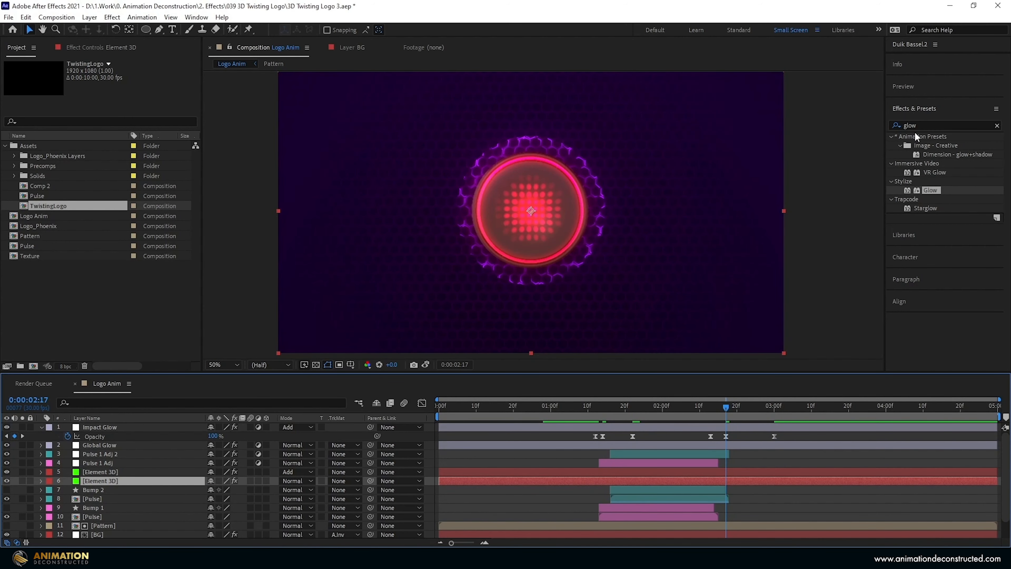
left_click(933, 124)
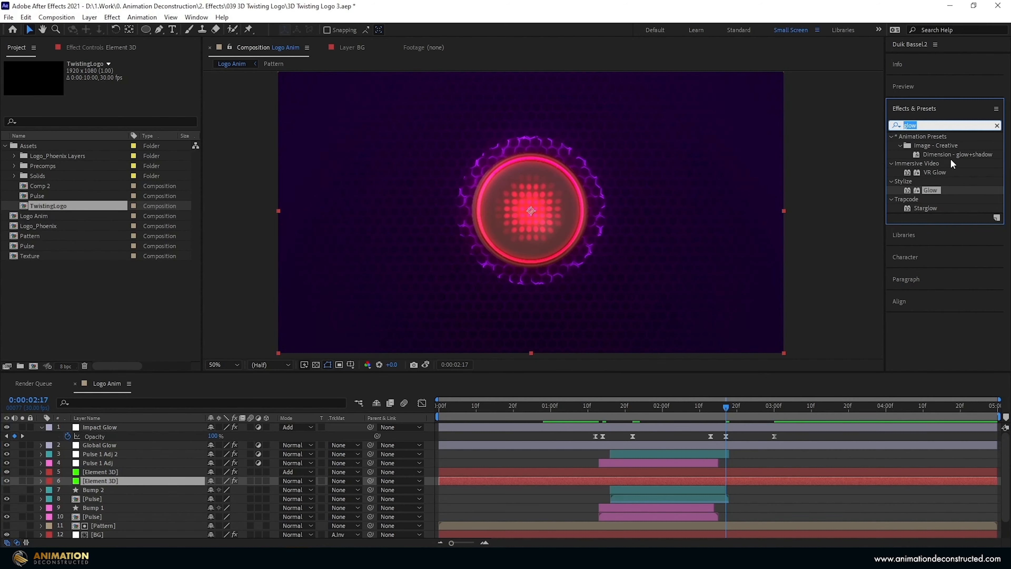
type("tint")
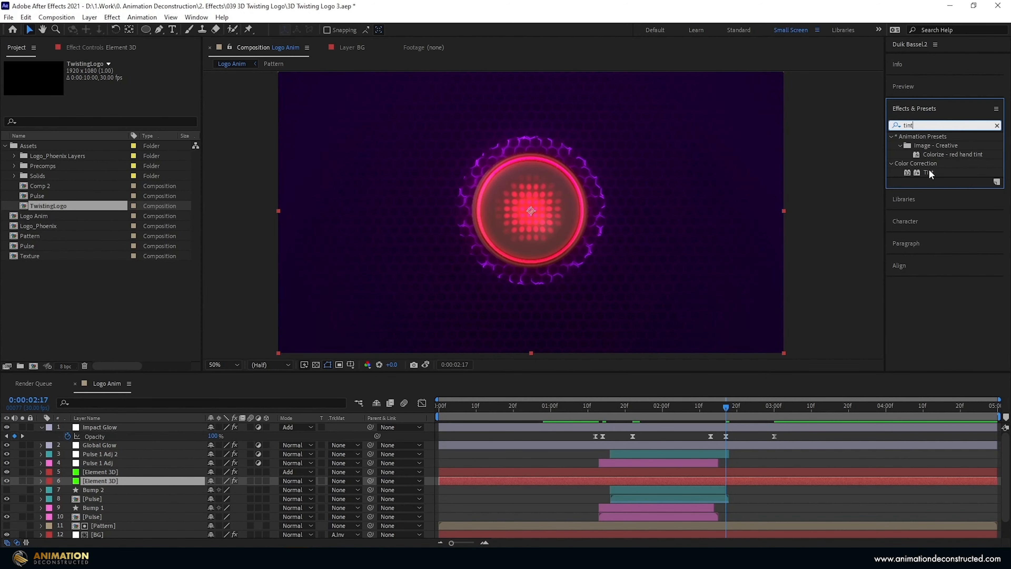
double_click(928, 172)
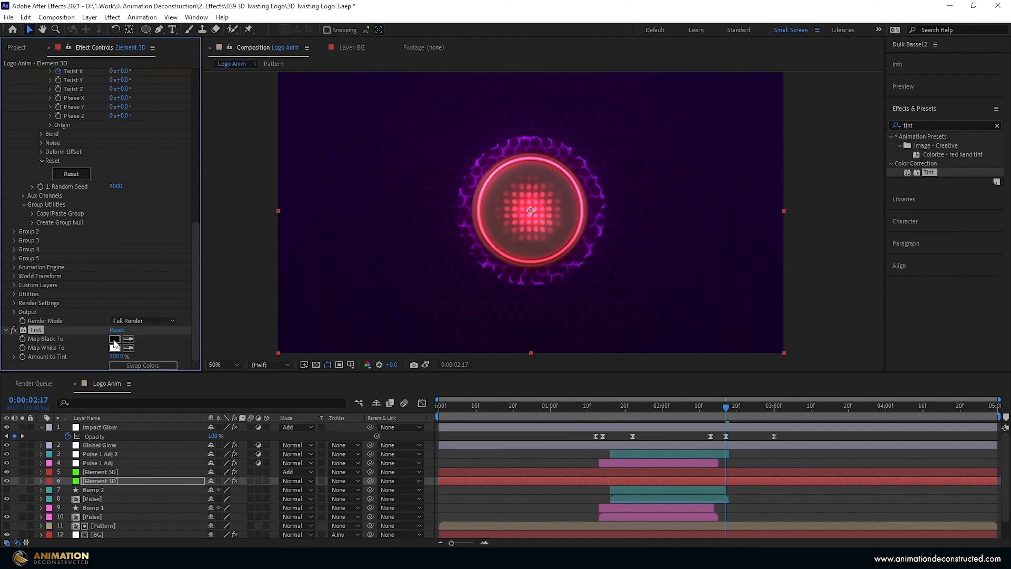
Map the Tint effect's black to FF0042 and sample that same red for its white.
left_click(114, 340)
type("FF")
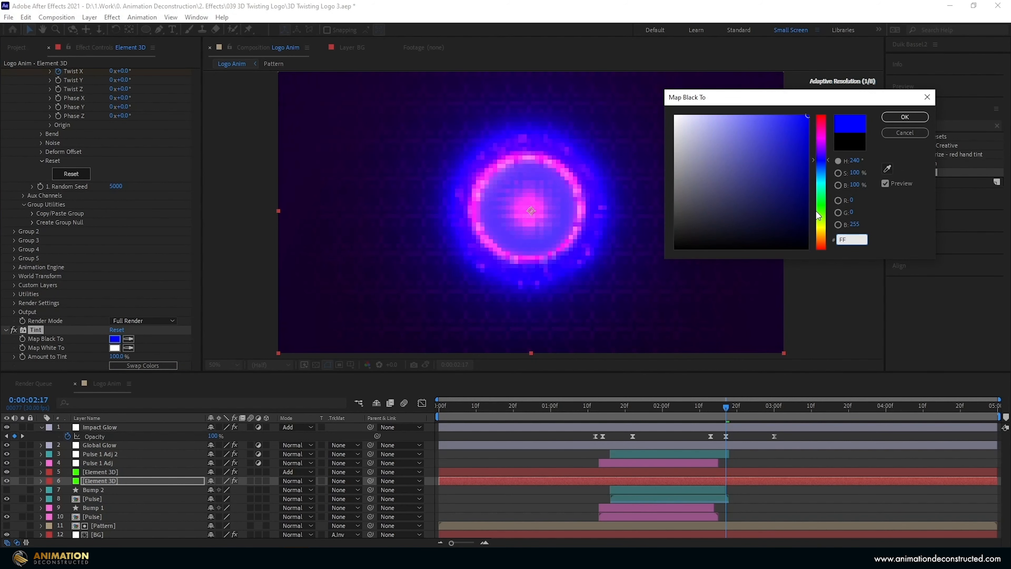
type("0042")
key("Return")
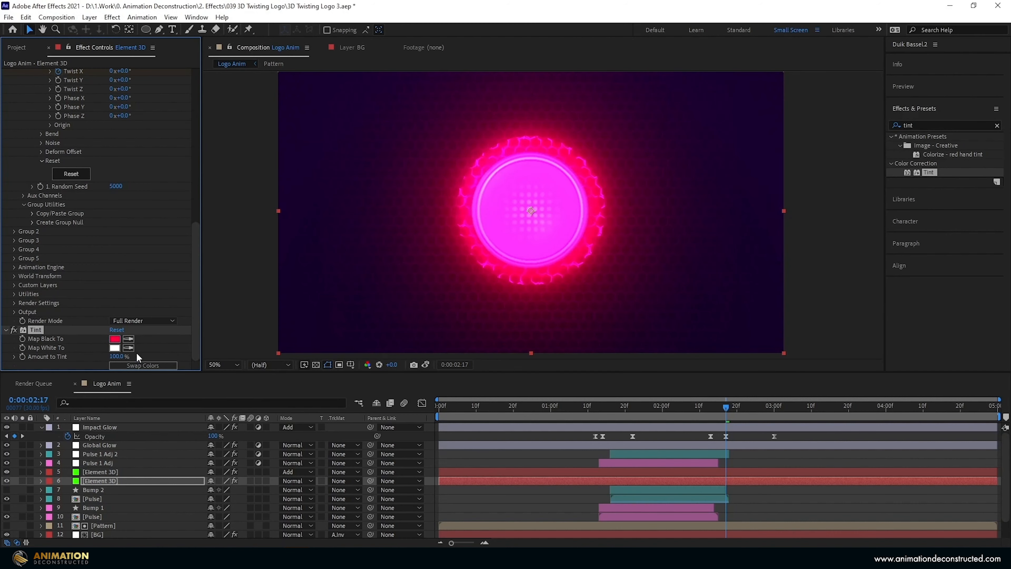
left_click(128, 348)
left_click(115, 338)
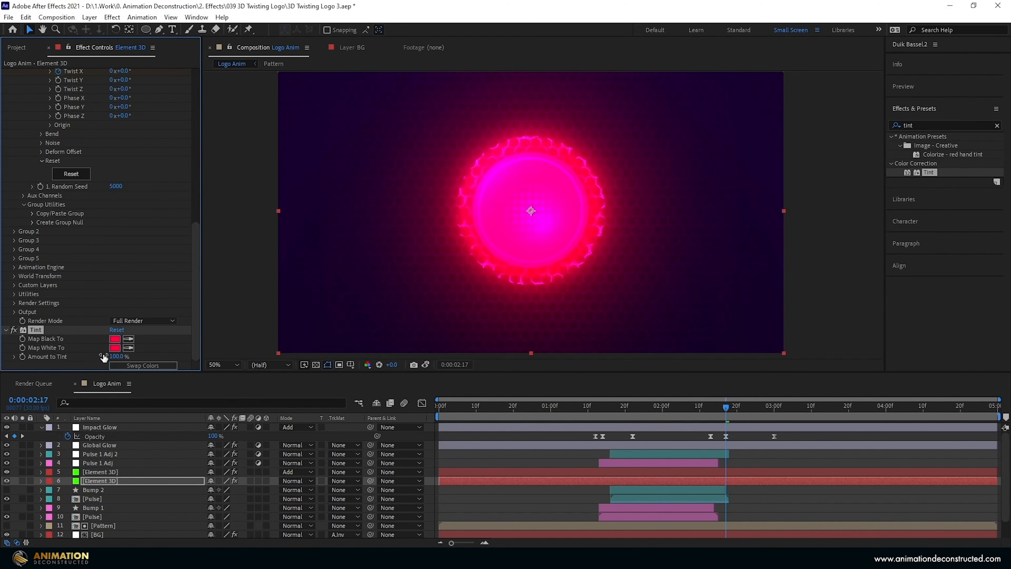
Keyframe the Amount to Tint at 0% at 0:00:02:15 and 100% at 0:00:02:18.
left_click_drag(22, 358, 166, 381)
key("Page_Down")
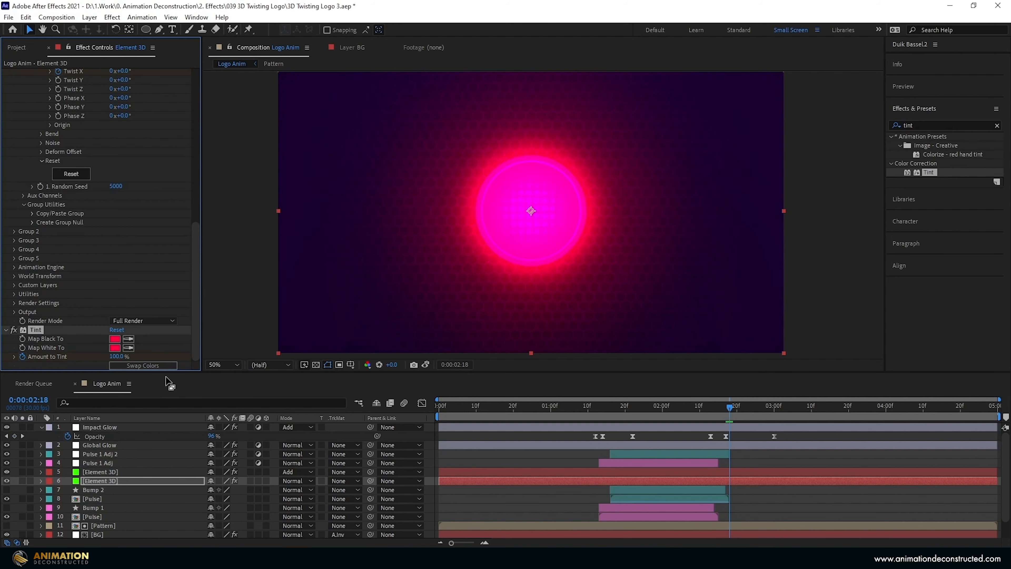
key("u")
scroll(710, 473, "down", 2)
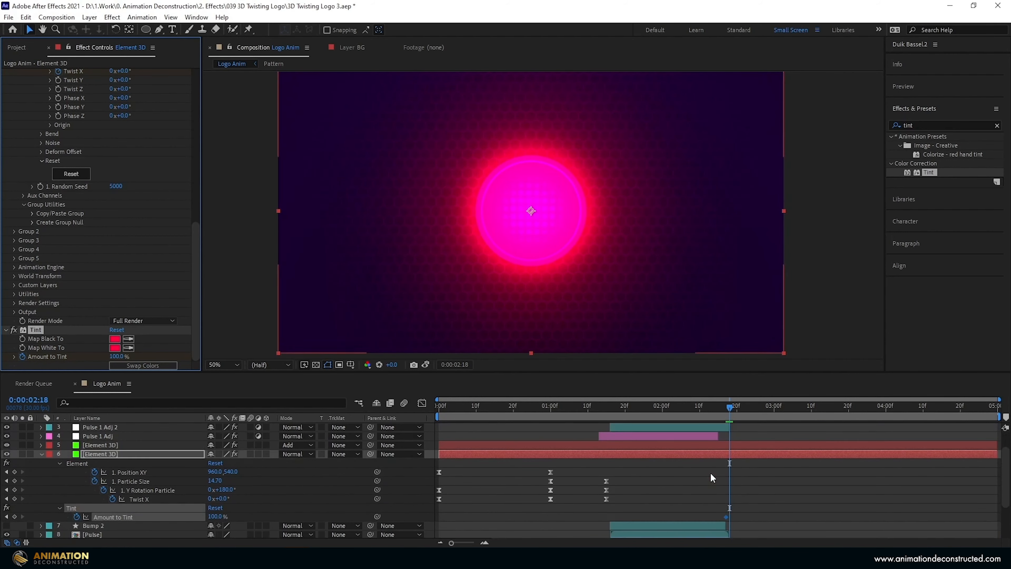
left_click_drag(726, 489, 729, 490)
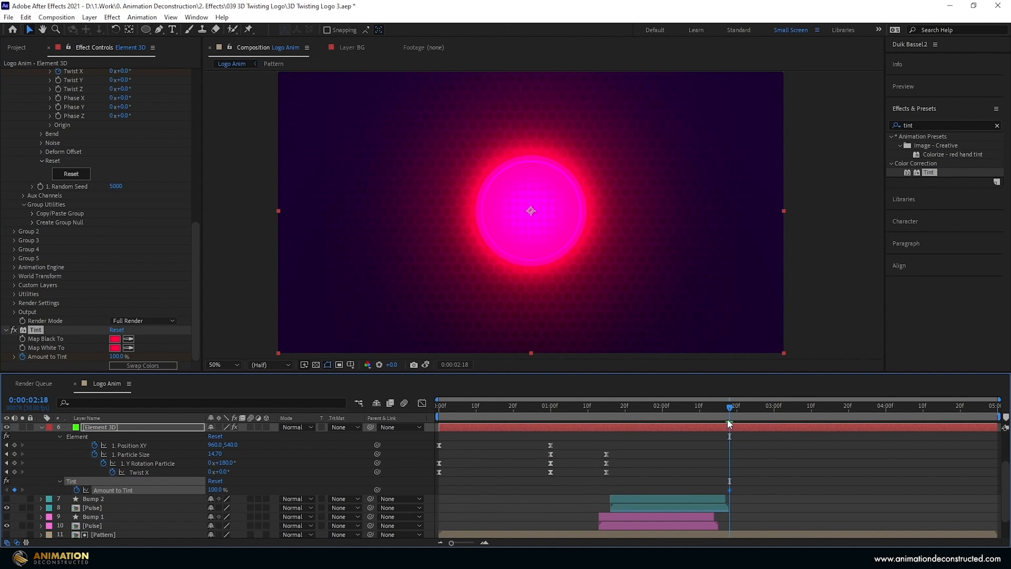
left_click(719, 412)
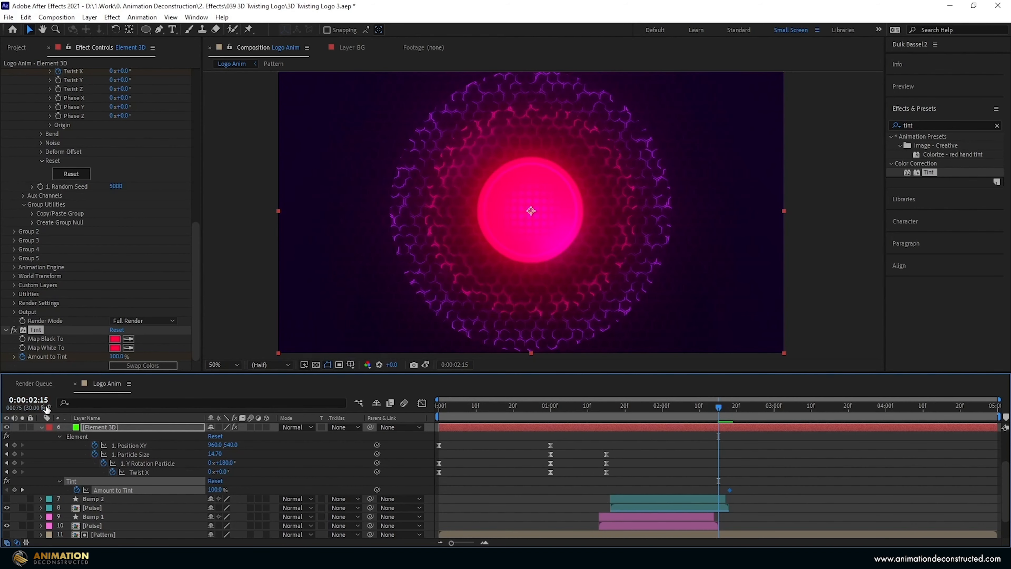
left_click_drag(215, 489, 47, 493)
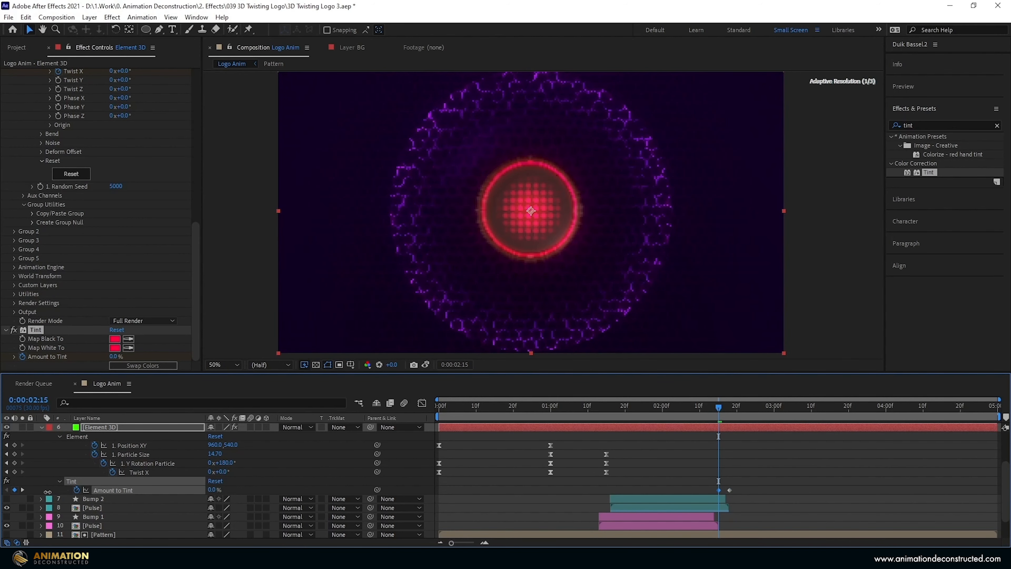
mouse_move(733, 411)
left_mouse_down()
mouse_move(752, 411)
mouse_move(668, 413)
mouse_move(730, 410)
left_mouse_up()
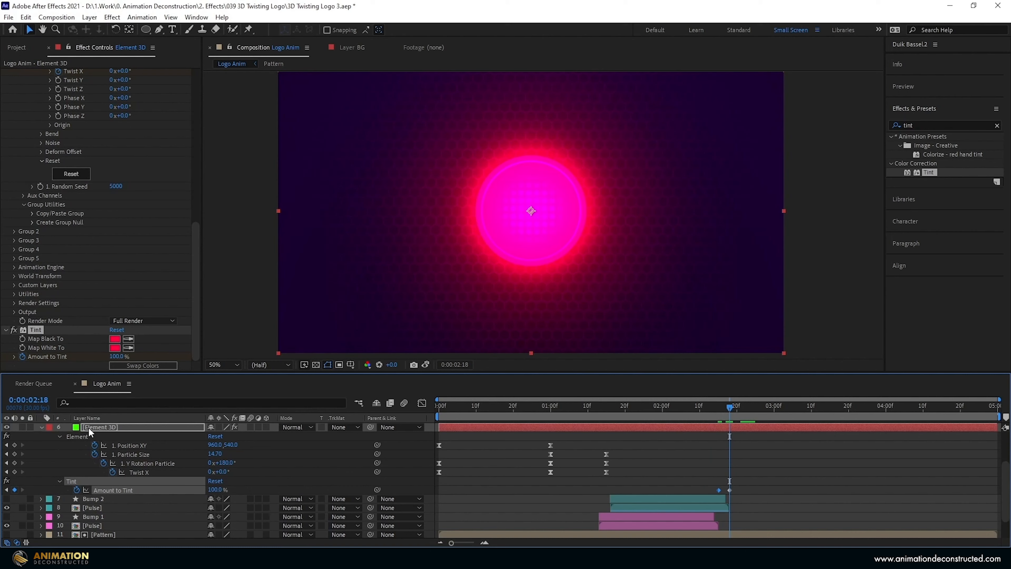
Keyframe the lower Element 3D layer's opacity from 100% at 0:00:02:17 to 1% at 0:00:02:21.
left_click(160, 427)
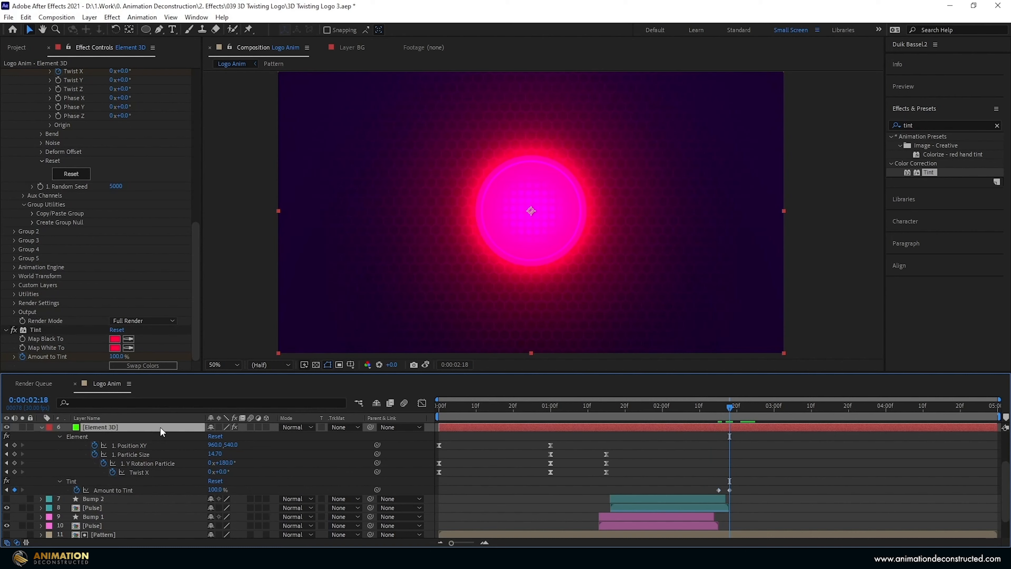
key("shift+t")
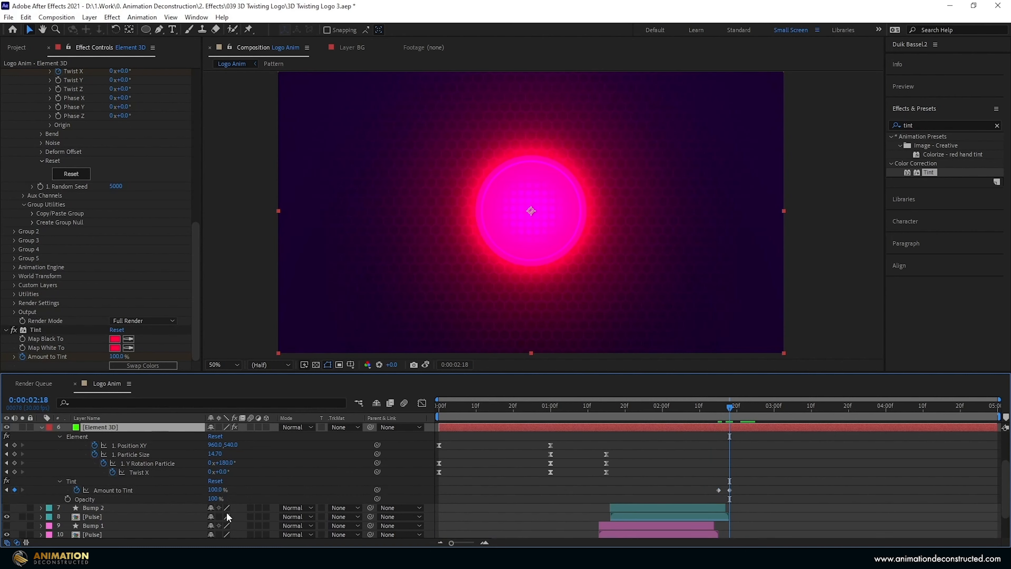
left_click(67, 498)
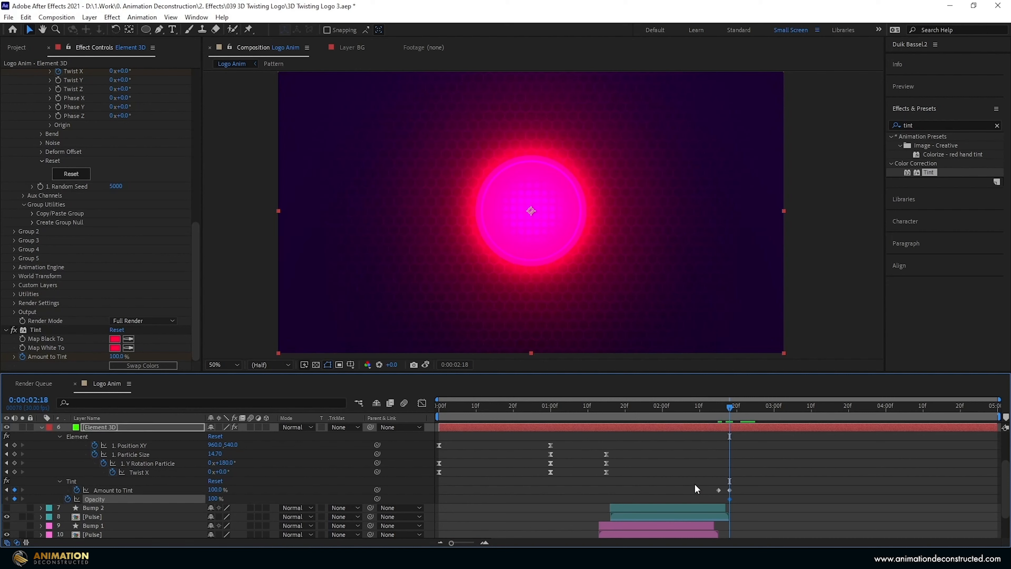
key("Delete")
left_click(738, 405)
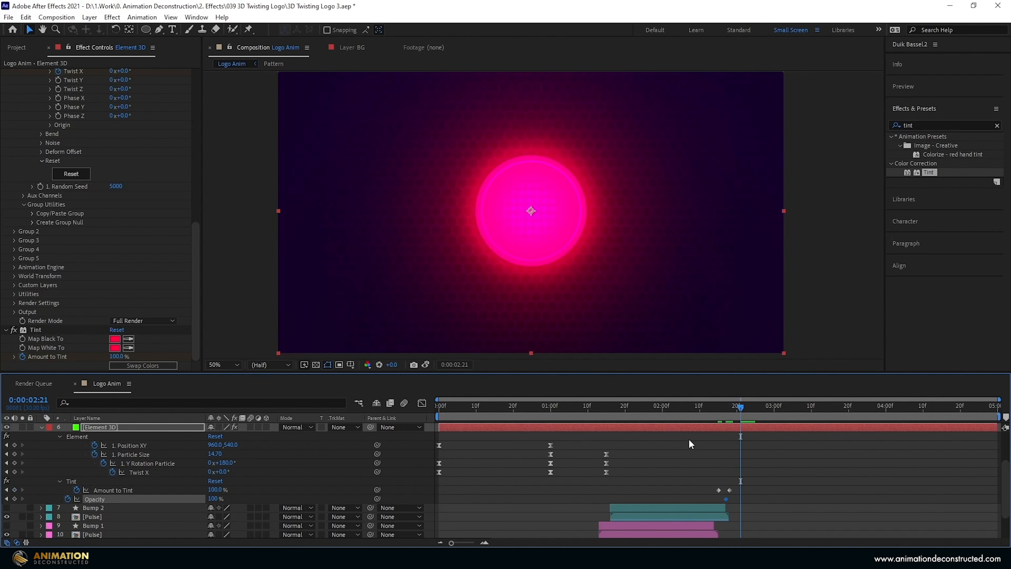
left_click(215, 498)
type("1")
key("Return")
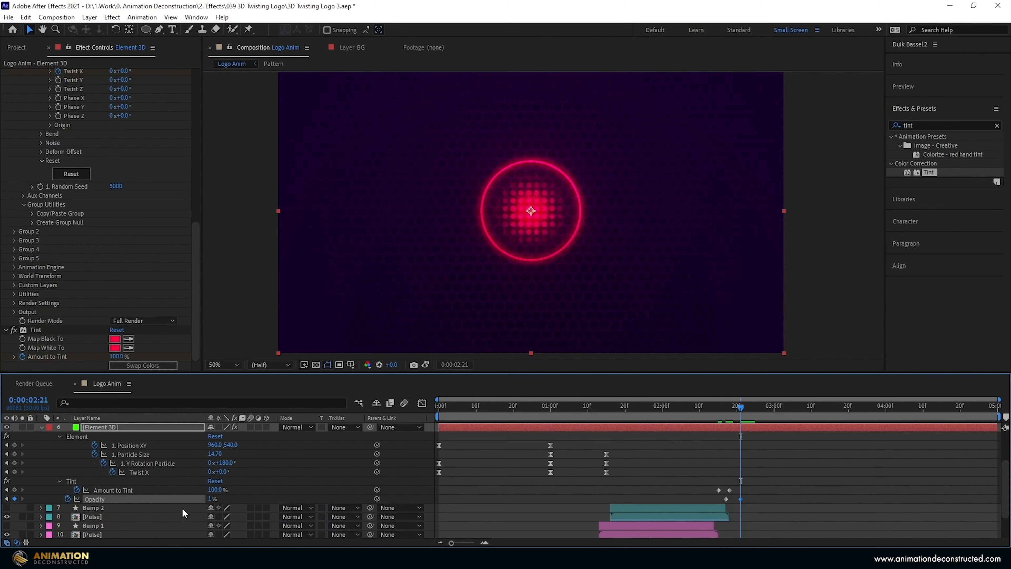
Copy the Tint effect and opacity keyframes from the lower Element 3D layer to the upper one at 0:00:02:15, and preview the result.
left_click(719, 416)
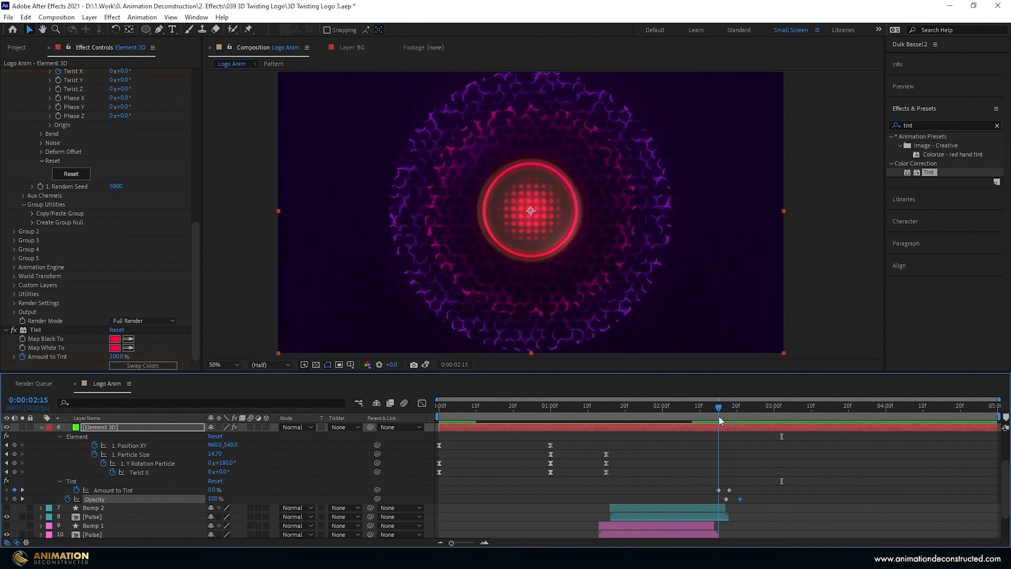
scroll(147, 471, "up", 2)
scroll(213, 464, "down", 2)
left_click(71, 481)
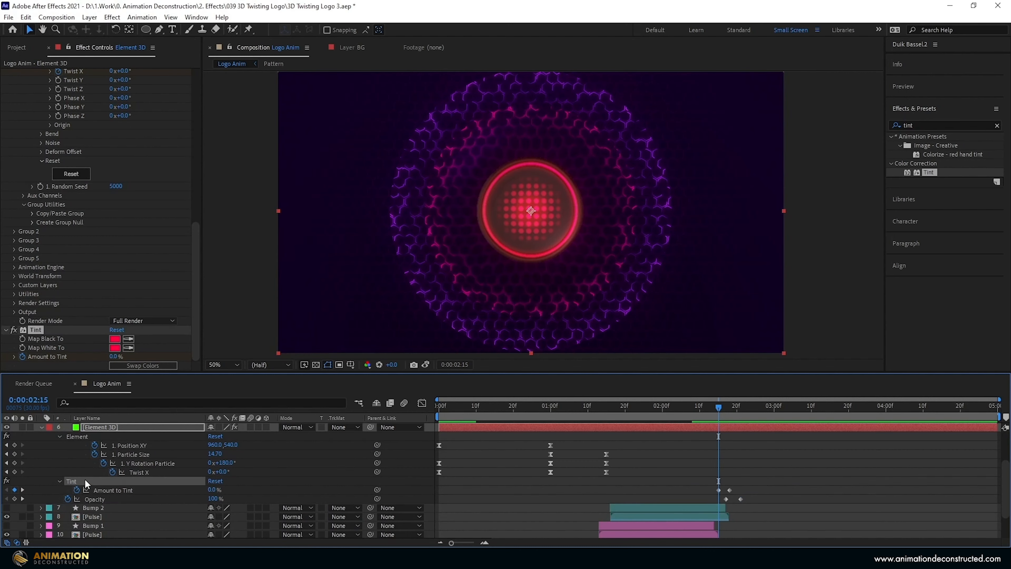
left_click(95, 499)
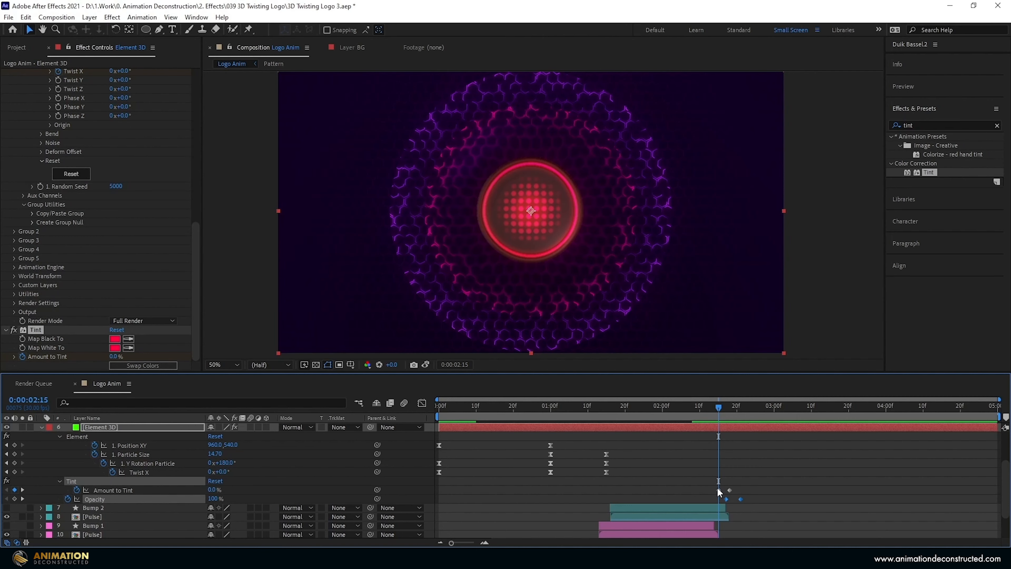
scroll(103, 474, "up", 3)
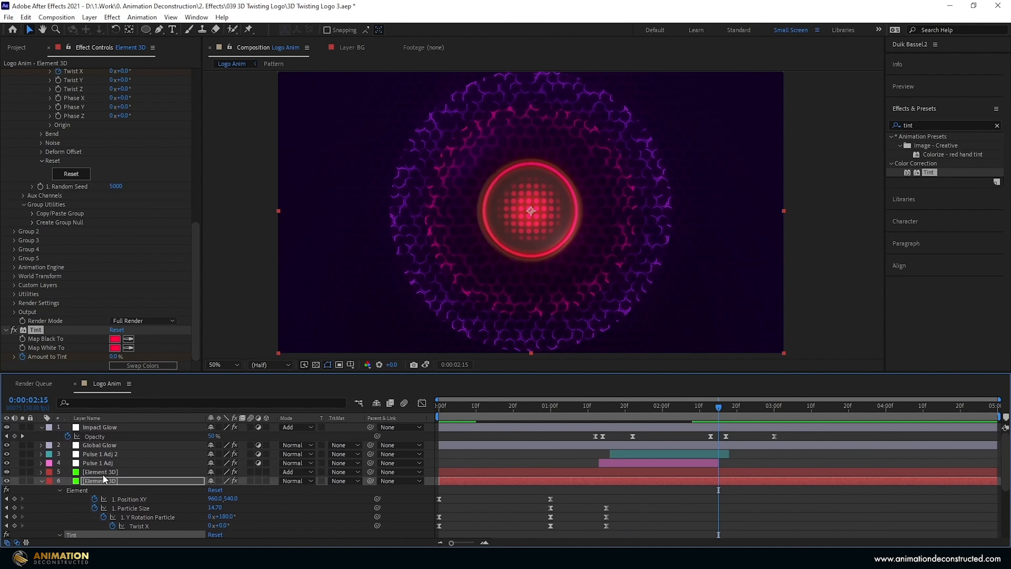
left_click(100, 471)
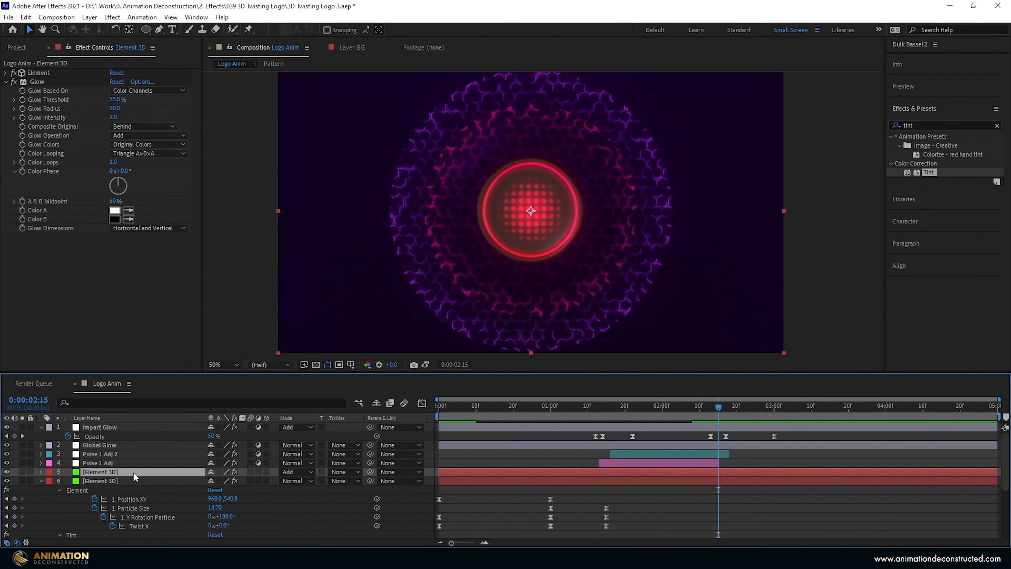
key("ctrl+v")
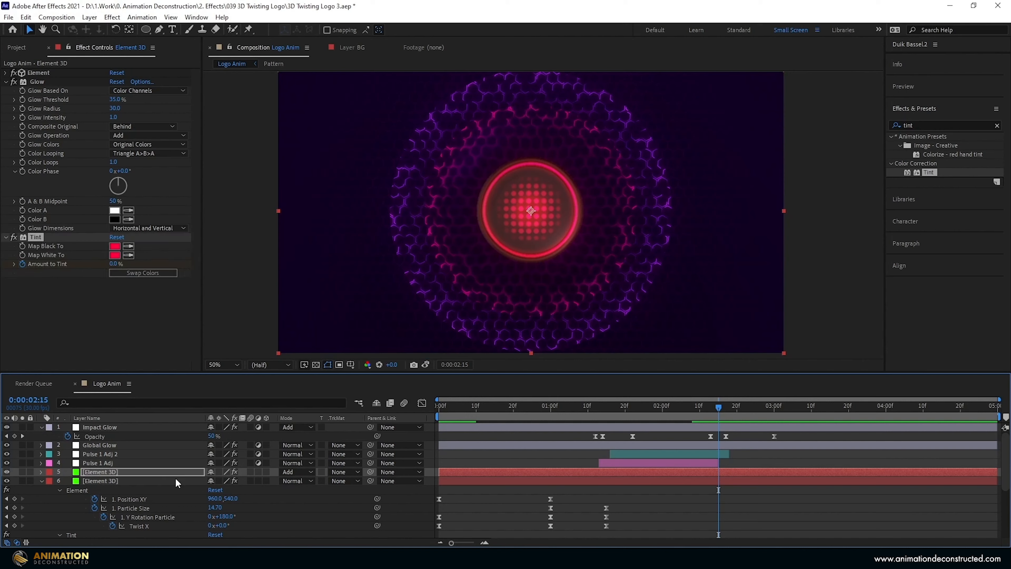
left_click_drag(719, 412, 747, 409)
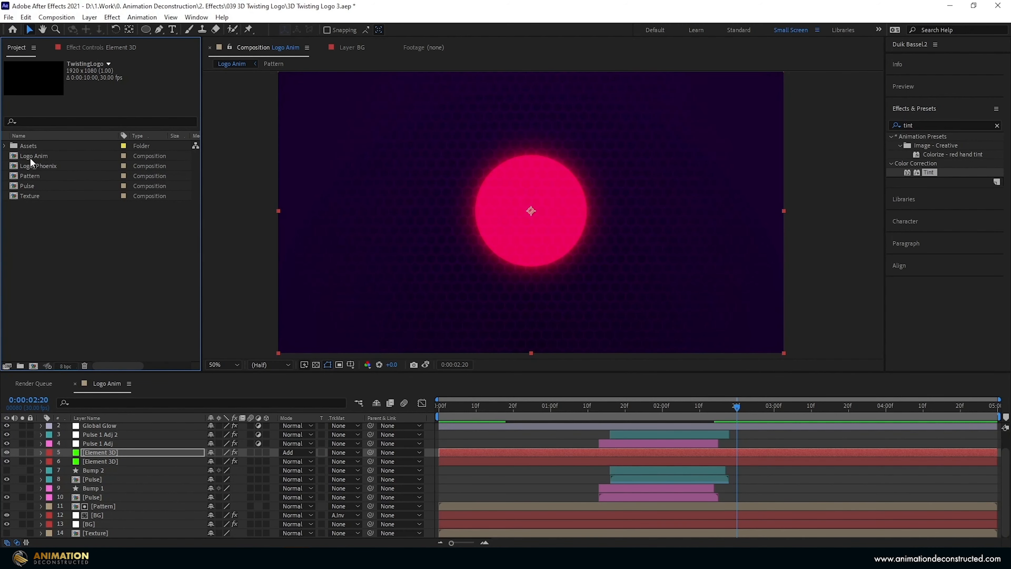
Copy the phoenix logo layer from the Logo_Phoenix composition into Logo Anim, above the Element 3D layers.
double_click(31, 160)
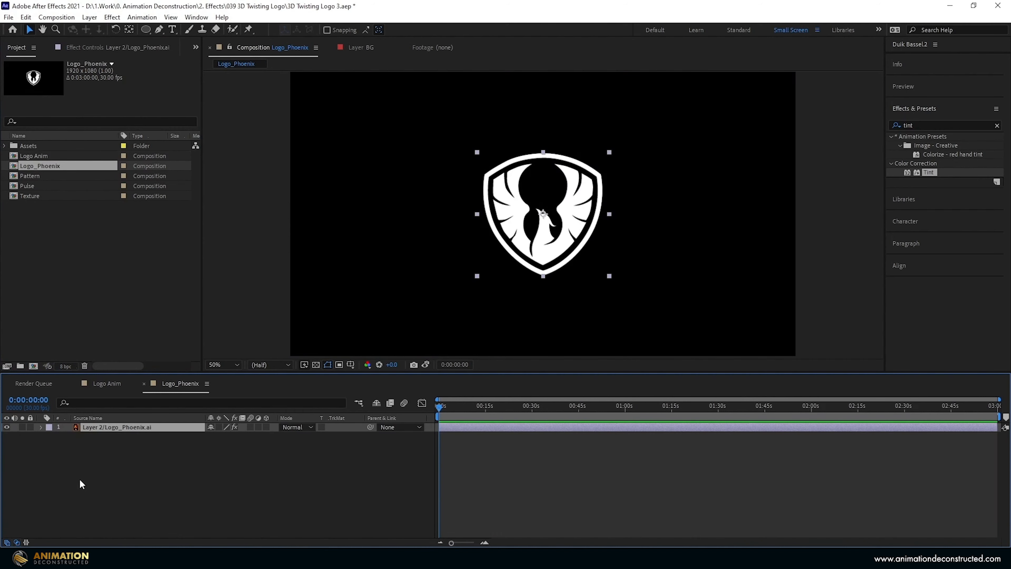
left_click(133, 419)
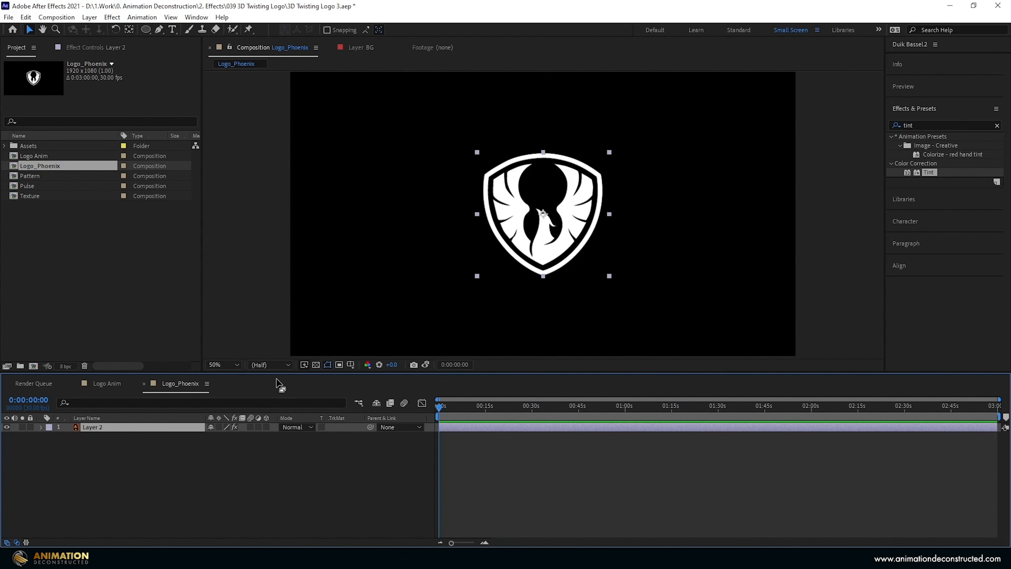
left_click(107, 383)
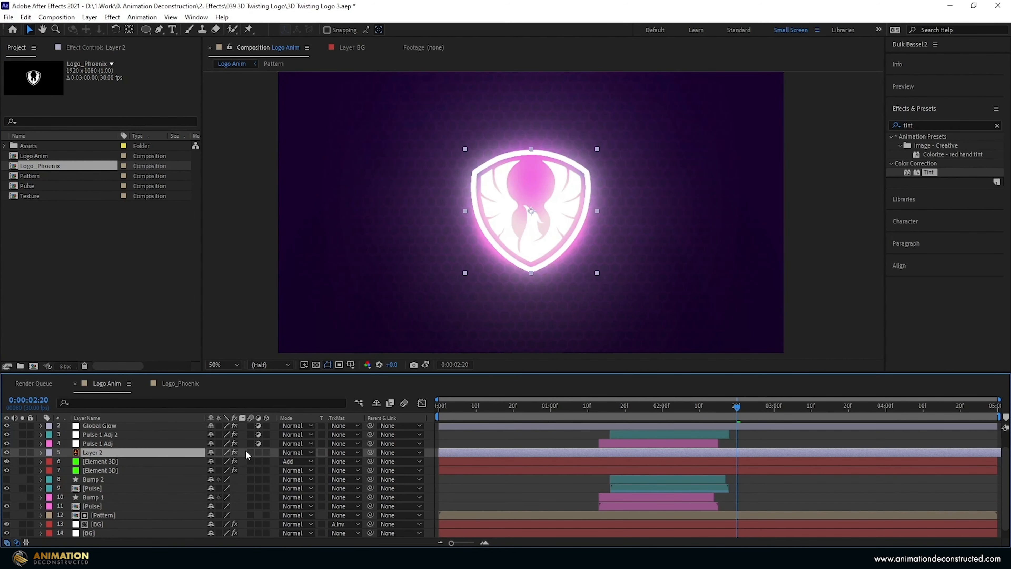
Scale the pasted phoenix logo layer to 64% so it fits inside the disc.
key("s")
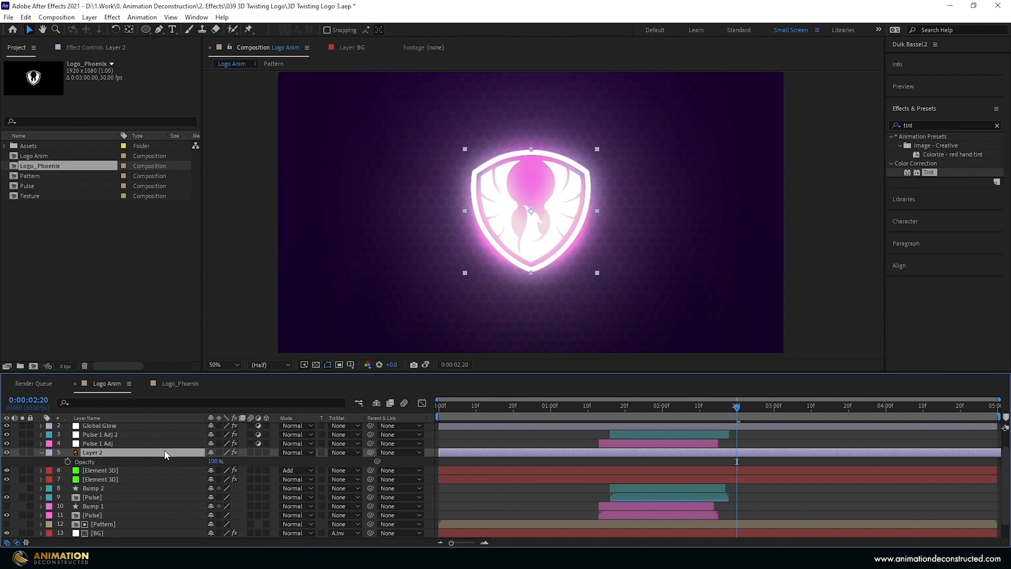
left_click_drag(227, 463, 211, 463)
left_click(225, 462)
type("64")
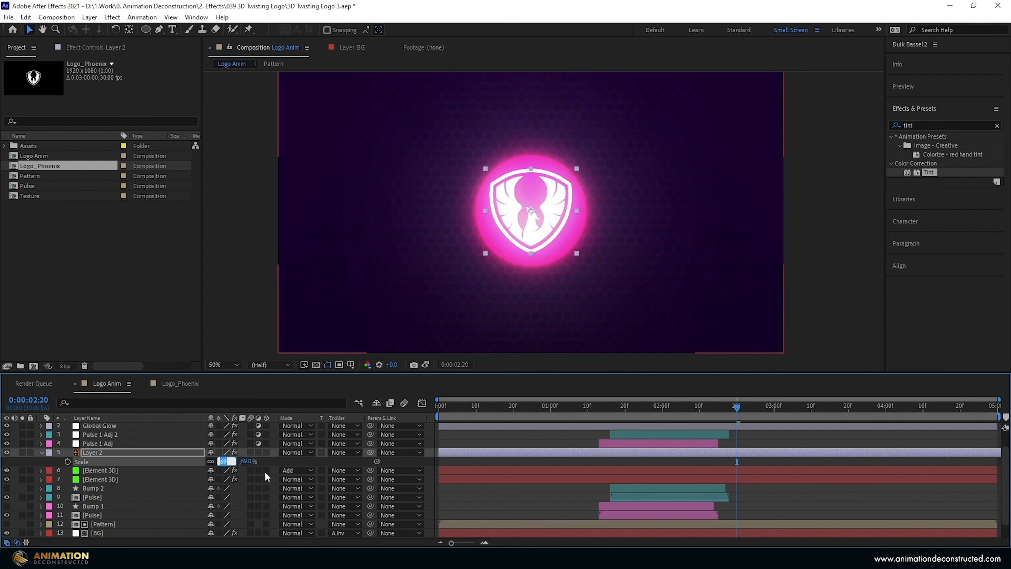
key("Return")
left_click(899, 265)
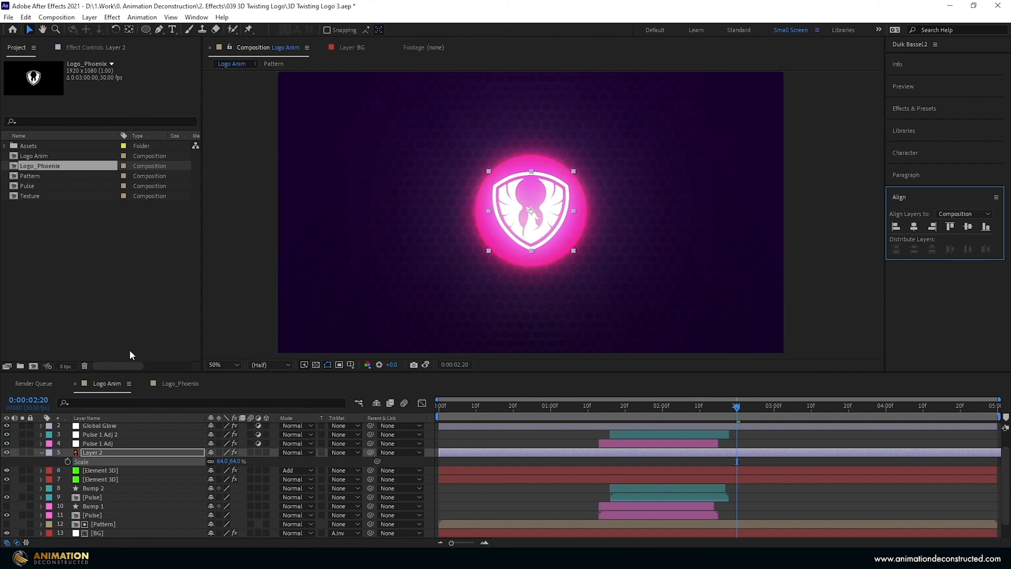
left_click(914, 108)
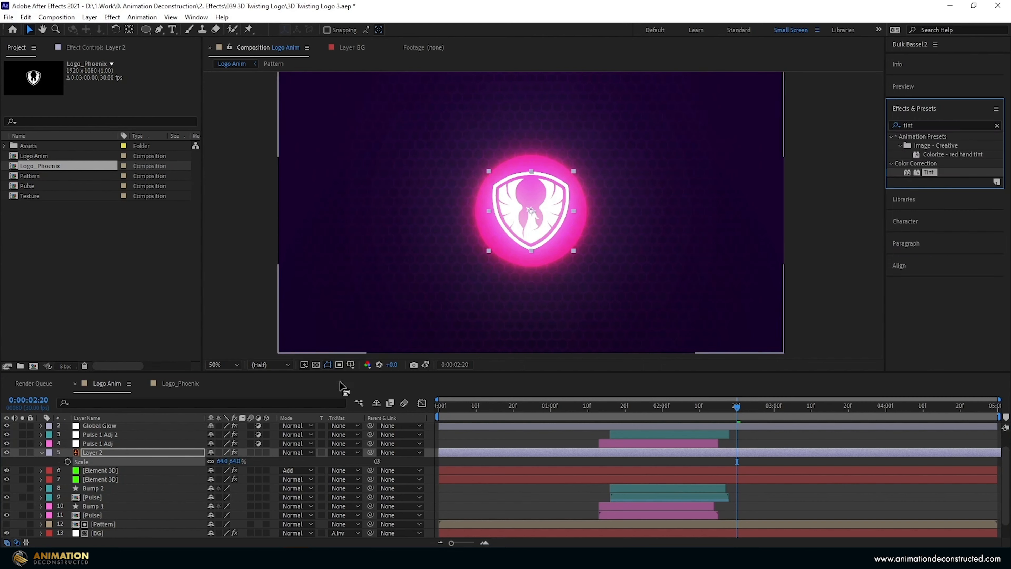
Copy the red from the Tint effect's Map Black To colour on the lower Element 3D layer.
left_click(98, 480)
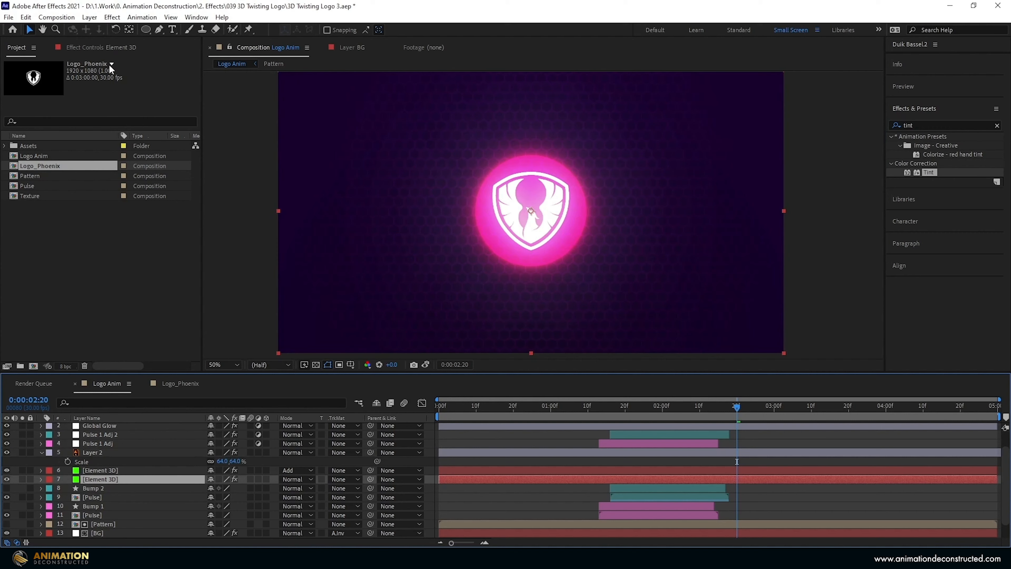
left_click(111, 47)
right_click(118, 289)
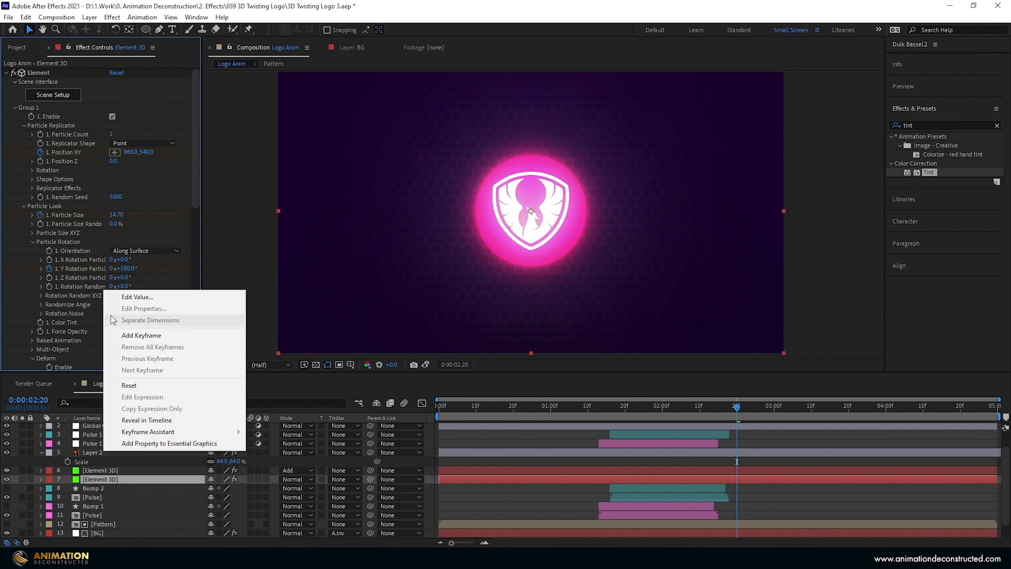
left_click(11, 294)
scroll(11, 294, "down", 10)
left_click(115, 339)
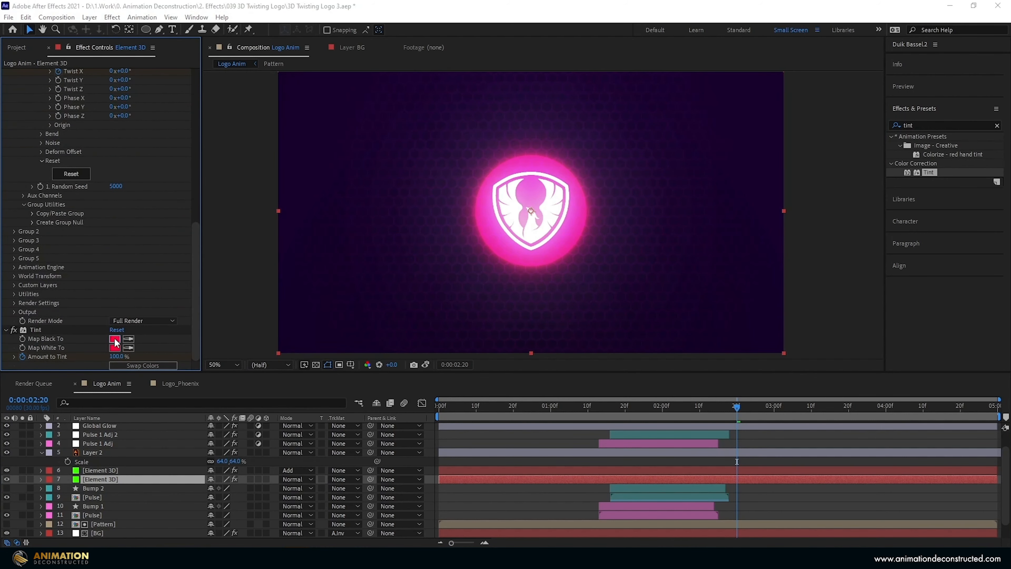
Apply a Fill effect to the phoenix logo layer and colour it with the disc tint's red.
left_click(129, 454)
left_click(939, 125)
type("fill")
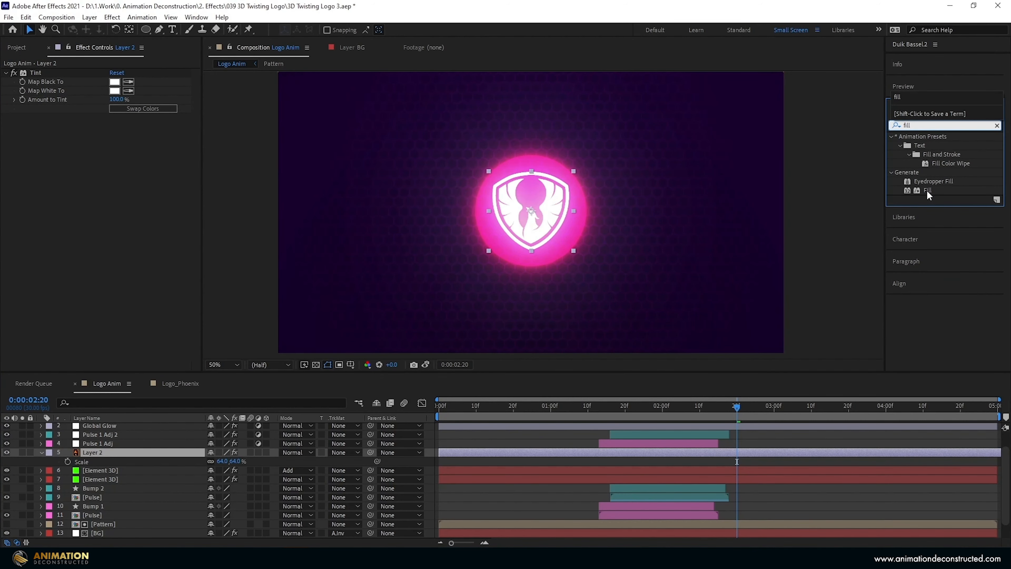
double_click(926, 190)
left_click(114, 144)
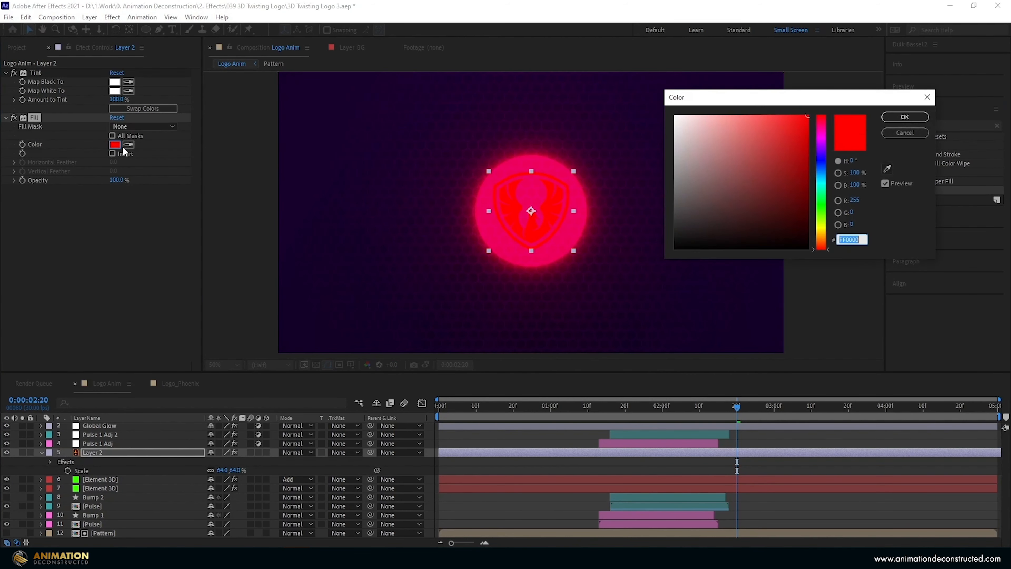
left_click(903, 120)
Keyframe the phoenix logo's position at 0:00:03:05 and move it up 40 px at 0:00:03:15.
left_click(788, 407)
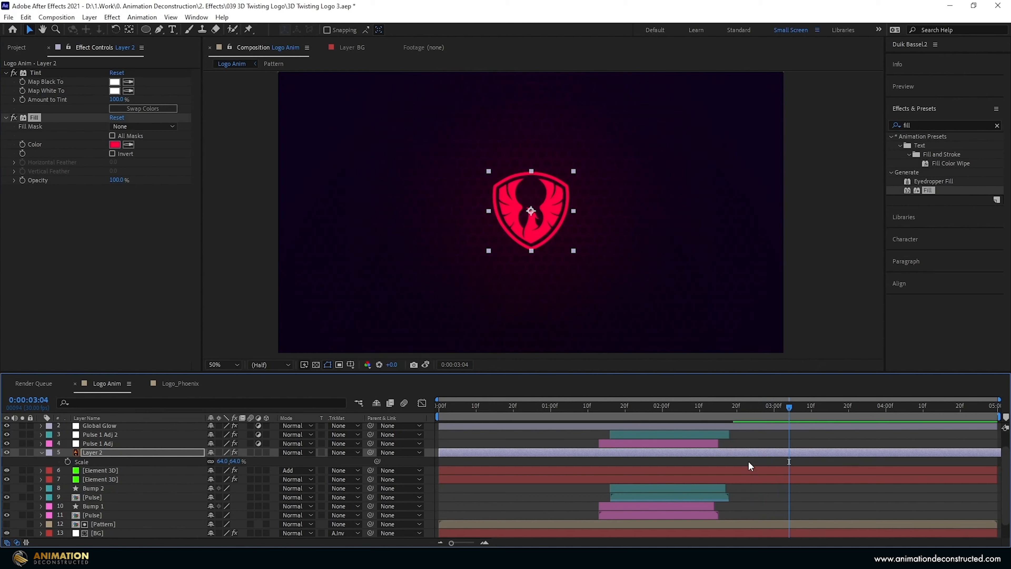
key("Page_Down")
key("p")
left_click(67, 461)
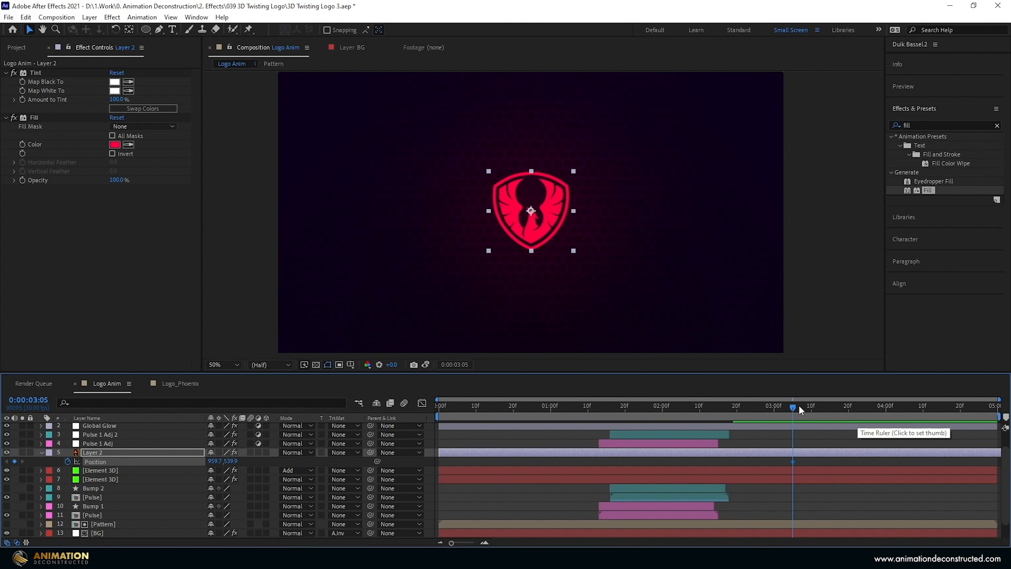
key("shift+Page_Down")
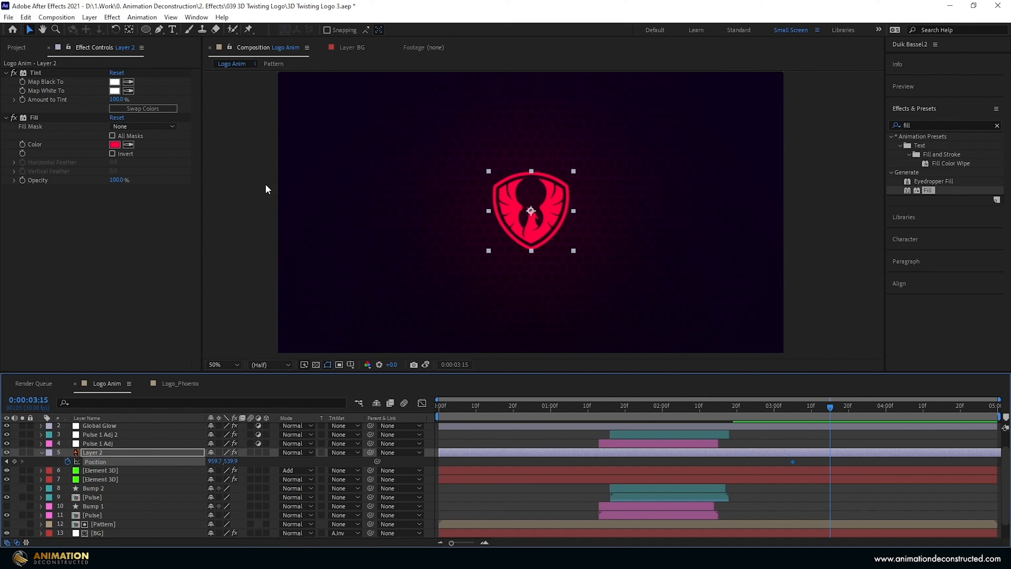
key("shift+Up")
key("shift+Up")
key("shift+Up")
key("shift+Up")
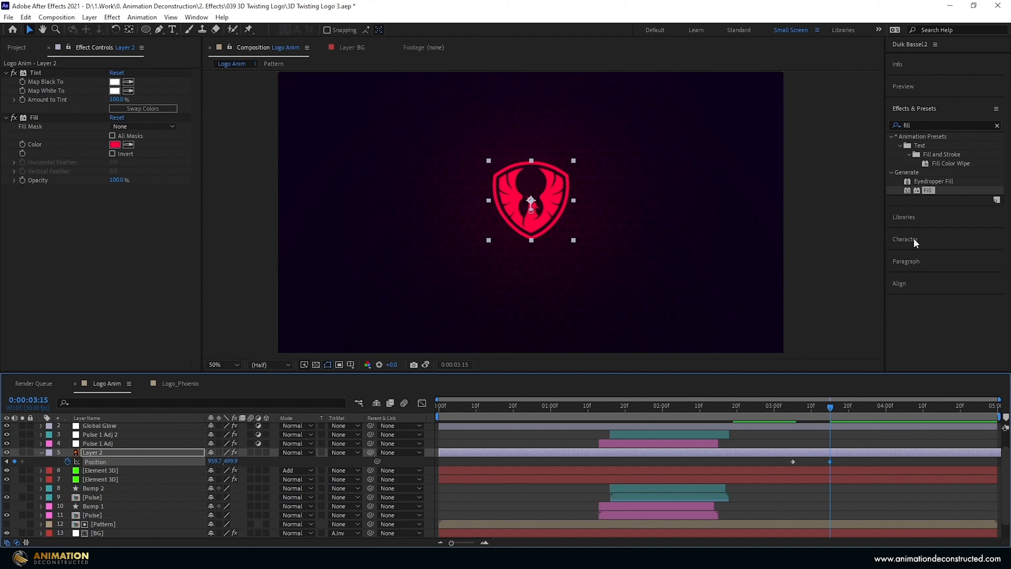
Create a text layer reading "MOTION LOGO" and set it in Lato Black.
left_click(89, 17)
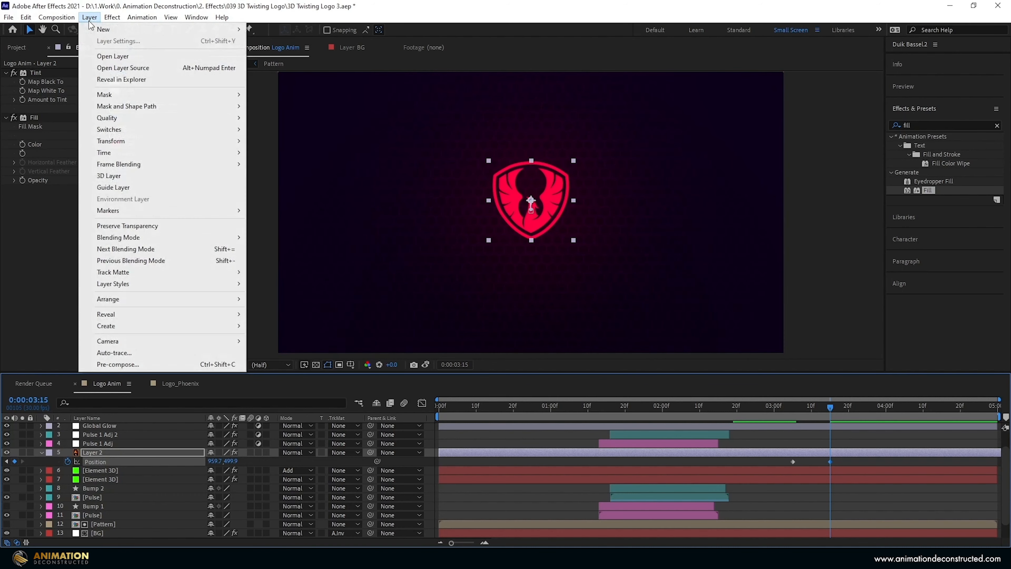
mouse_move(103, 27)
left_click(265, 27)
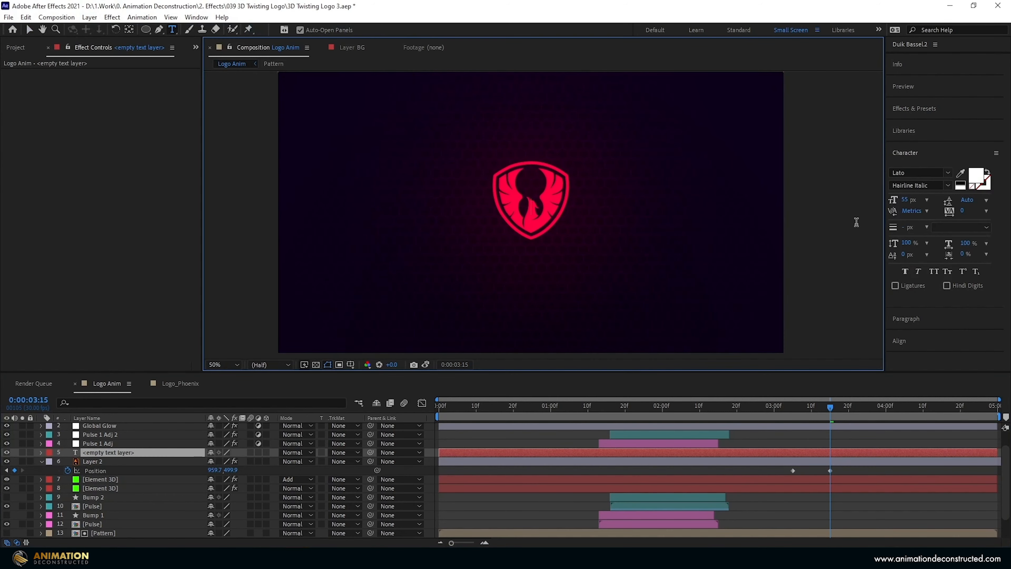
type("MOTION LOGO")
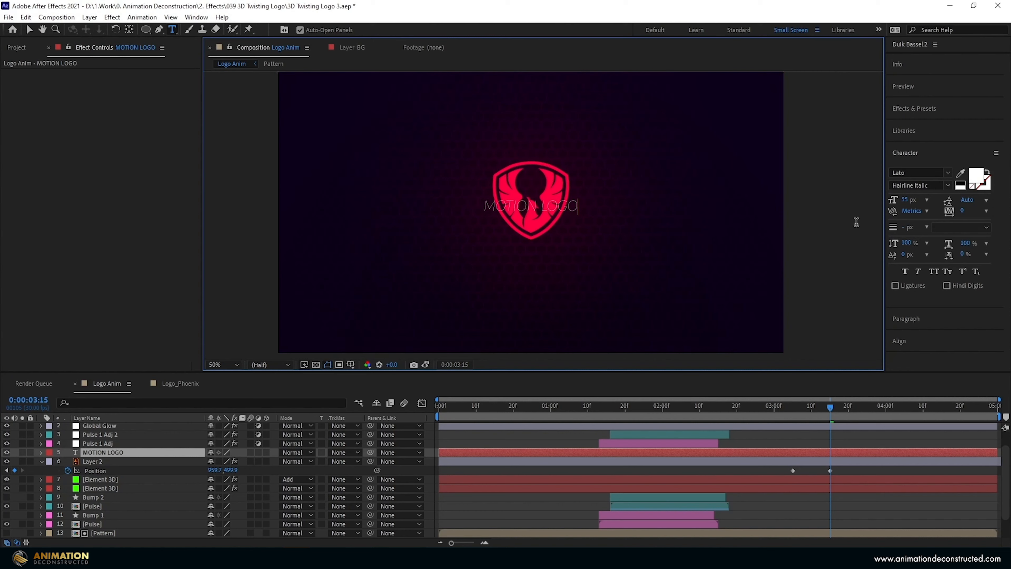
key("ctrl+a")
left_click(953, 188)
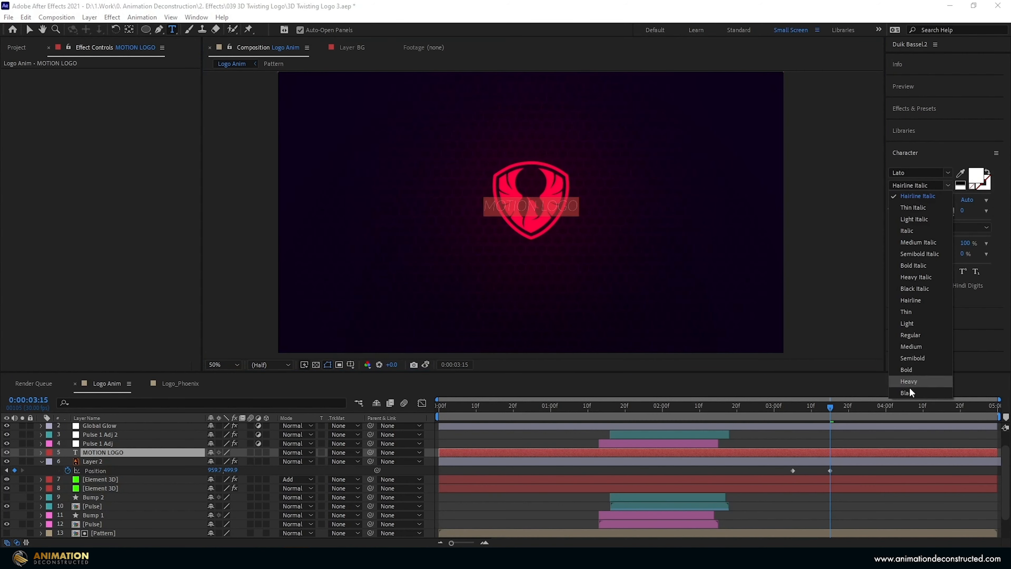
left_click(910, 386)
Place the MOTION LOGO text just below the shield and sample the logo's red as its fill colour.
left_click(29, 29)
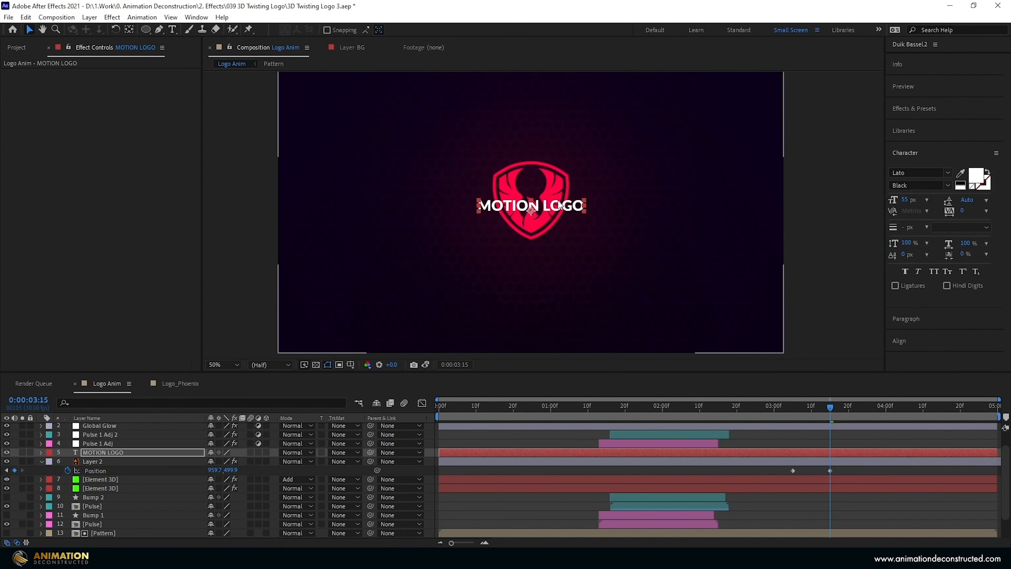
left_click_drag(558, 203, 553, 253)
left_click(960, 172)
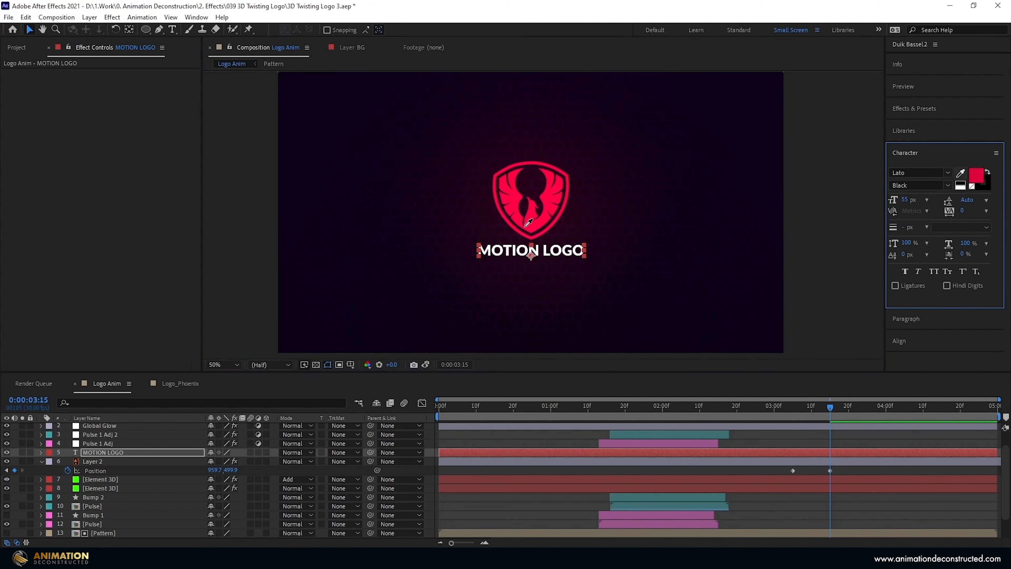
left_click(545, 217)
Add scale and opacity keyframes at 100% to the MOTION LOGO text at 0:00:03:15.
key("s")
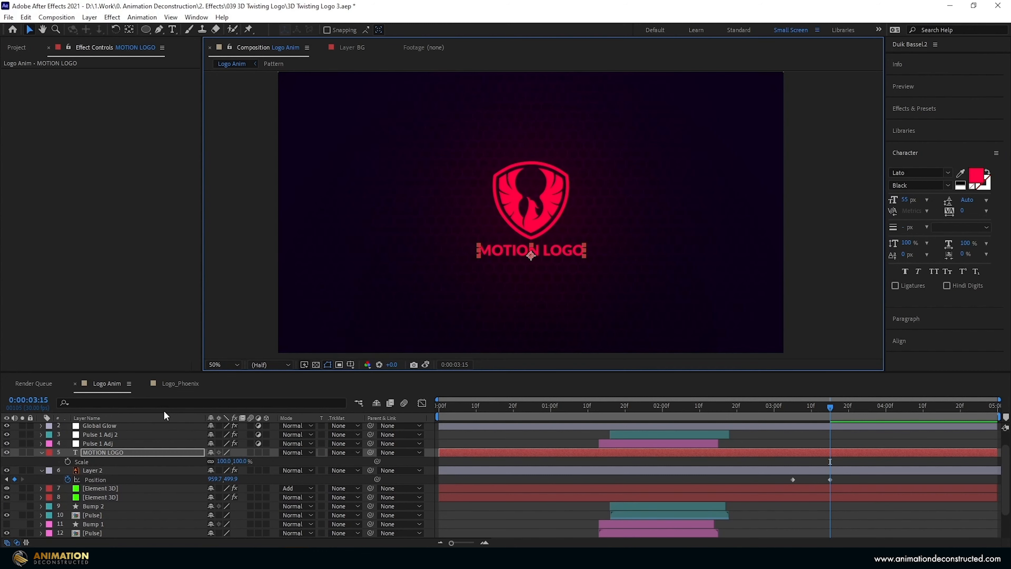
key("shift+t")
left_click(67, 461)
left_click(68, 470)
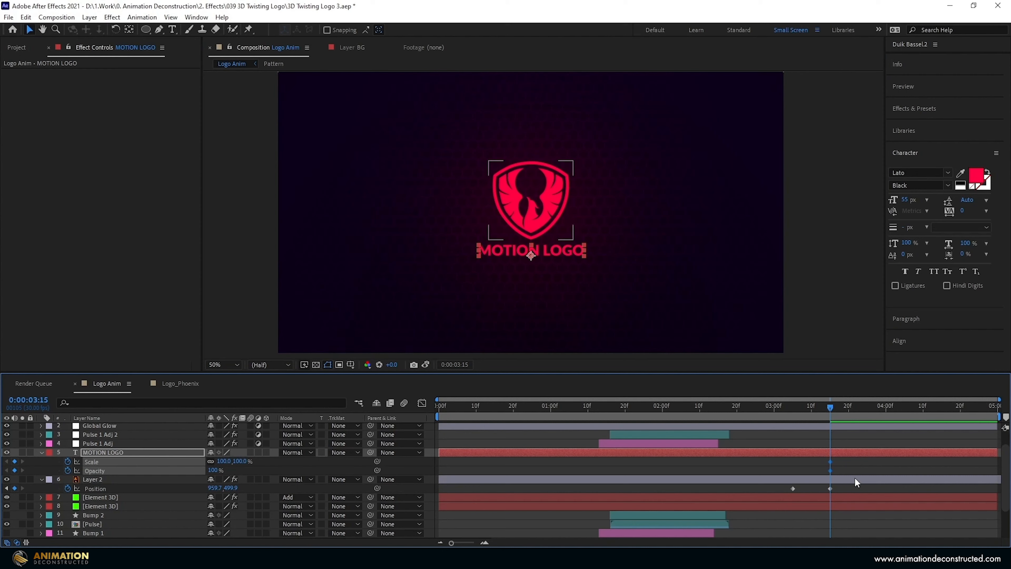
Keyframe the MOTION LOGO text's opacity at 0% and scale at 90% at 0:00:03:05.
left_click_drag(831, 407, 792, 422)
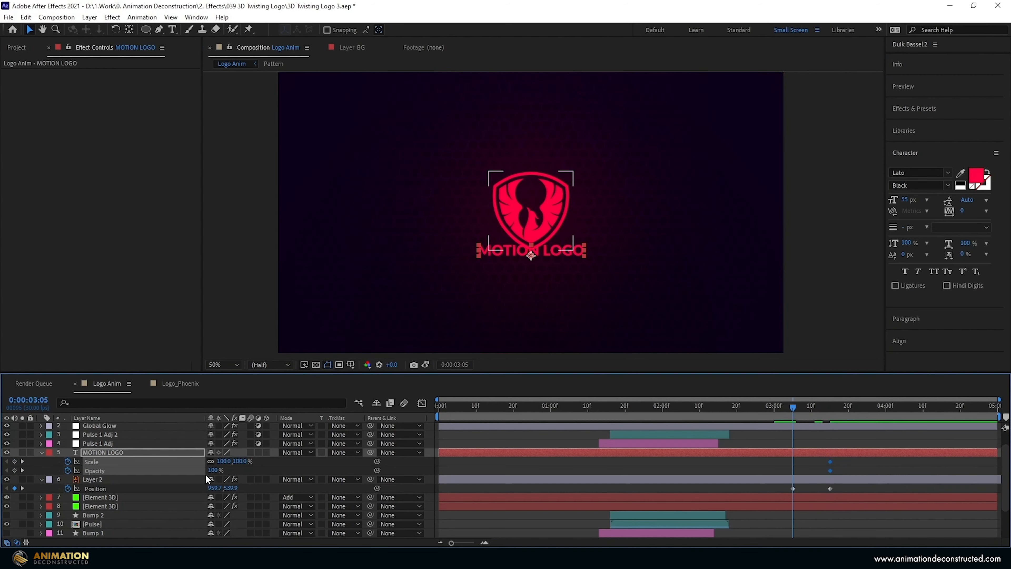
key("F2")
left_click_drag(212, 470, 199, 471)
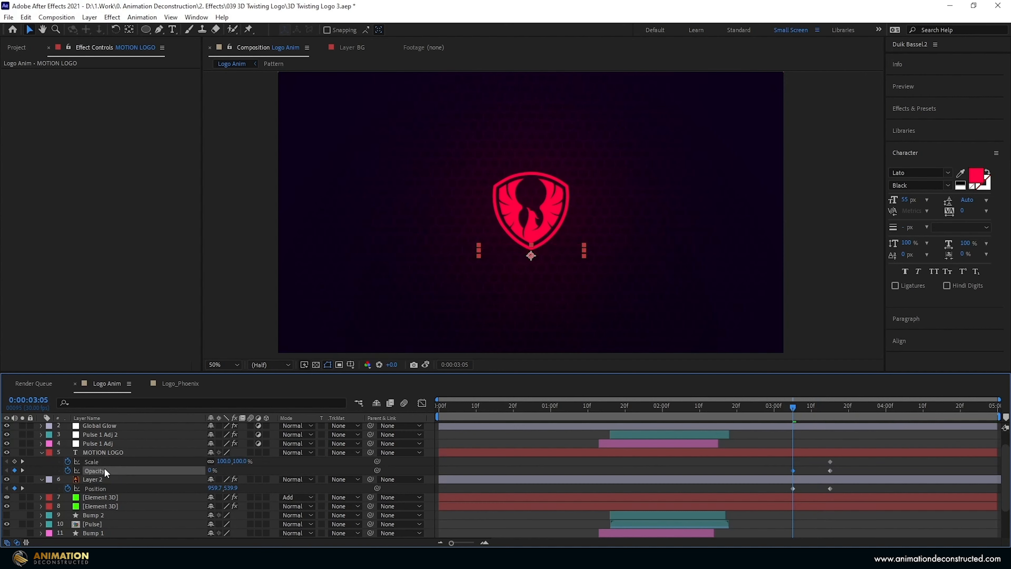
left_click(225, 461)
type("90")
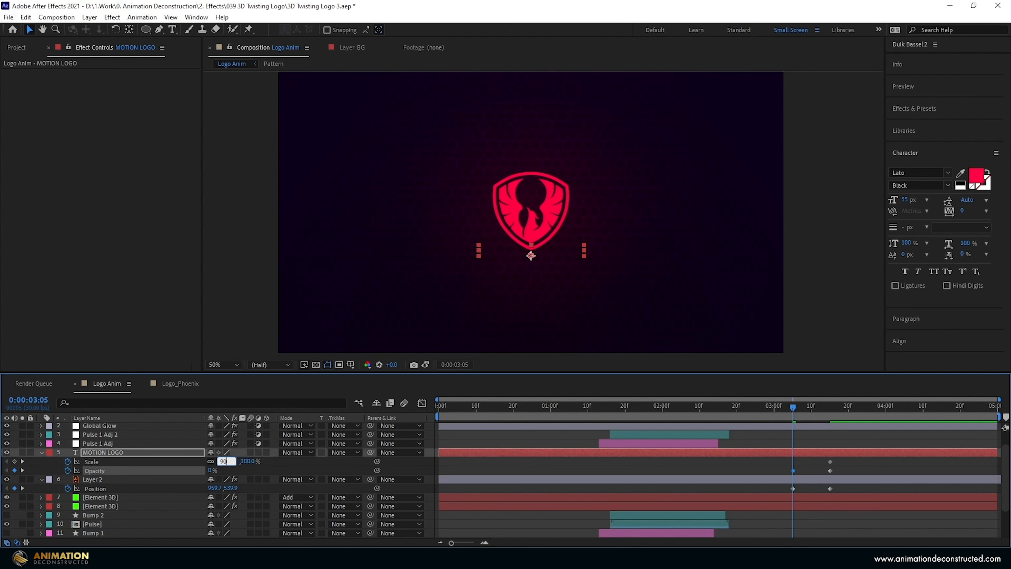
key("Return")
Easy-ease the keyframes of the text and phoenix logo, and shape their speed graph to peak near the end.
left_click(701, 479)
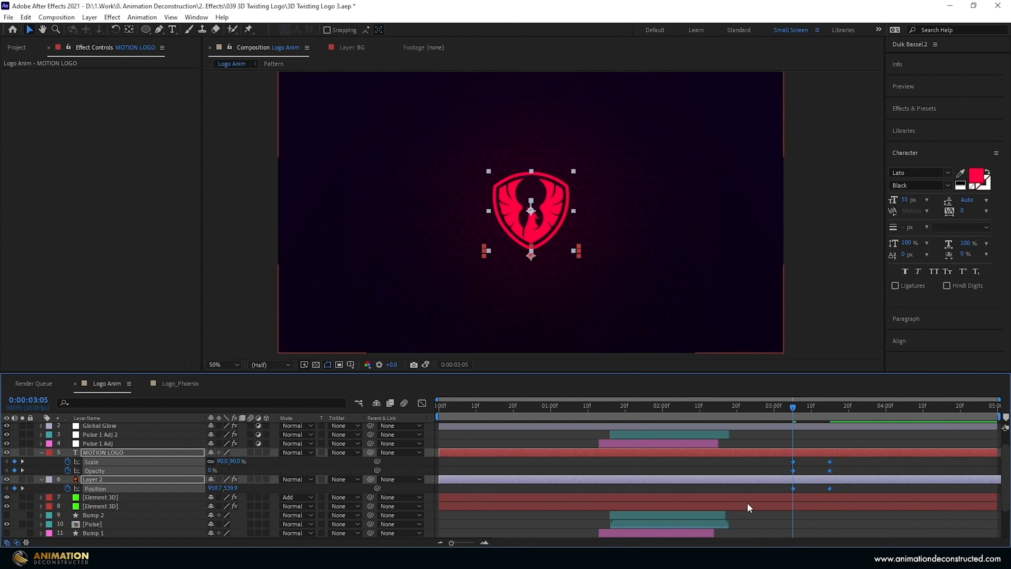
key("F9")
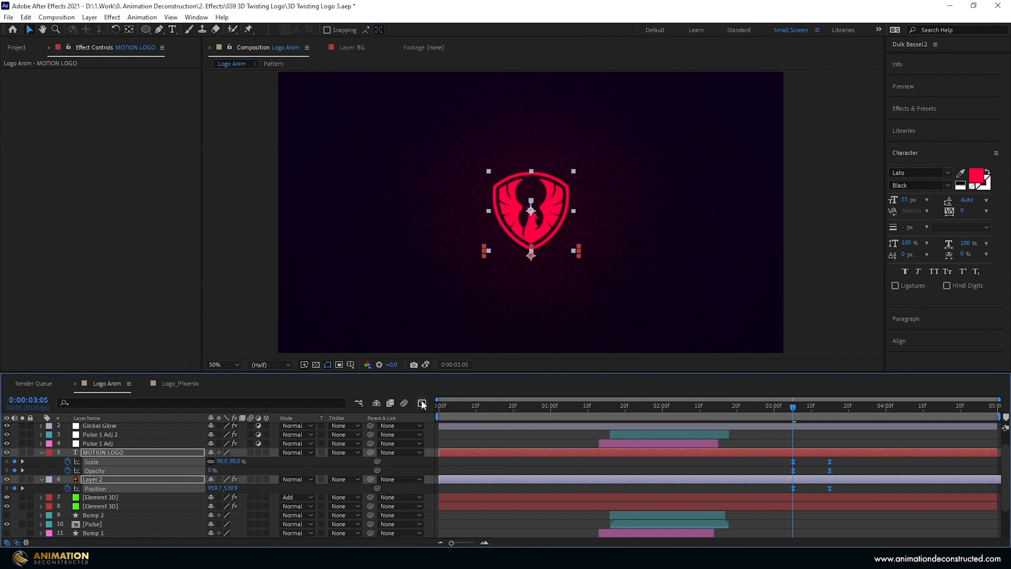
left_click(422, 403)
left_click_drag(776, 501, 819, 514)
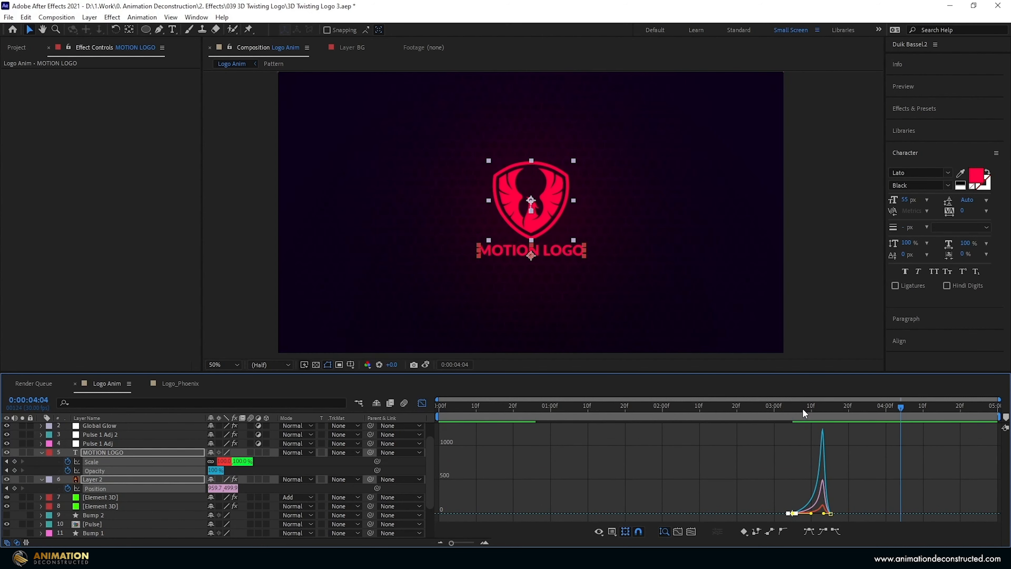
left_click(803, 408)
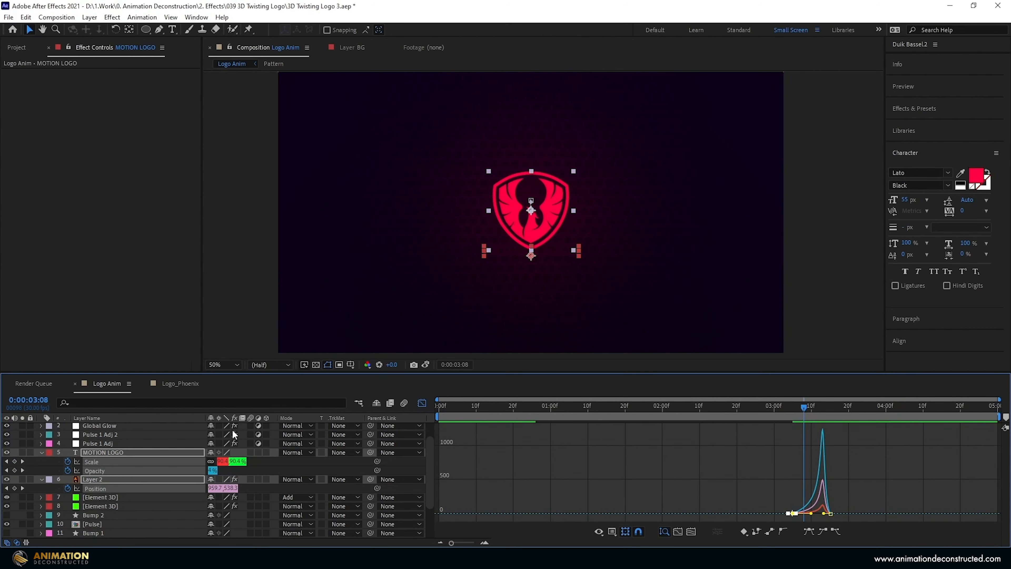
left_click(41, 453)
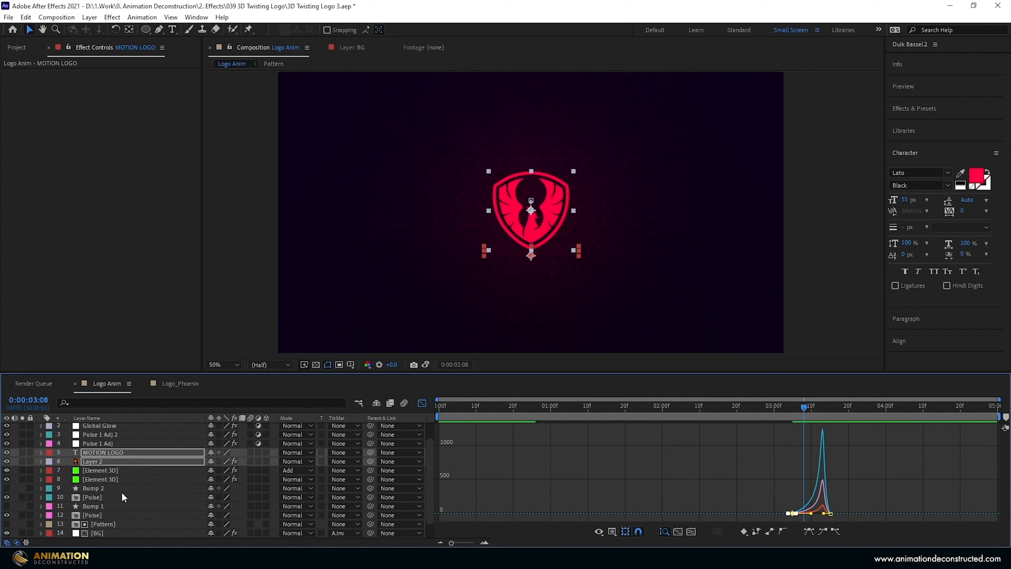
Create a black 1920 × 1080 solid directly above the Bump 2 layer and close the graph editor.
left_click(94, 488)
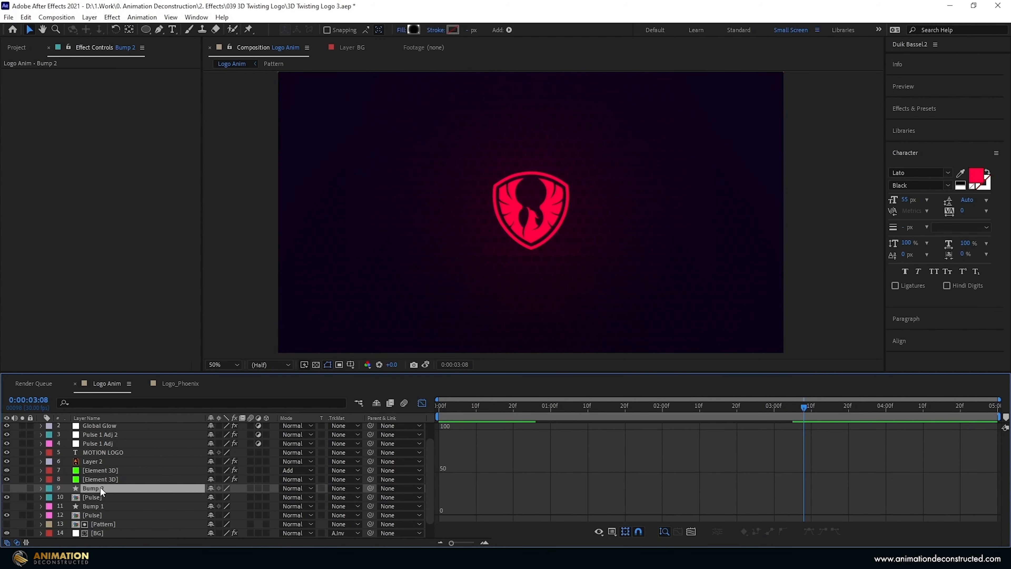
left_click(89, 17)
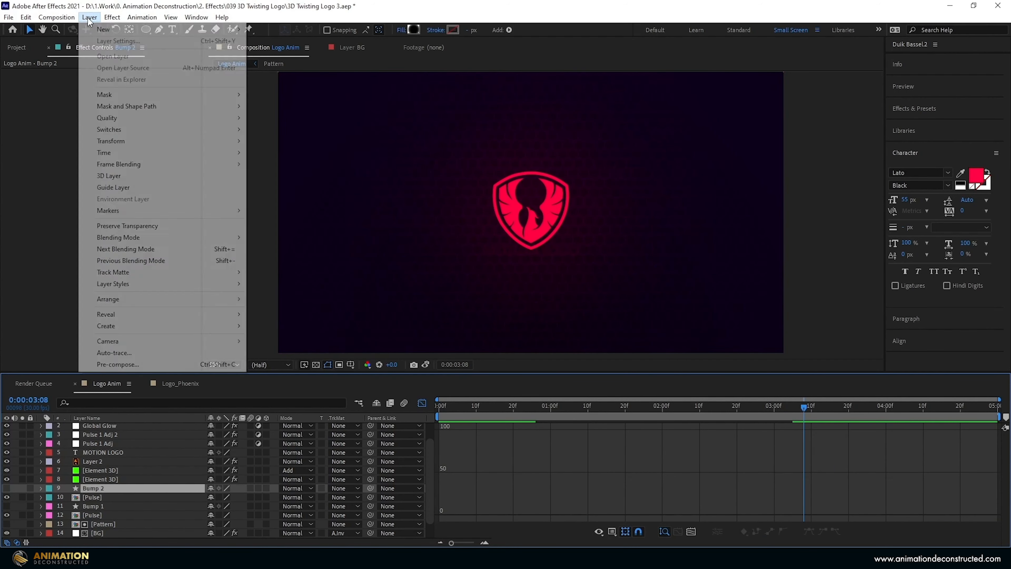
mouse_move(199, 30)
left_click(354, 41)
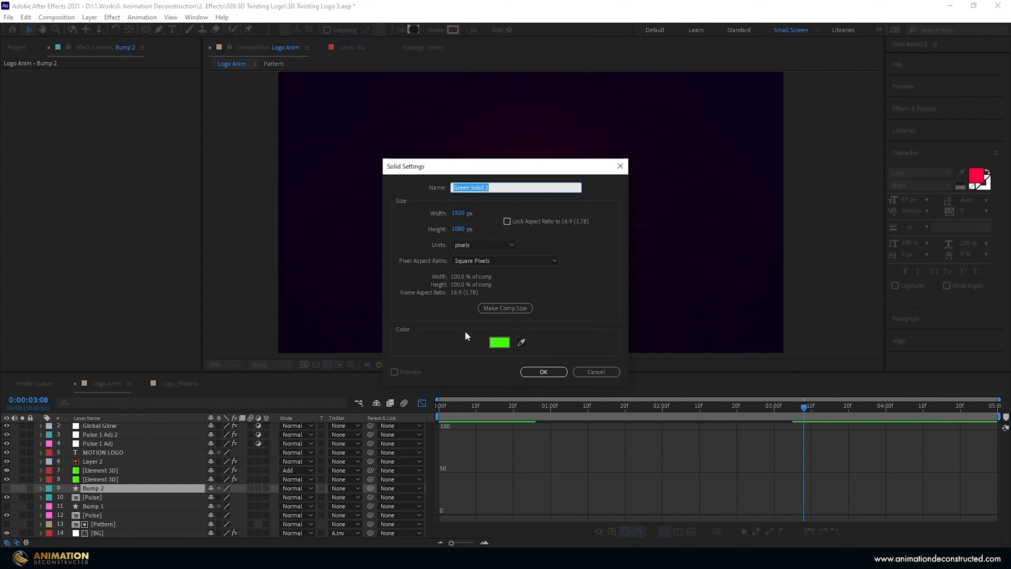
left_click(499, 339)
left_click(695, 204)
key("Return")
left_click(543, 375)
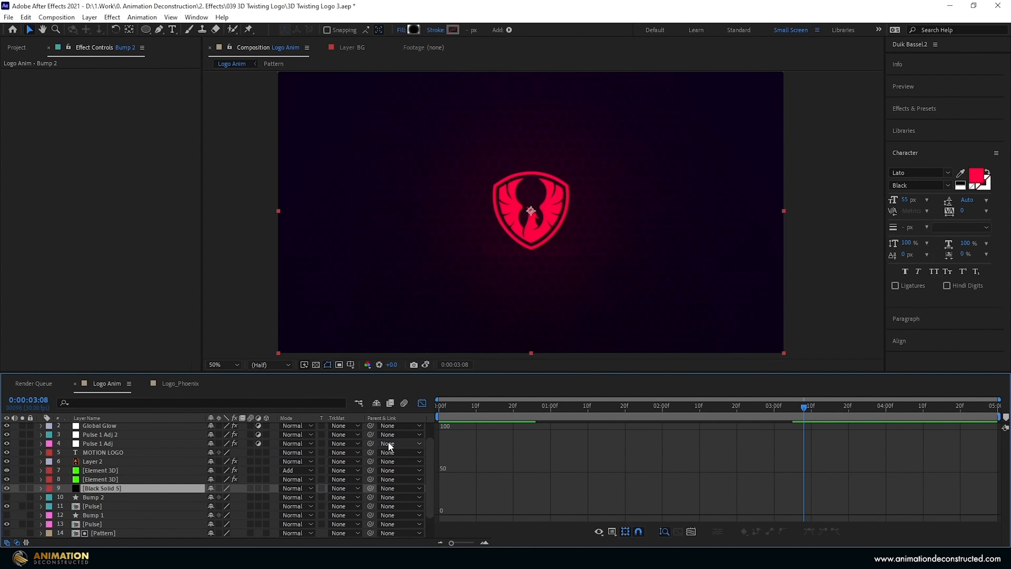
left_click(422, 403)
scroll(633, 479, "up", 2)
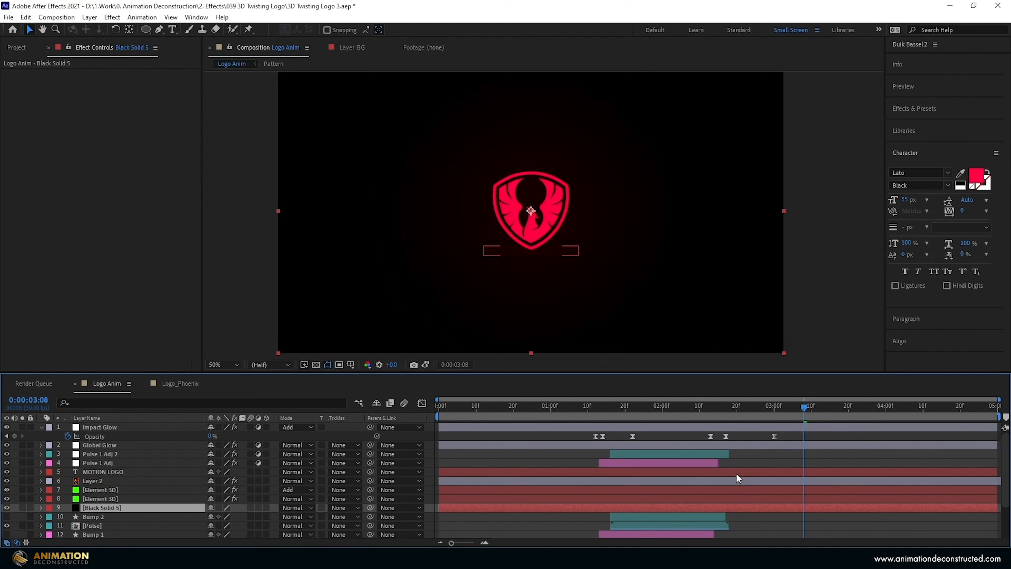
Reveal the MOTION LOGO text's opacity keyframes, go to 0:00:03:05 and select the black solid.
left_click(124, 470)
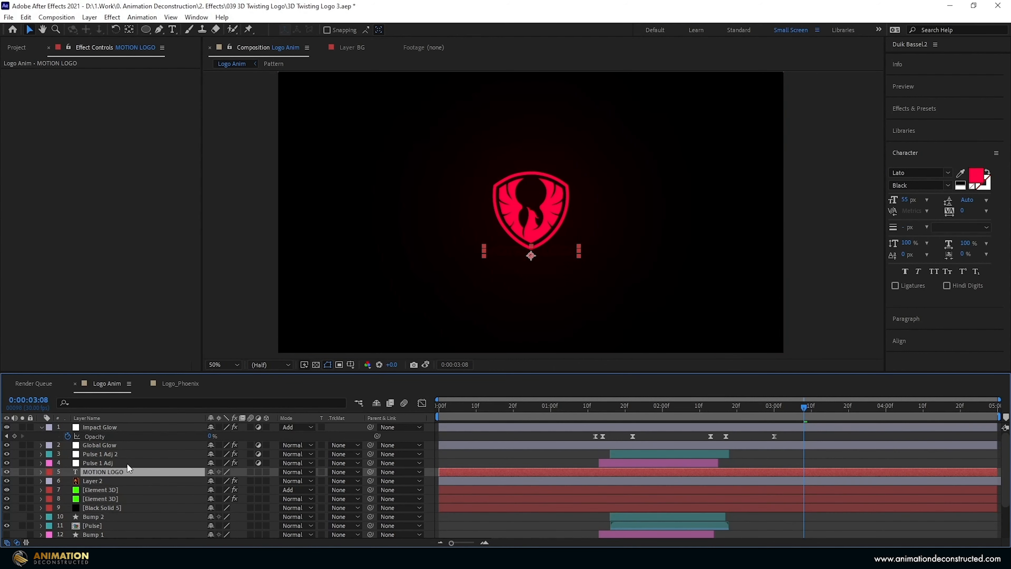
key("t")
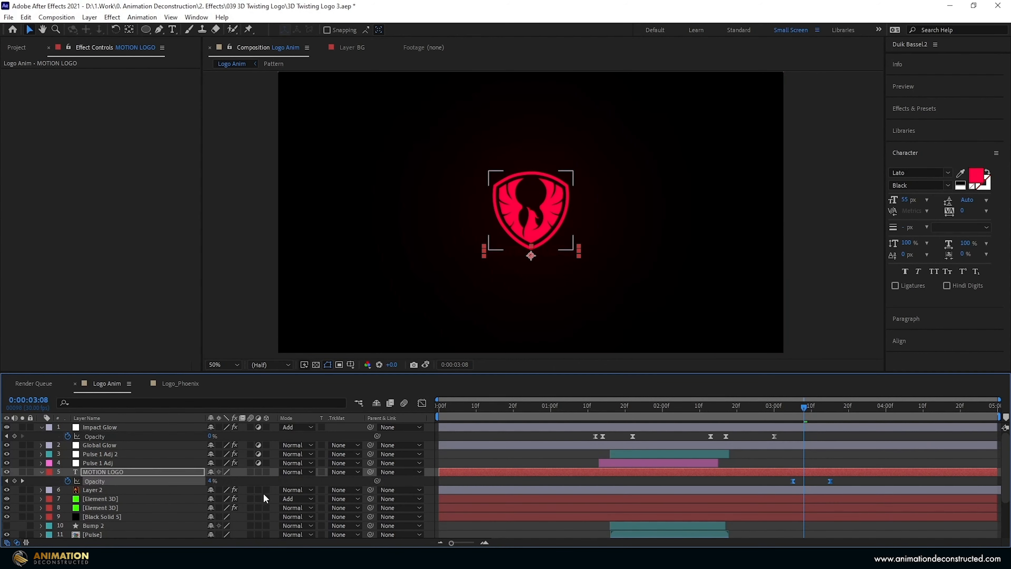
left_click_drag(804, 410, 793, 411)
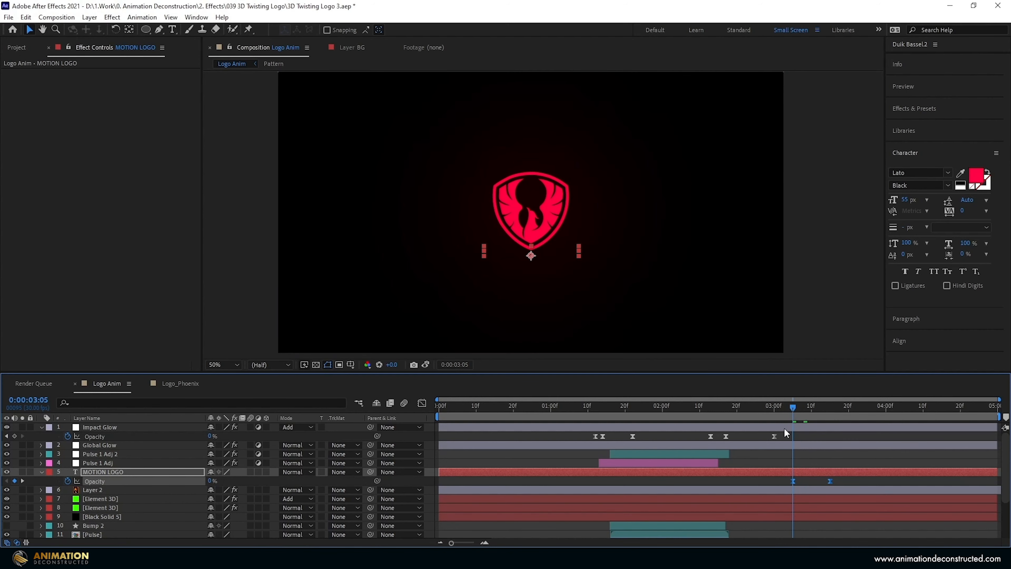
scroll(792, 470, "down", 3)
left_click(779, 462)
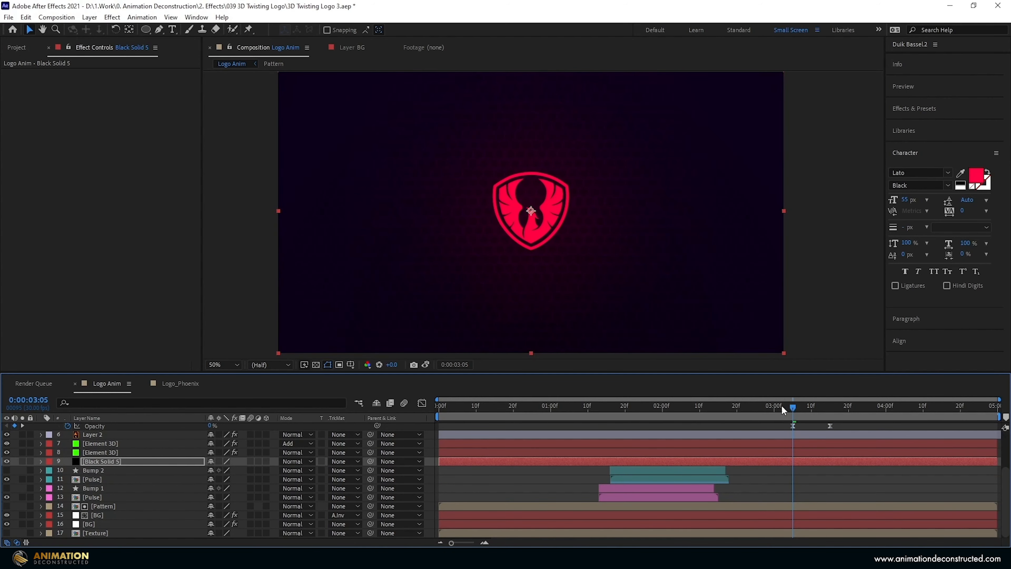
Trim the start of the phoenix logo layer, Layer 2, to the second impact keyframe at 0:00:02:17.
key("Home")
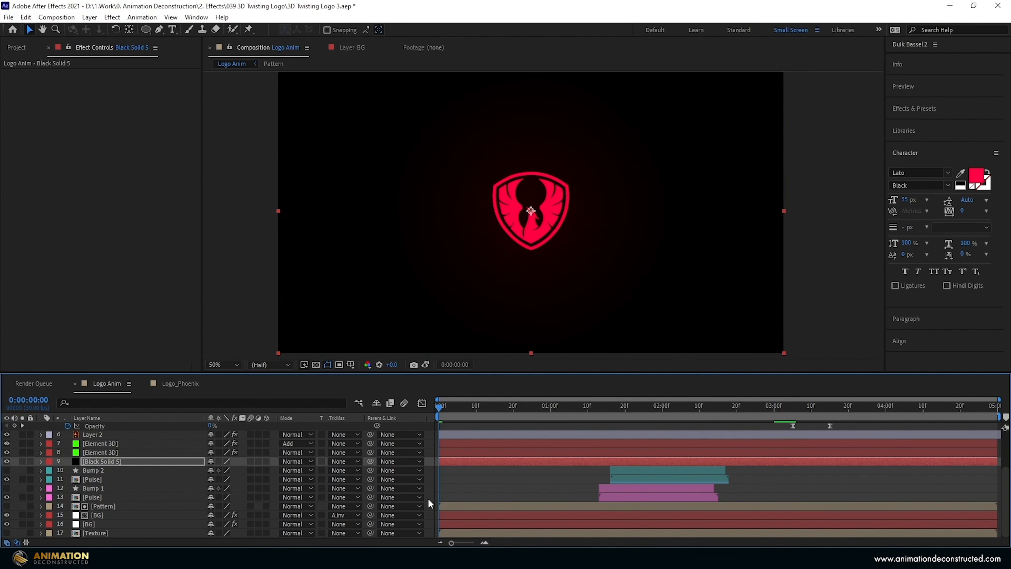
scroll(428, 498, "up", 3)
left_click(723, 421)
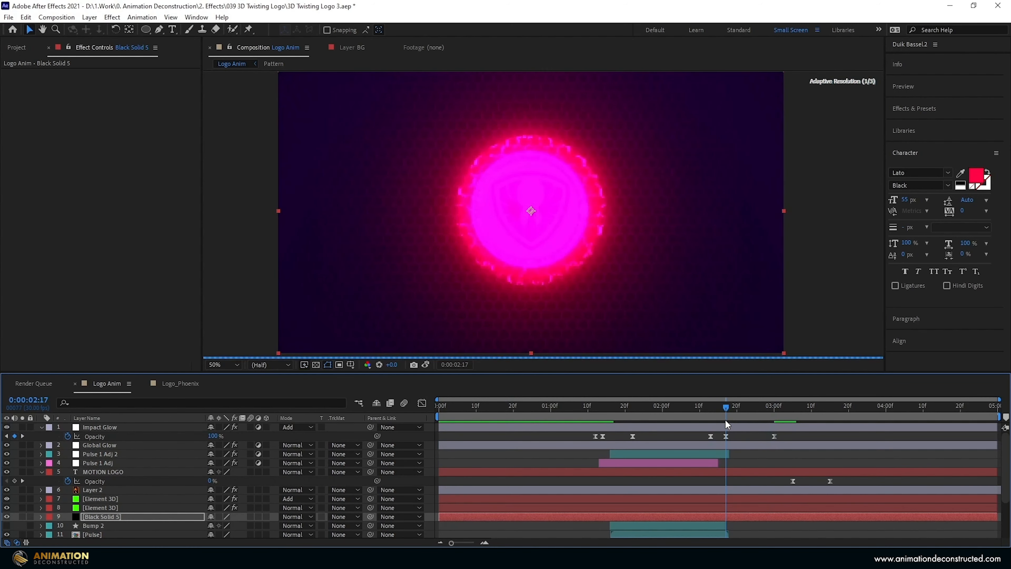
left_click(518, 489)
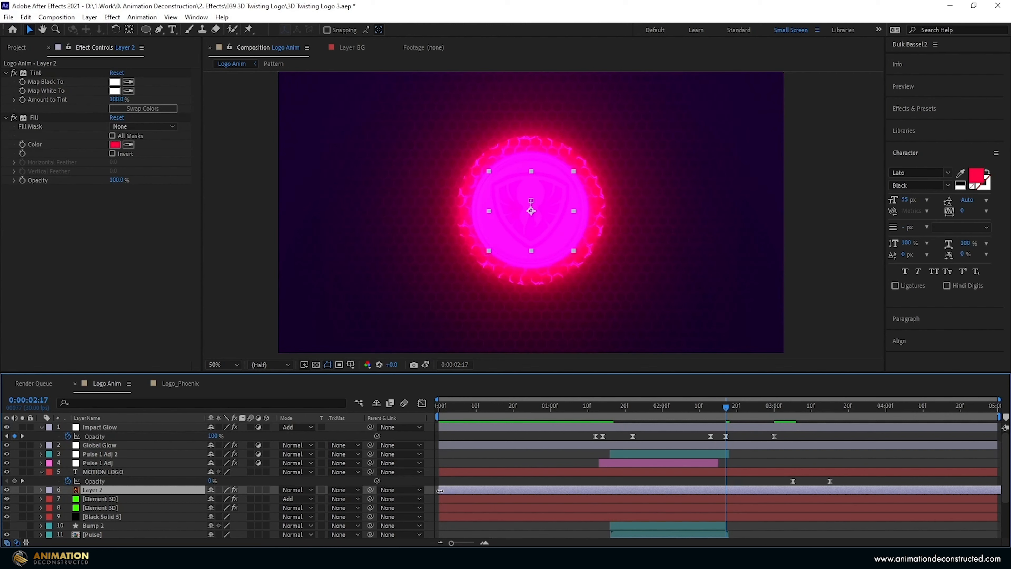
left_click_drag(439, 489, 726, 506)
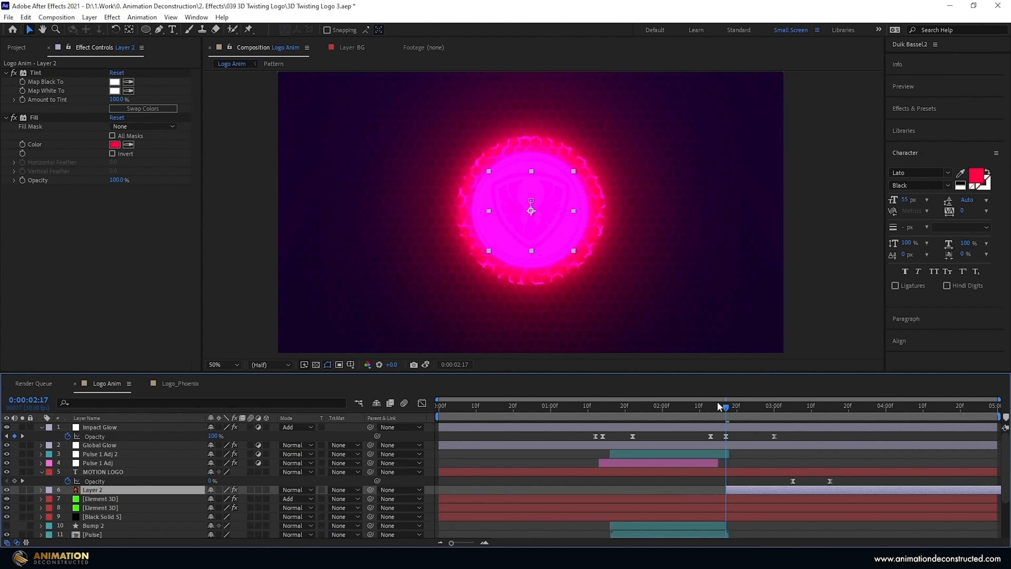
left_click_drag(733, 406, 715, 418)
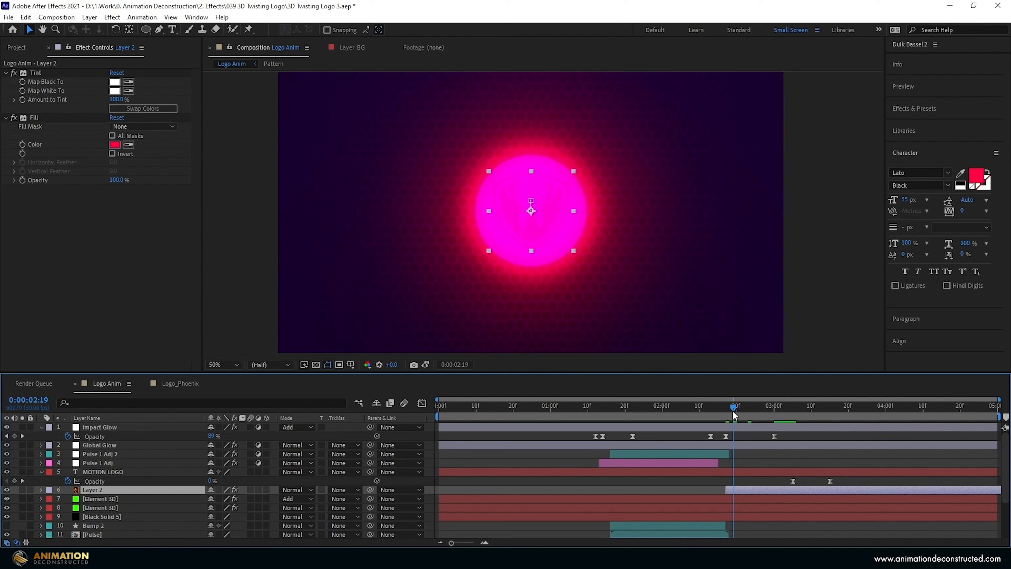
left_click_drag(729, 411, 726, 413)
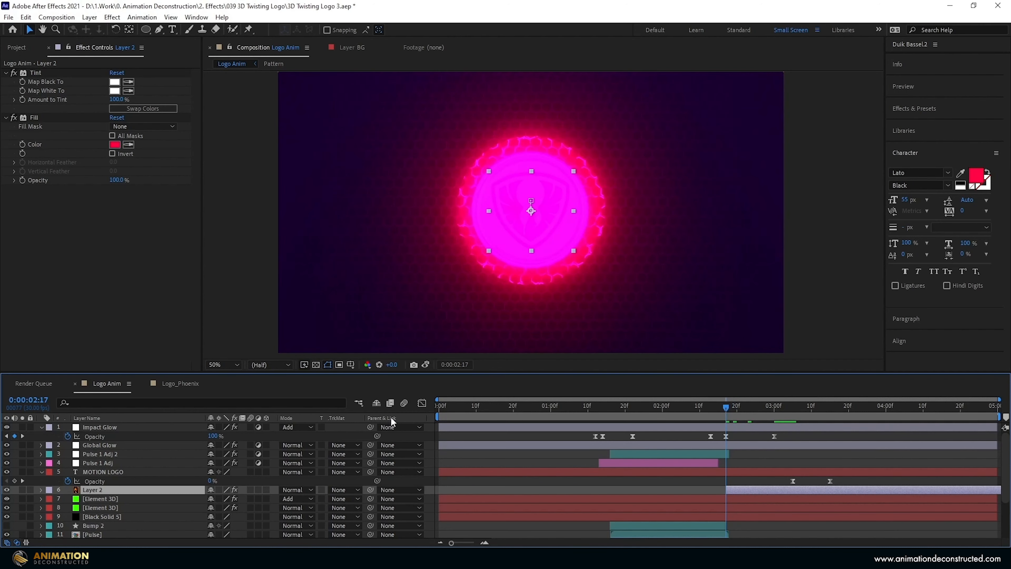
Add a new adjustment layer above the Impact Glow layer.
left_click(103, 427)
left_click(88, 17)
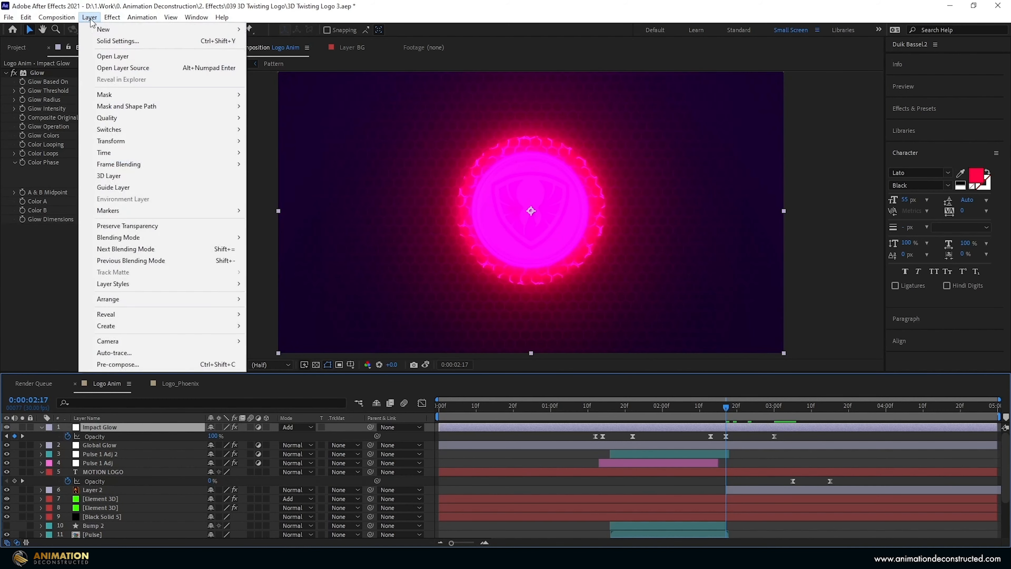
mouse_move(159, 29)
left_click(334, 101)
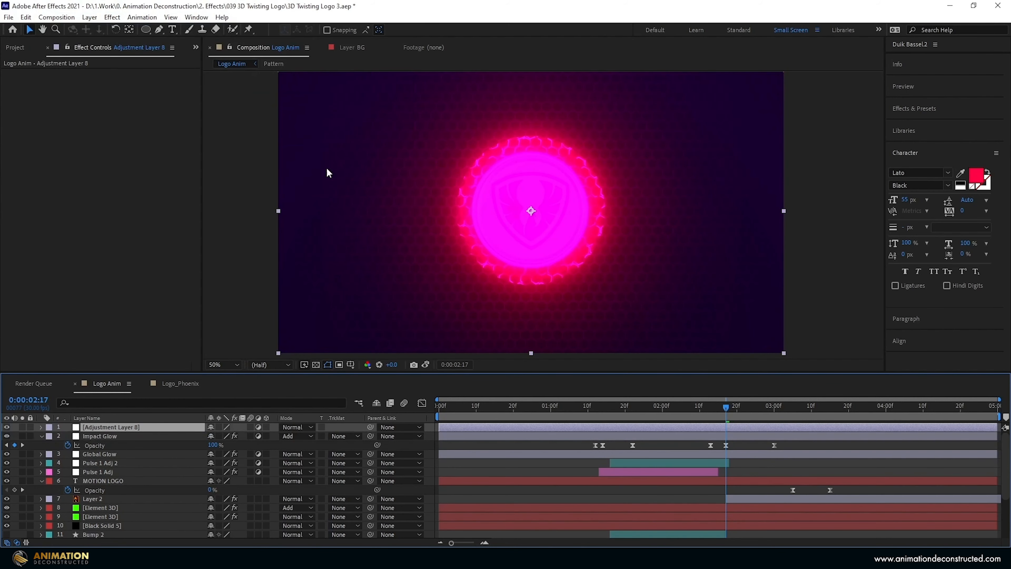
Draw three small rectangular masks on the adjustment layer, scattered across the glowing logo disc.
left_click_drag(146, 29, 171, 39)
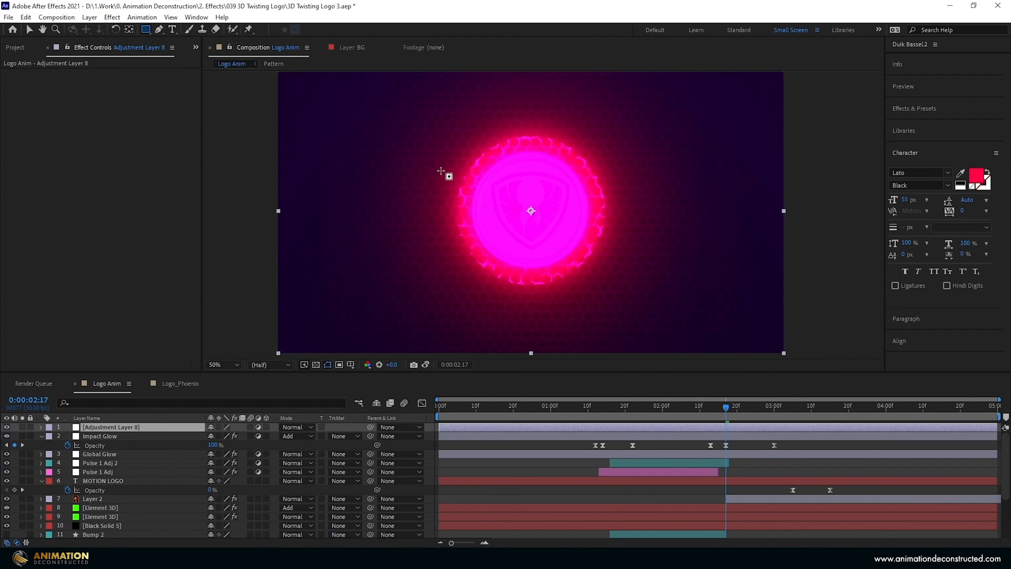
left_click_drag(441, 171, 451, 183)
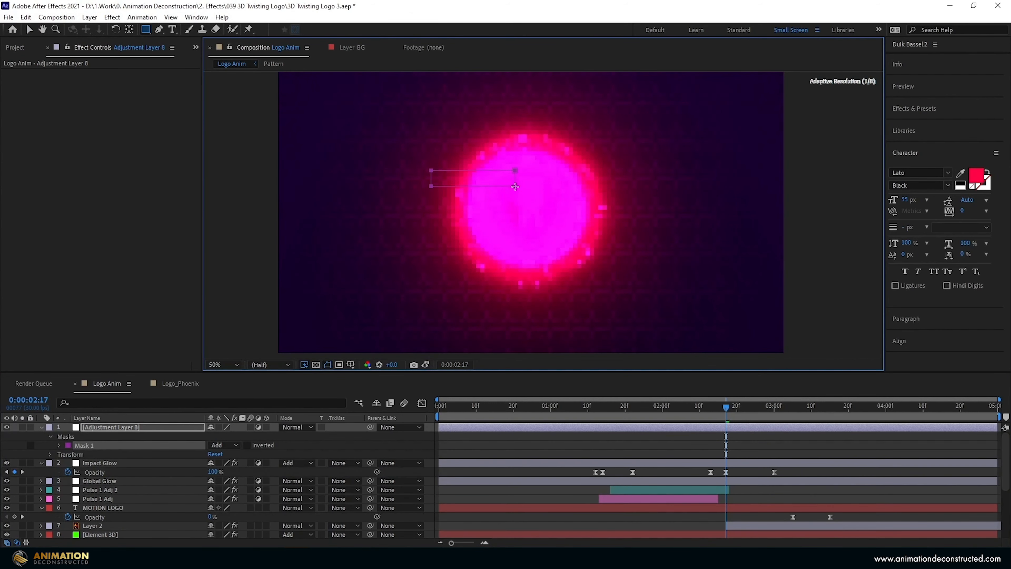
left_click_drag(516, 189, 507, 234)
left_click_drag(553, 165, 621, 183)
mouse_move(556, 252)
left_mouse_down()
mouse_move(576, 272)
mouse_move(570, 264)
left_mouse_up()
left_click(351, 426)
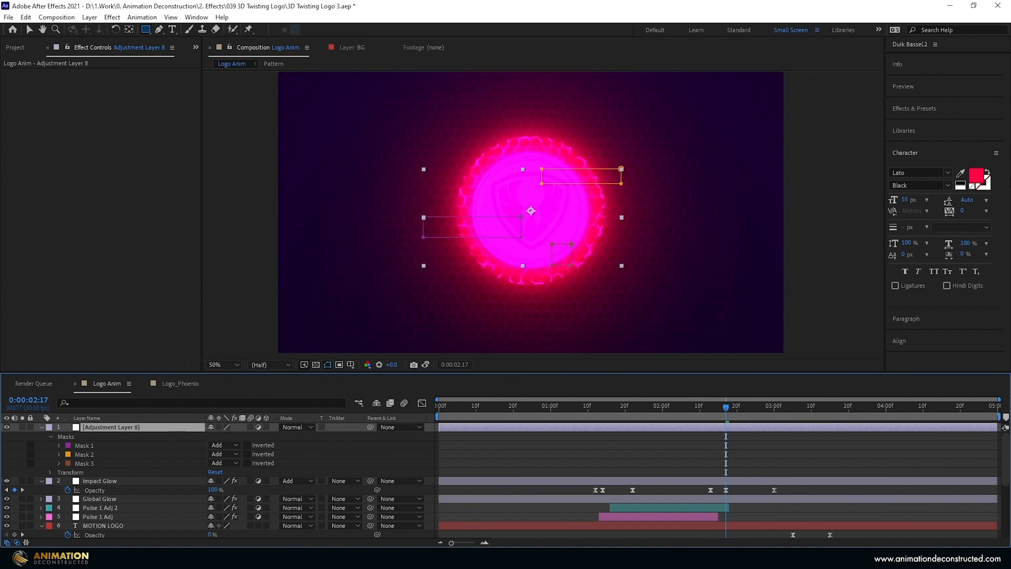
Apply the Transform effect to the masked adjustment layer with Scale 172, and trim the layer to a few frames starting at 0:00:02:19.
left_click(934, 110)
left_click(921, 125)
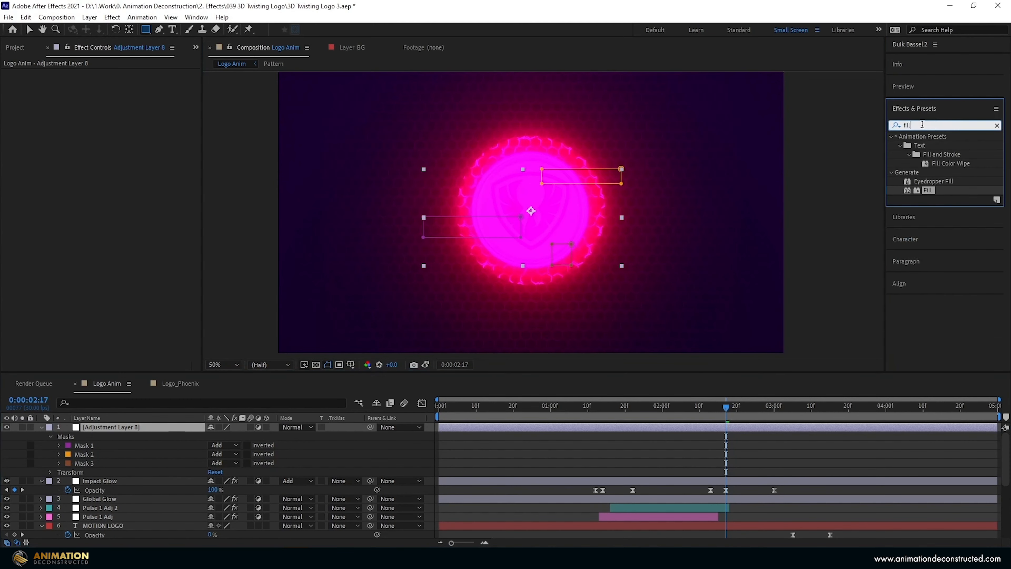
type("trans")
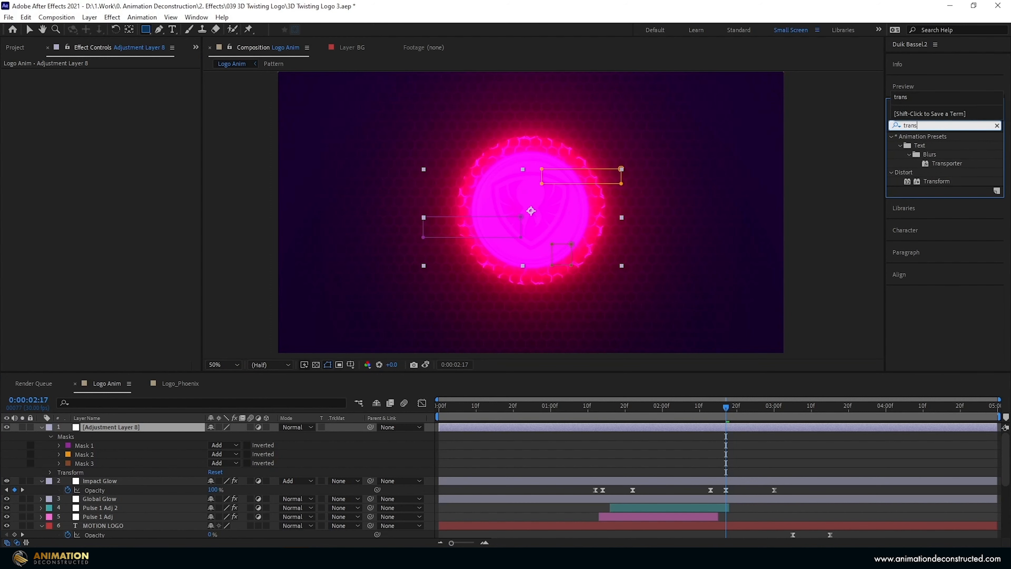
left_click_drag(936, 181, 117, 112)
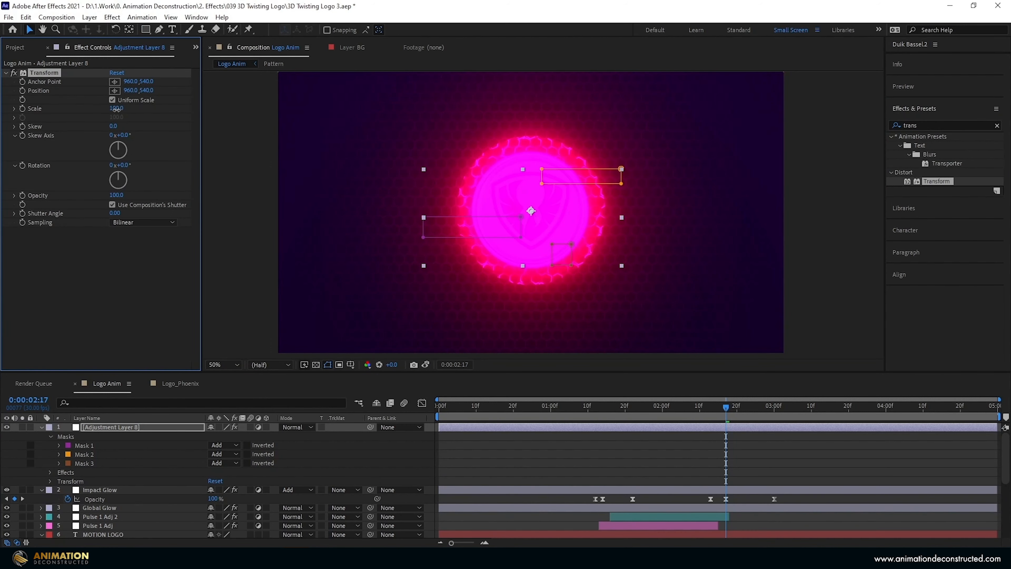
left_click(116, 108)
type("127")
key("Return")
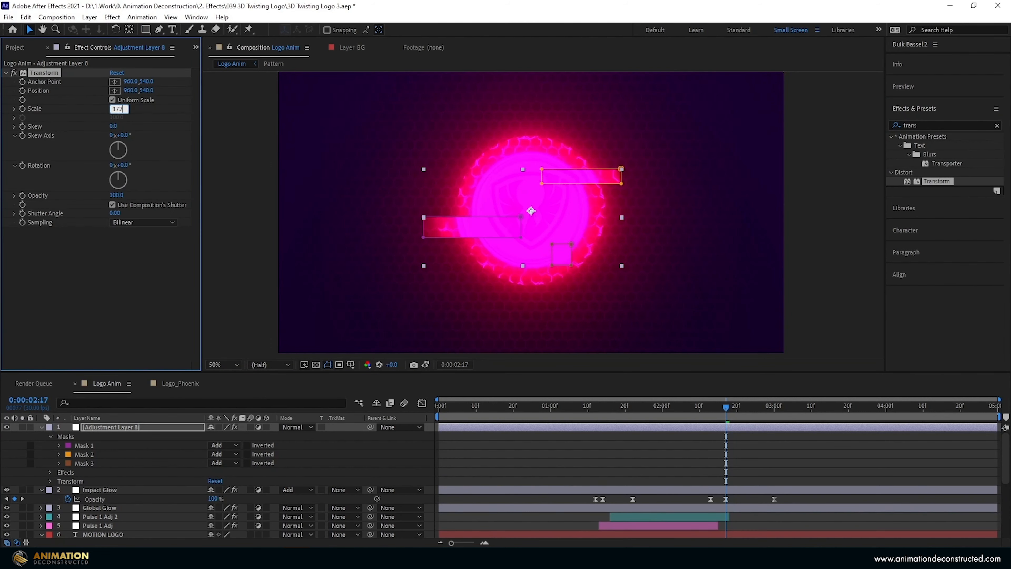
key("Tab")
left_click_drag(727, 413, 734, 412)
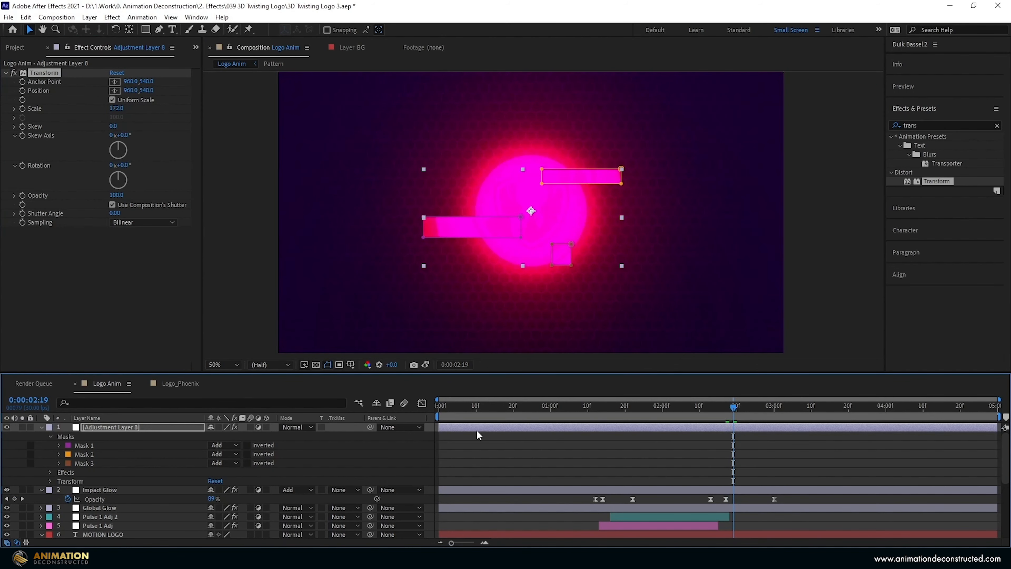
left_click_drag(444, 430, 724, 427)
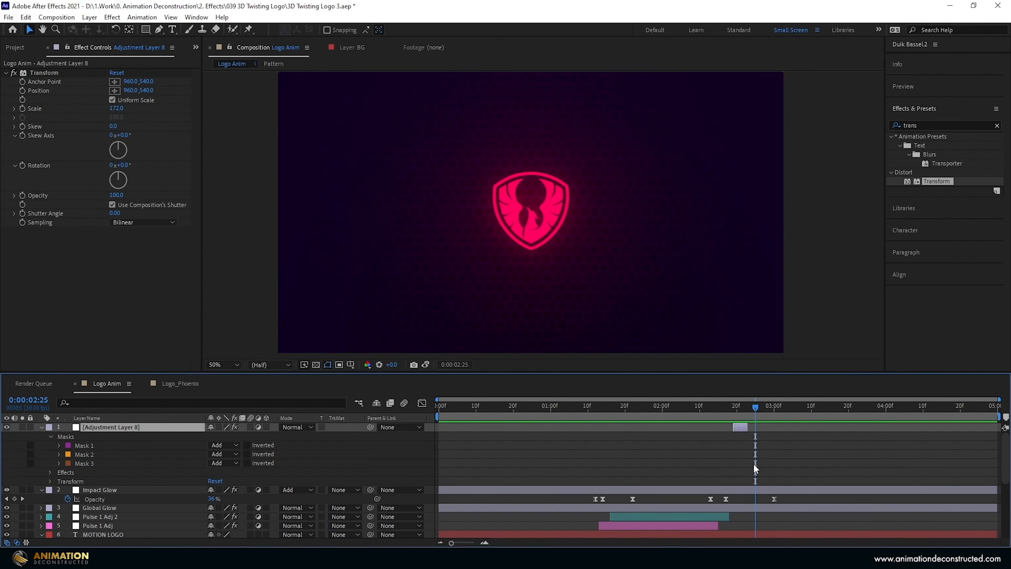
Keyframe the Global Glow layer's opacity at 100% at 0:00:02:17 and lower at 0:00:03:00, and preview the animation from the start.
left_click(748, 504)
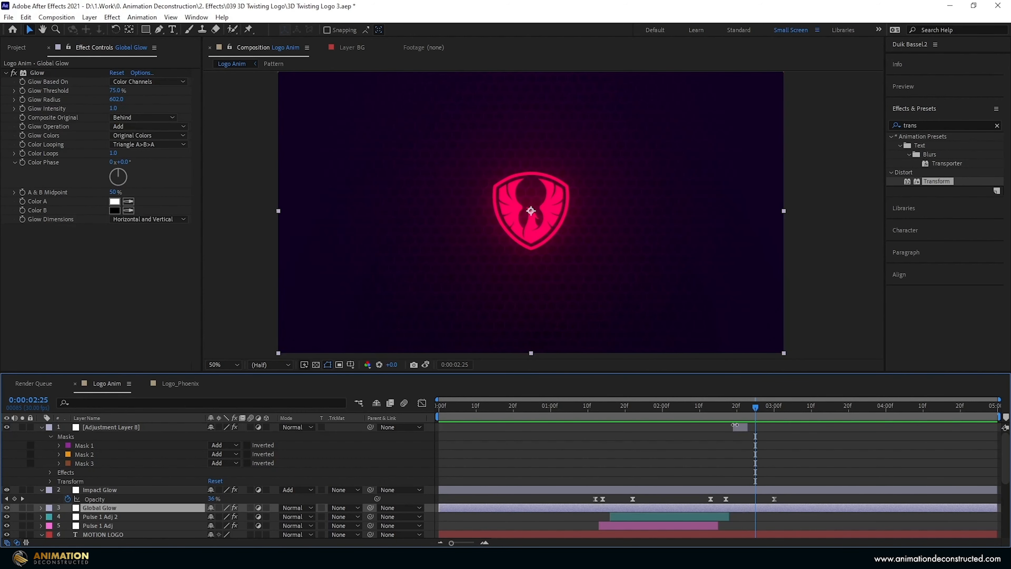
key("j")
key("alt+shift+t")
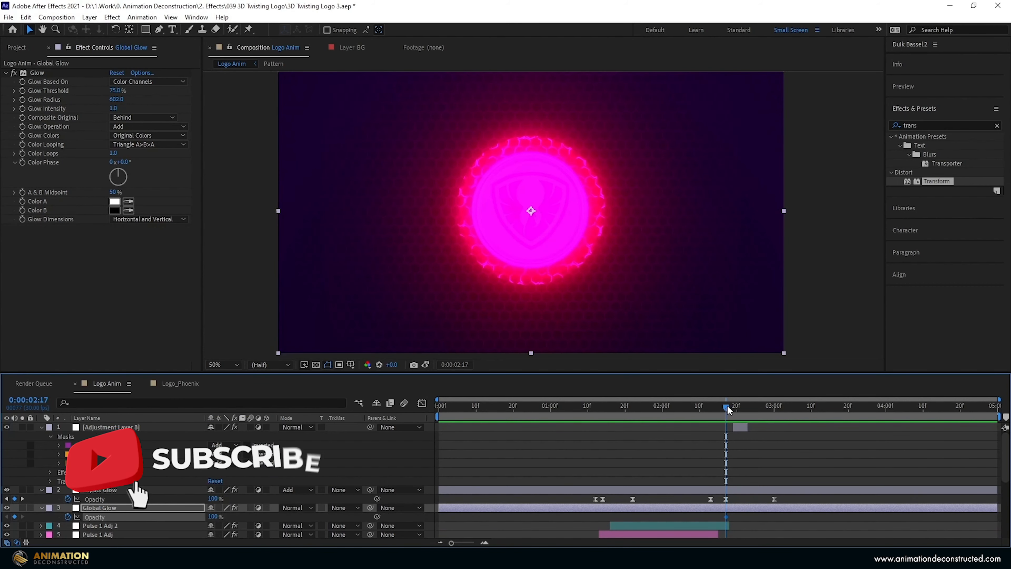
key("k")
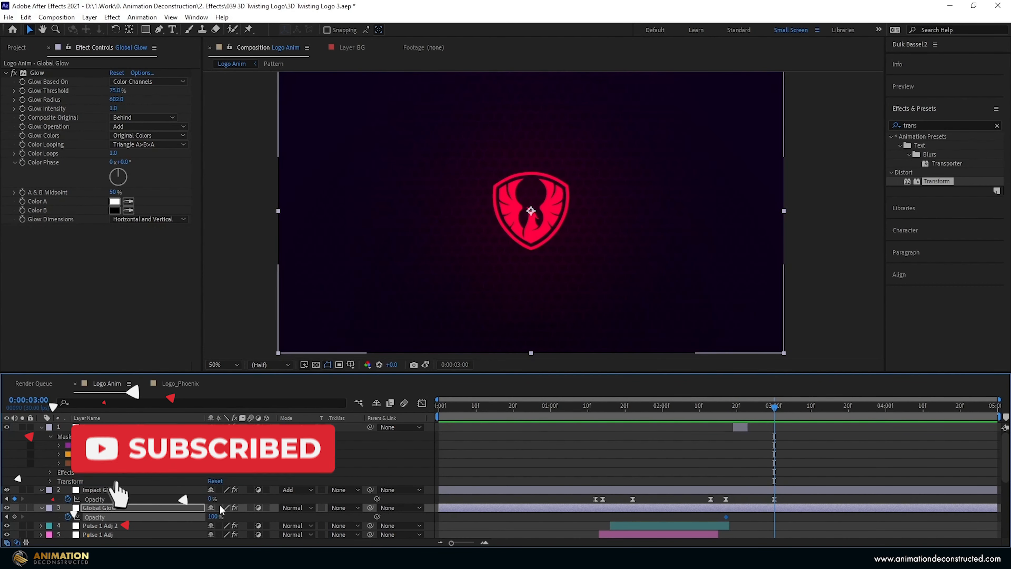
left_click_drag(215, 516, 173, 516)
key("Home")
key("space")
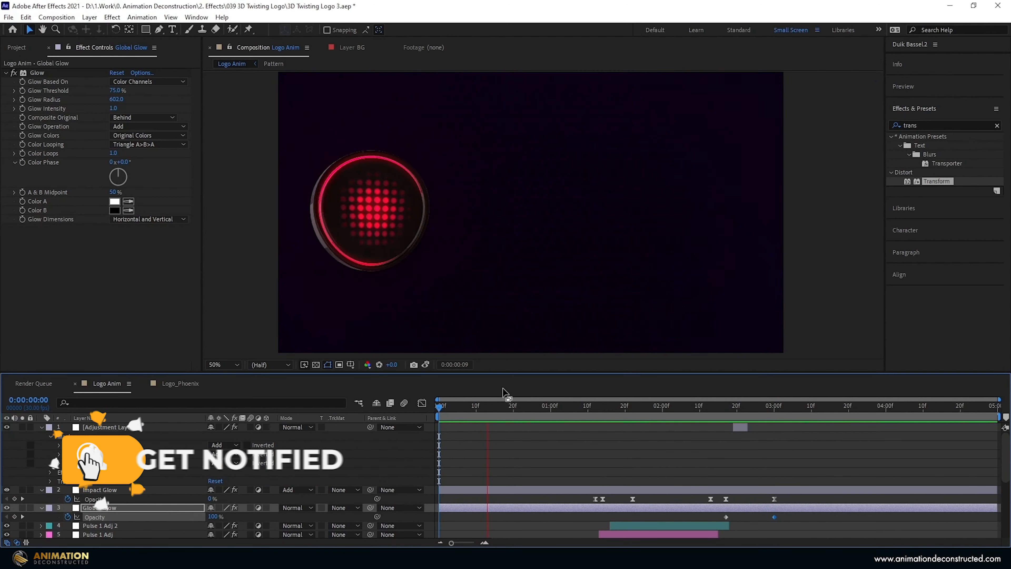